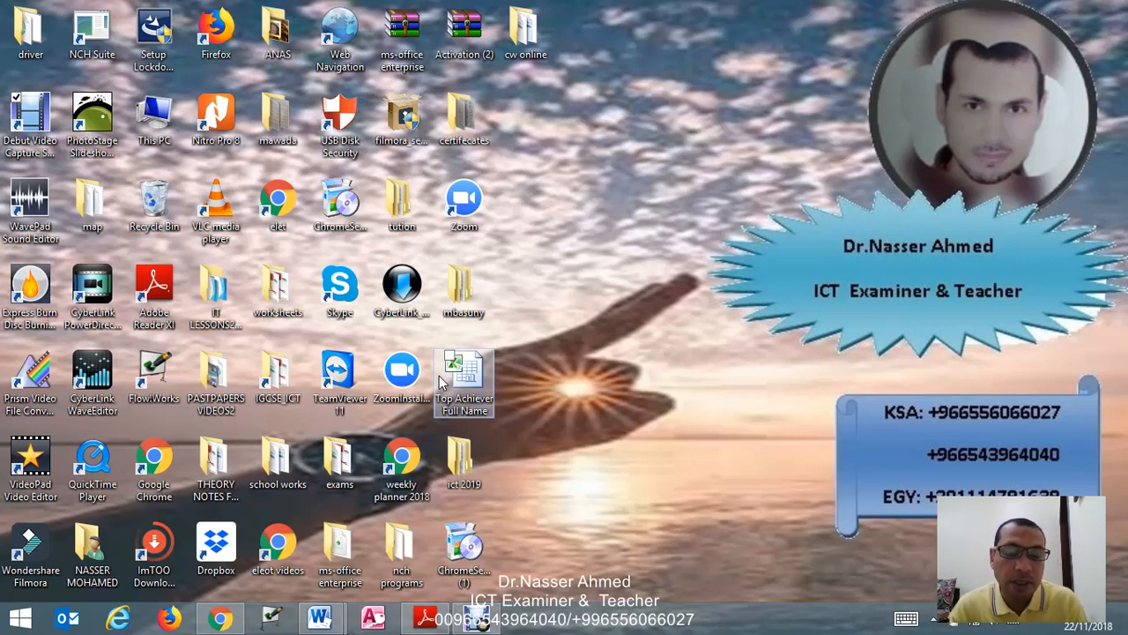
- Read the Task 3 database instructions in the 0417_s16_qp_21.pdf question paper and launch Microsoft Access 2010
{"action": "left_click", "coordinate": [426, 617]}
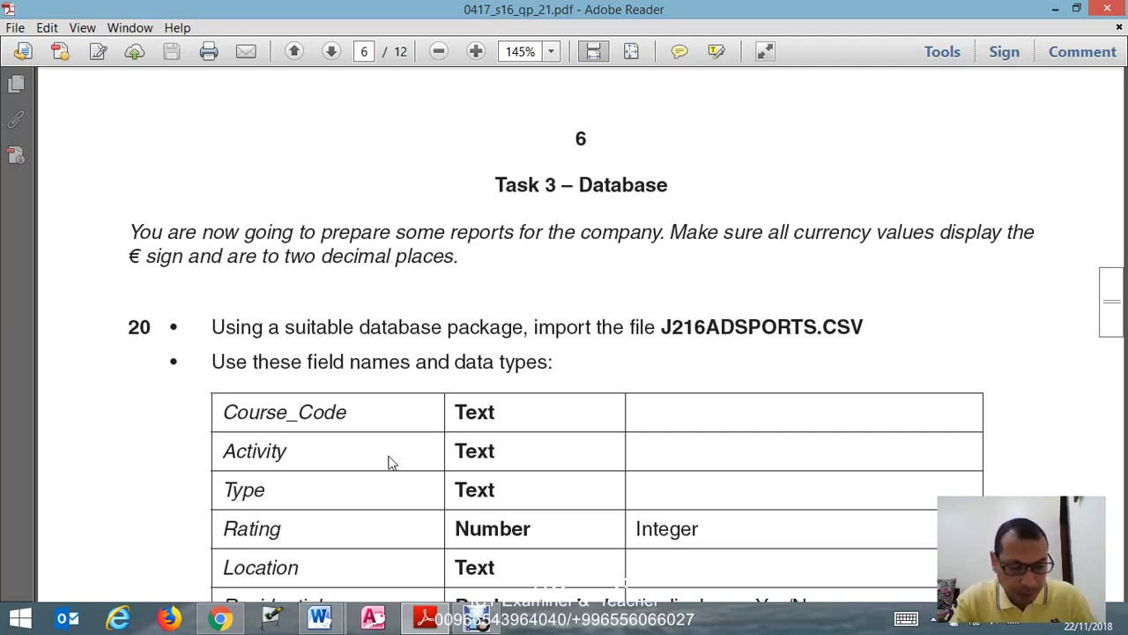
{"action": "key", "text": "super"}
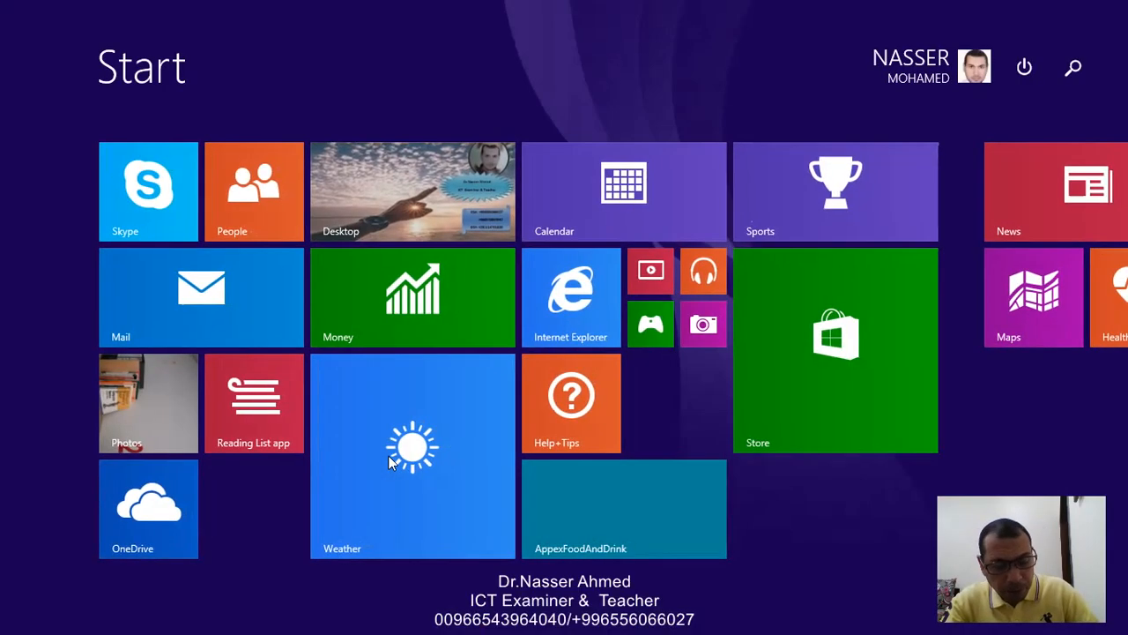
{"action": "type", "text": "ACCess 2010"}
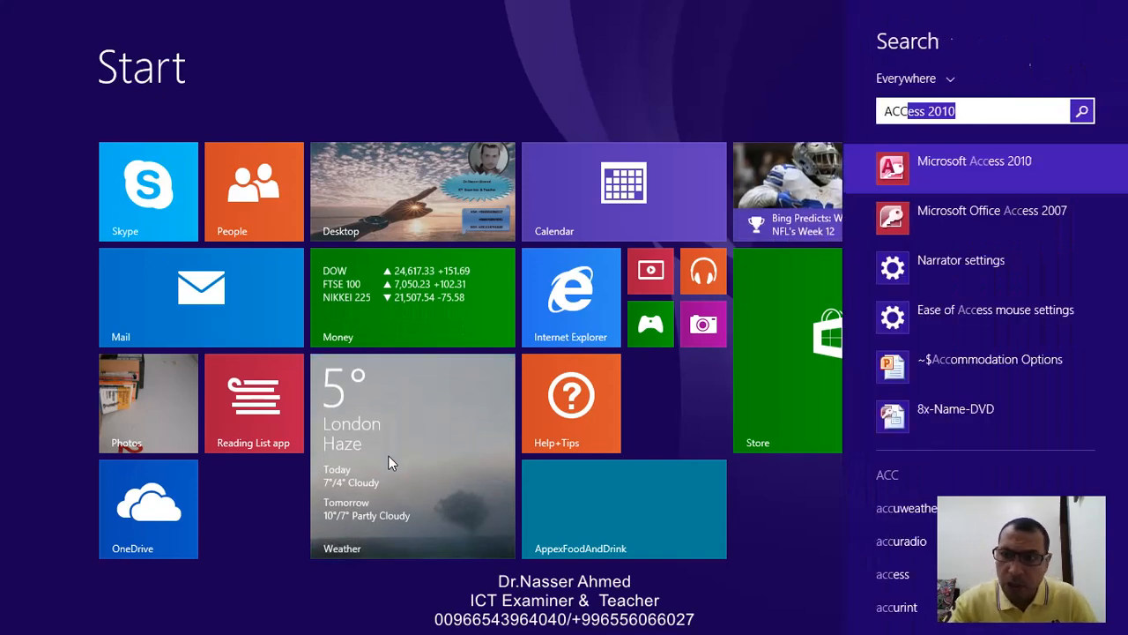
{"action": "key", "text": "Return"}
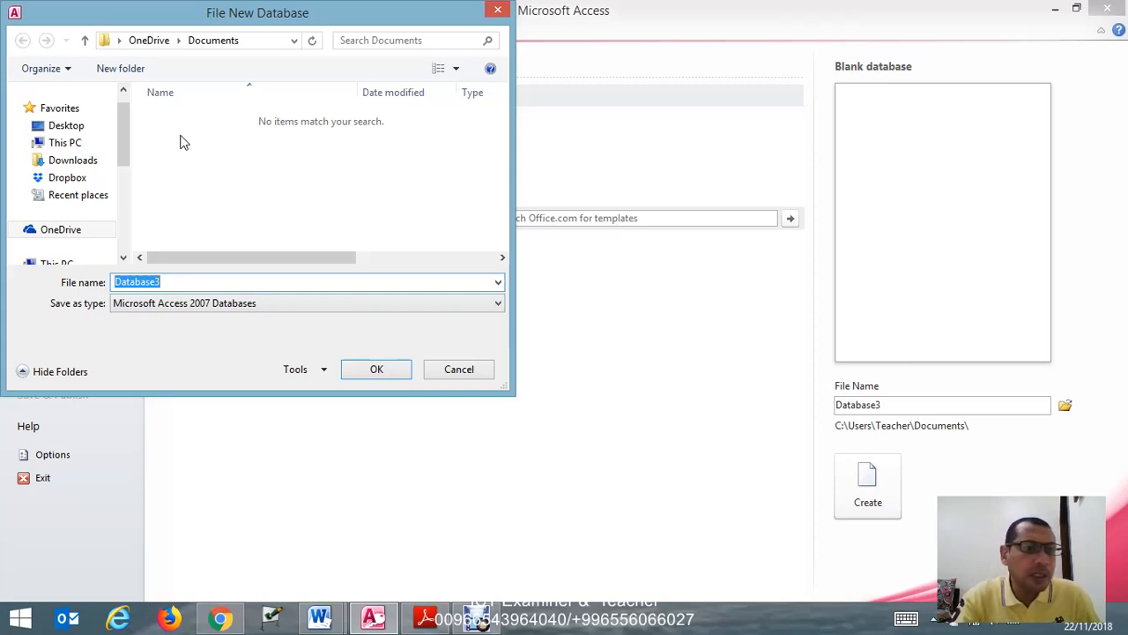
- Create a blank database named Database3 in the desktop's cw online folder
{"action": "left_click", "coordinate": [71, 126]}
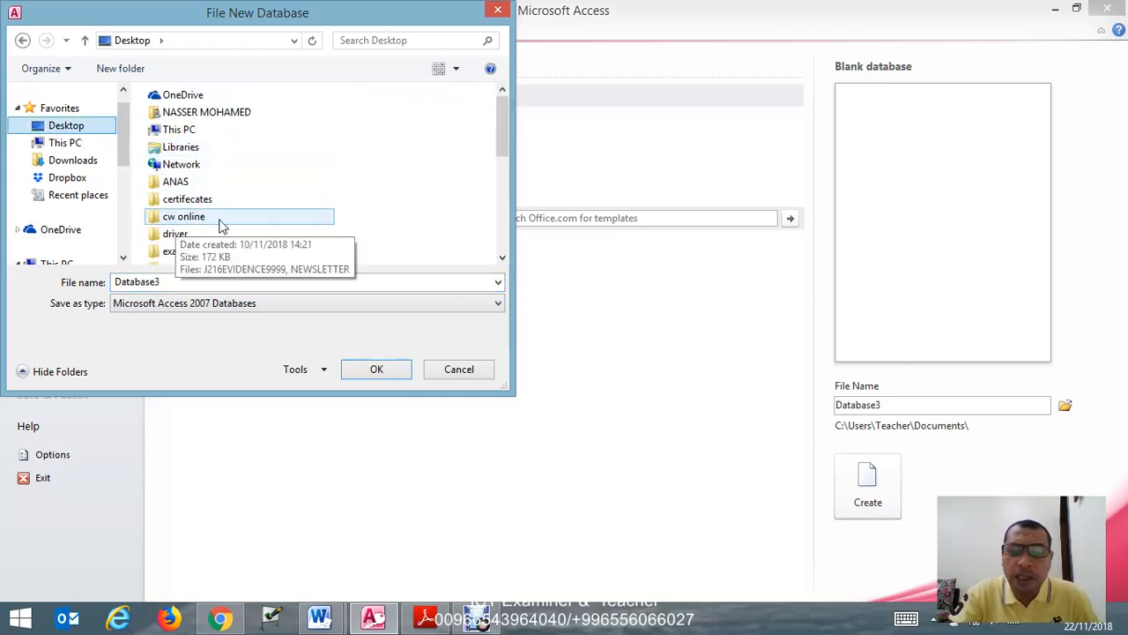
{"action": "double_click", "coordinate": [222, 220]}
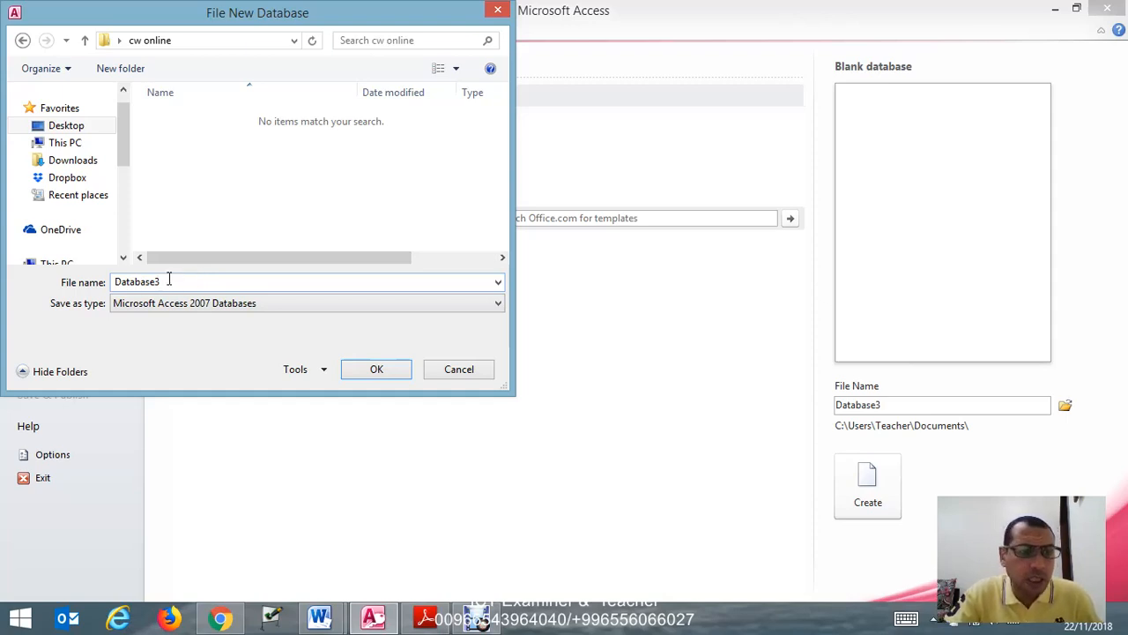
{"action": "left_click", "coordinate": [396, 373]}
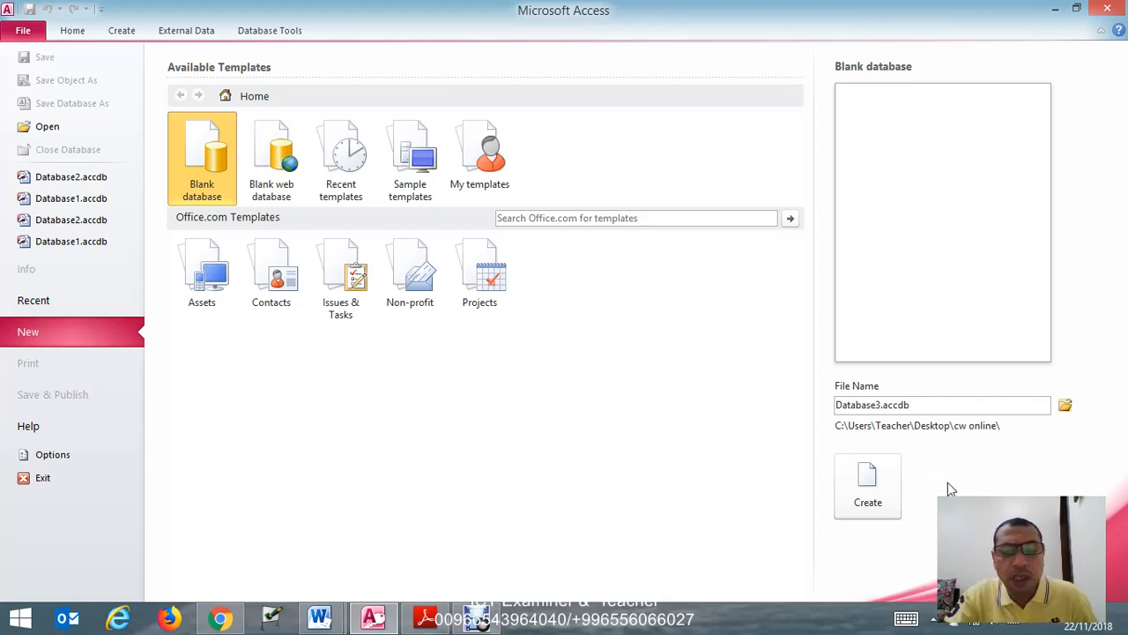
{"action": "left_click", "coordinate": [868, 484]}
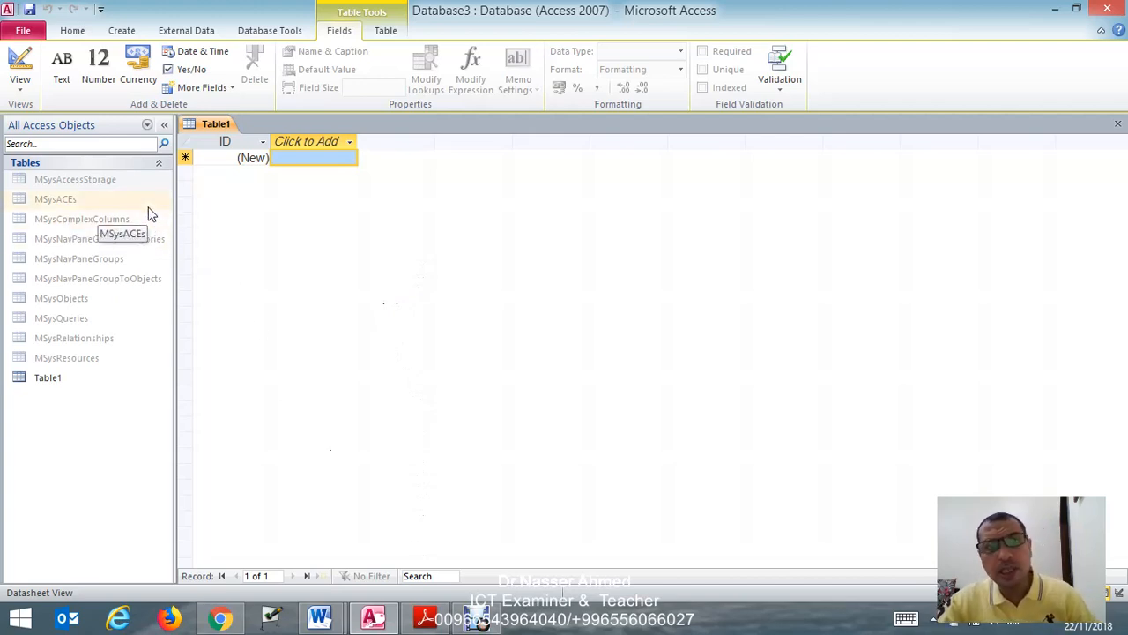
- Start importing external data from a text file into the new database
{"action": "left_click", "coordinate": [204, 32]}
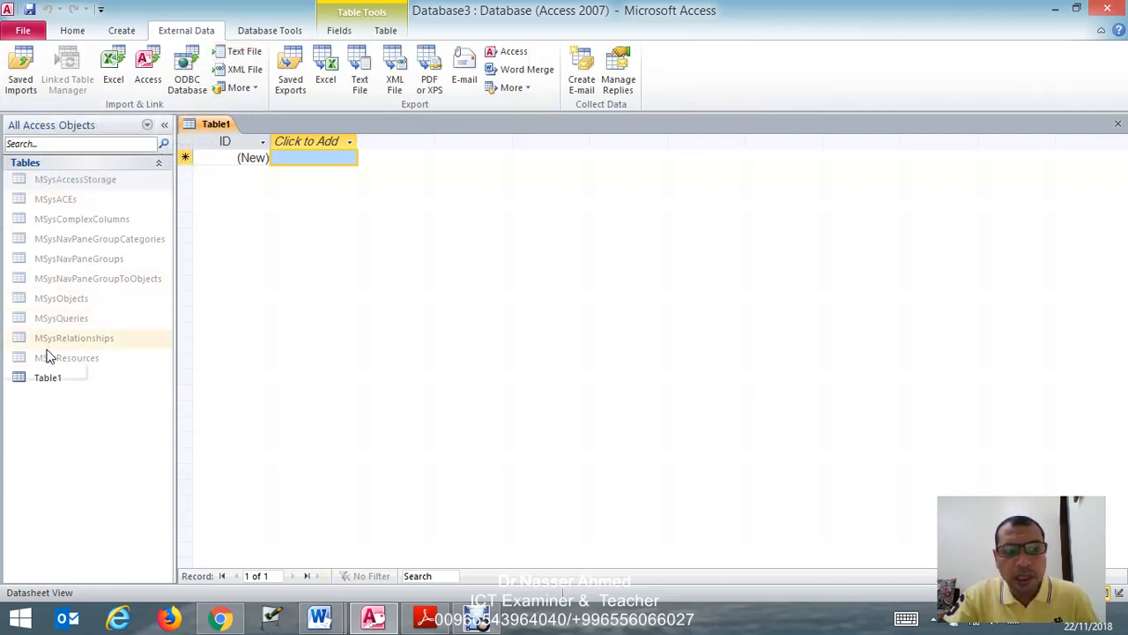
{"action": "right_click", "coordinate": [63, 377]}
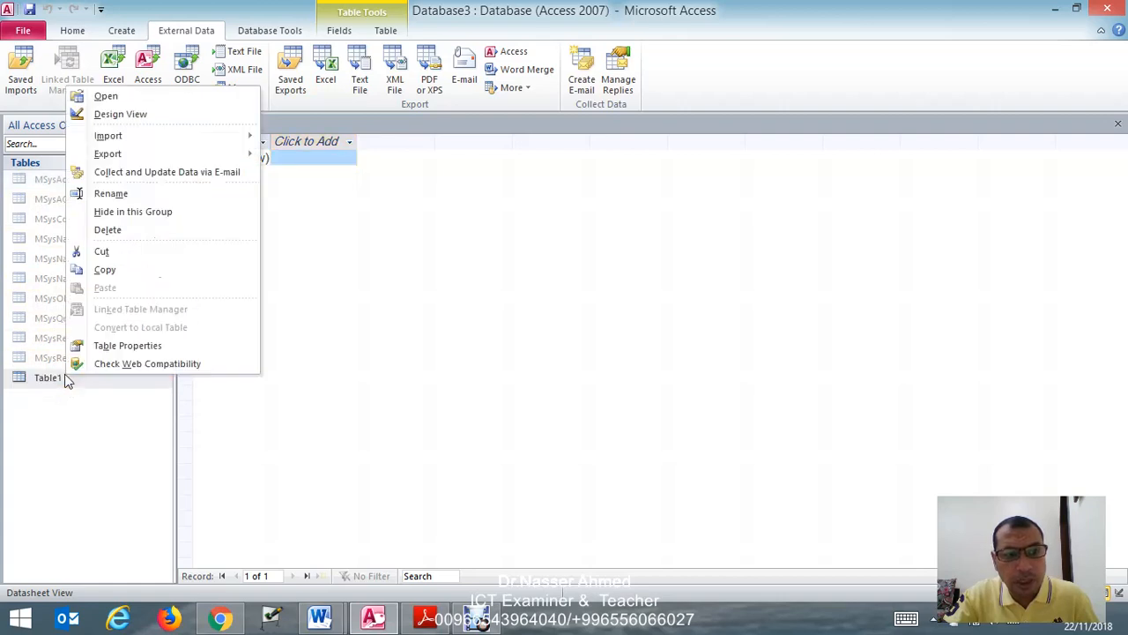
{"action": "mouse_move", "coordinate": [134, 137]}
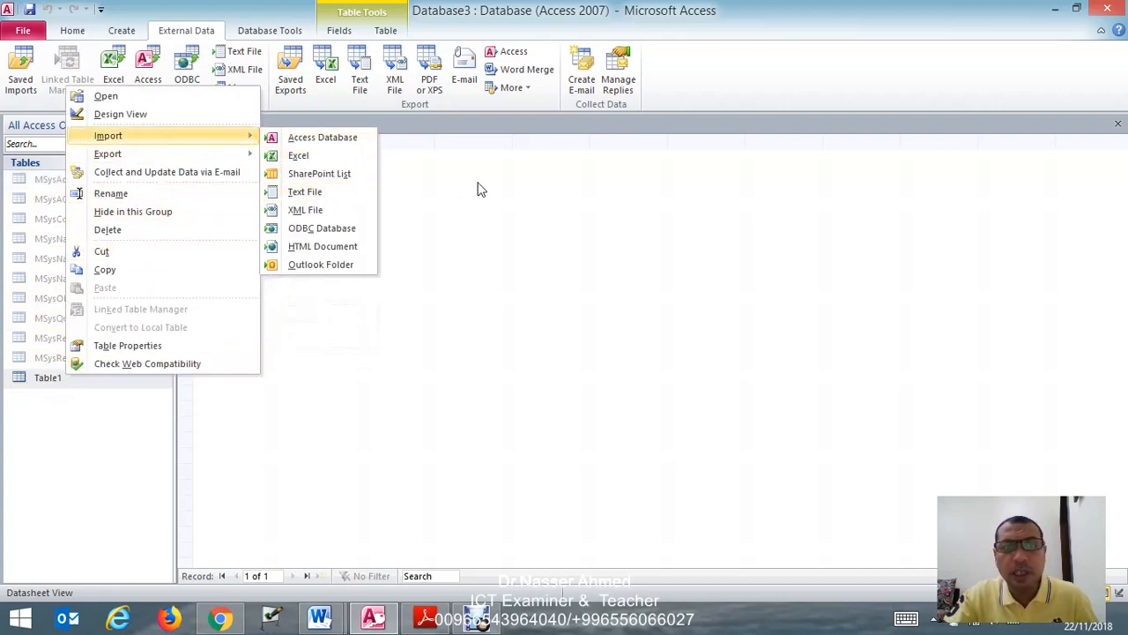
{"action": "left_click", "coordinate": [536, 213]}
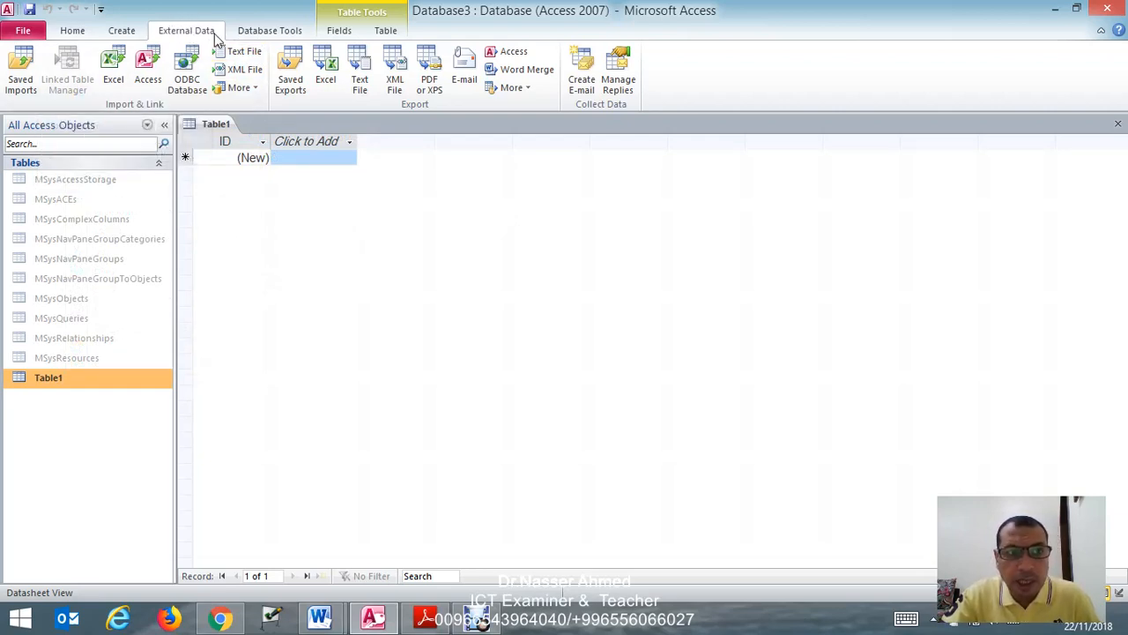
{"action": "left_click", "coordinate": [238, 51]}
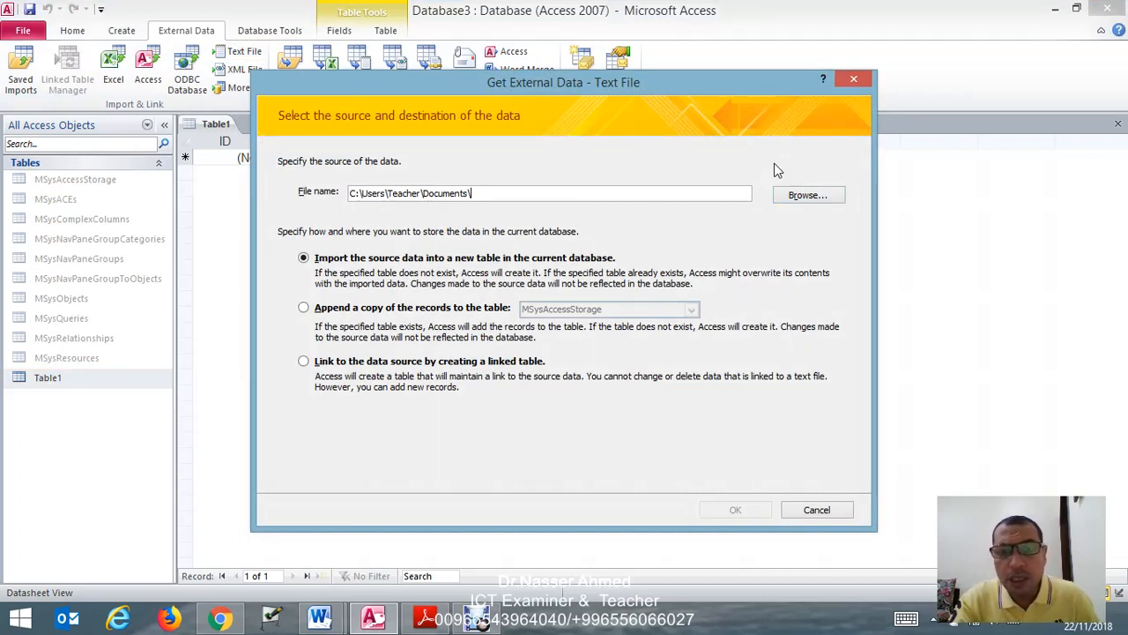
- Choose J216ADSPORTS.csv from IGCSE_ICT\june2016\paper 21 as the source and import it into a new table
{"action": "left_click", "coordinate": [806, 194]}
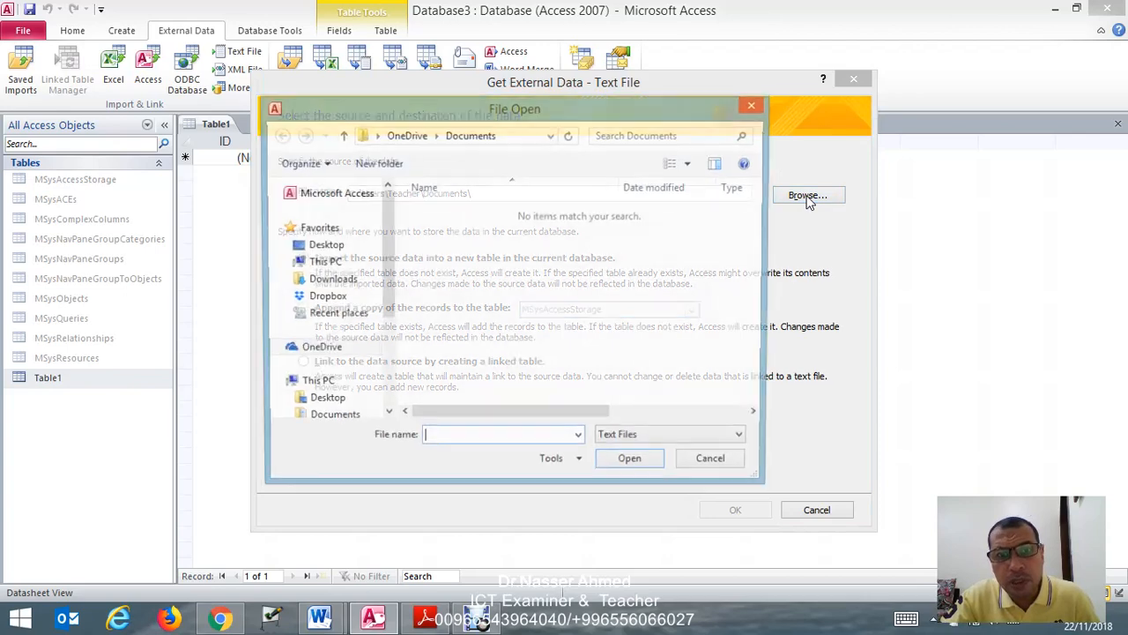
{"action": "left_click", "coordinate": [346, 246]}
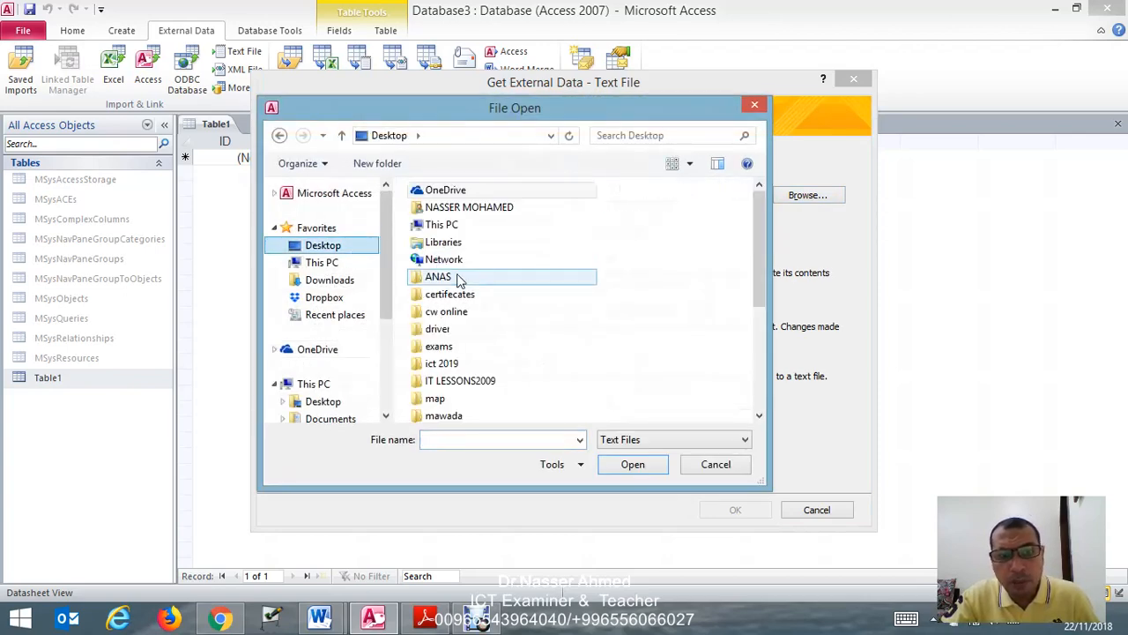
{"action": "left_click_drag", "start_coordinate": [755, 258], "coordinate": [746, 350]}
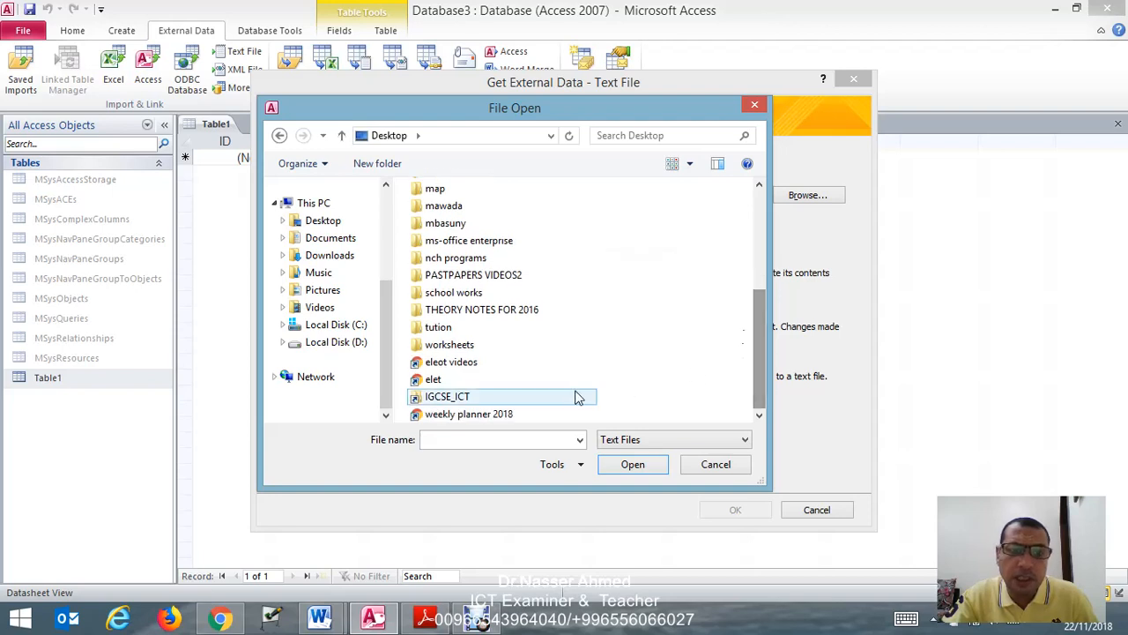
{"action": "double_click", "coordinate": [507, 398]}
{"action": "scroll", "coordinate": [524, 352], "scroll_direction": "down", "scroll_amount": 3}
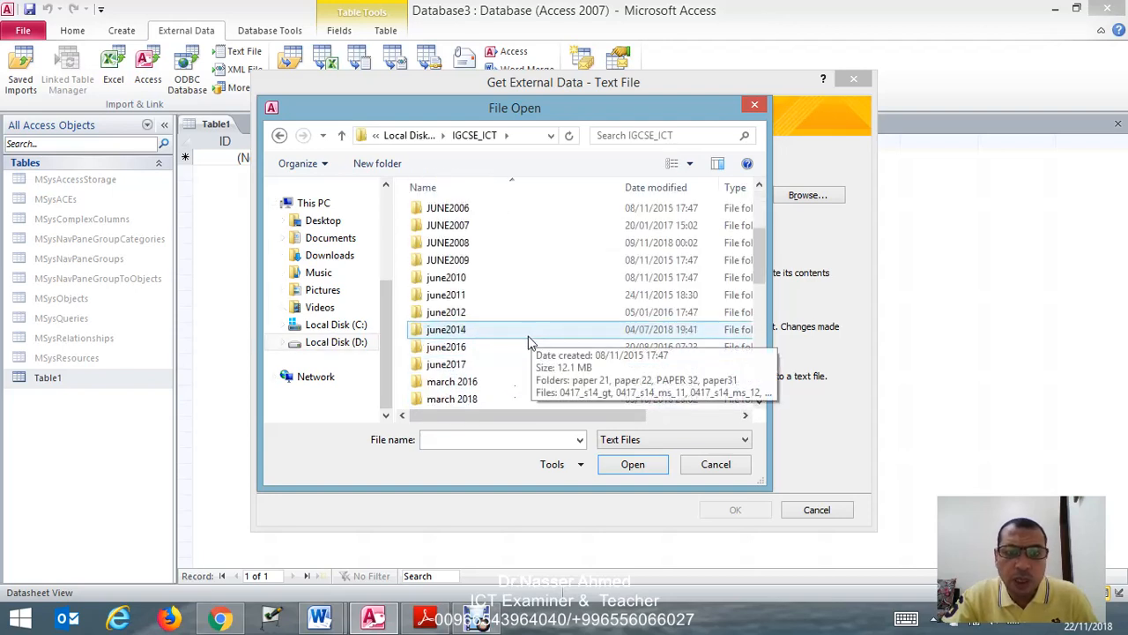
{"action": "double_click", "coordinate": [511, 352]}
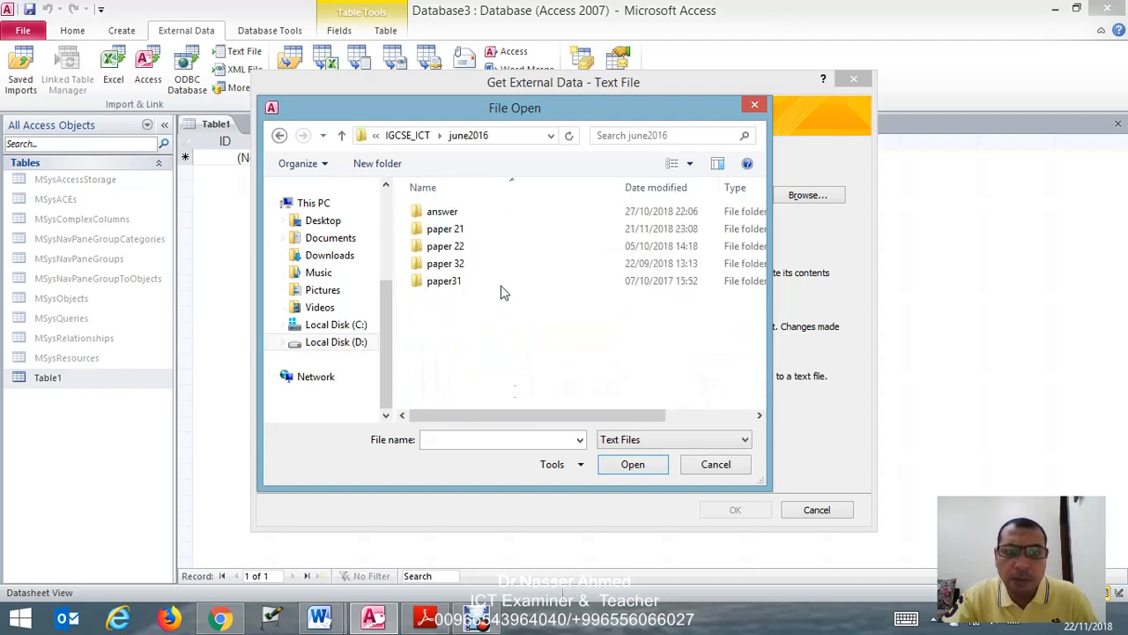
{"action": "double_click", "coordinate": [486, 233]}
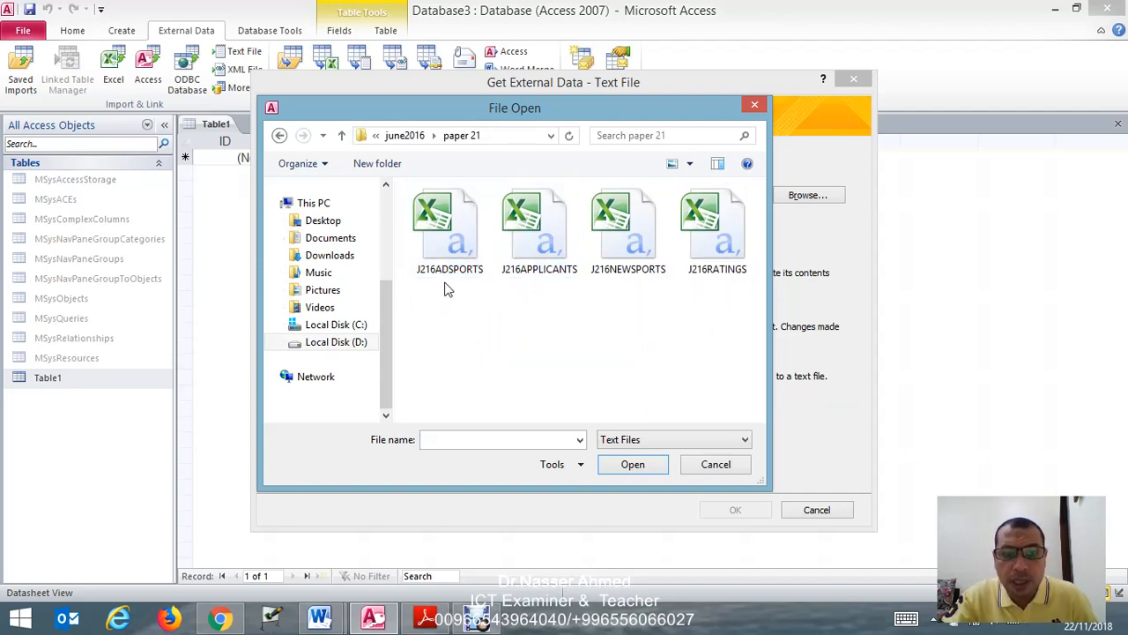
{"action": "left_click", "coordinate": [457, 251]}
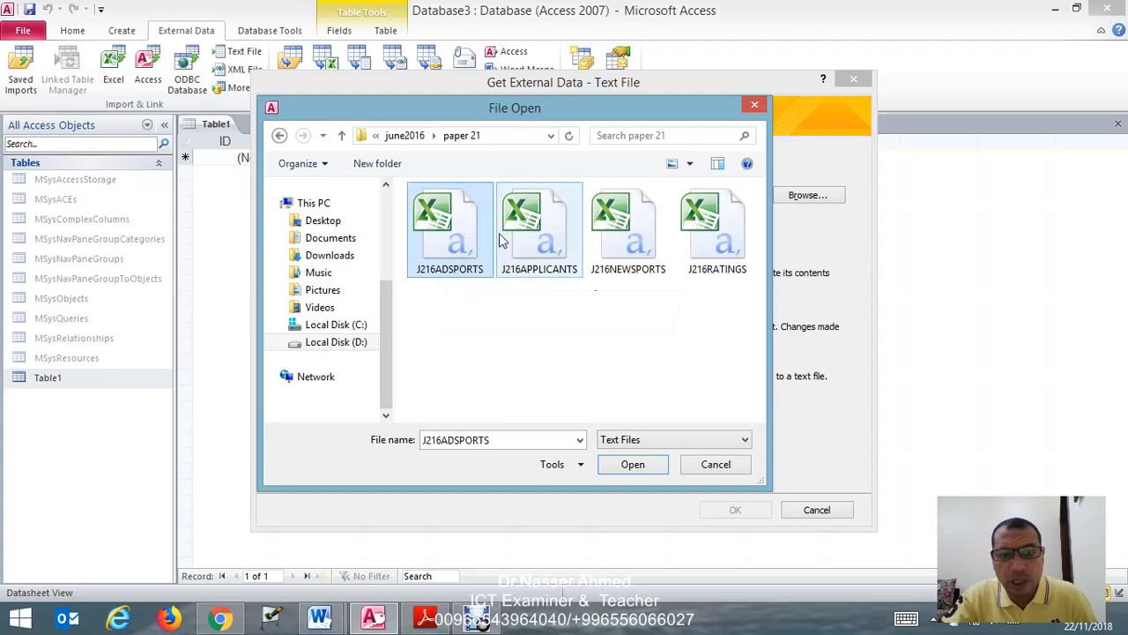
{"action": "left_click", "coordinate": [634, 464]}
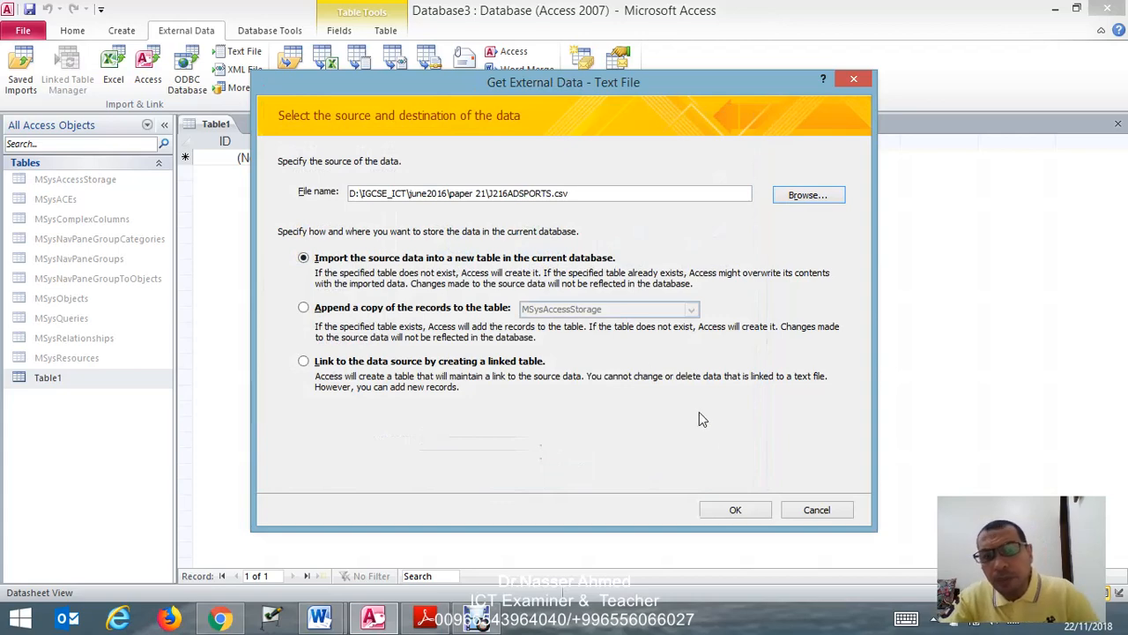
{"action": "left_click", "coordinate": [735, 510]}
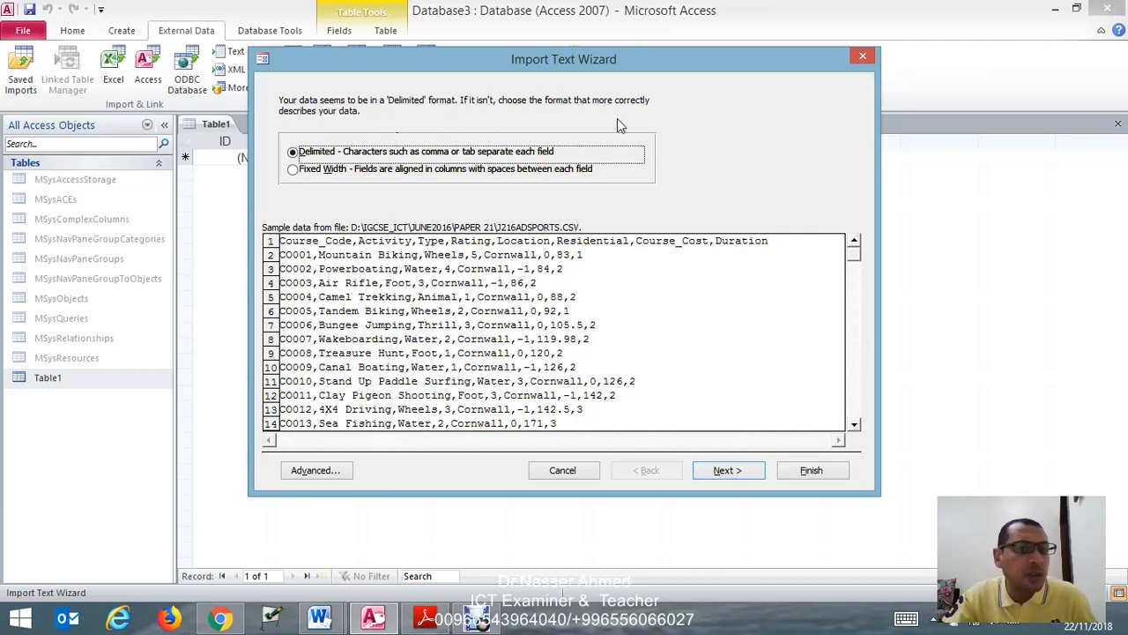
- Import the data as comma-delimited with the first row as field names, and proceed to the primary key choice
{"action": "left_click", "coordinate": [727, 471]}
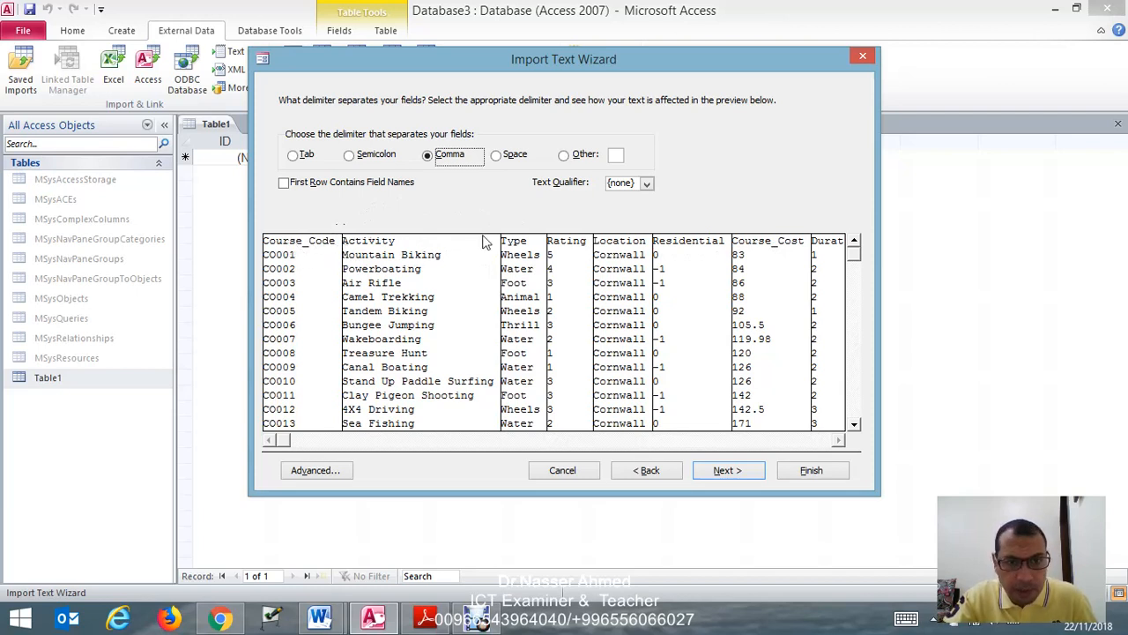
{"action": "left_click", "coordinate": [283, 185]}
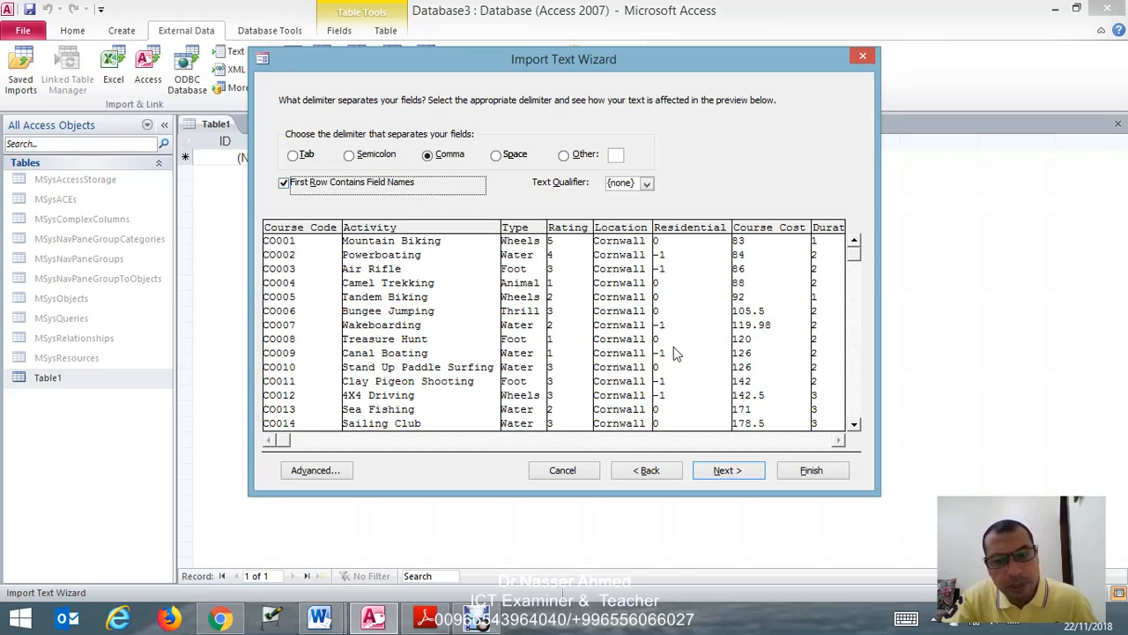
{"action": "left_click", "coordinate": [732, 473]}
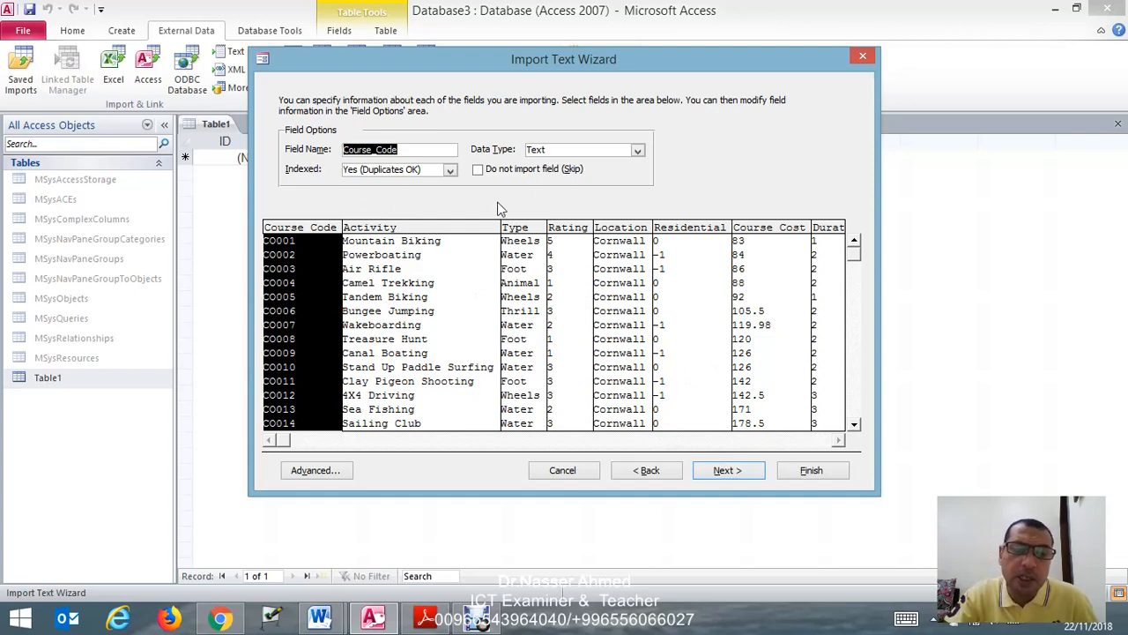
{"action": "left_click", "coordinate": [728, 471]}
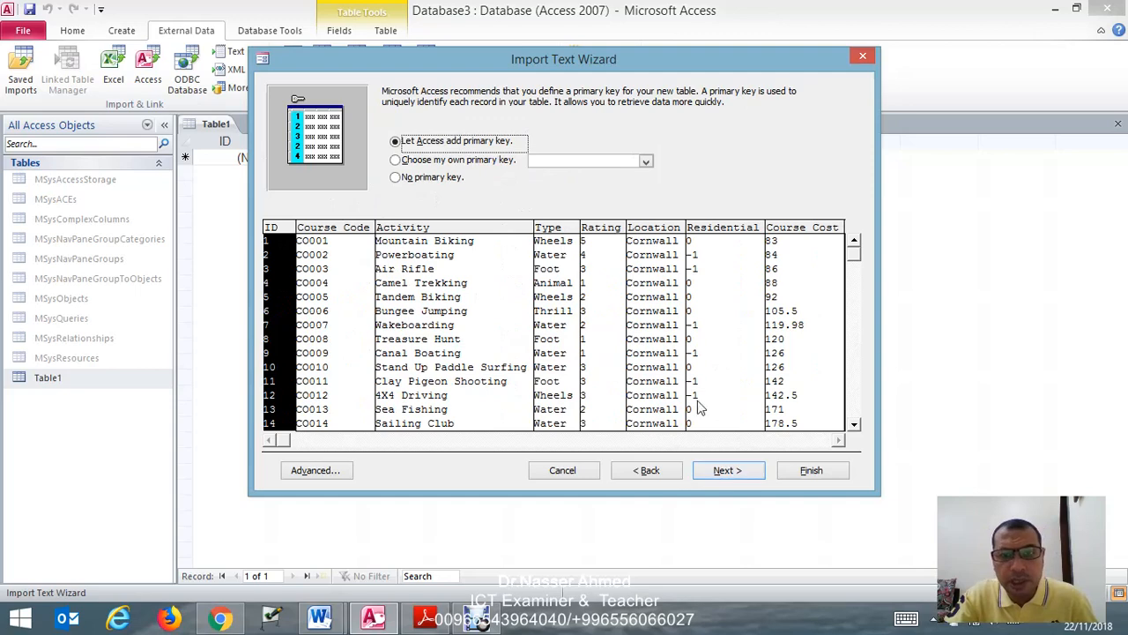
- Check the question paper for the field required as the primary key
{"action": "left_click", "coordinate": [424, 617]}
{"action": "scroll", "coordinate": [335, 416], "scroll_direction": "down", "scroll_amount": 6}
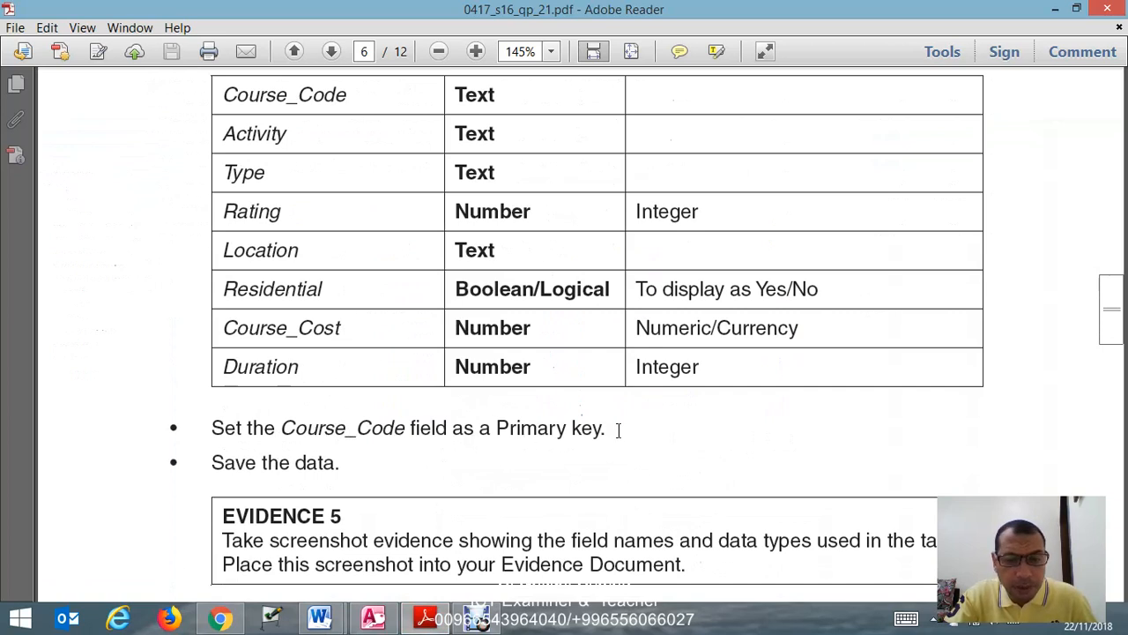
{"action": "left_click_drag", "start_coordinate": [496, 427], "coordinate": [603, 427]}
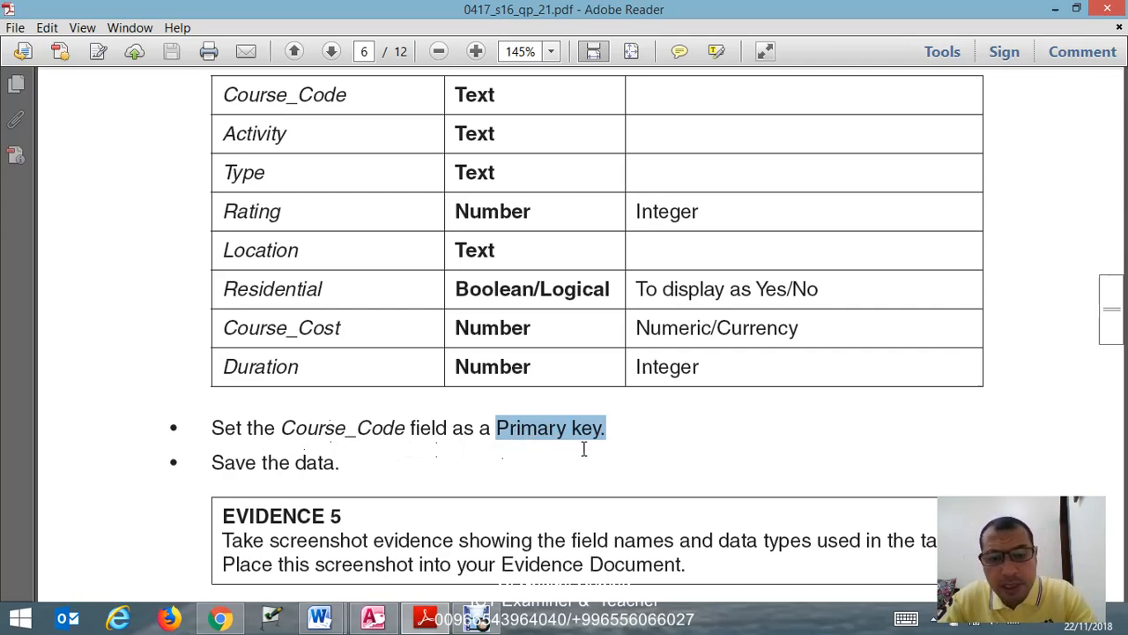
- Set Course_Code as the new table's own primary key and proceed to the final import page
{"action": "left_click", "coordinate": [373, 617]}
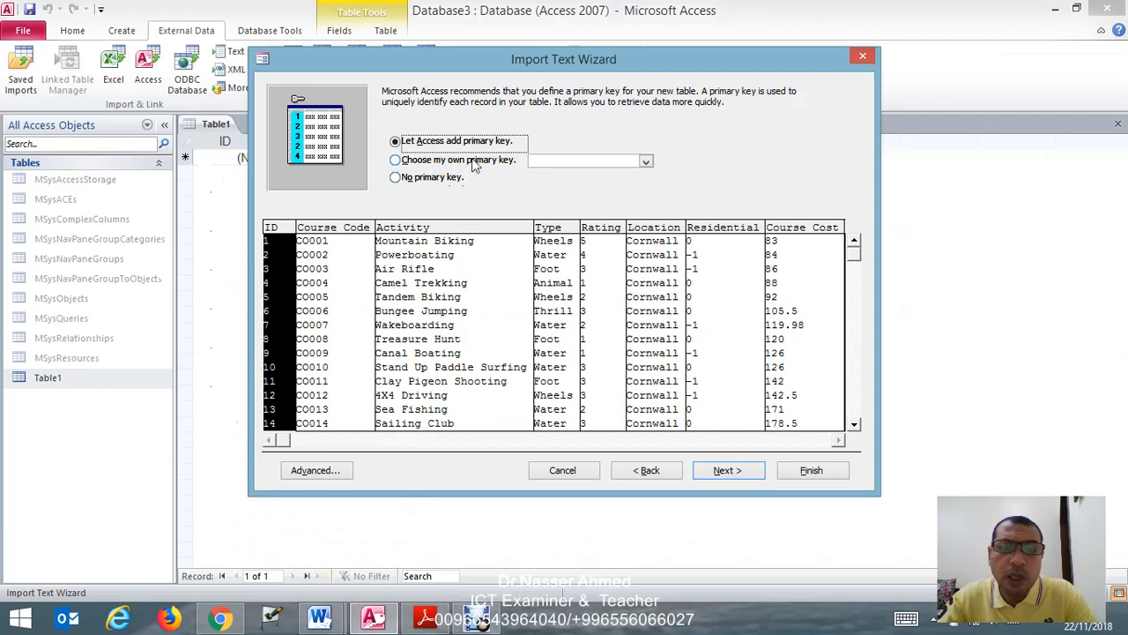
{"action": "left_click", "coordinate": [646, 162]}
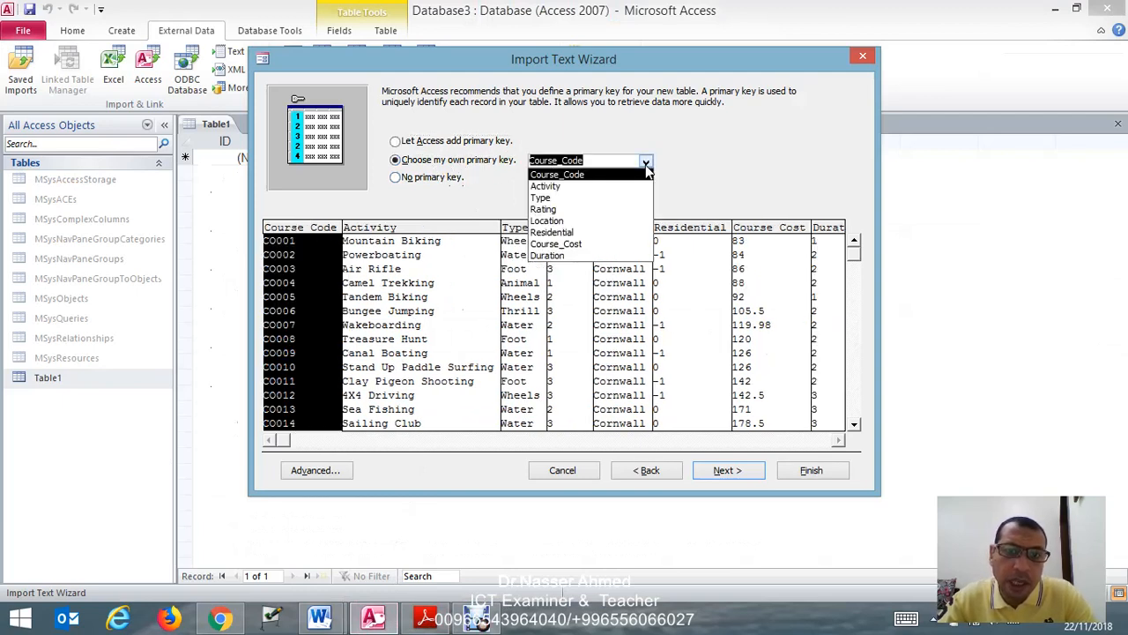
{"action": "left_click", "coordinate": [589, 174]}
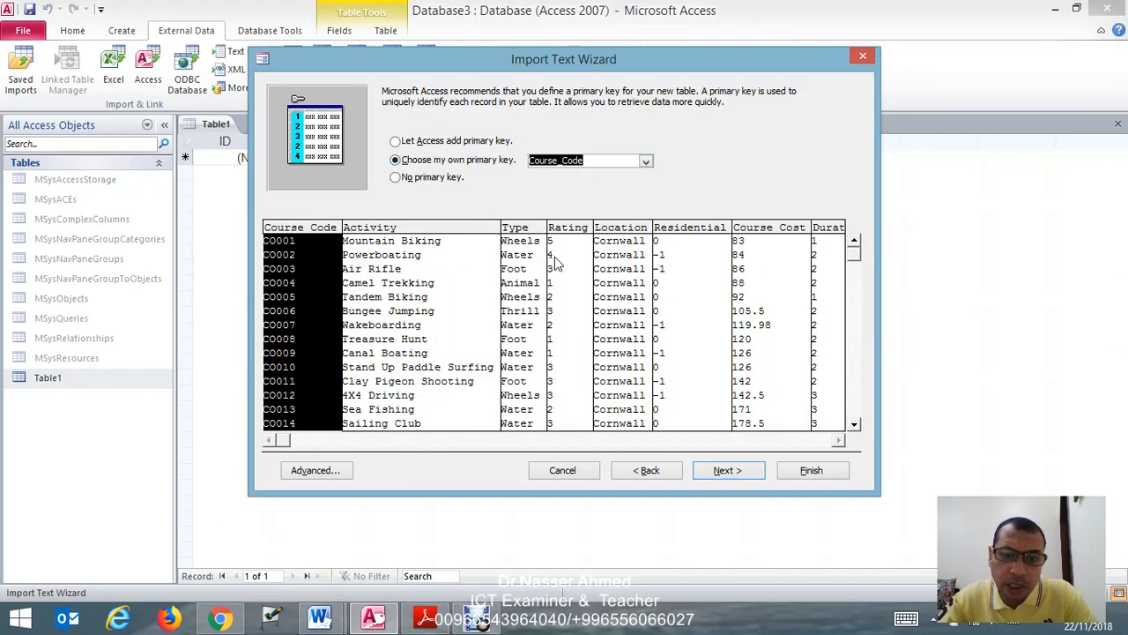
{"action": "left_click", "coordinate": [728, 473]}
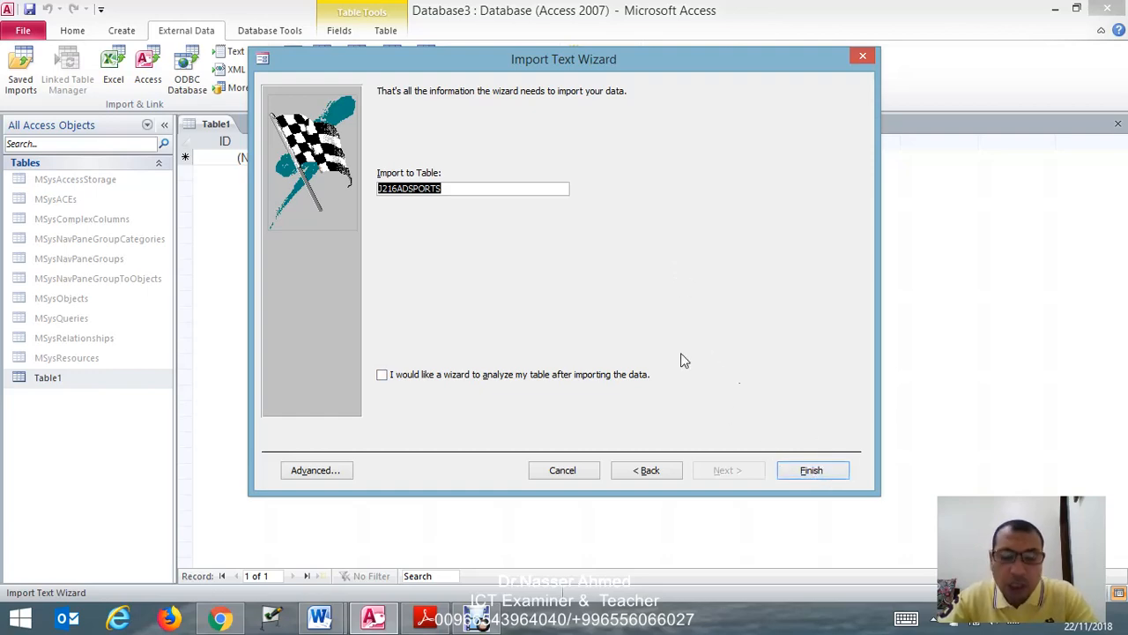
- Review the required field names and data types in the question paper and open the advanced import specification for J216ADSPORTS
{"action": "left_click", "coordinate": [425, 617]}
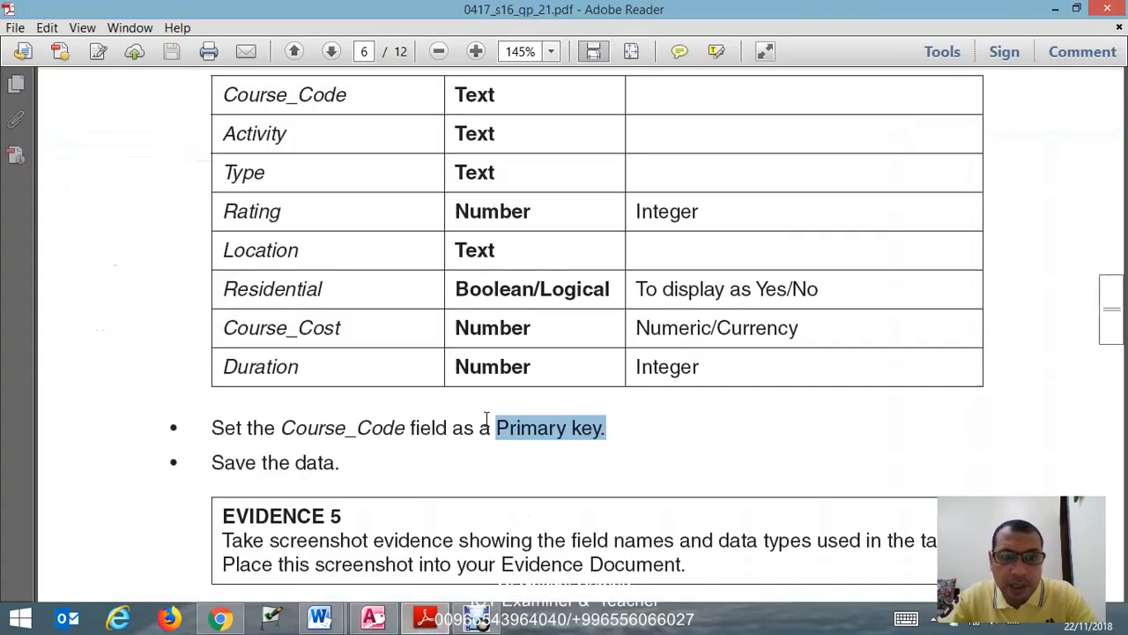
{"action": "scroll", "coordinate": [458, 370], "scroll_direction": "up", "scroll_amount": 3}
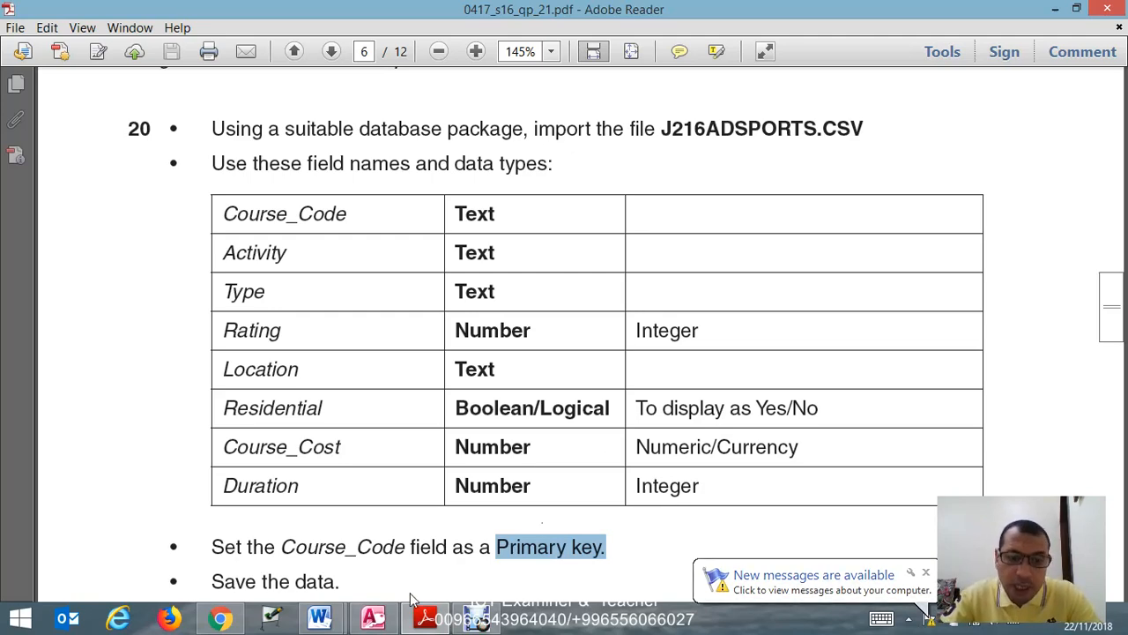
{"action": "left_click", "coordinate": [386, 619]}
{"action": "left_click", "coordinate": [312, 474]}
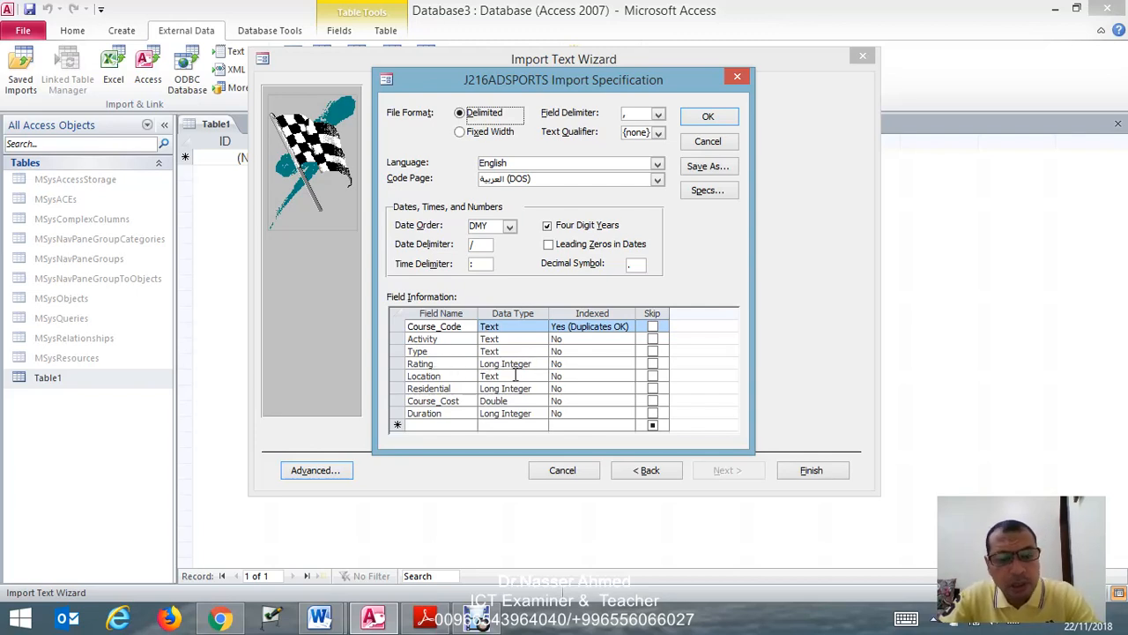
- Check the required data types in the question paper and set the Residential field's data type to Yes/No in the import specification
{"action": "left_click", "coordinate": [425, 617]}
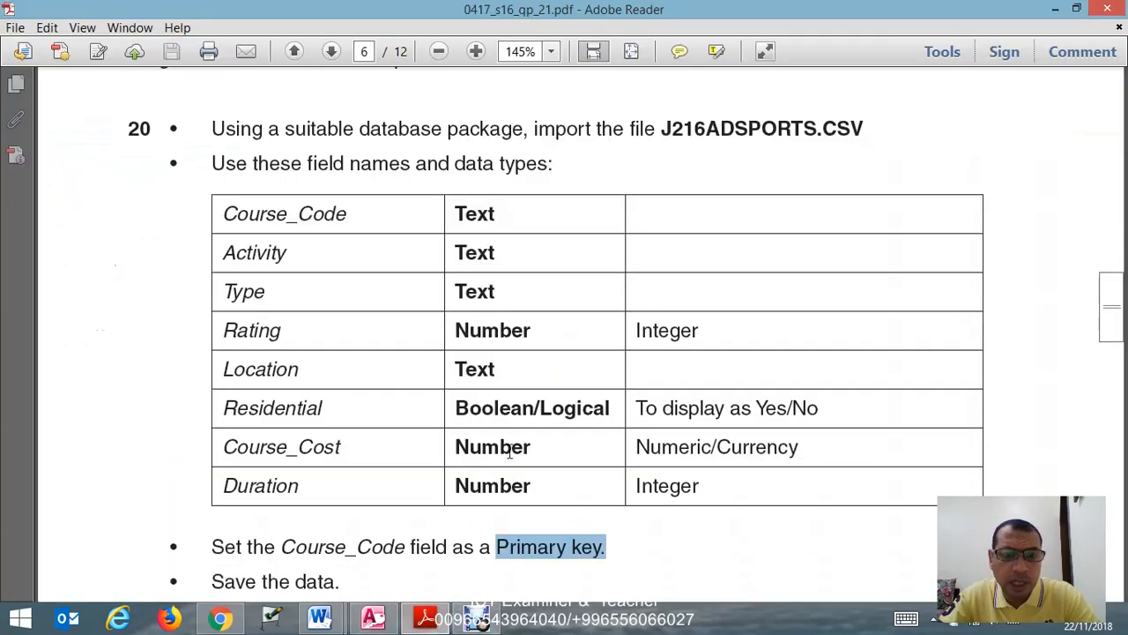
{"action": "left_click", "coordinate": [372, 621]}
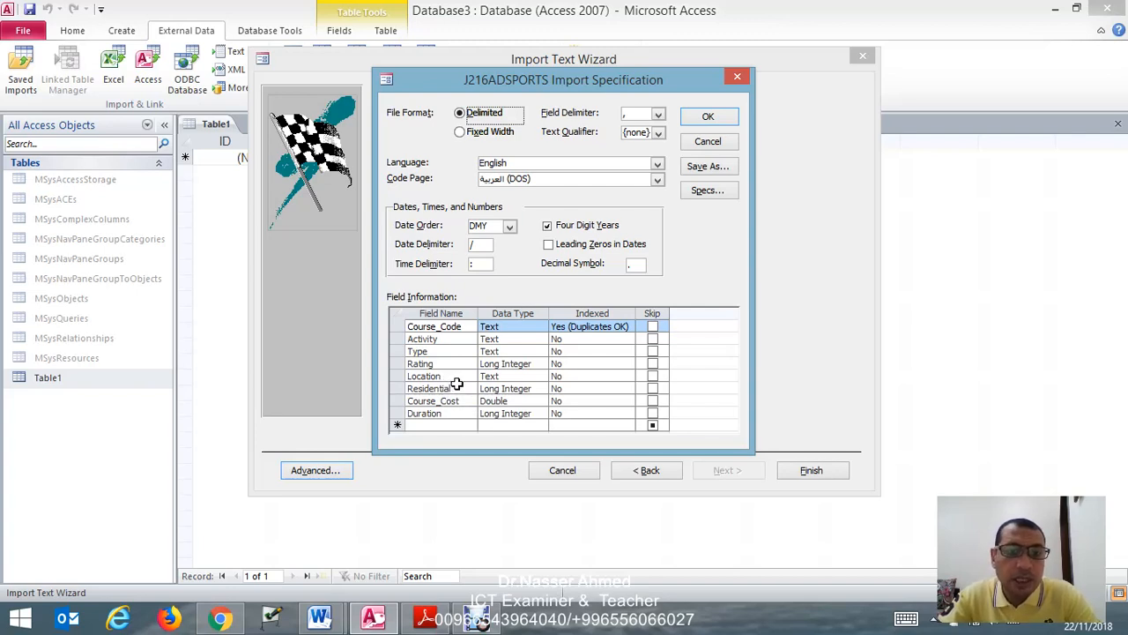
{"action": "left_click", "coordinate": [541, 389]}
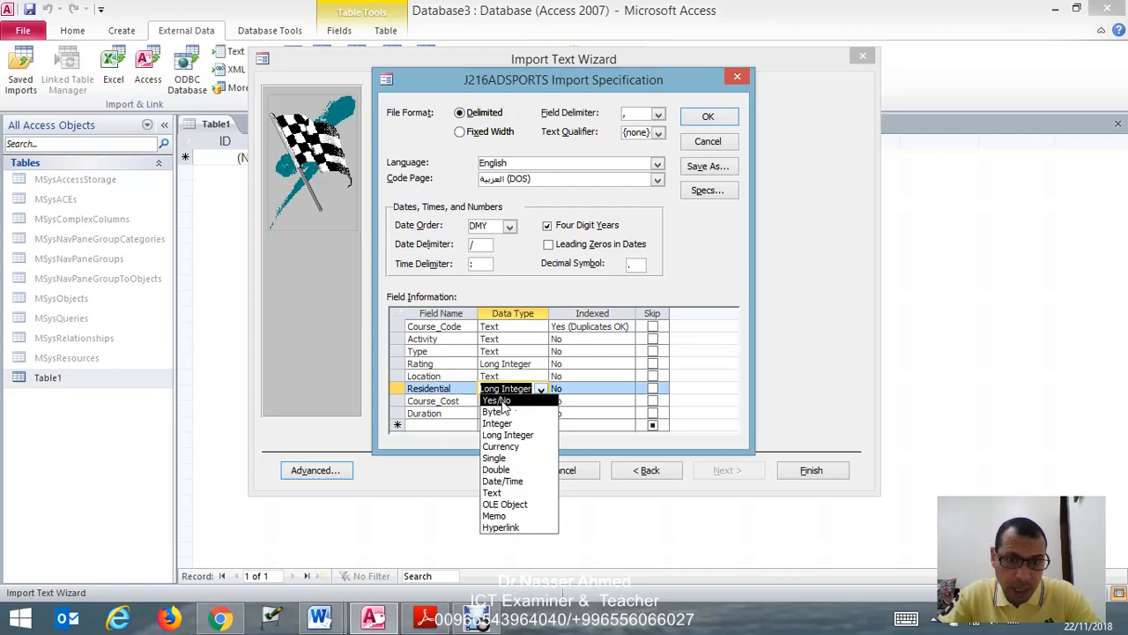
{"action": "left_click", "coordinate": [498, 401]}
- Recheck the question paper's field table and set the Course_Cost field's data type to Currency
{"action": "left_click", "coordinate": [426, 617]}
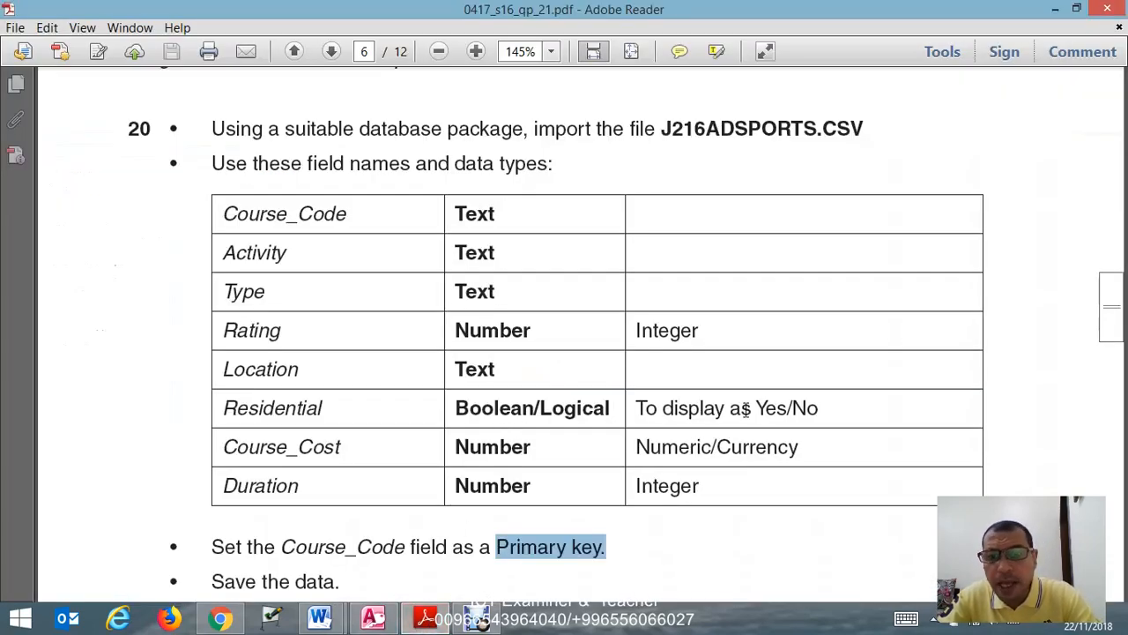
{"action": "left_click", "coordinate": [387, 621]}
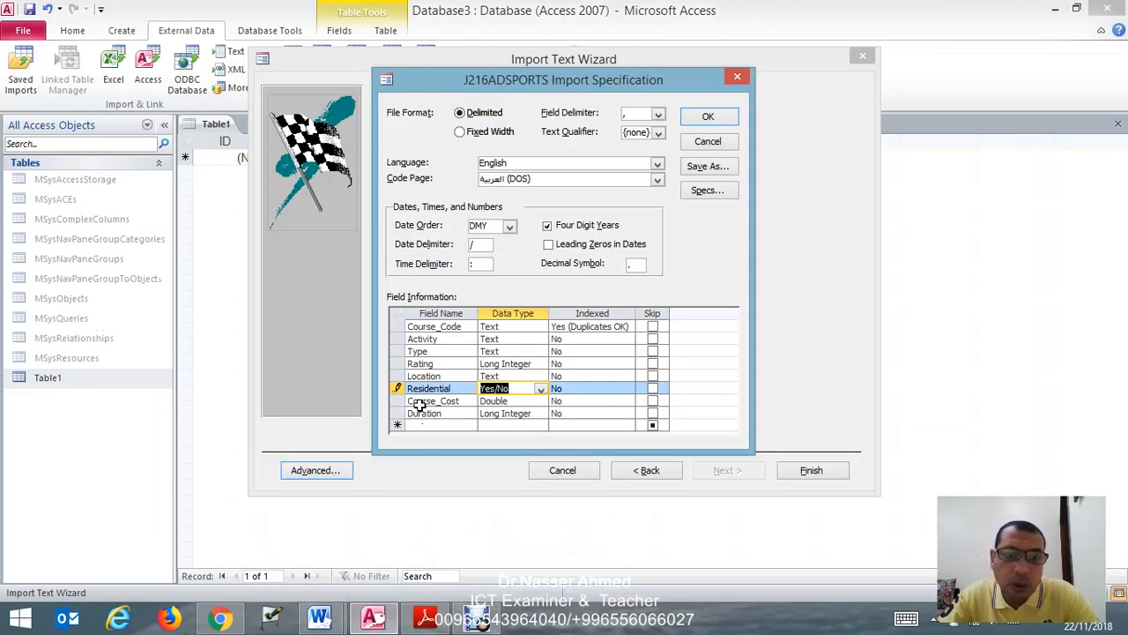
{"action": "left_click", "coordinate": [539, 401]}
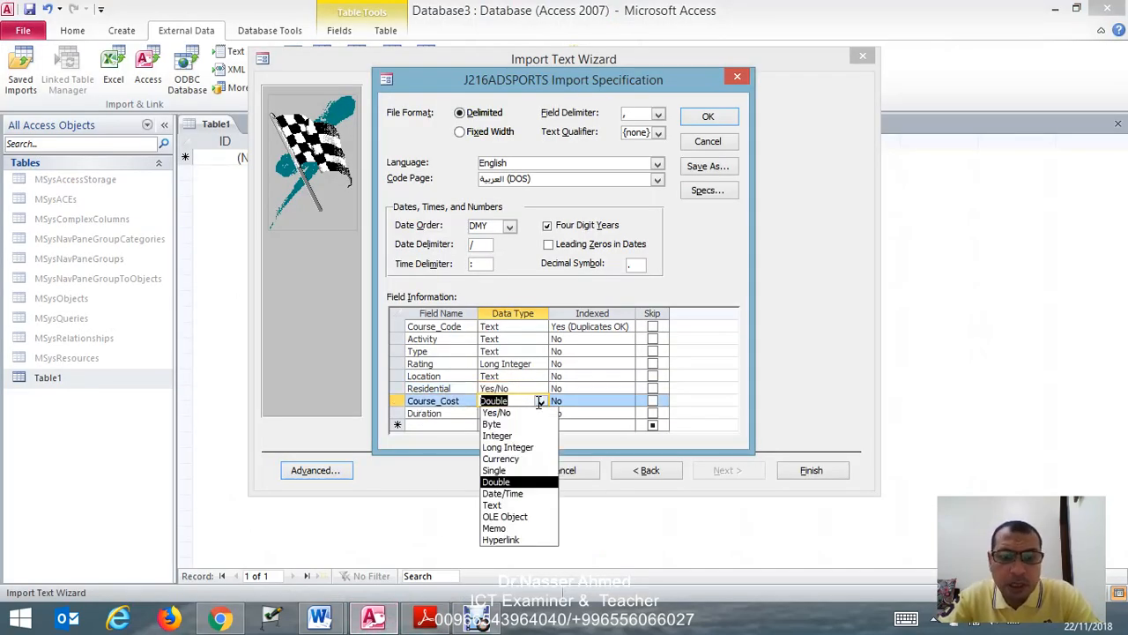
{"action": "left_click", "coordinate": [512, 459]}
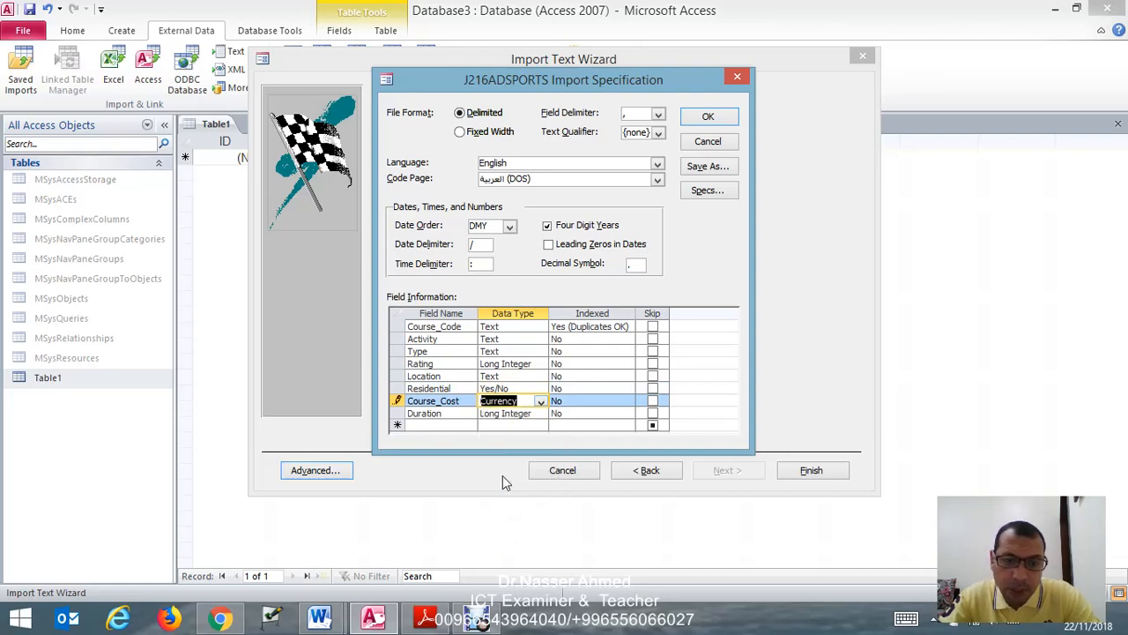
- Consult the question paper again and set the Duration field's data type to Integer
{"action": "left_click", "coordinate": [425, 618]}
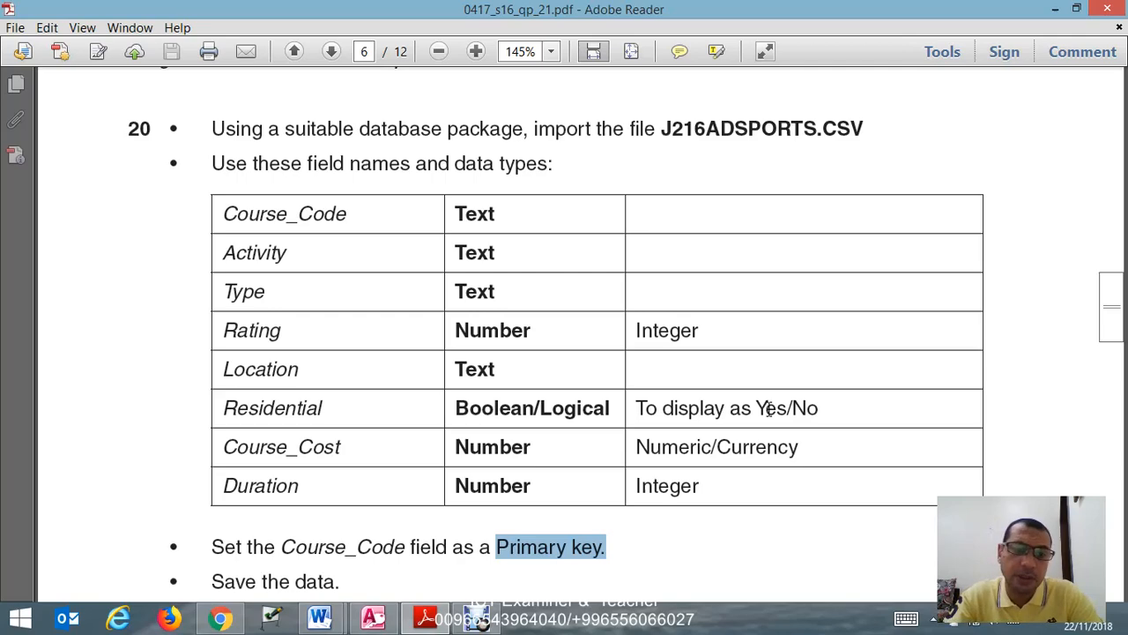
{"action": "left_click", "coordinate": [373, 618]}
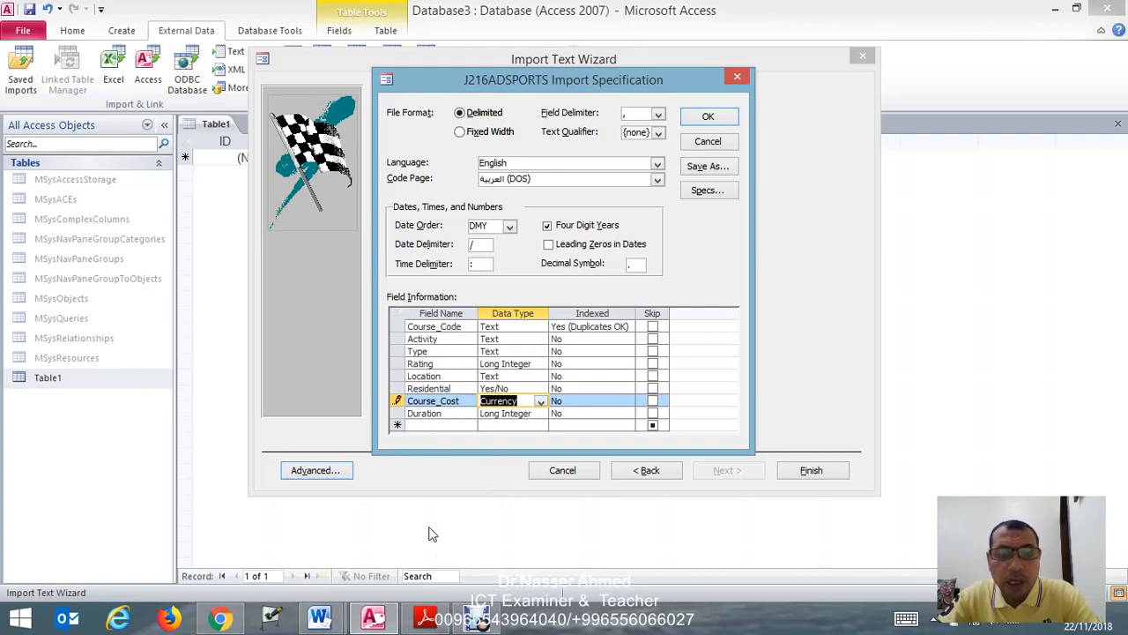
{"action": "left_click", "coordinate": [441, 619]}
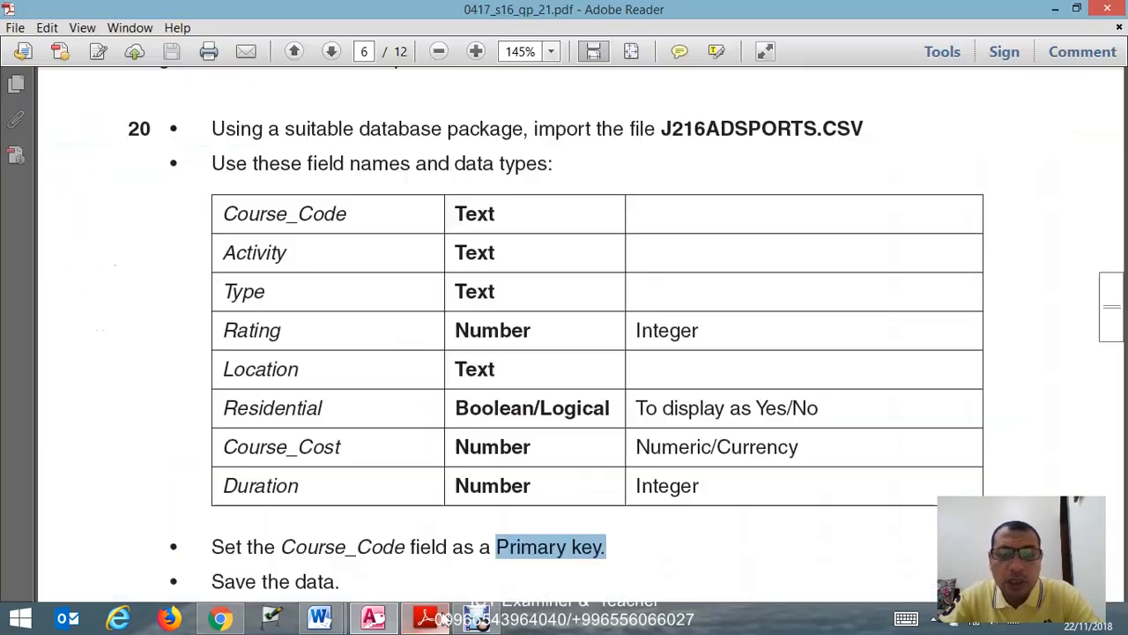
{"action": "left_click", "coordinate": [372, 616]}
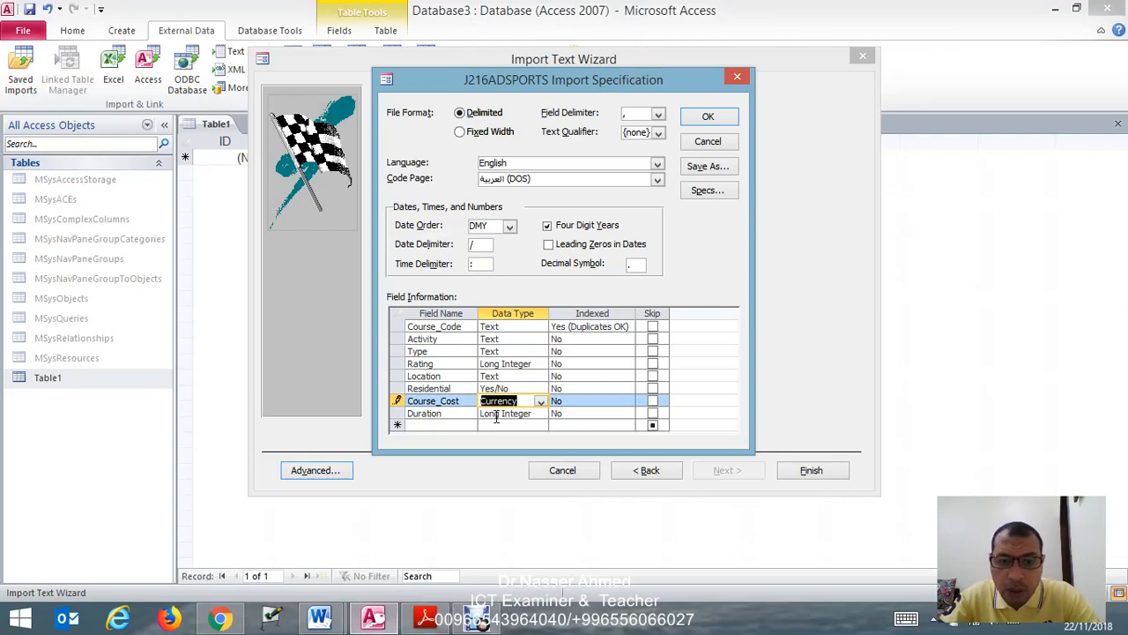
{"action": "left_click", "coordinate": [541, 414]}
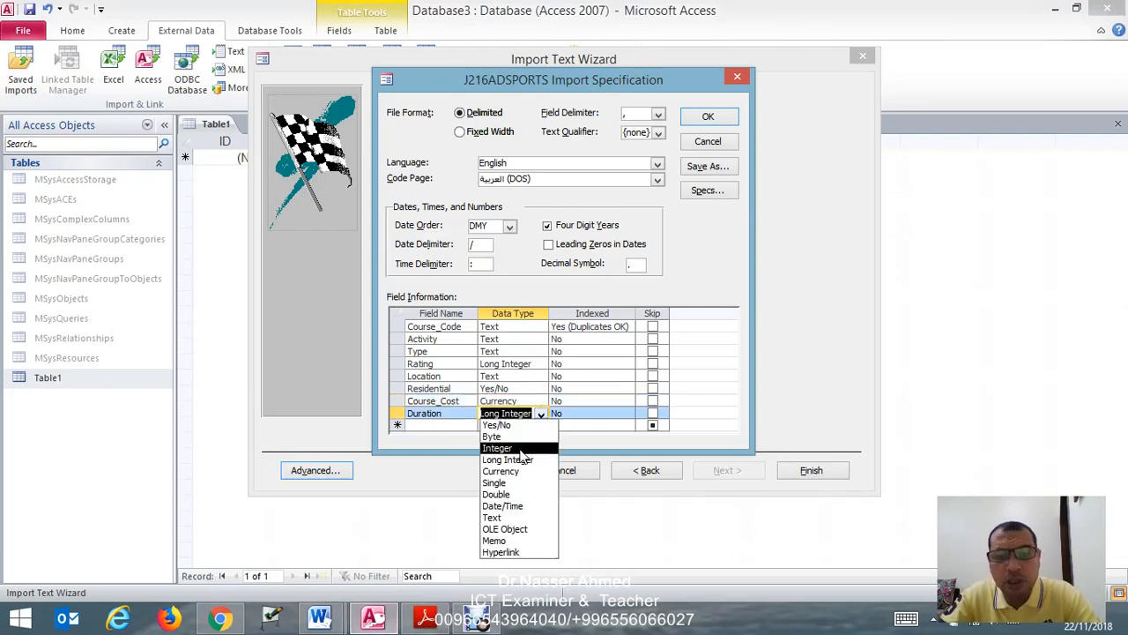
{"action": "left_click", "coordinate": [520, 449]}
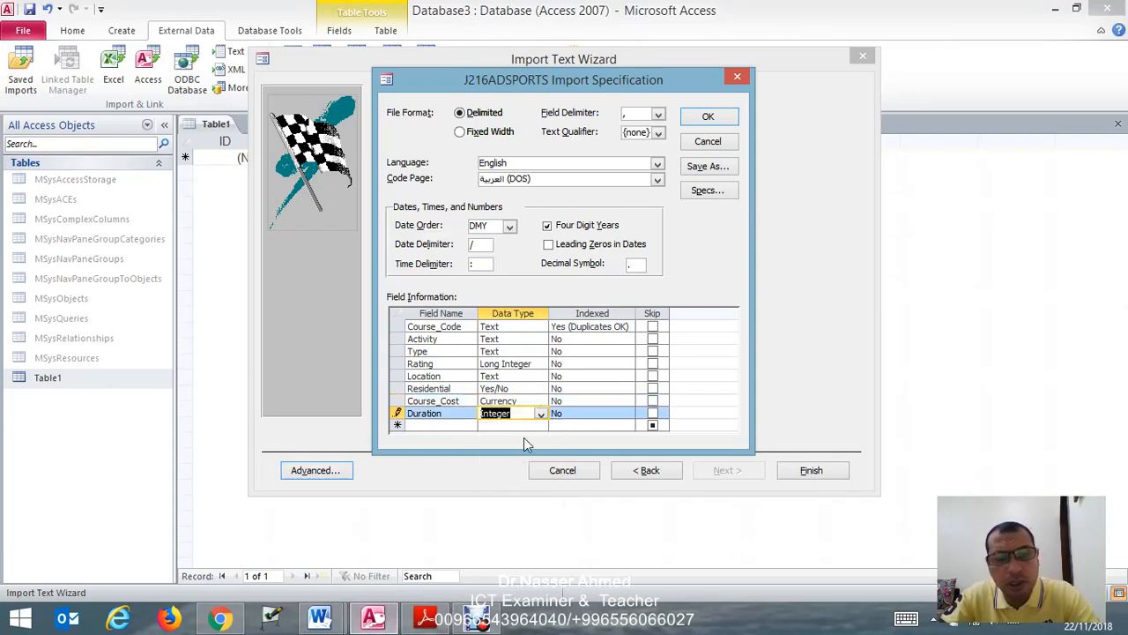
- Set the Rating field's data type to Integer and accept the import specification
{"action": "left_click", "coordinate": [540, 364]}
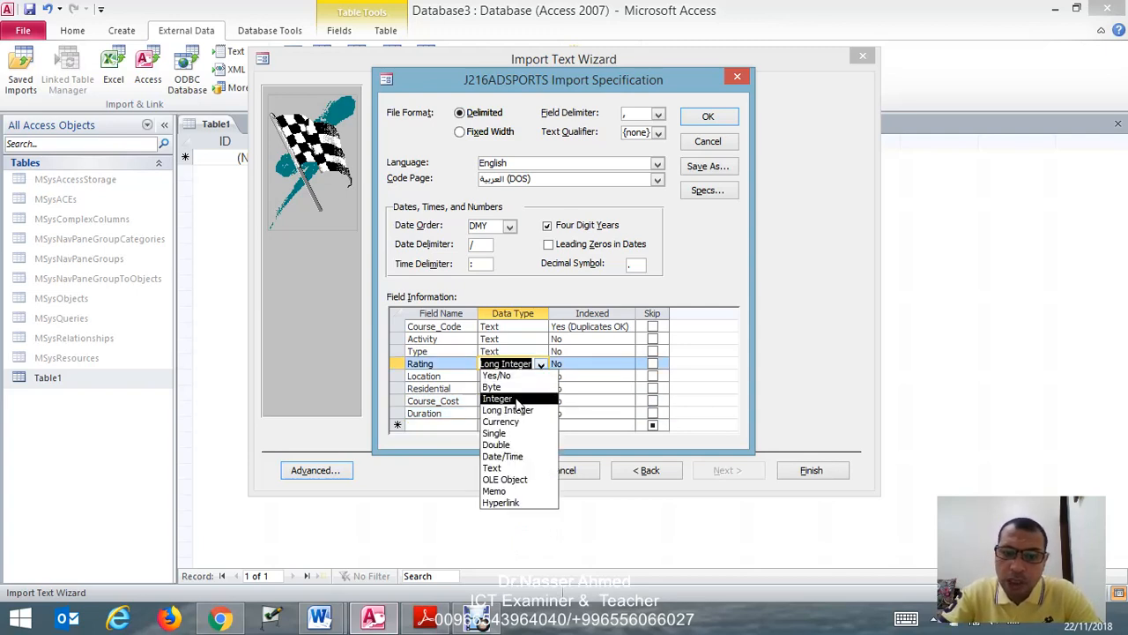
{"action": "left_click", "coordinate": [516, 400]}
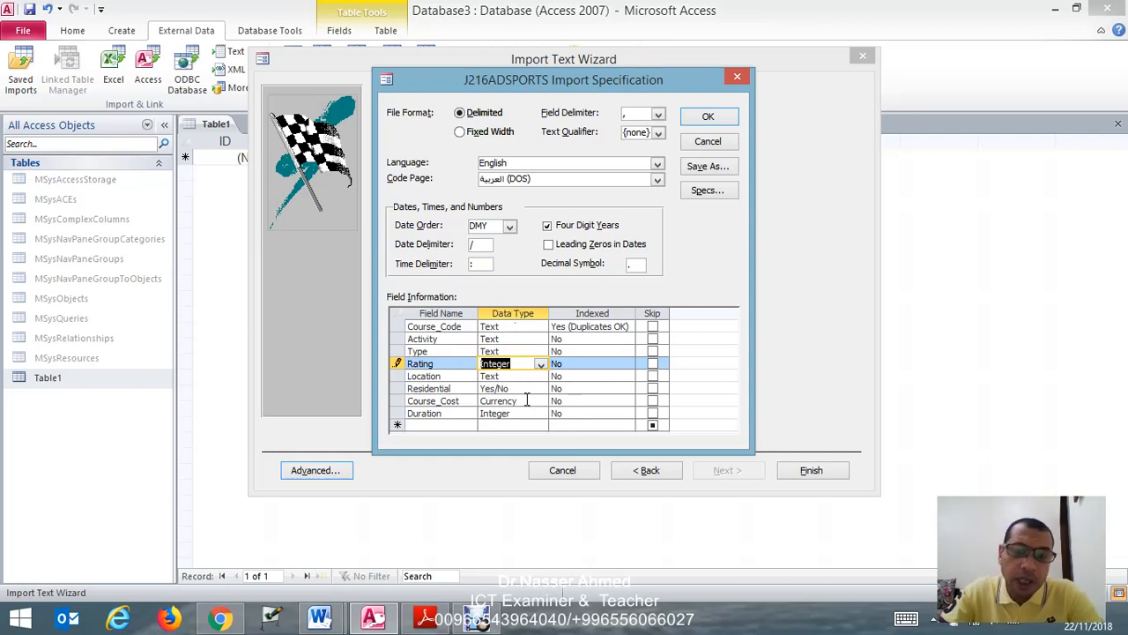
{"action": "left_click", "coordinate": [718, 124]}
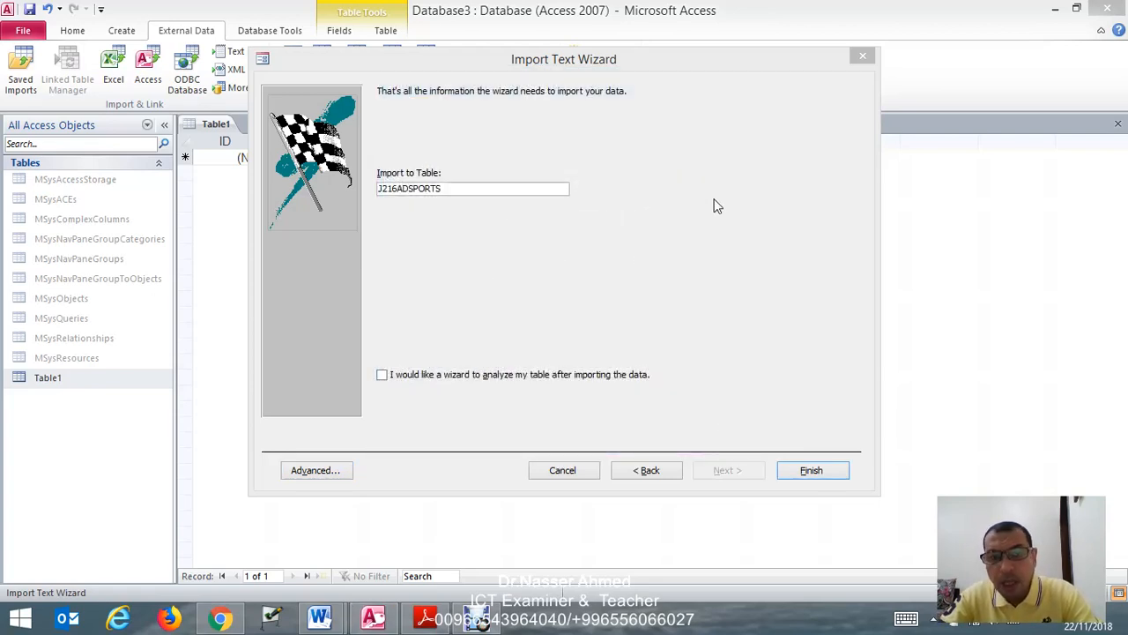
- Finish importing the data into the table J216ADSPORTS without saving the import steps
{"action": "left_click", "coordinate": [812, 471]}
{"action": "left_click", "coordinate": [813, 471]}
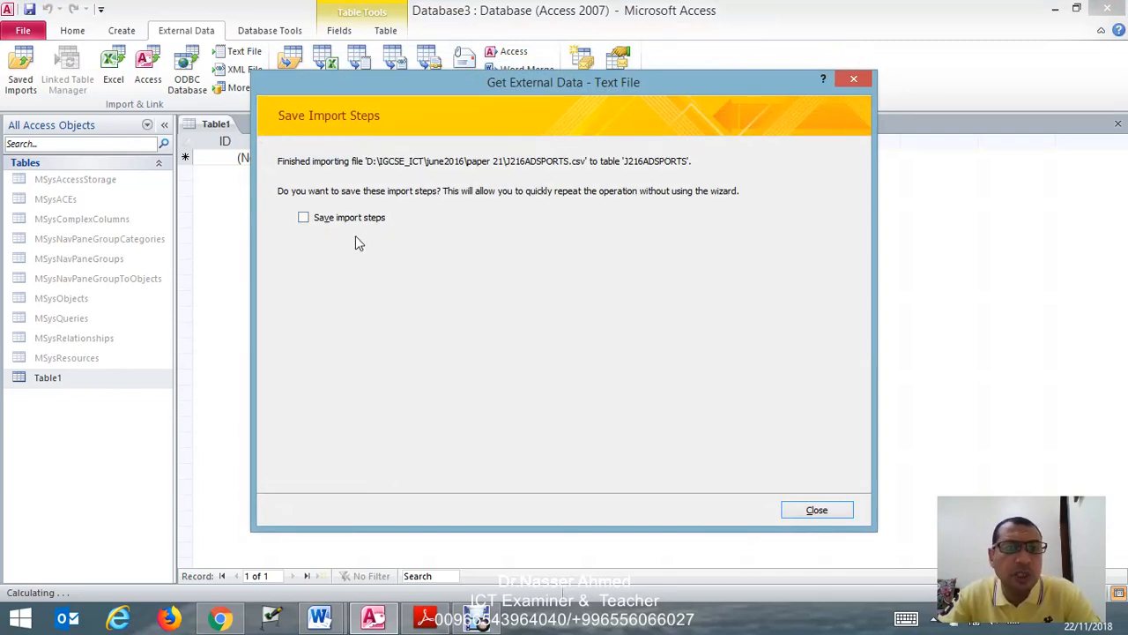
{"action": "left_click", "coordinate": [817, 510]}
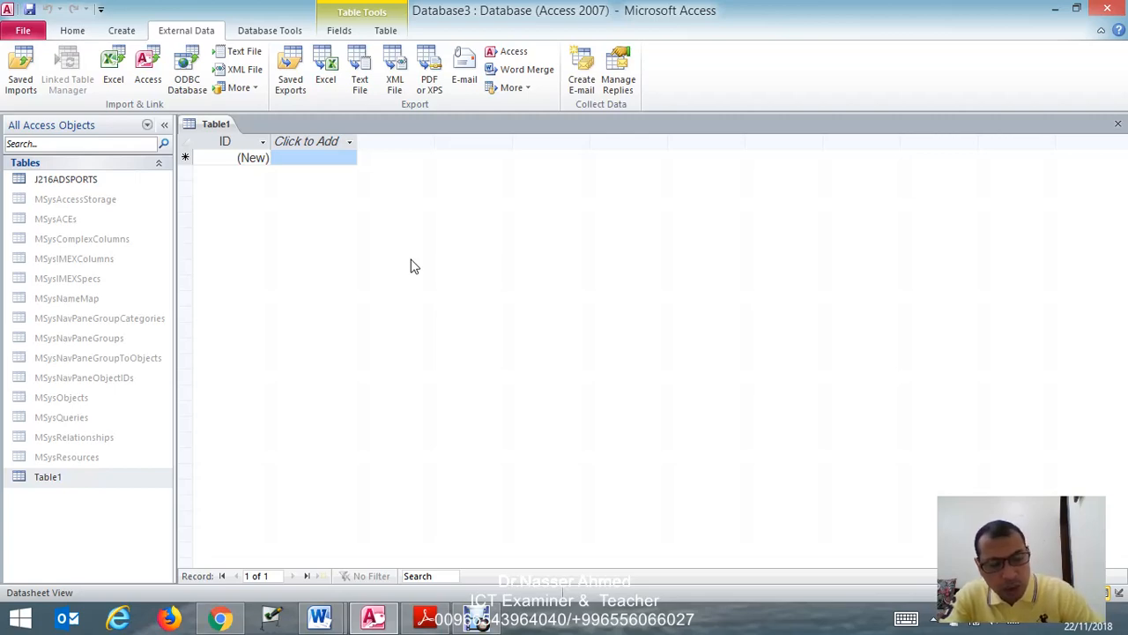
- Switch to the Windows Control Panel, check the regional date, time and number formats, and return to Access
{"action": "key", "text": "super"}
{"action": "type", "text": "coNT"}
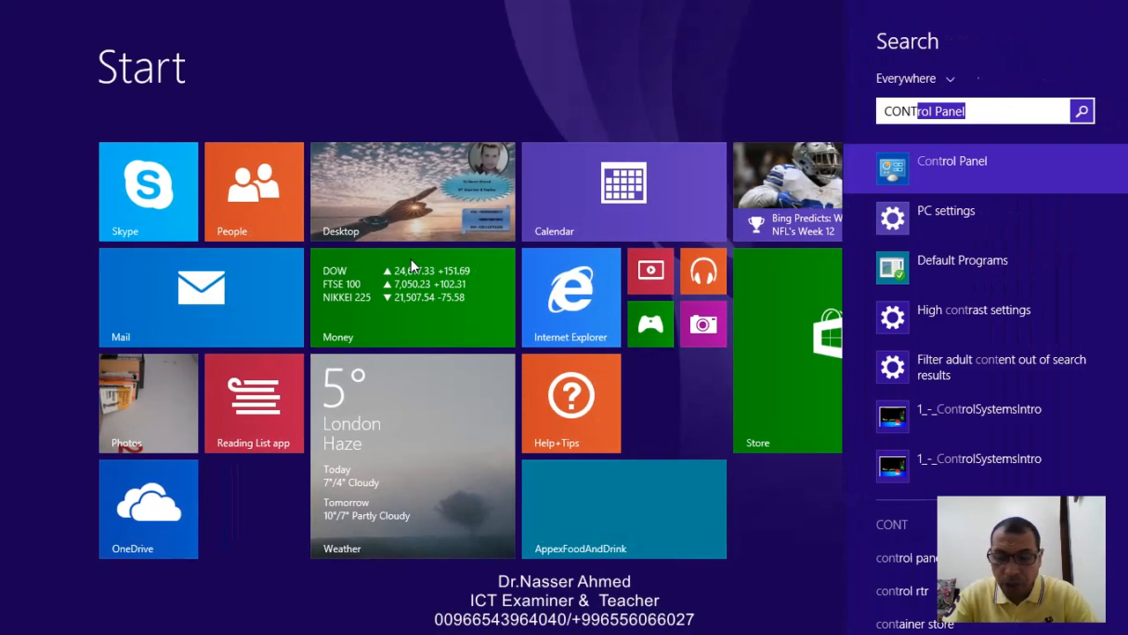
{"action": "key", "text": "Return"}
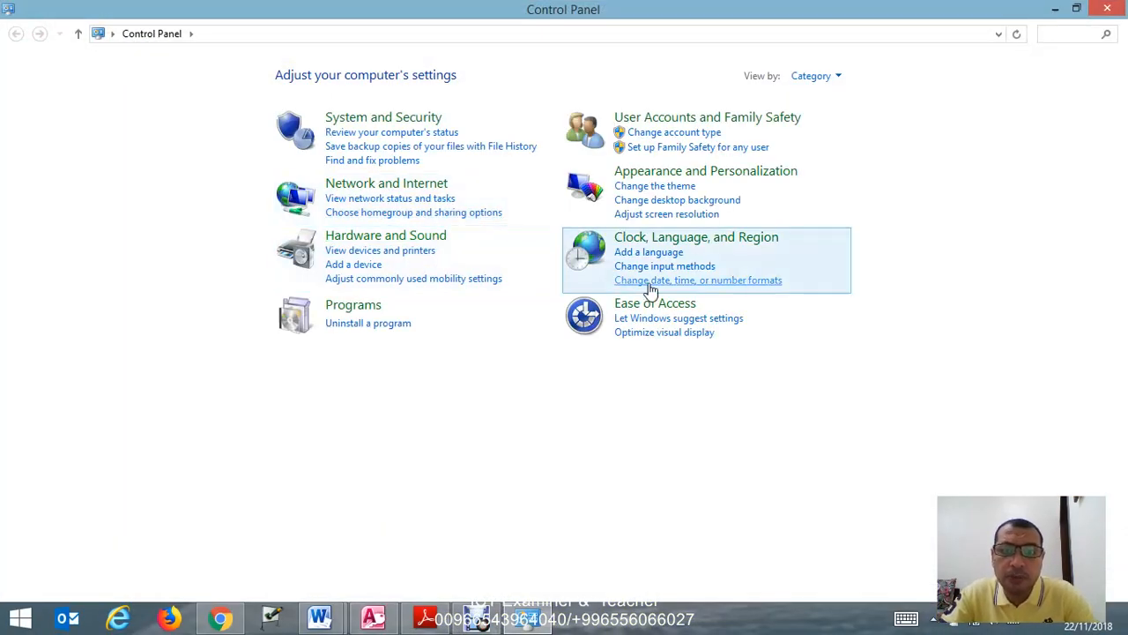
{"action": "left_click", "coordinate": [740, 281]}
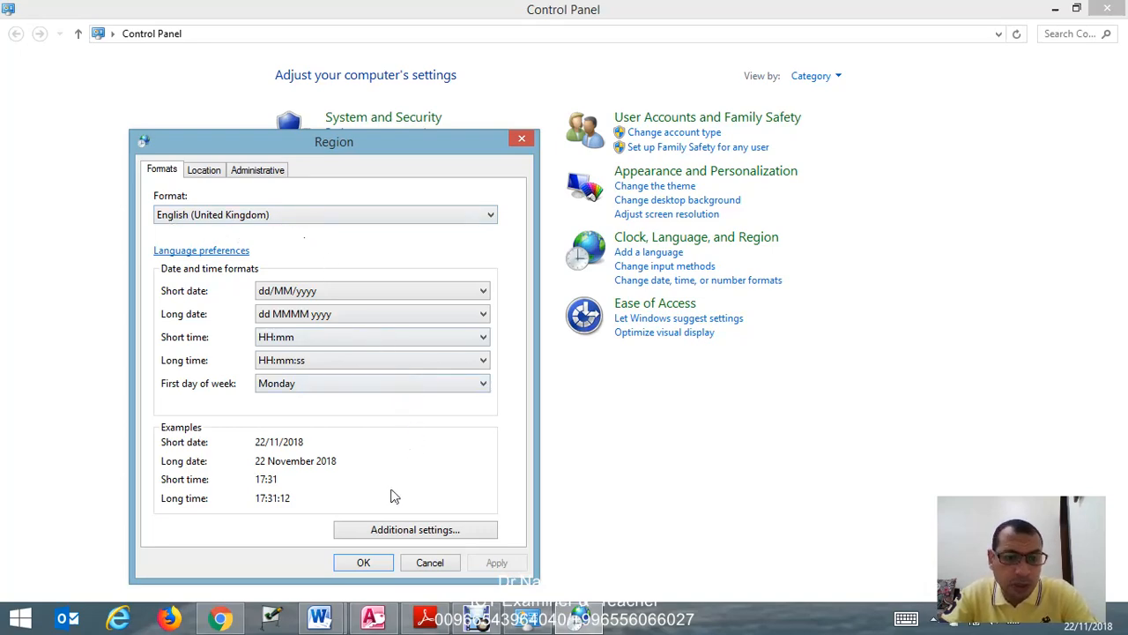
{"action": "left_click", "coordinate": [371, 565]}
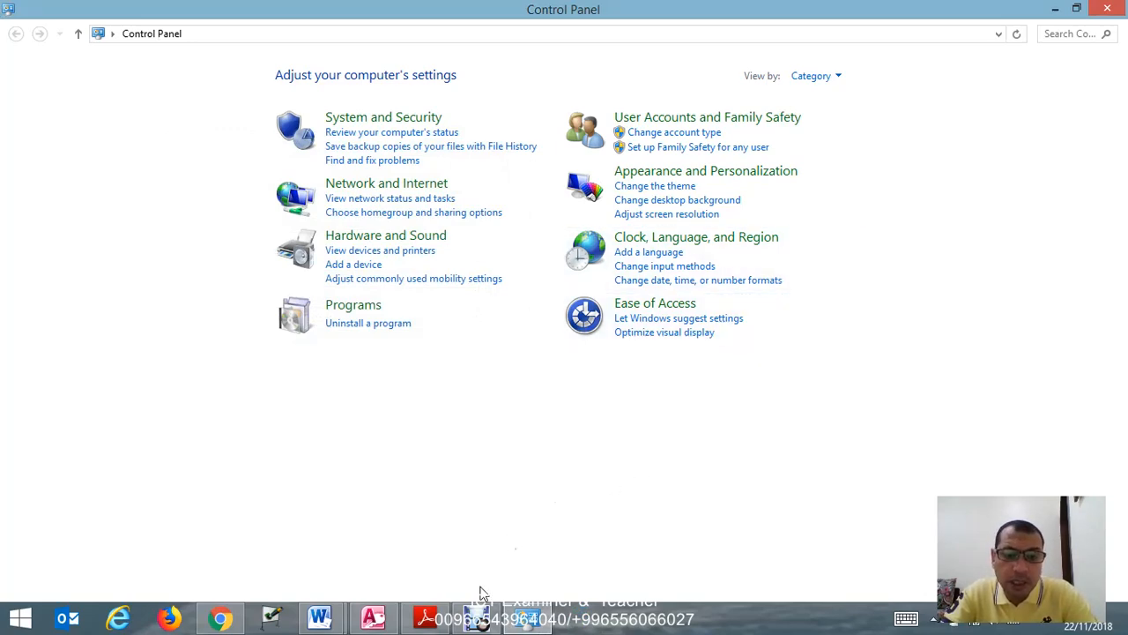
{"action": "left_click", "coordinate": [1106, 10]}
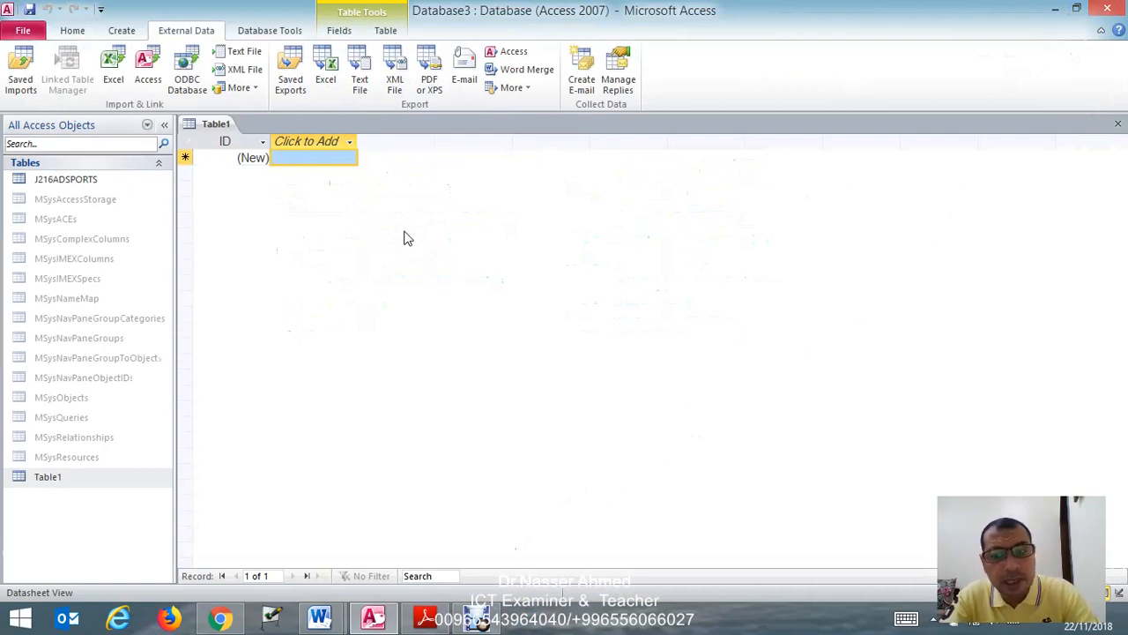
- Open the J216ADSPORTS table's design, review the Rating and Location properties, and set the Residential field's format to Yes/No
{"action": "right_click", "coordinate": [126, 188]}
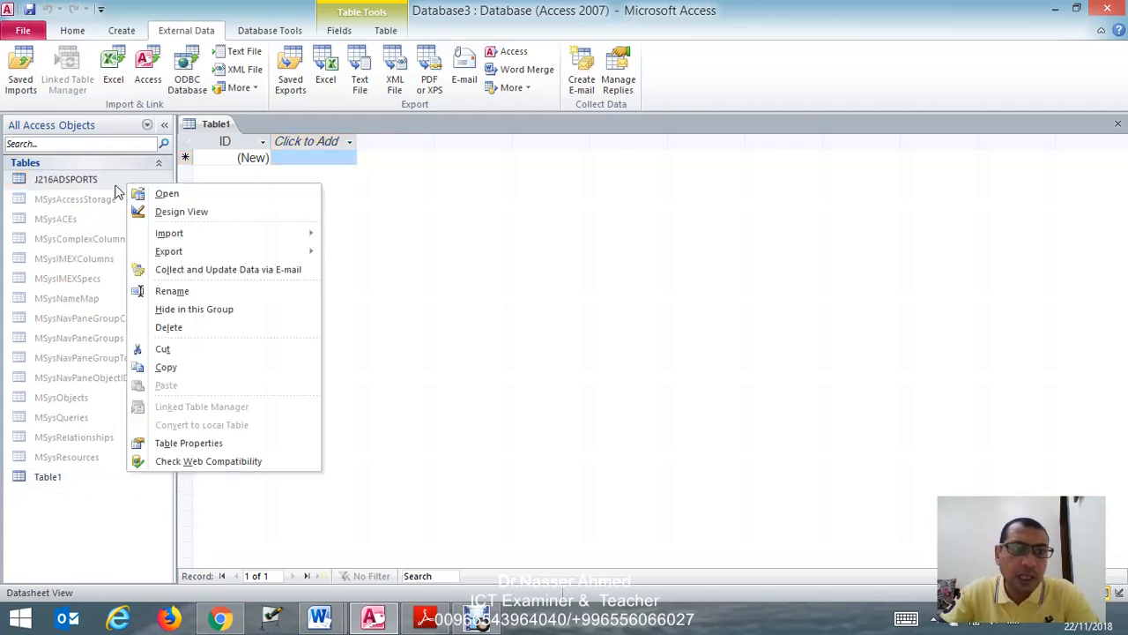
{"action": "left_click", "coordinate": [195, 216]}
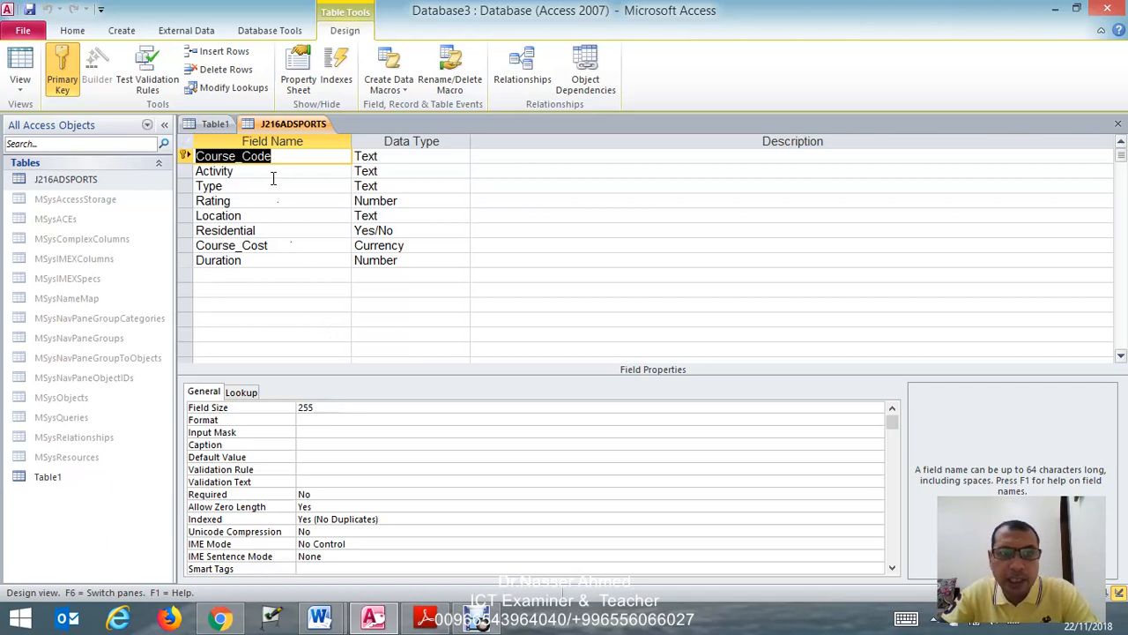
{"action": "left_click", "coordinate": [401, 201]}
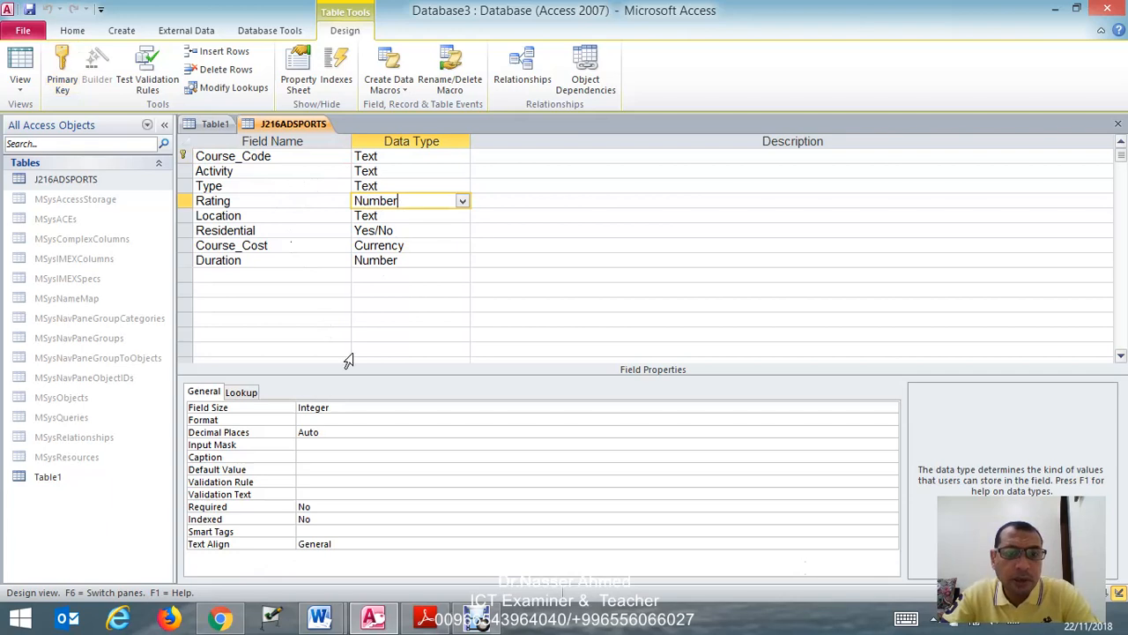
{"action": "left_click", "coordinate": [410, 215]}
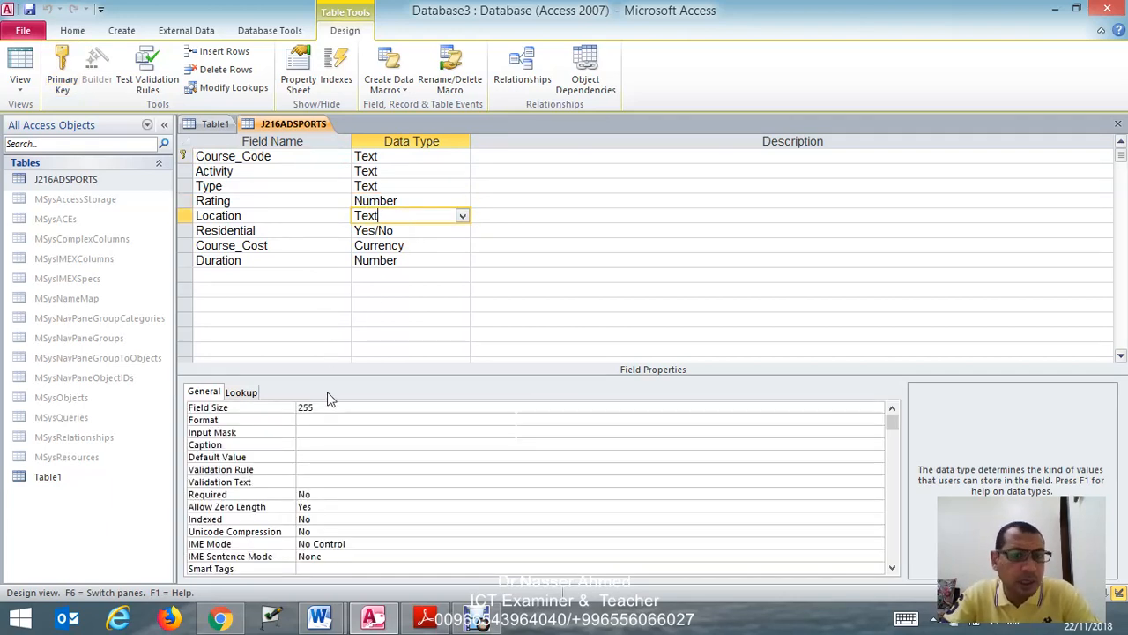
{"action": "left_click", "coordinate": [412, 230]}
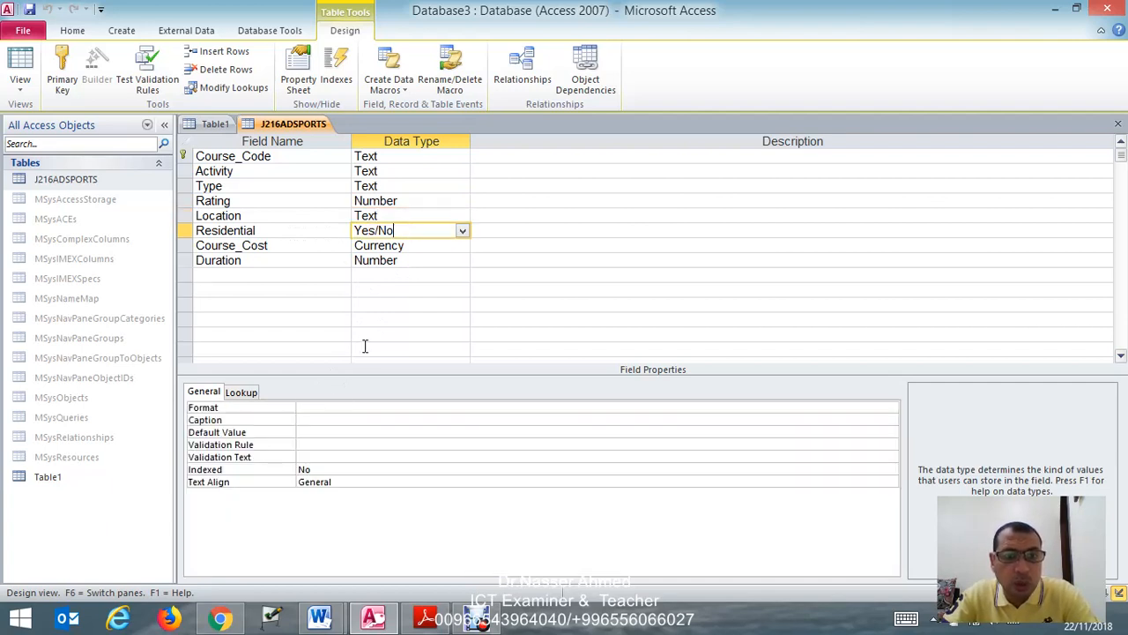
{"action": "left_click", "coordinate": [326, 407]}
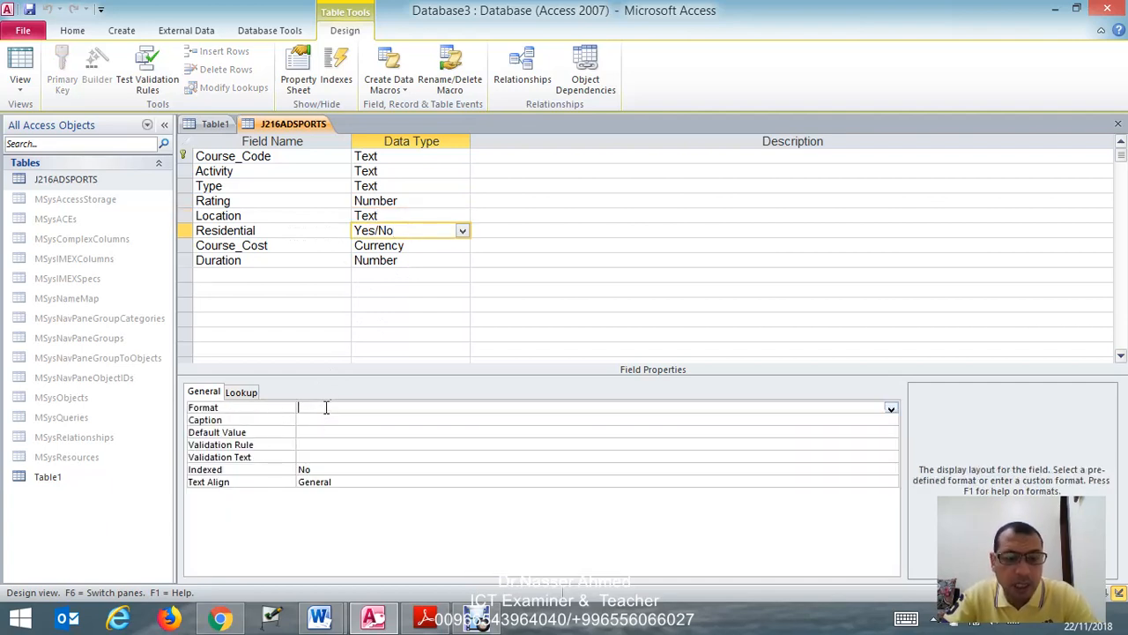
{"action": "type", "text": "y"}
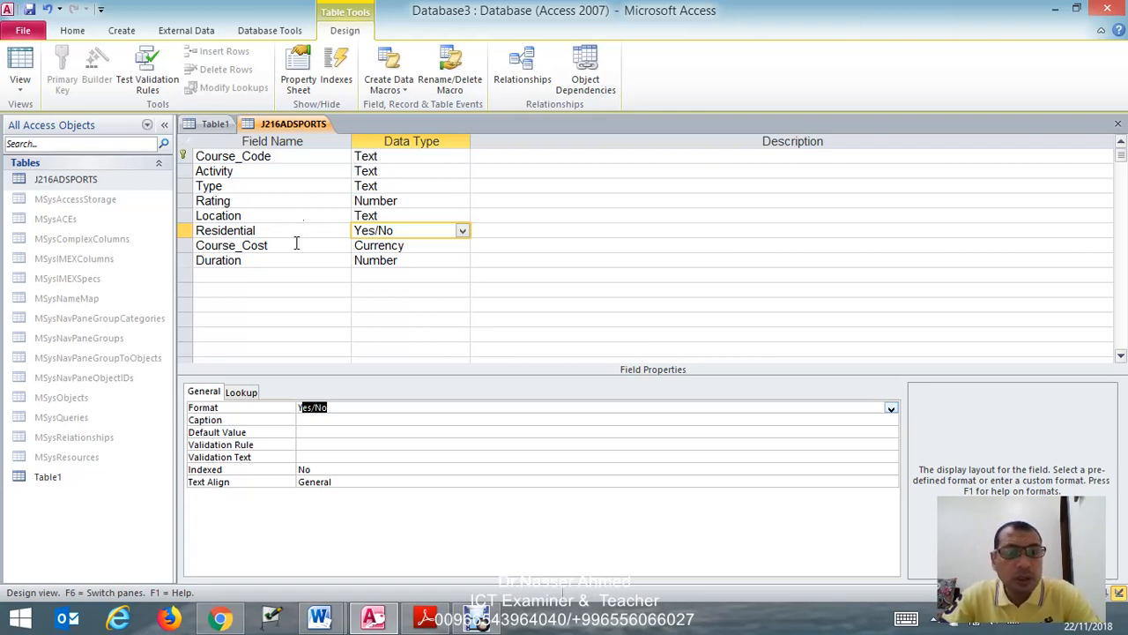
- Set the Course_Cost field's format to Euro with 2 decimal places
{"action": "left_click", "coordinate": [429, 244]}
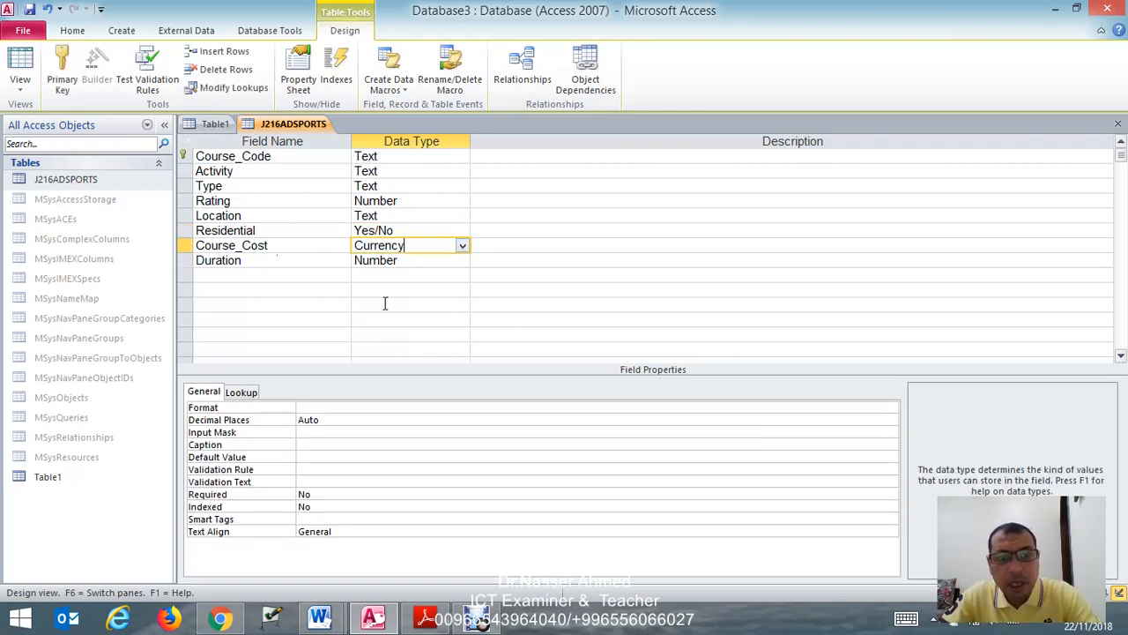
{"action": "left_click", "coordinate": [345, 407]}
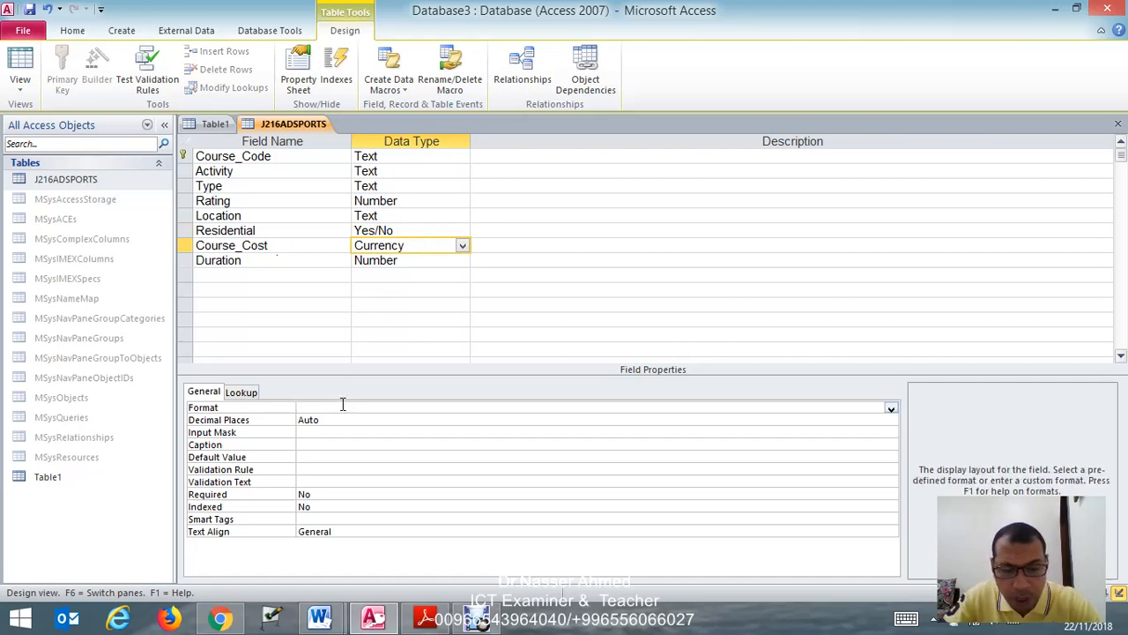
{"action": "type", "text": "Euro"}
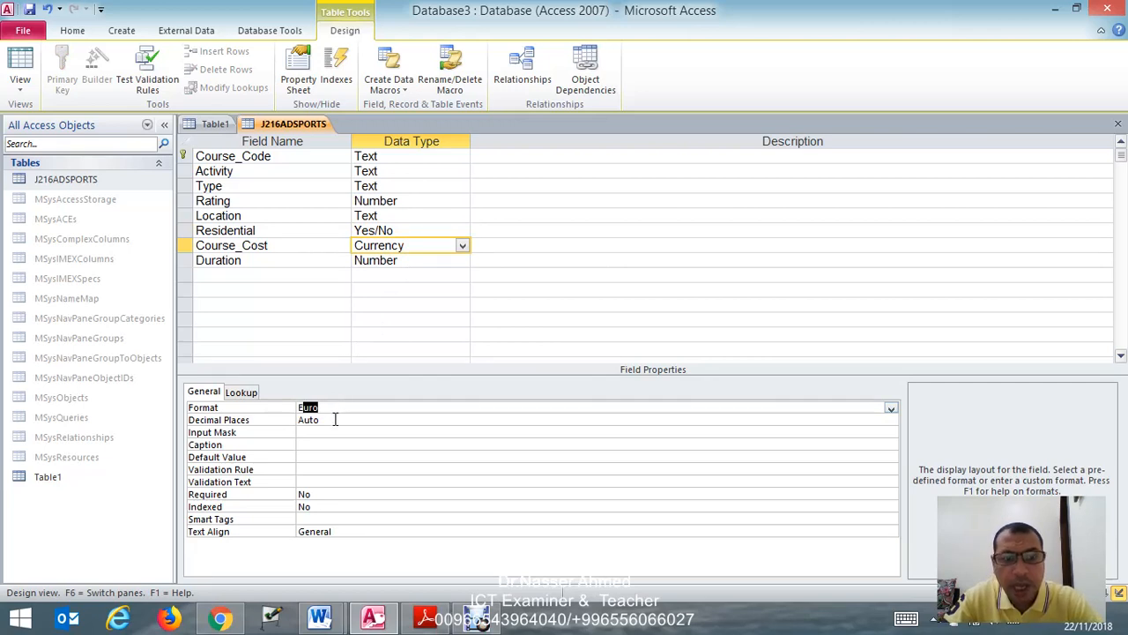
{"action": "left_click_drag", "start_coordinate": [323, 419], "coordinate": [290, 420]}
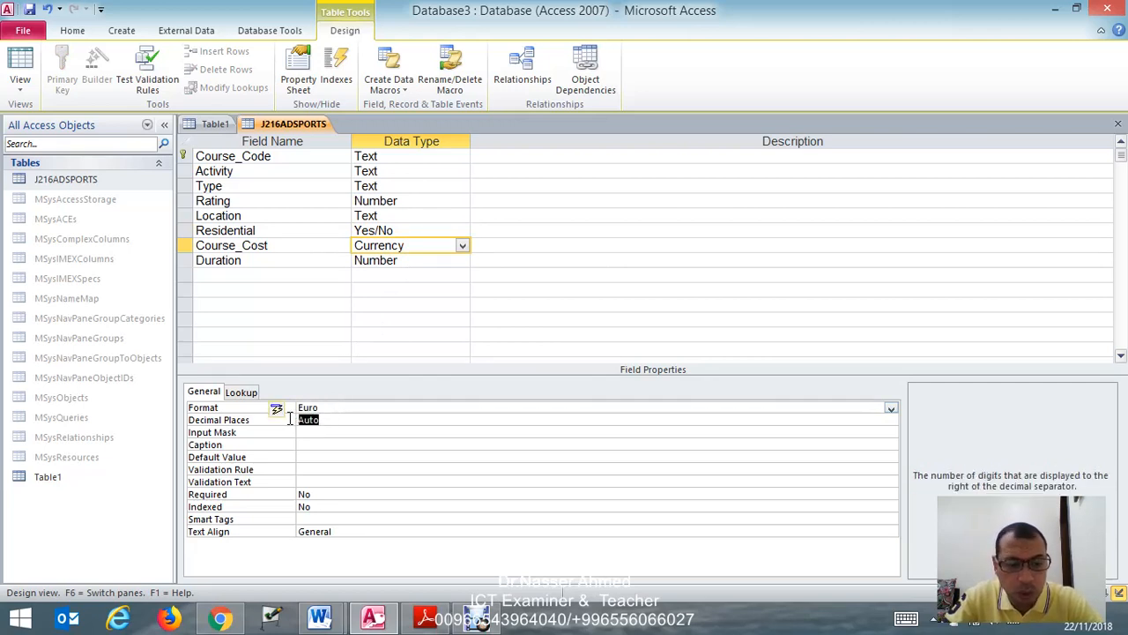
{"action": "type", "text": "2"}
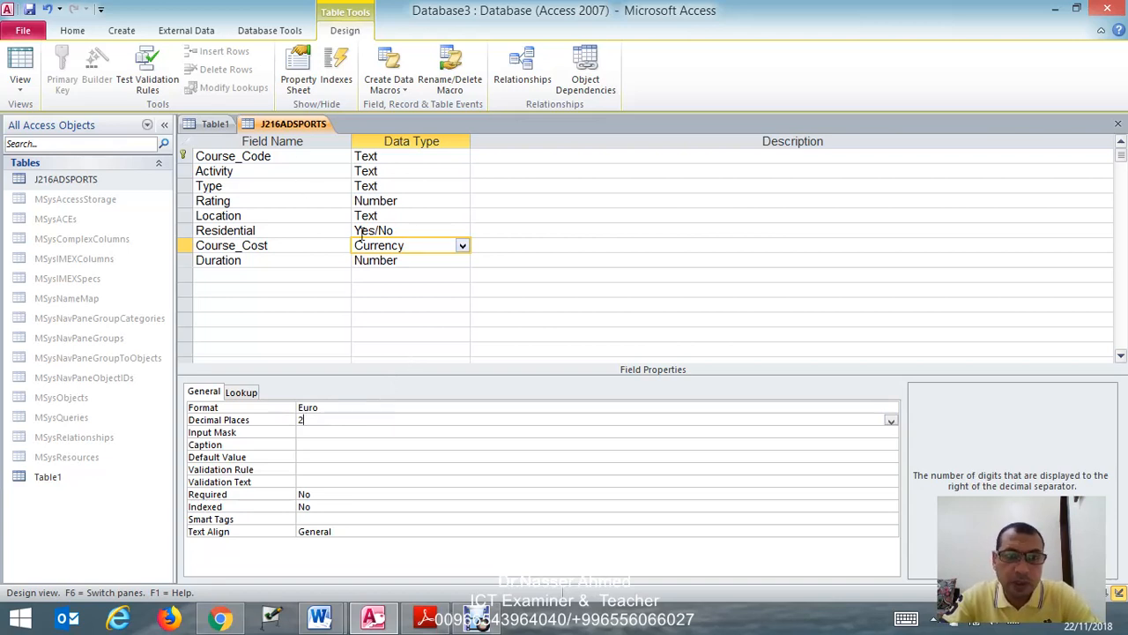
- Save the J216ADSPORTS table design, check the EVIDENCE 5 instructions in the 0417_s16_qp_21 exam paper, and return to Access
{"action": "right_click", "coordinate": [313, 126]}
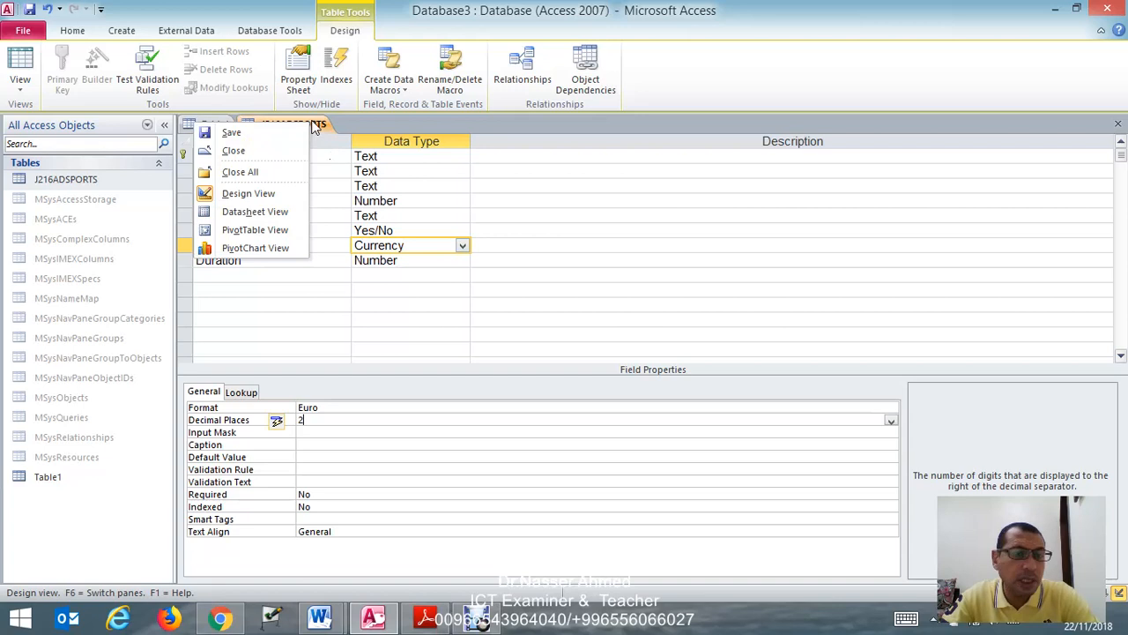
{"action": "left_click", "coordinate": [263, 133]}
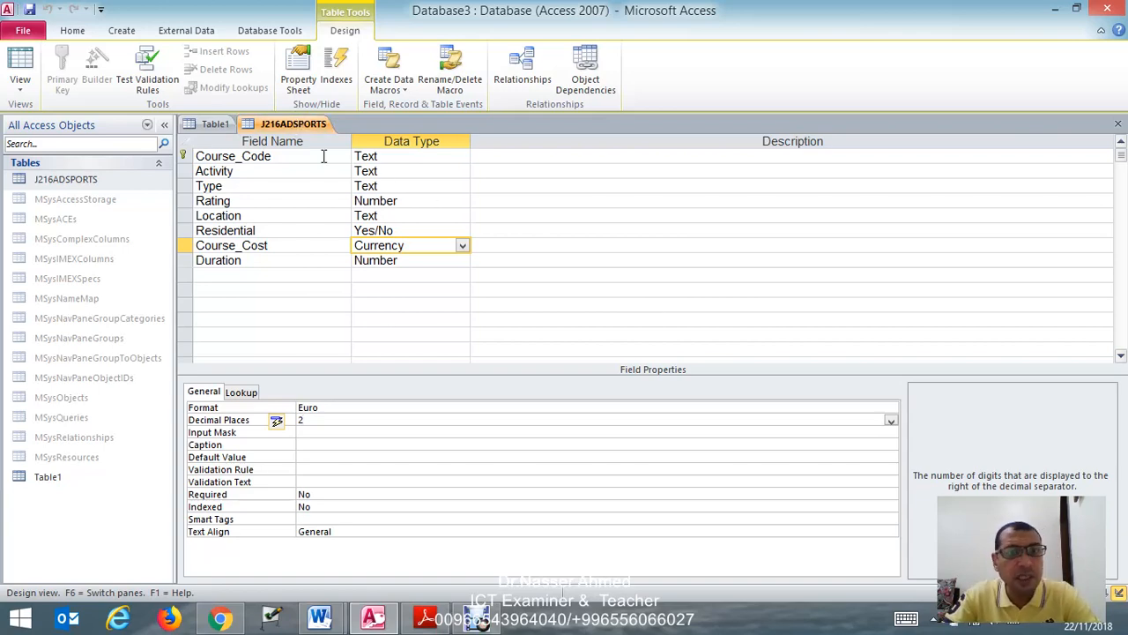
{"action": "left_click", "coordinate": [426, 617]}
{"action": "scroll", "coordinate": [422, 493], "scroll_direction": "down", "scroll_amount": 2}
{"action": "scroll", "coordinate": [414, 459], "scroll_direction": "down", "scroll_amount": 4}
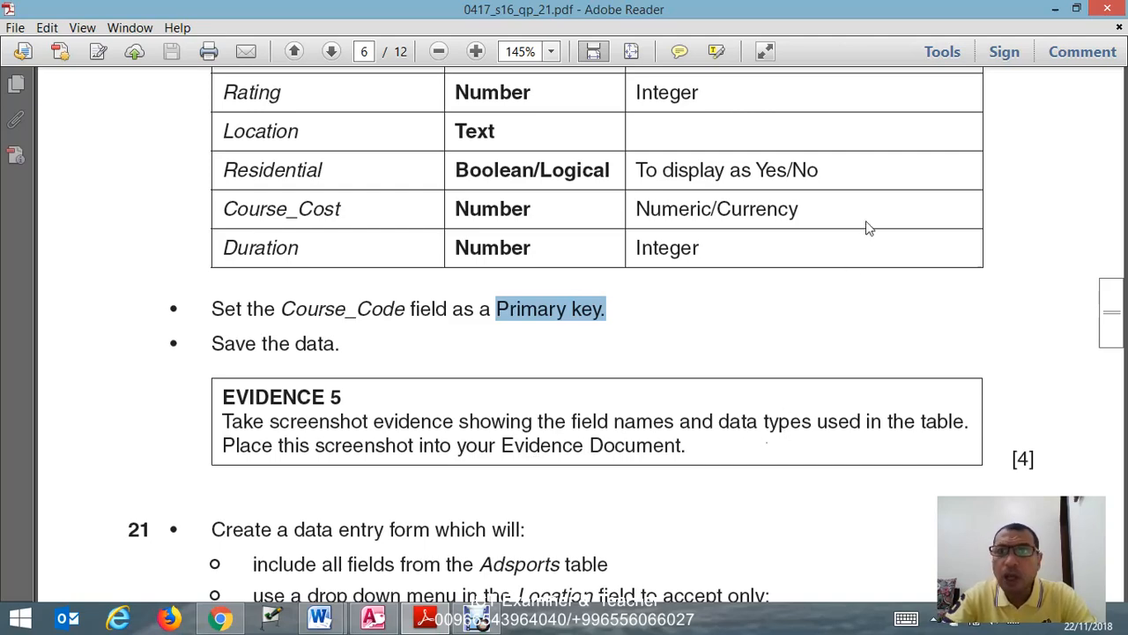
{"action": "left_click", "coordinate": [1055, 10]}
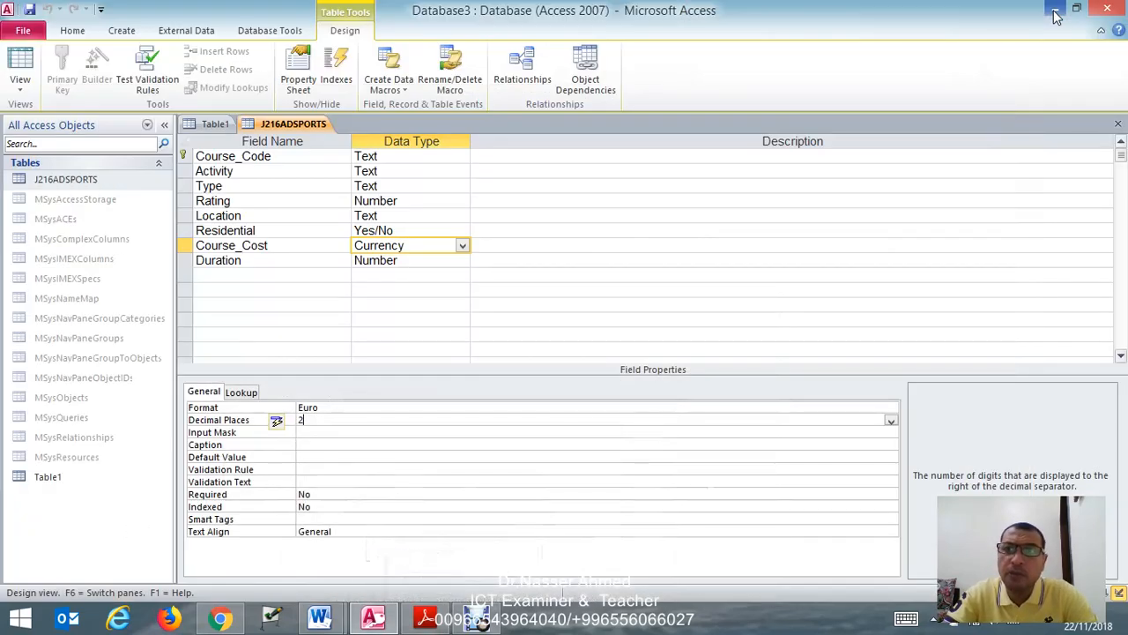
- Open the J216EVIDENCE9999 document from the JUNE2016P21 folder inside the desktop's ict 2019 folder and maximize its window
{"action": "left_click", "coordinate": [1055, 11]}
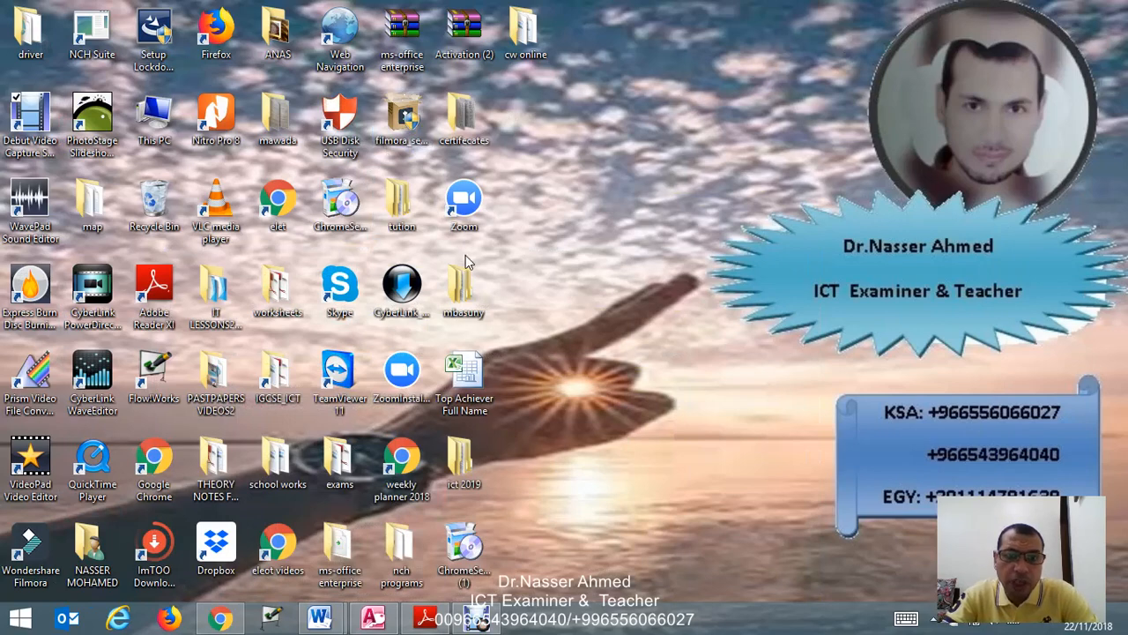
{"action": "left_click", "coordinate": [476, 453]}
{"action": "double_click", "coordinate": [483, 436]}
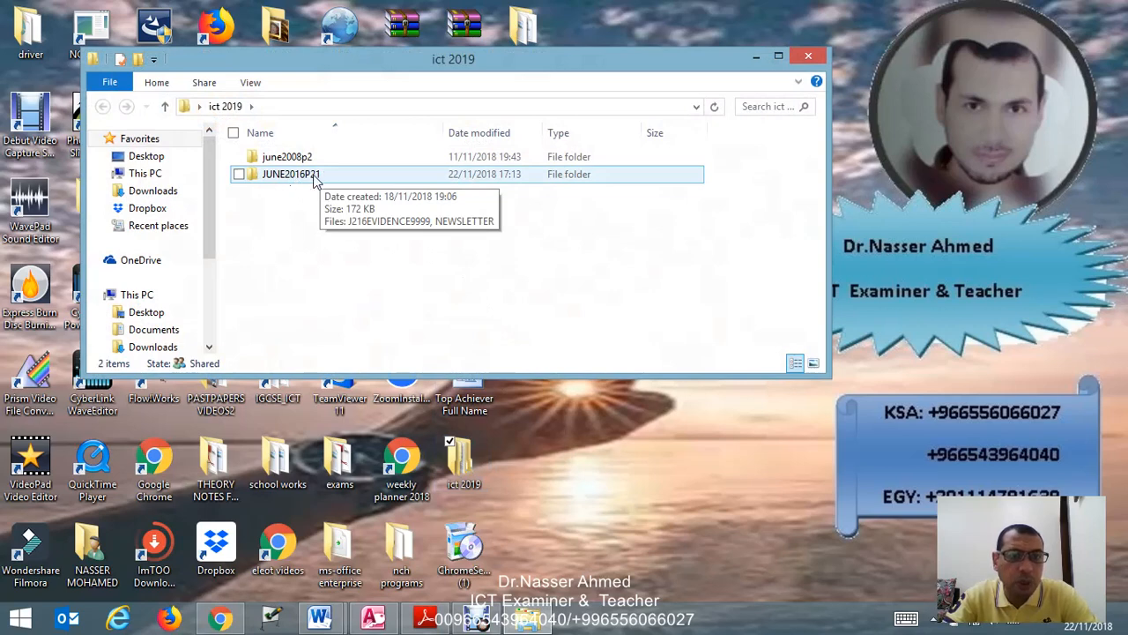
{"action": "left_click", "coordinate": [316, 178]}
{"action": "double_click", "coordinate": [315, 178]}
{"action": "double_click", "coordinate": [290, 156]}
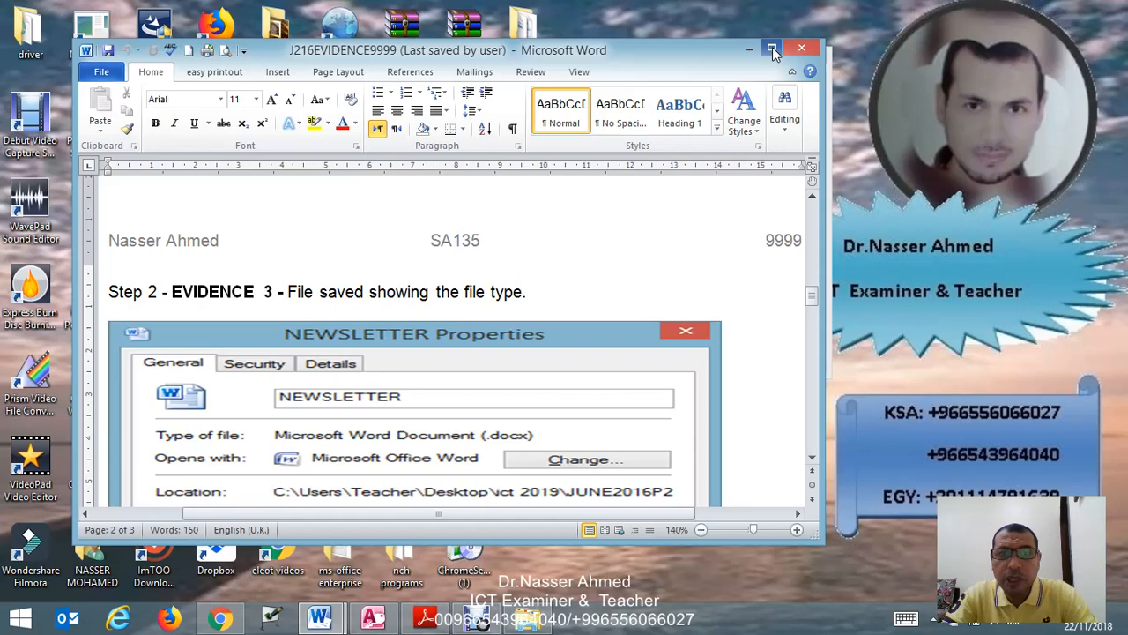
{"action": "left_click", "coordinate": [771, 47]}
- Capture the J216ADSPORTS table design in Access and paste the screenshot under the Step 20 - EVIDENCE 5 heading in J216EVIDENCE9999
{"action": "scroll", "coordinate": [621, 182], "scroll_direction": "down", "scroll_amount": 20}
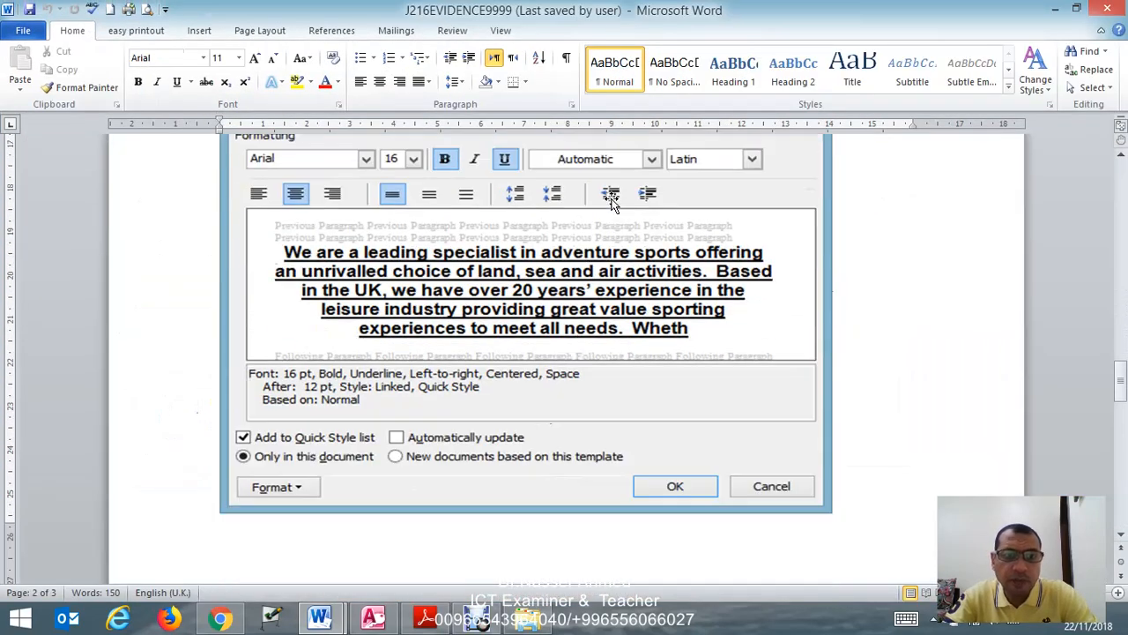
{"action": "scroll", "coordinate": [612, 202], "scroll_direction": "down", "scroll_amount": 4}
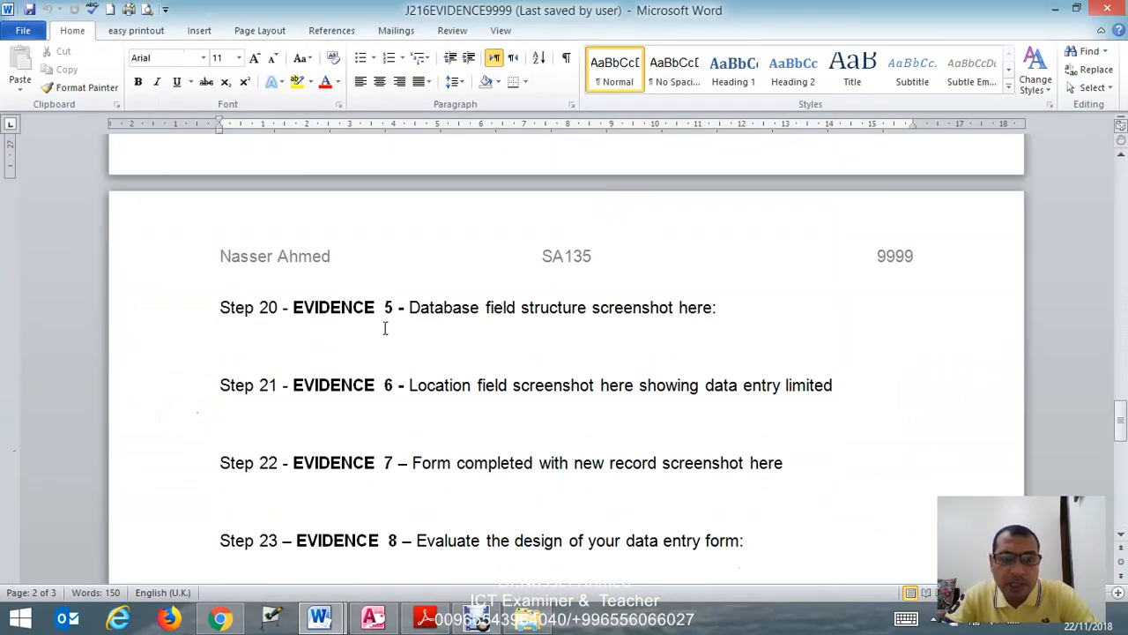
{"action": "left_click", "coordinate": [287, 346]}
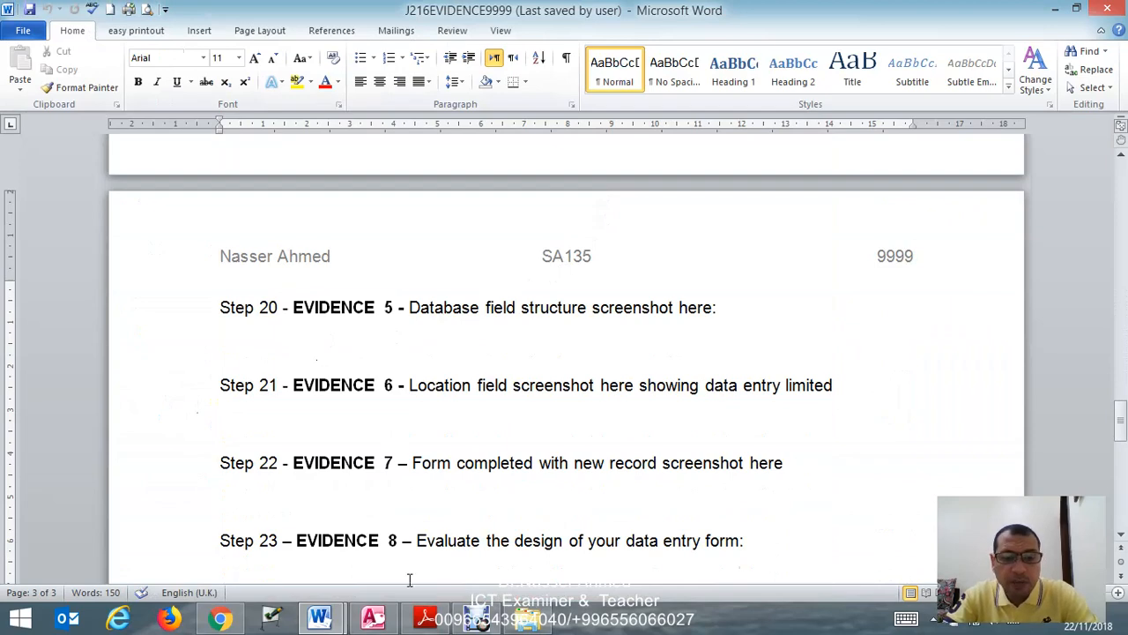
{"action": "left_click", "coordinate": [373, 617]}
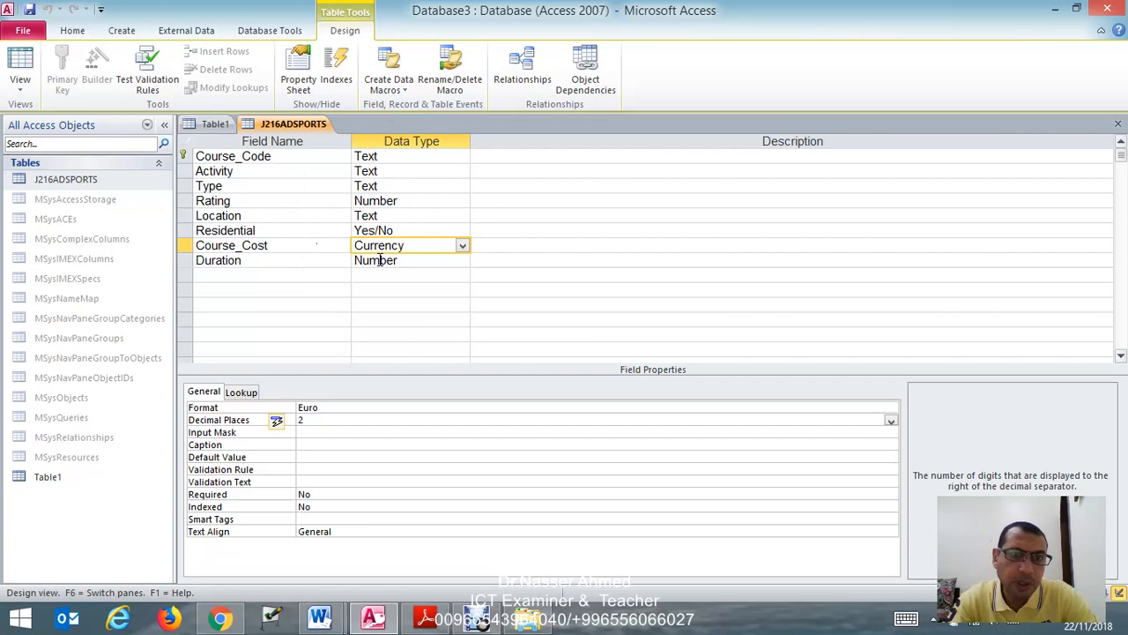
{"action": "left_click", "coordinate": [319, 617]}
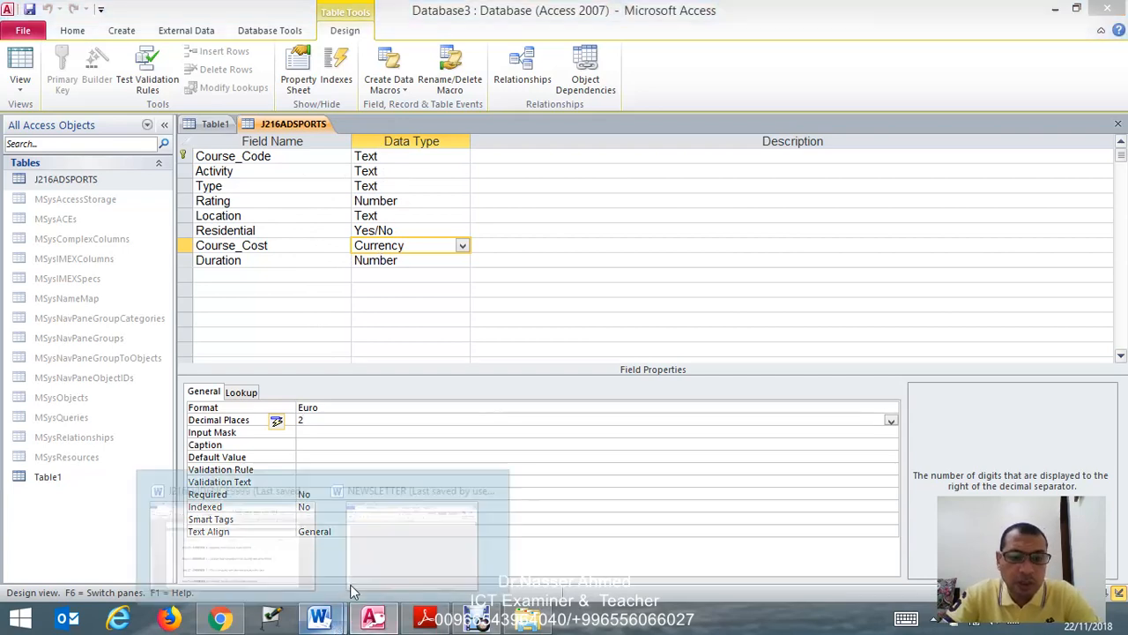
{"action": "left_click", "coordinate": [280, 558]}
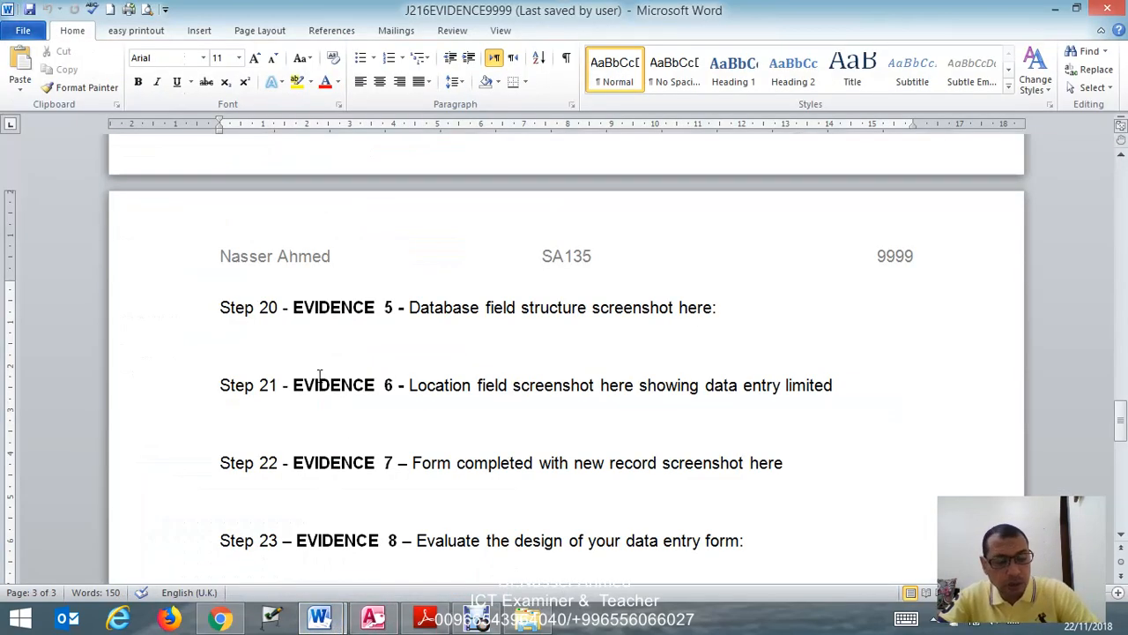
{"action": "key", "text": "ctrl+v"}
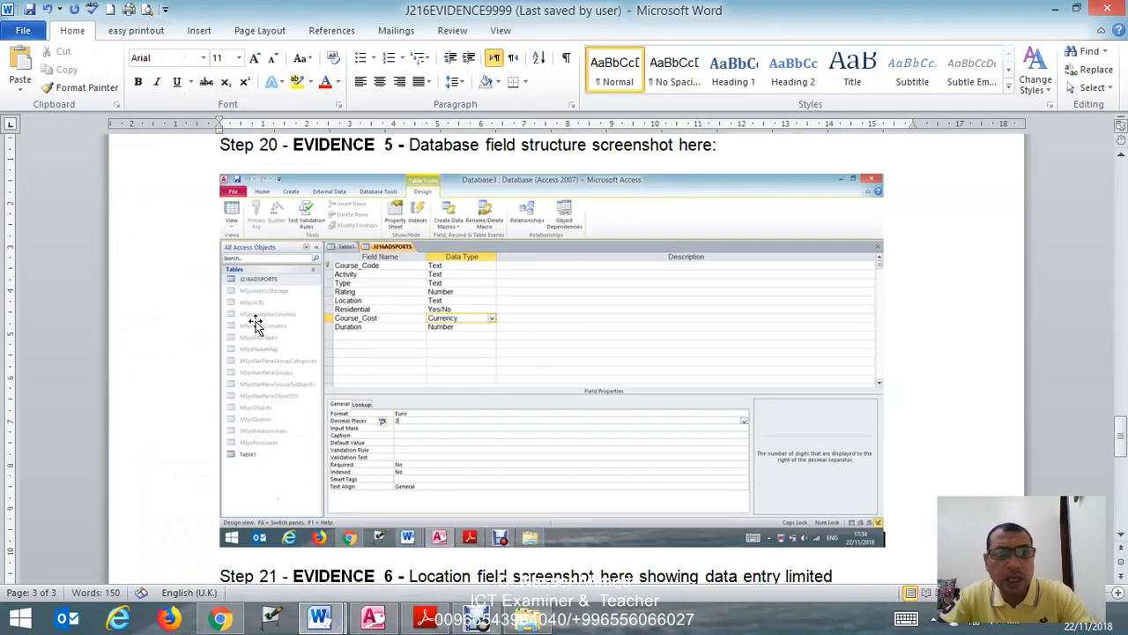
- Crop the pasted screenshot to the field names, data types and field properties, about 4.13 cm wide and 6.01 cm high
{"action": "left_click", "coordinate": [646, 296]}
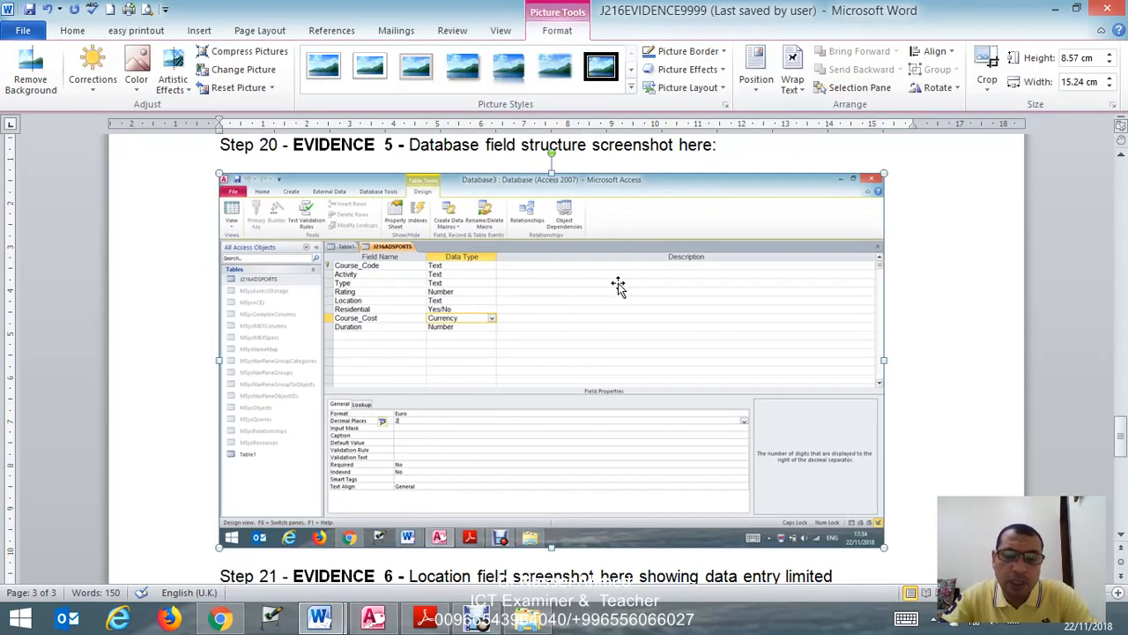
{"action": "left_click", "coordinate": [994, 88]}
{"action": "left_click", "coordinate": [969, 104]}
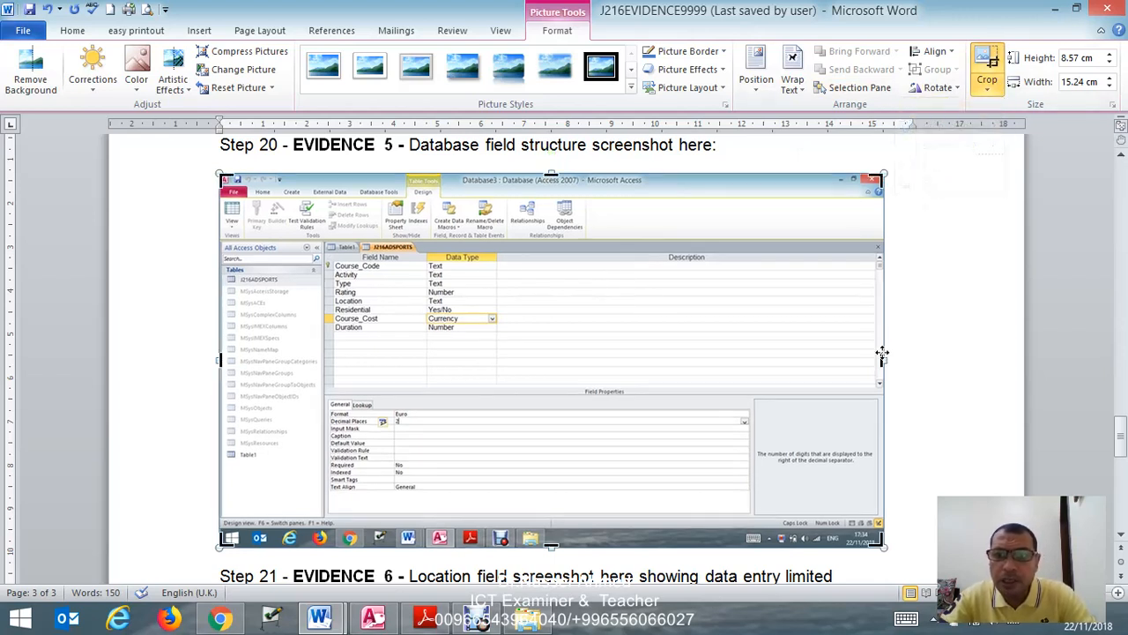
{"action": "left_click_drag", "start_coordinate": [883, 359], "coordinate": [501, 352]}
{"action": "left_click_drag", "start_coordinate": [219, 359], "coordinate": [323, 354]}
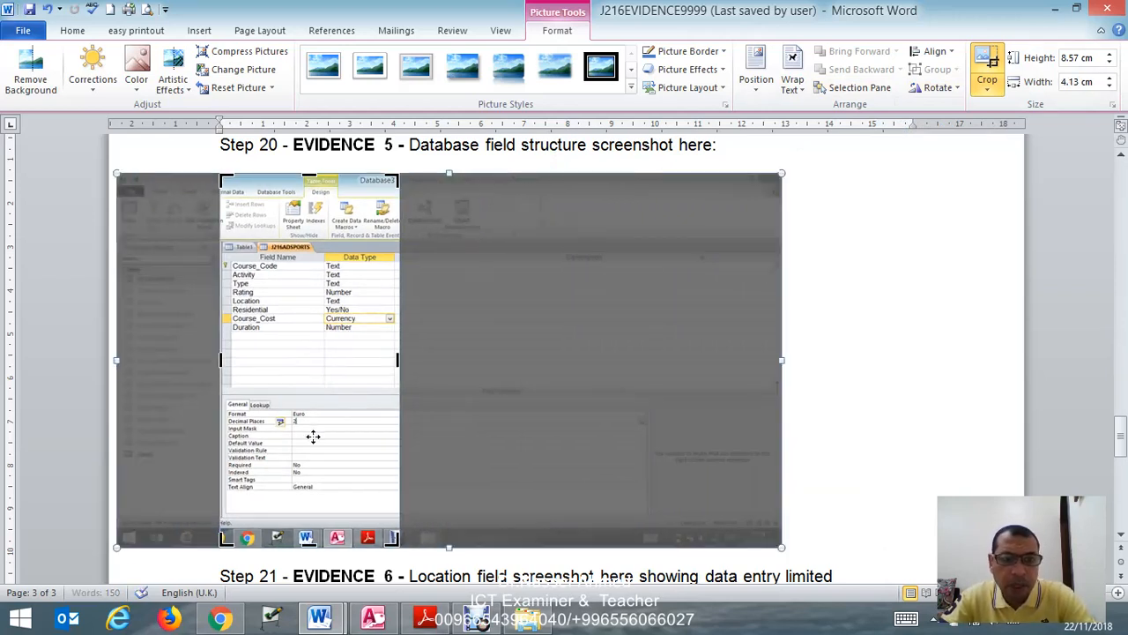
{"action": "left_click_drag", "start_coordinate": [307, 540], "coordinate": [320, 496]}
{"action": "left_click_drag", "start_coordinate": [308, 175], "coordinate": [304, 240]}
{"action": "left_click", "coordinate": [794, 245]}
- Enlarge the cropped EVIDENCE 5 screenshot to about 14.54 cm wide and 12.62 cm high
{"action": "left_click", "coordinate": [373, 250]}
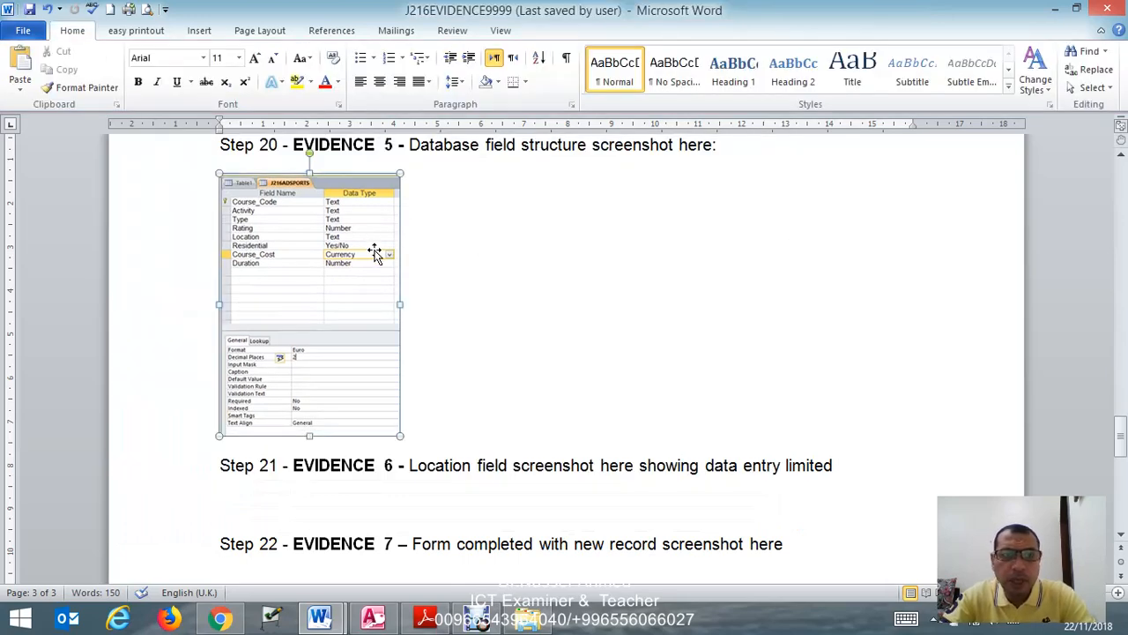
{"action": "left_click_drag", "start_coordinate": [399, 307], "coordinate": [854, 325]}
{"action": "scroll", "coordinate": [516, 320], "scroll_direction": "down", "scroll_amount": 2}
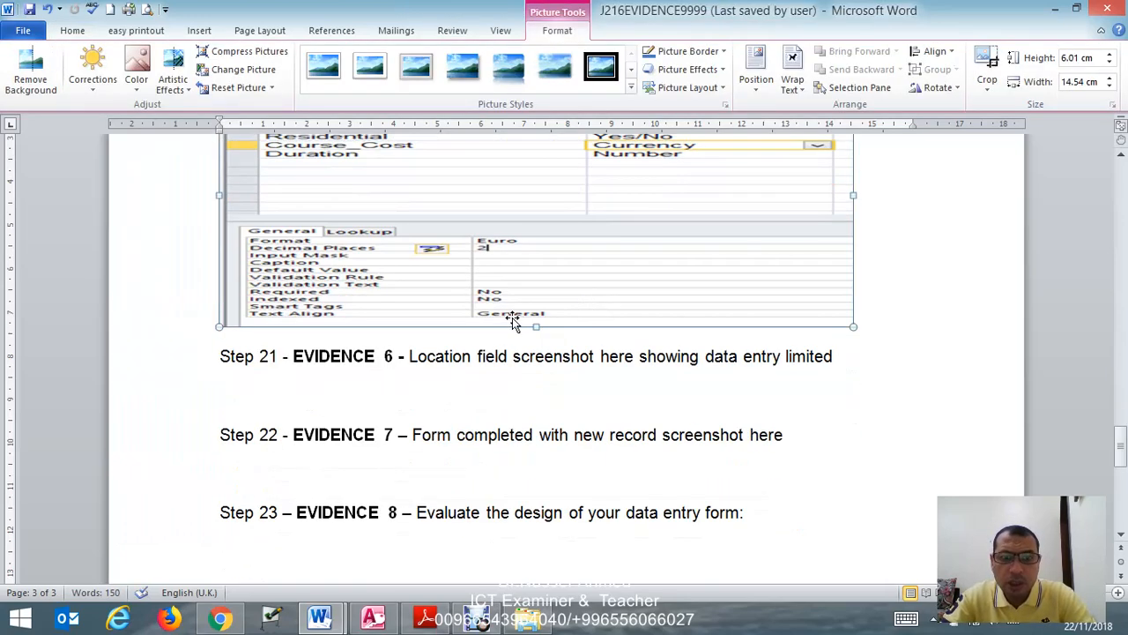
{"action": "left_click_drag", "start_coordinate": [534, 331], "coordinate": [529, 513]}
{"action": "scroll", "coordinate": [586, 419], "scroll_direction": "up", "scroll_amount": 3}
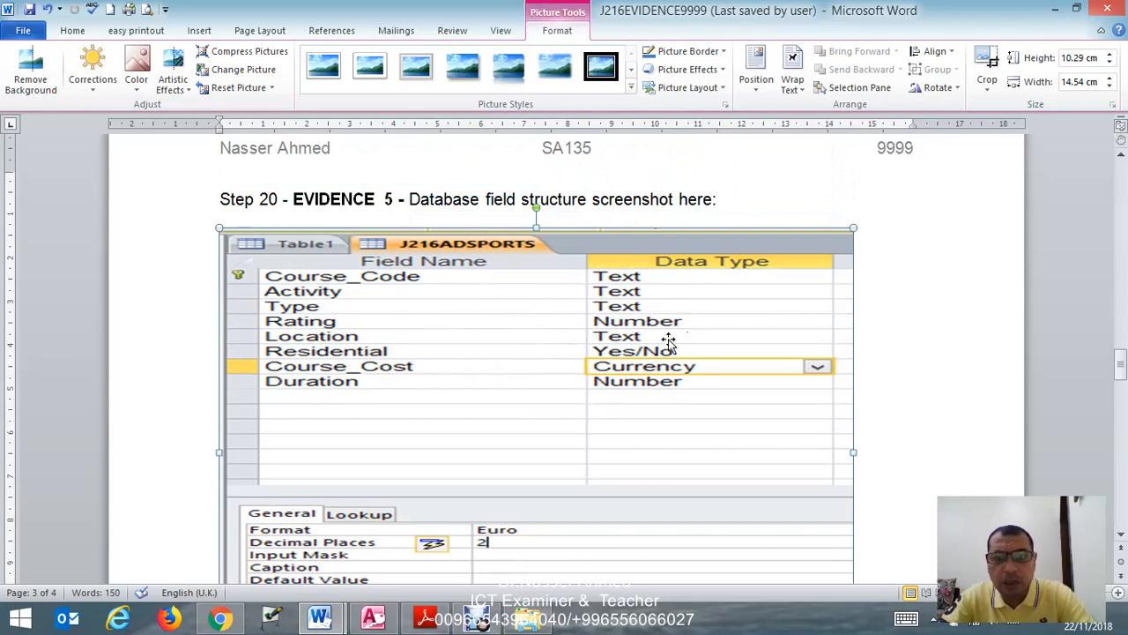
{"action": "scroll", "coordinate": [697, 364], "scroll_direction": "down", "scroll_amount": 7}
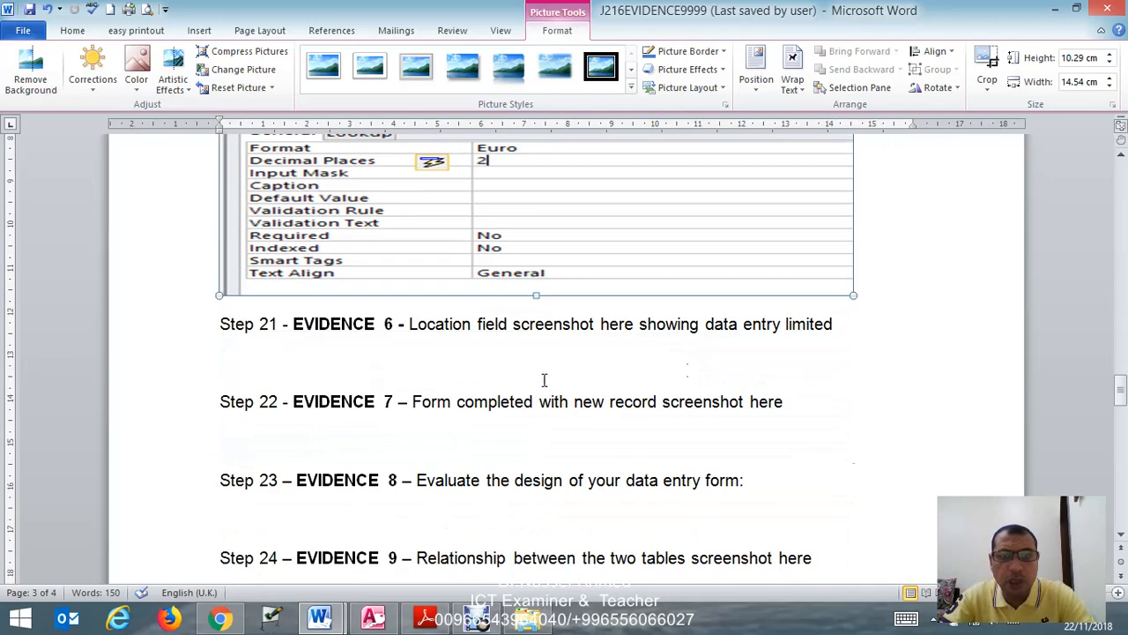
{"action": "left_click_drag", "start_coordinate": [545, 299], "coordinate": [580, 368]}
{"action": "scroll", "coordinate": [654, 345], "scroll_direction": "up", "scroll_amount": 3}
{"action": "scroll", "coordinate": [657, 348], "scroll_direction": "down", "scroll_amount": 3}
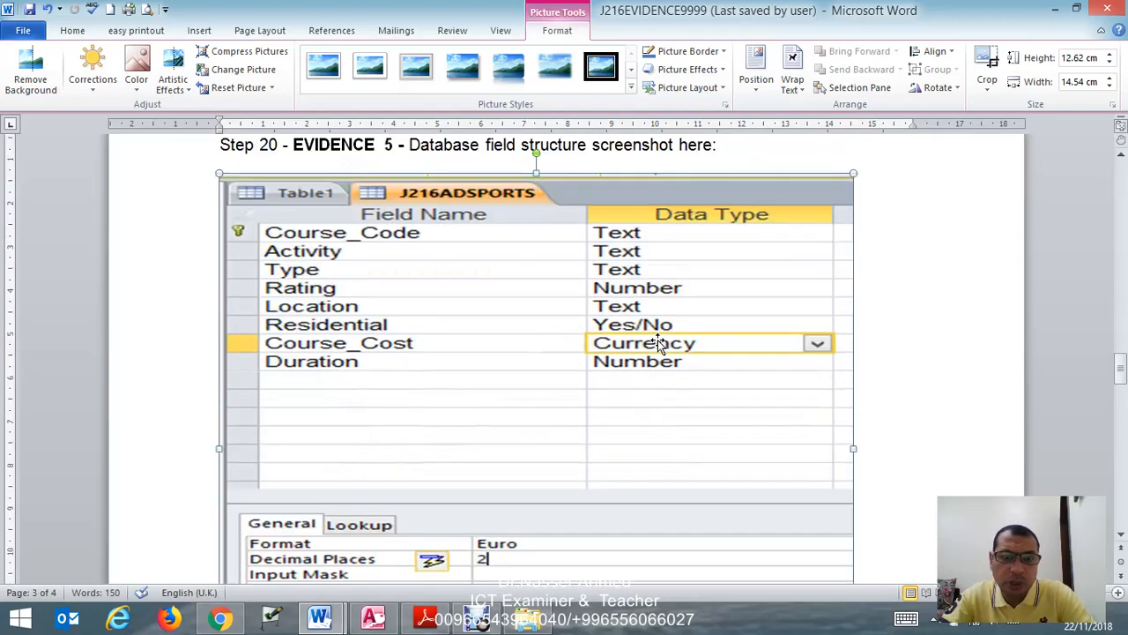
{"action": "scroll", "coordinate": [658, 350], "scroll_direction": "down", "scroll_amount": 3}
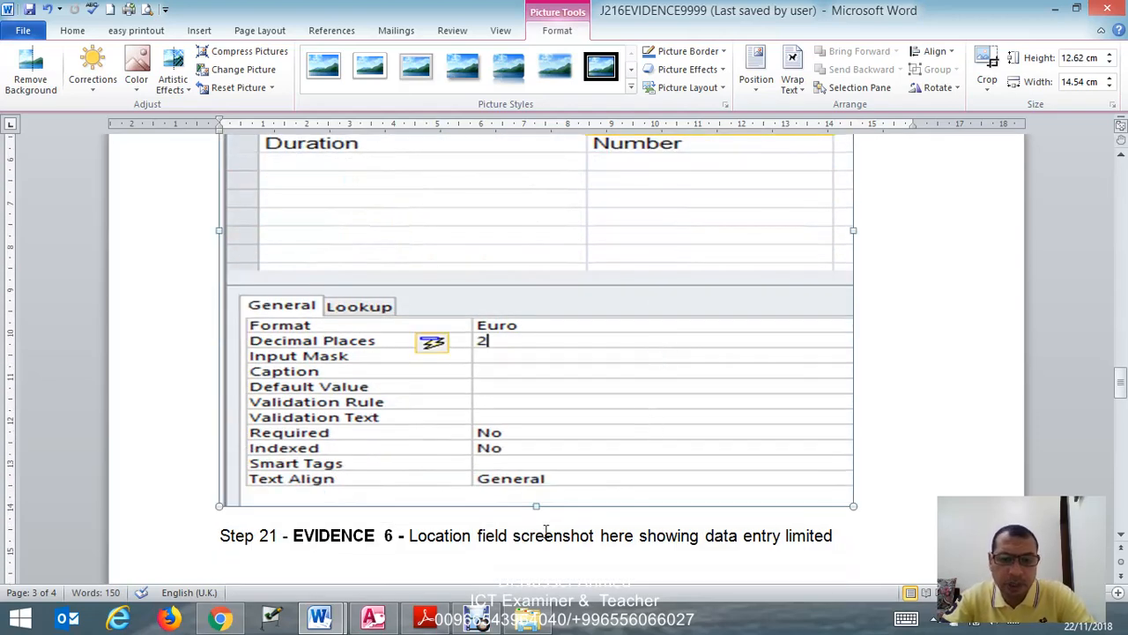
- Switch to the exam paper in Adobe Reader and read question 21 on the data entry form and the Location drop-down values
{"action": "left_click", "coordinate": [425, 619]}
{"action": "scroll", "coordinate": [438, 420], "scroll_direction": "down", "scroll_amount": 4}
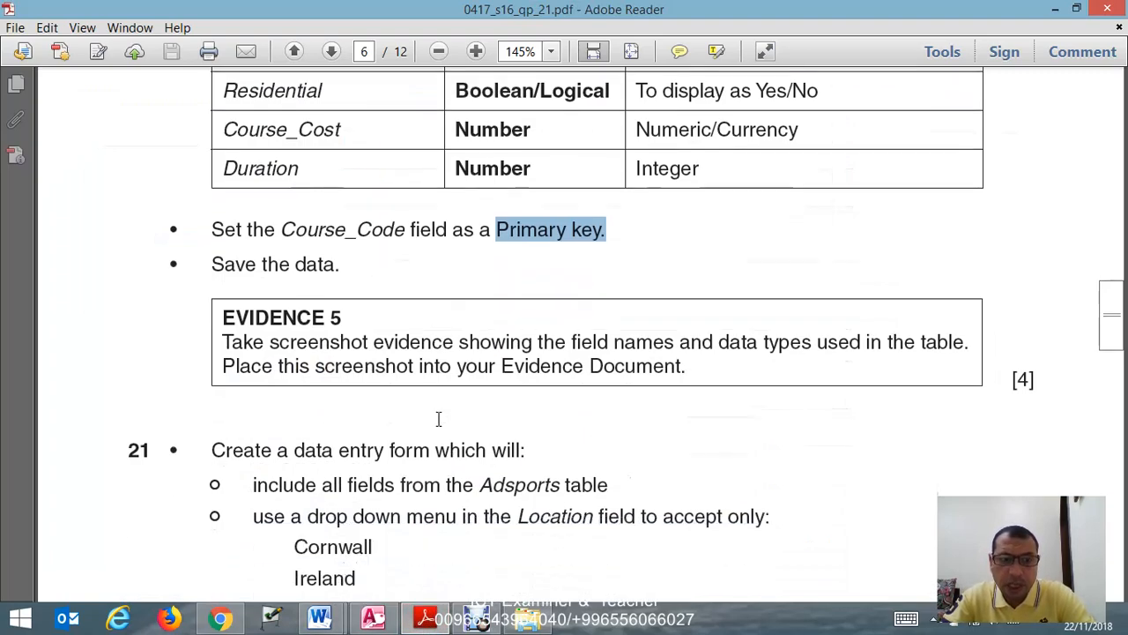
{"action": "scroll", "coordinate": [438, 419], "scroll_direction": "down", "scroll_amount": 2}
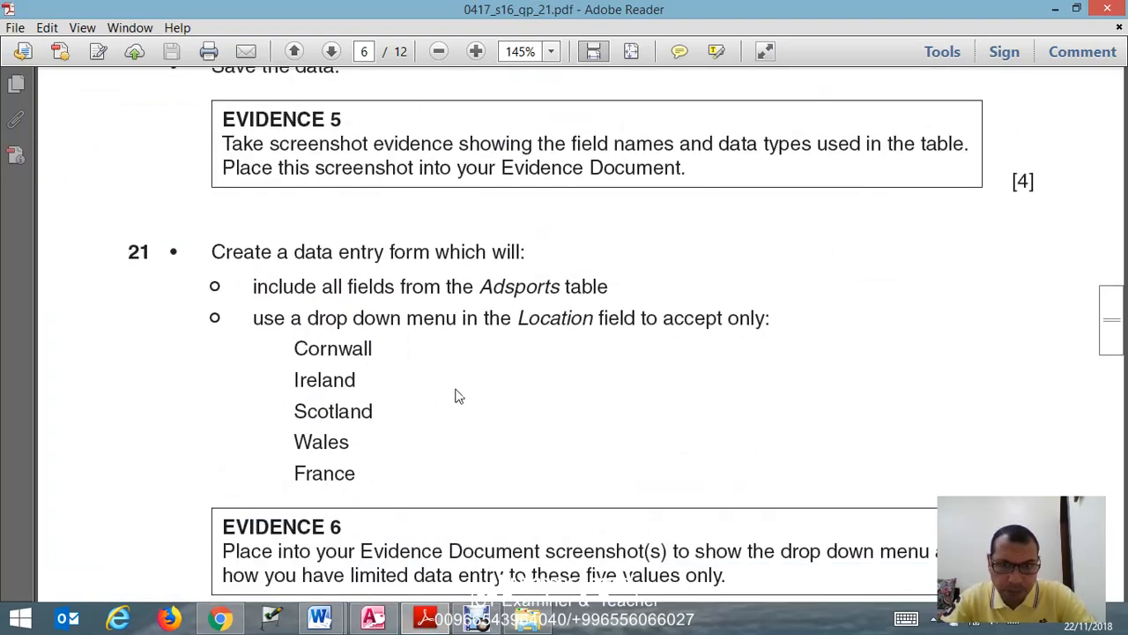
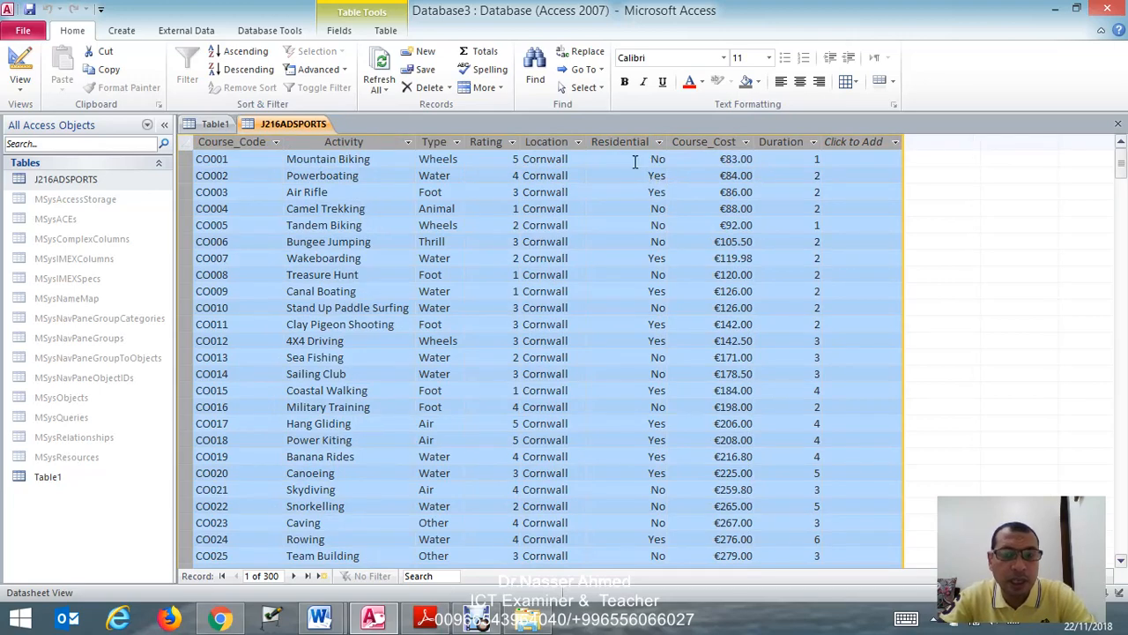
- Create a columnar form titled J216ADSPORTS with the Form Wizard, including all fields of the J216ADSPORTS table
{"action": "left_click", "coordinate": [646, 307]}
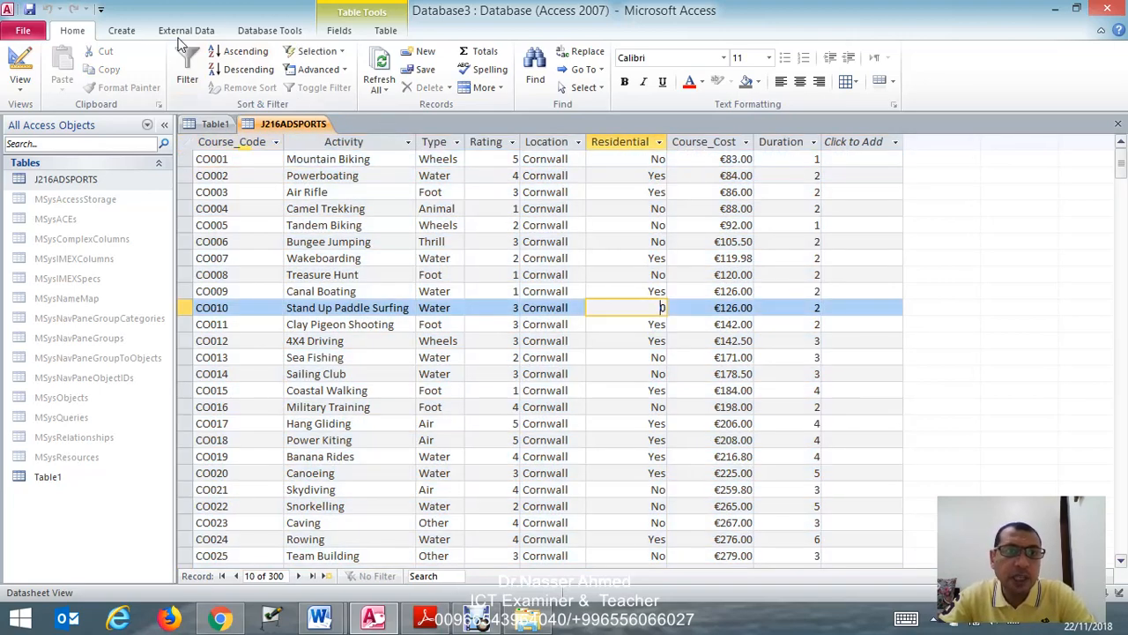
{"action": "left_click", "coordinate": [123, 33]}
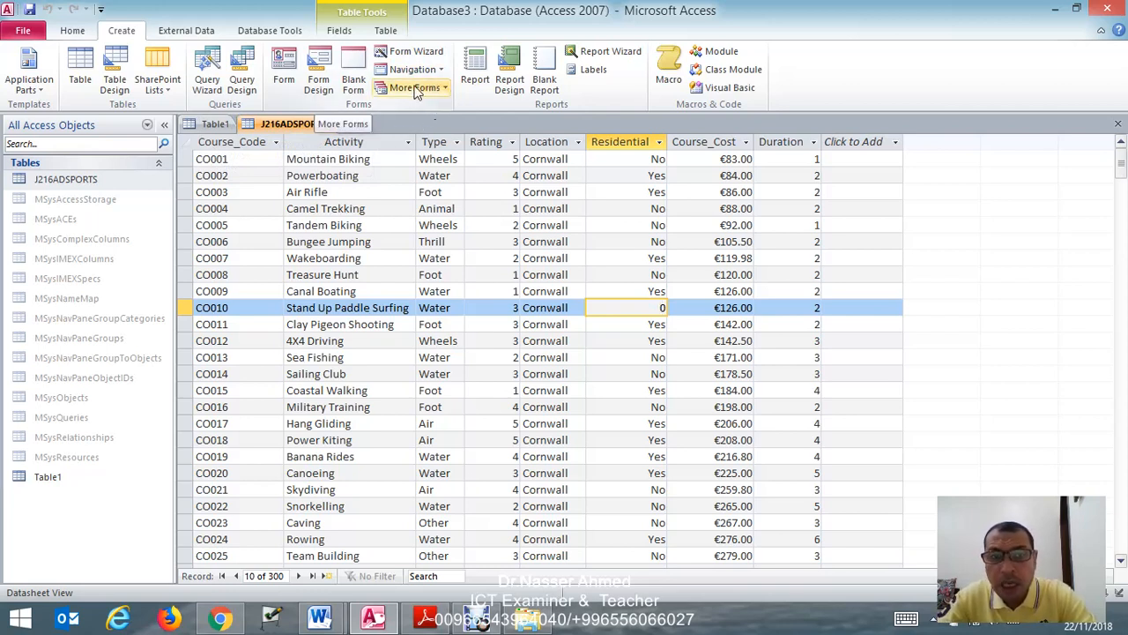
{"action": "left_click", "coordinate": [430, 56]}
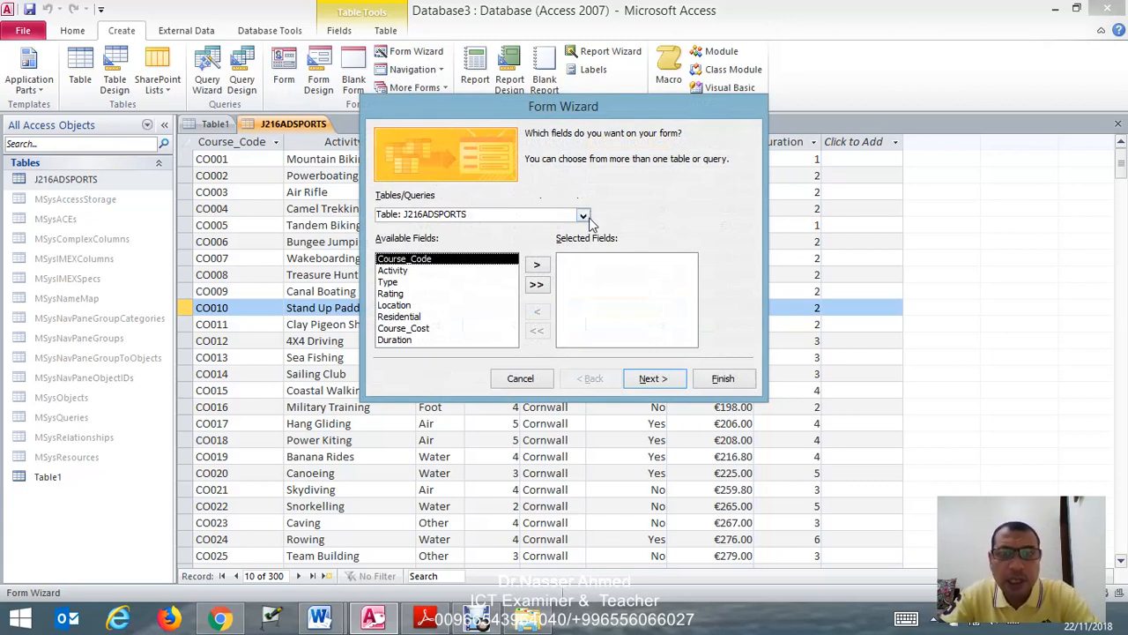
{"action": "left_click", "coordinate": [537, 287]}
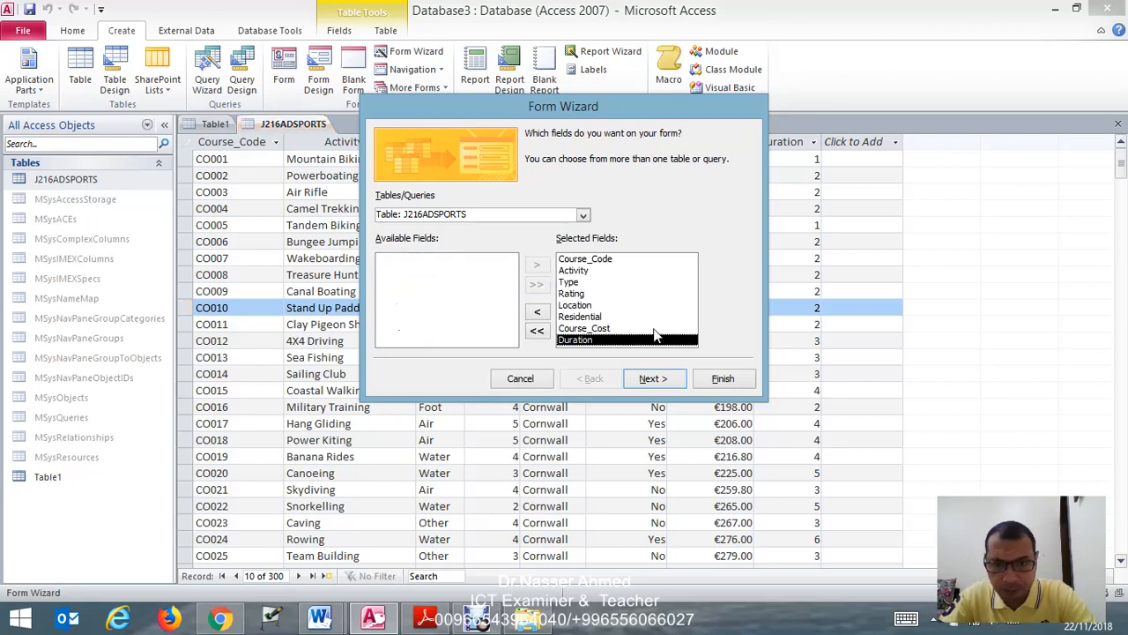
{"action": "left_click", "coordinate": [652, 379]}
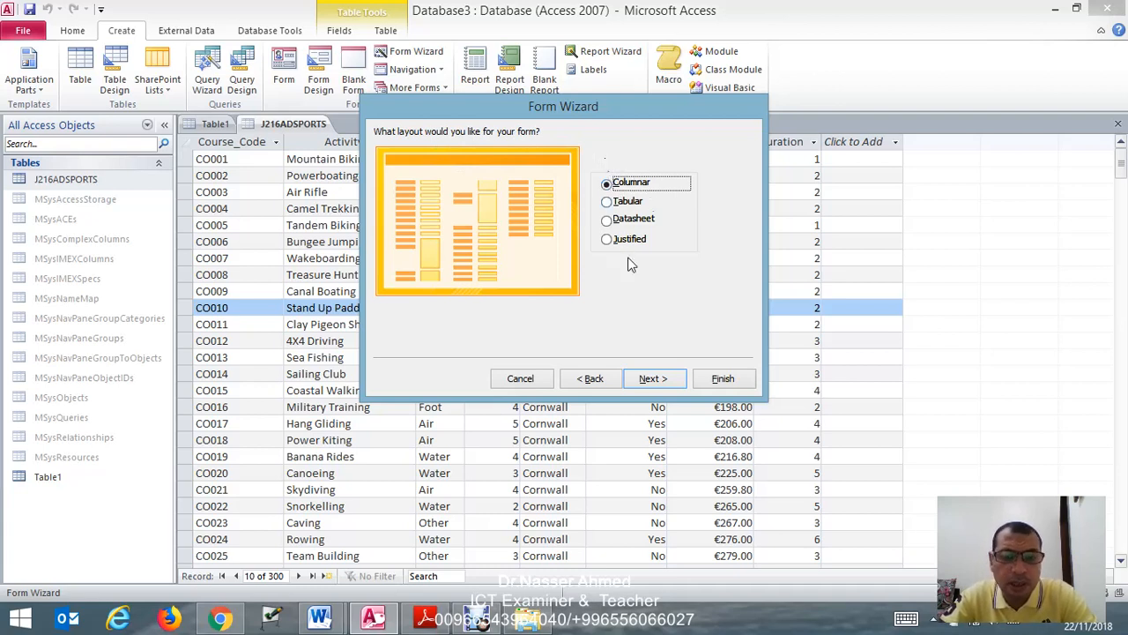
{"action": "left_click", "coordinate": [666, 376]}
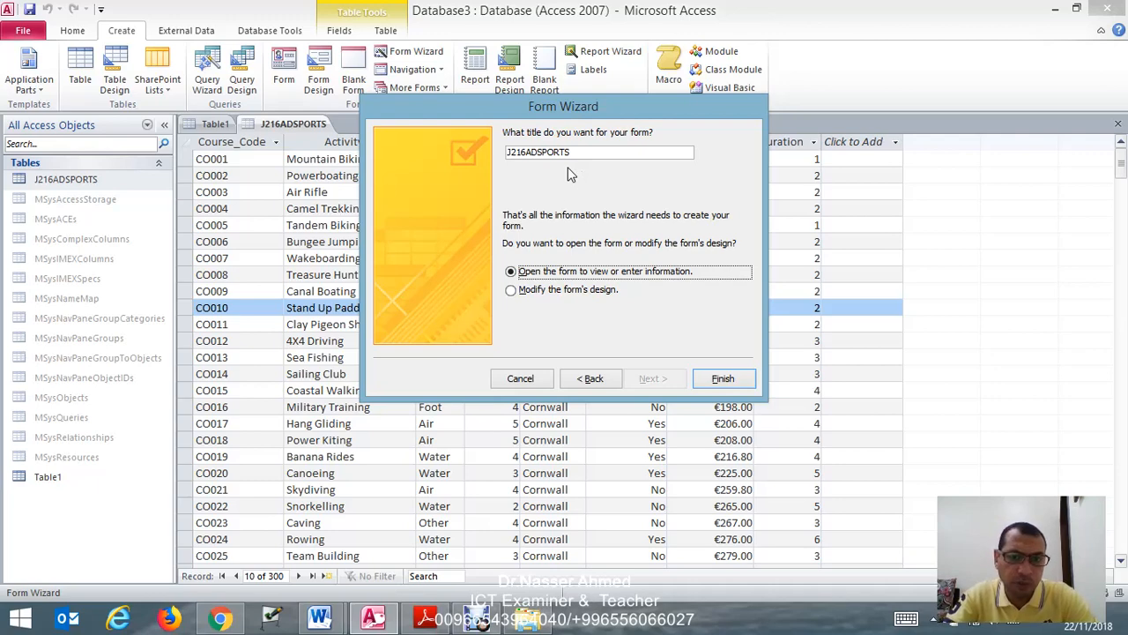
{"action": "left_click", "coordinate": [721, 380]}
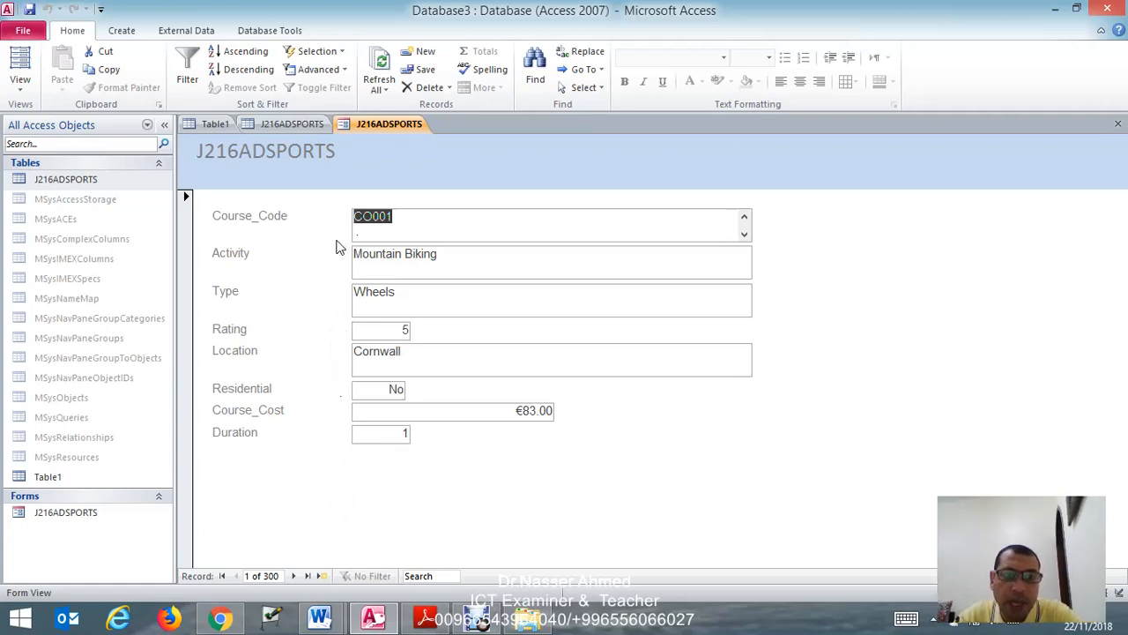
- Go to the last record and a new blank record in the form, and open the form in Design View
{"action": "left_click", "coordinate": [311, 578]}
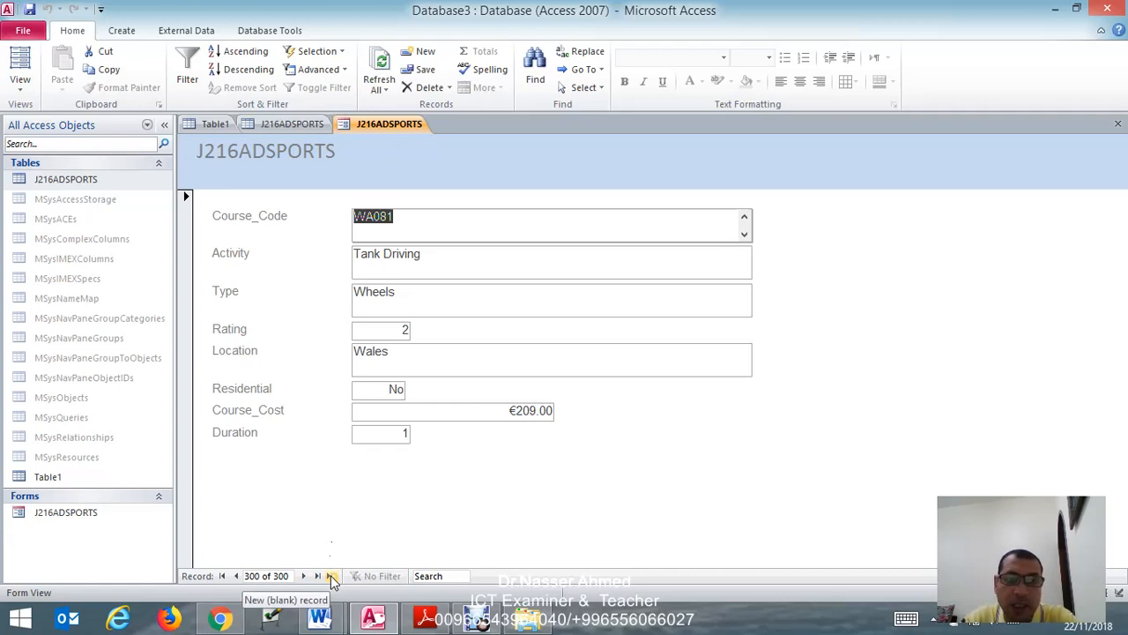
{"action": "left_click", "coordinate": [332, 577]}
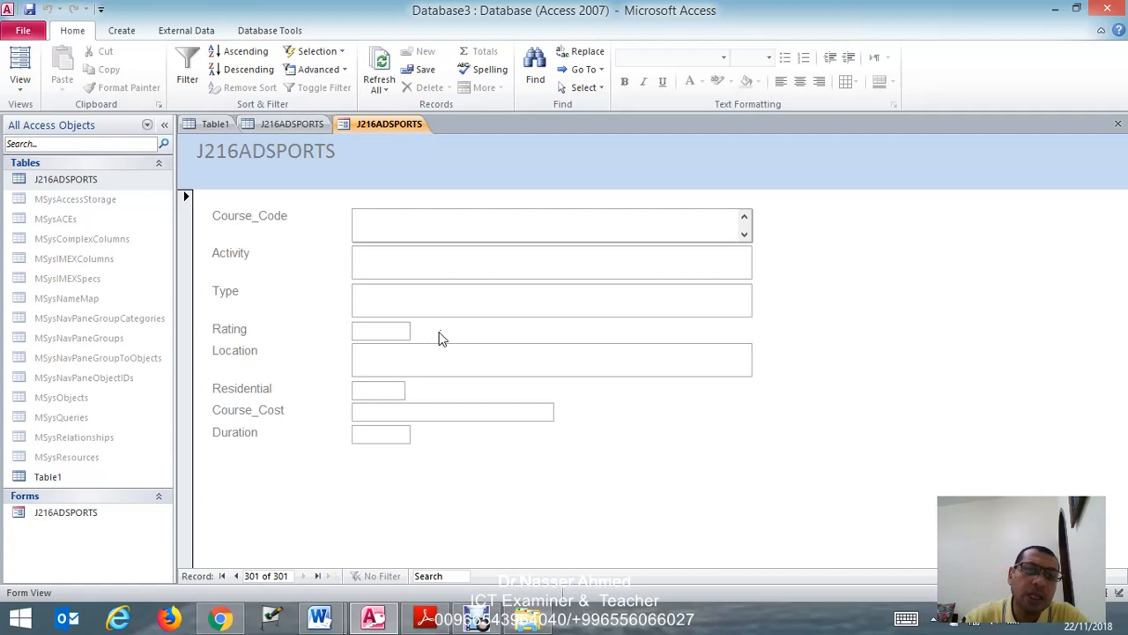
{"action": "right_click", "coordinate": [372, 129]}
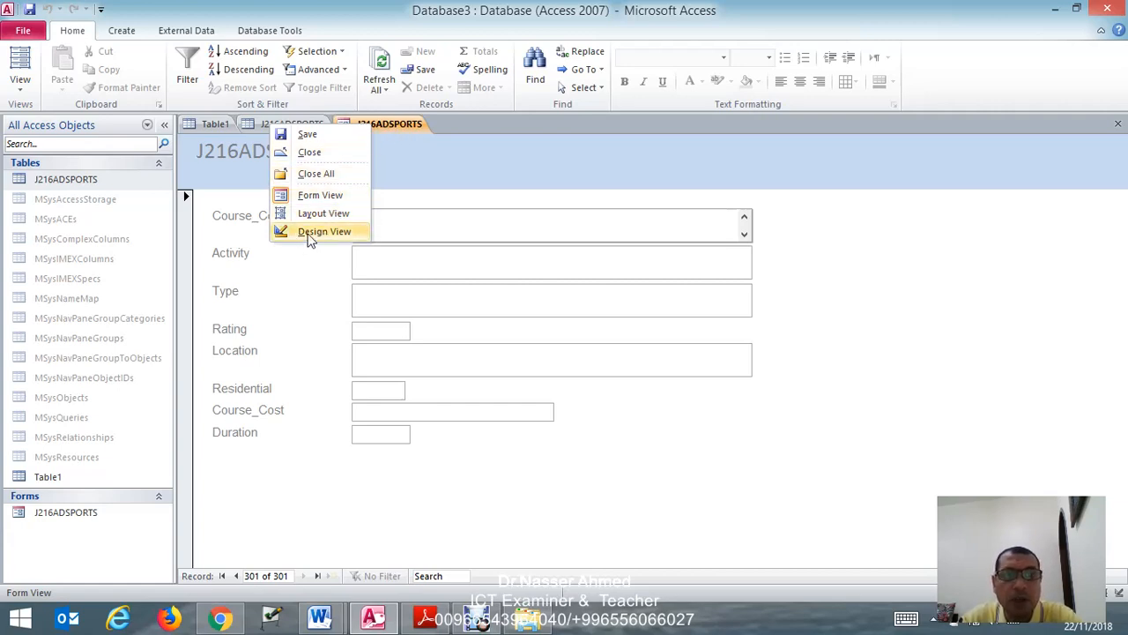
{"action": "left_click", "coordinate": [324, 232]}
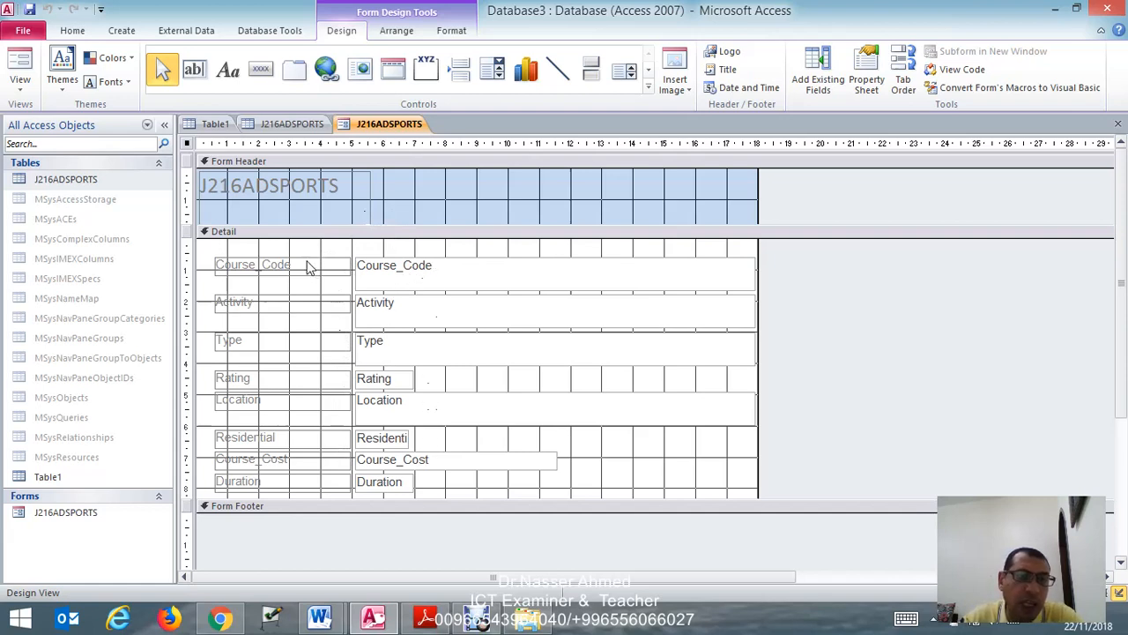
- Replace the Location field with a combo box between Rating and Residential, choosing to type in its values
{"action": "left_click", "coordinate": [380, 407]}
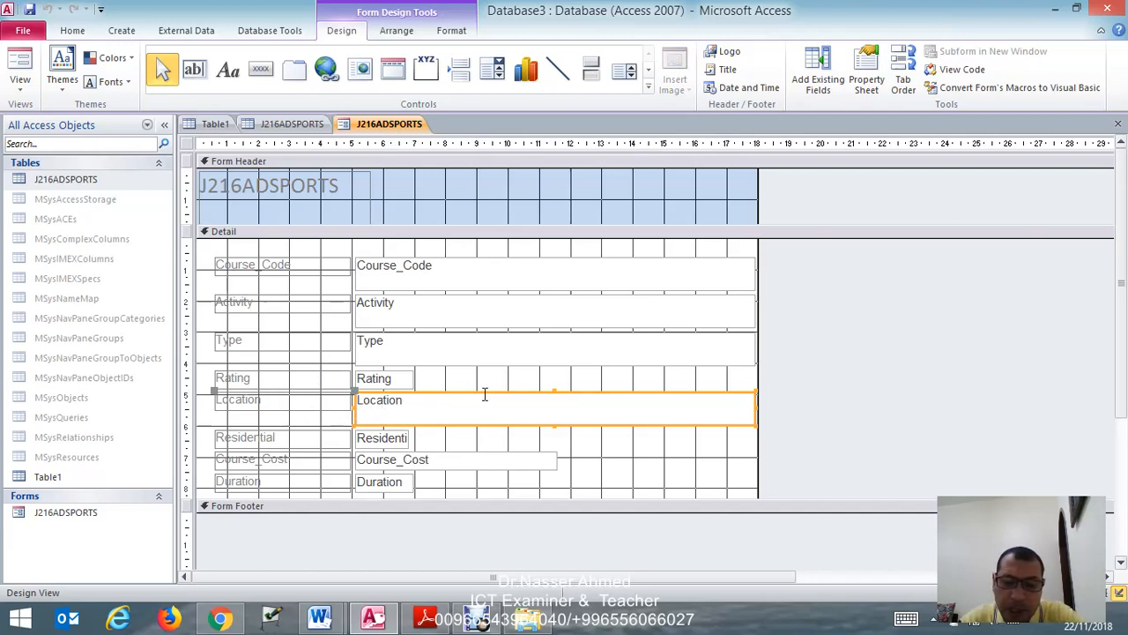
{"action": "key", "text": "Delete"}
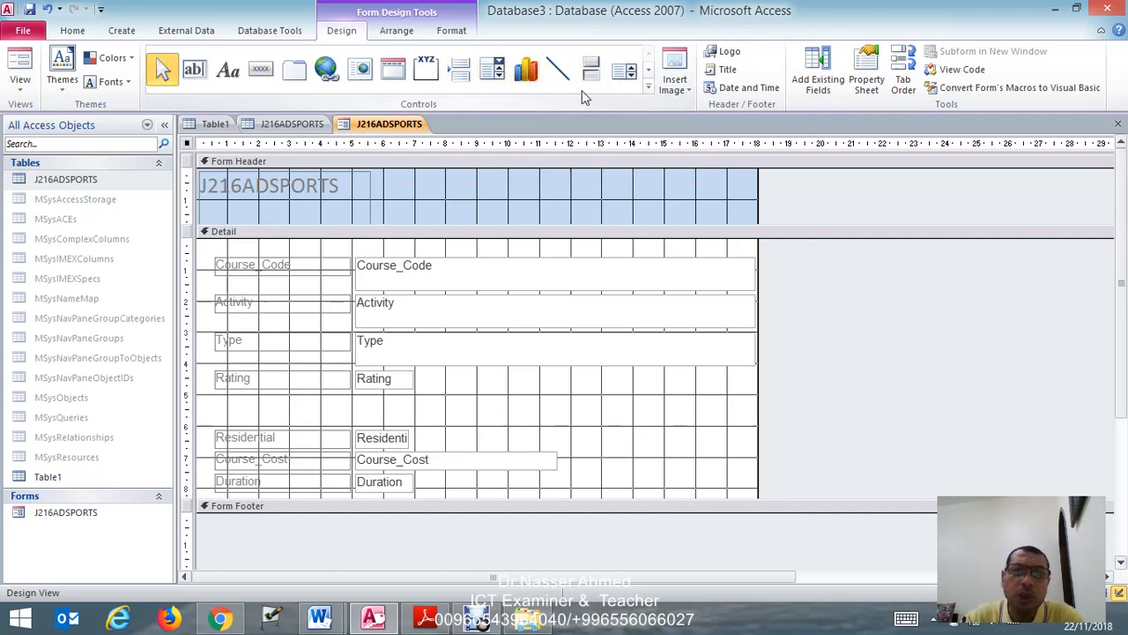
{"action": "left_click", "coordinate": [495, 76]}
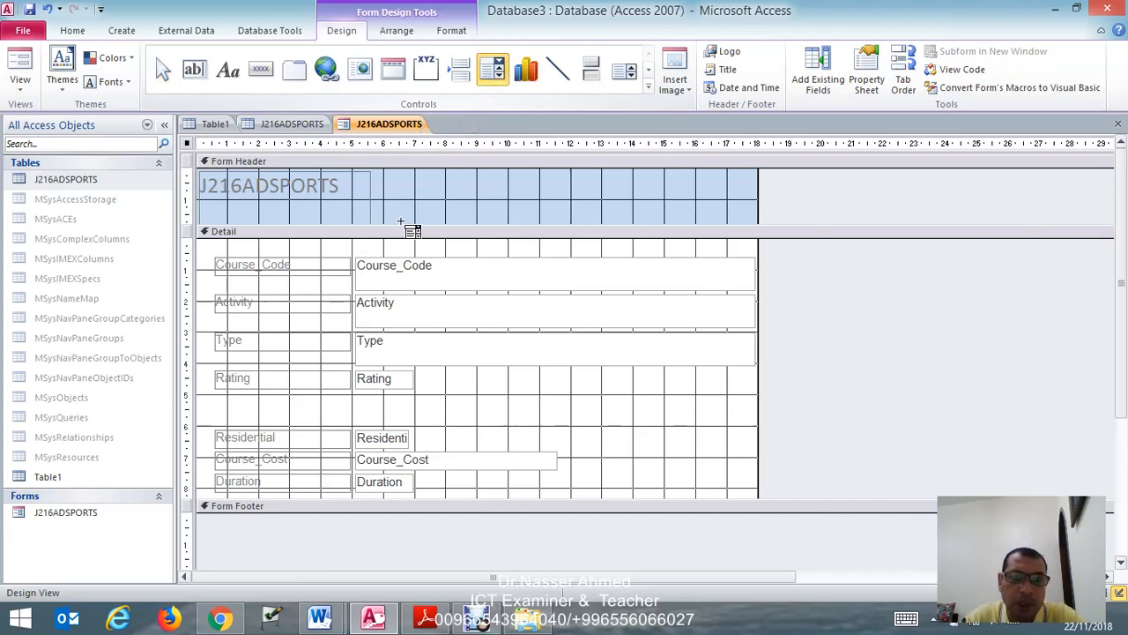
{"action": "left_click", "coordinate": [377, 399]}
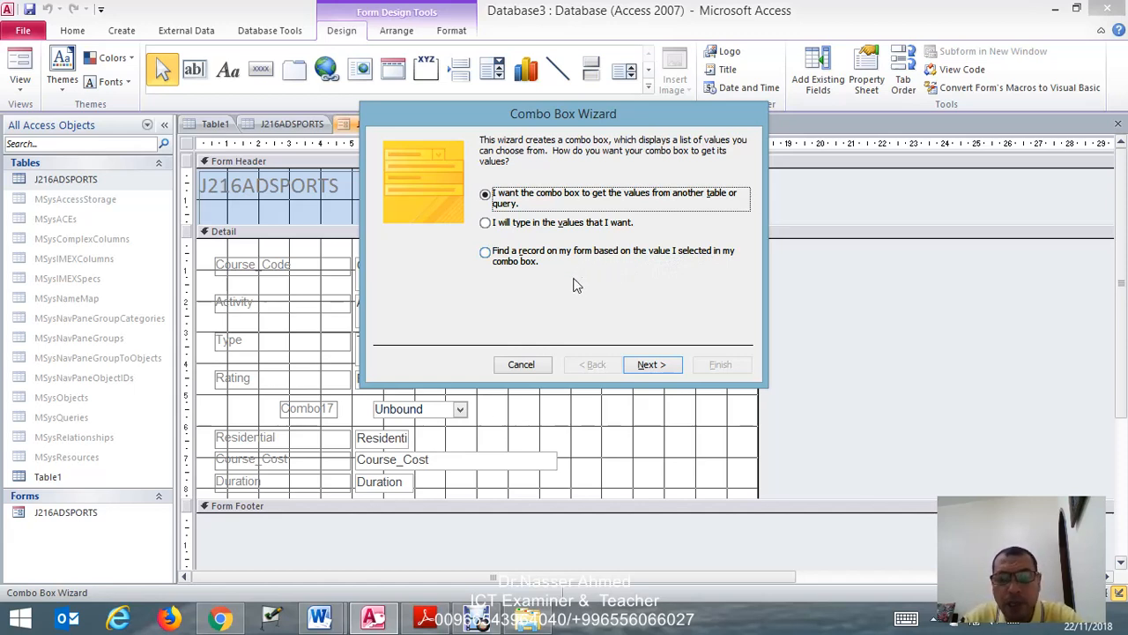
{"action": "left_click", "coordinate": [486, 223]}
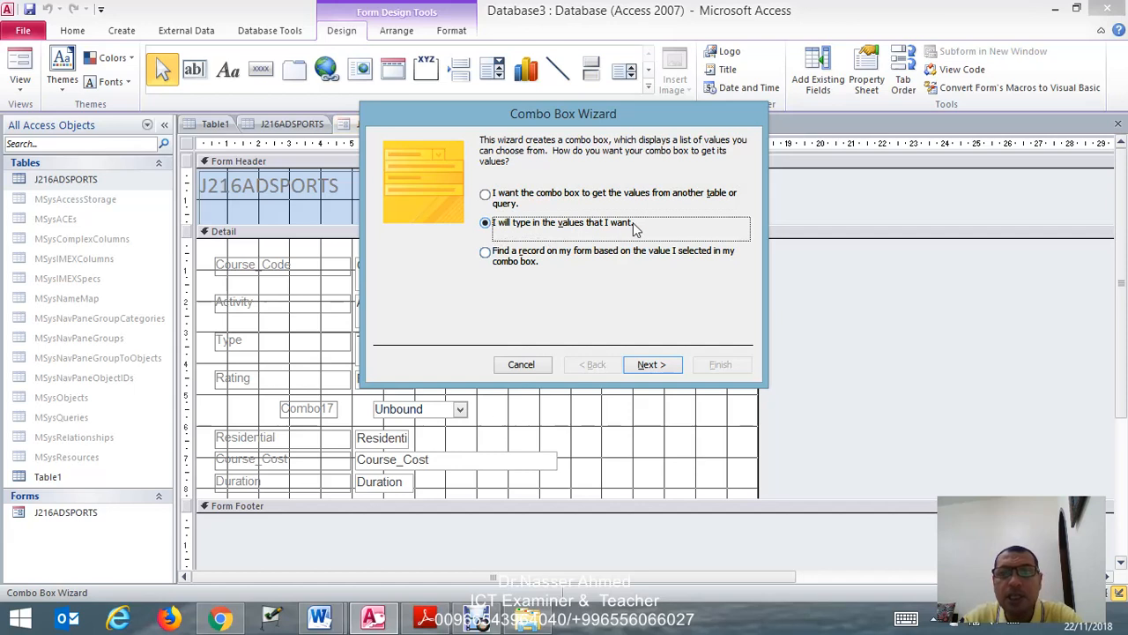
{"action": "left_click", "coordinate": [652, 364]}
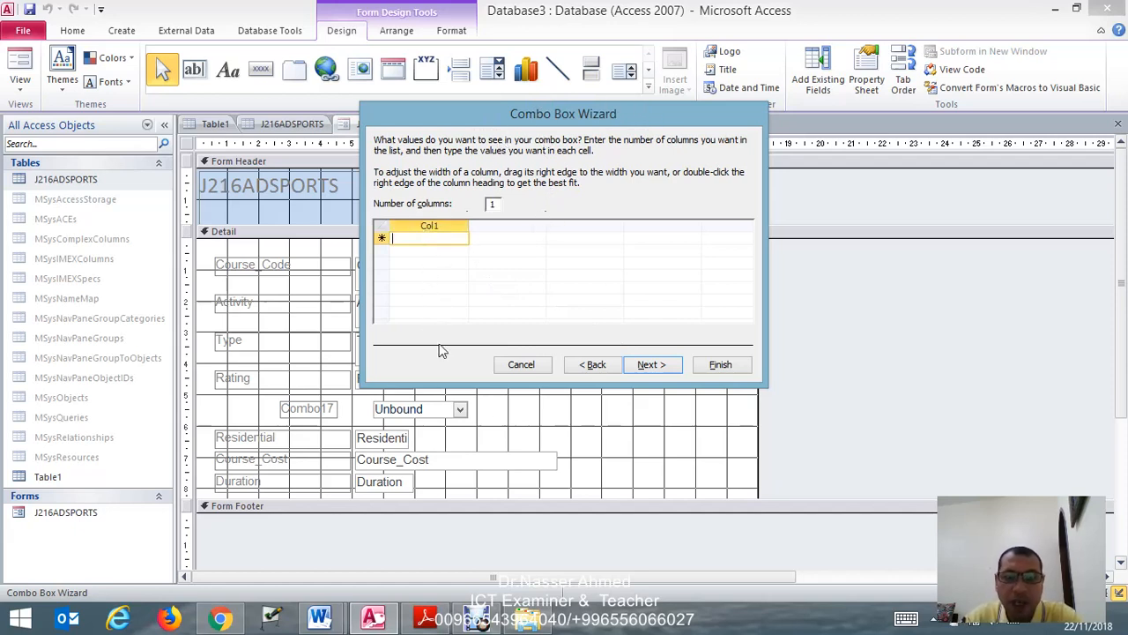
- Copy Cornwall from question 21 of the exam paper in Adobe Reader and enter it as the combo box's first value in Access
{"action": "left_click", "coordinate": [425, 618]}
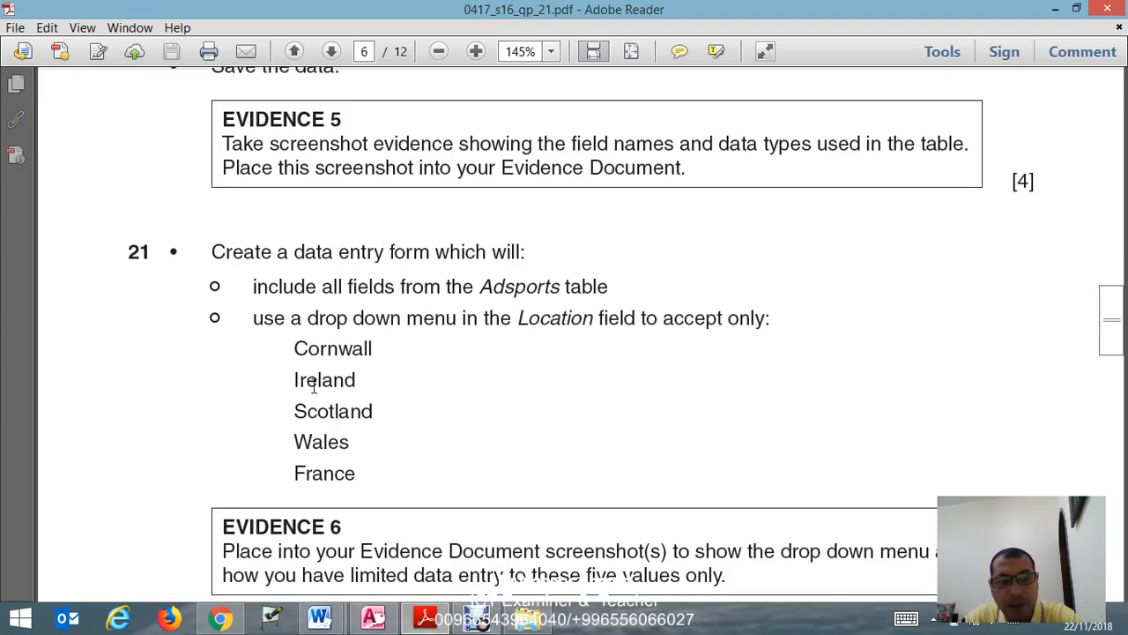
{"action": "left_click_drag", "start_coordinate": [296, 352], "coordinate": [371, 351]}
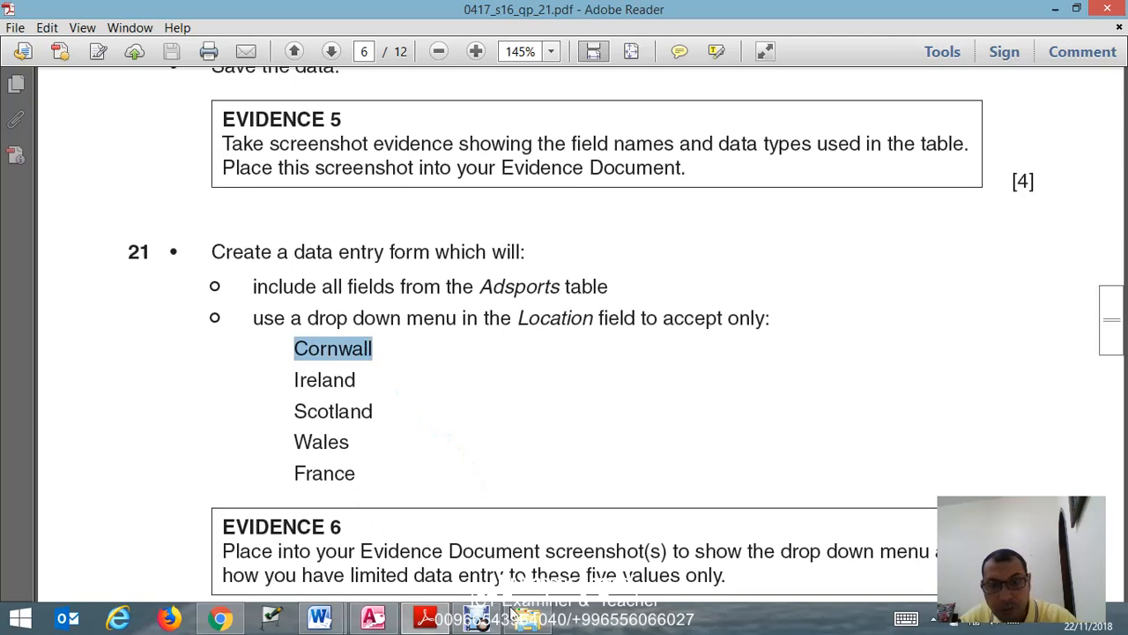
{"action": "left_click", "coordinate": [374, 617]}
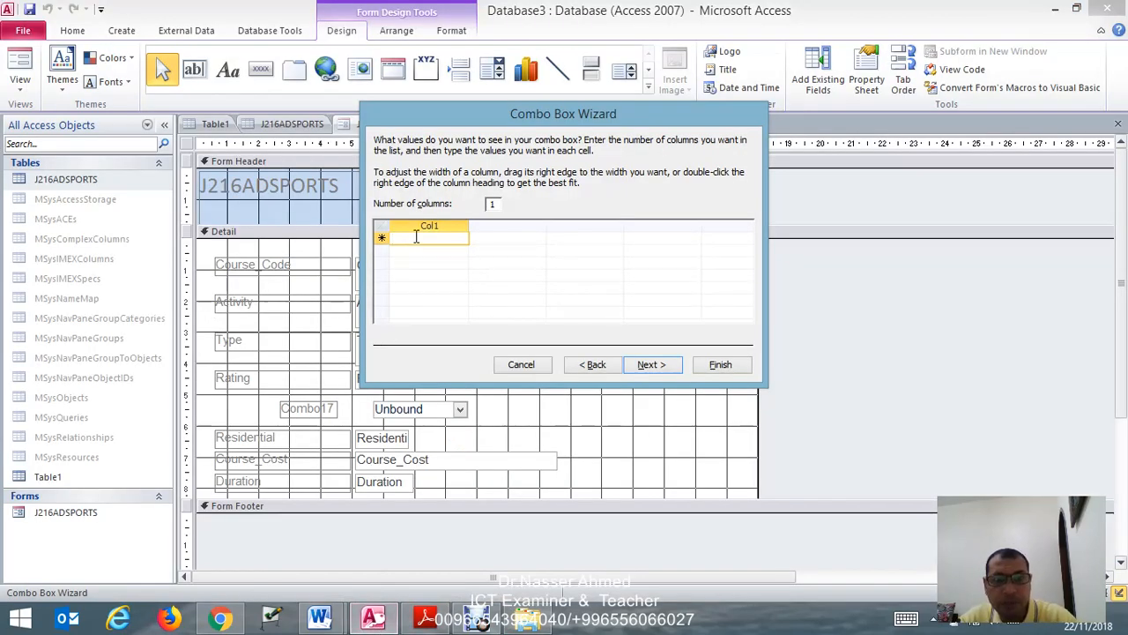
{"action": "type", "text": "Cornwall"}
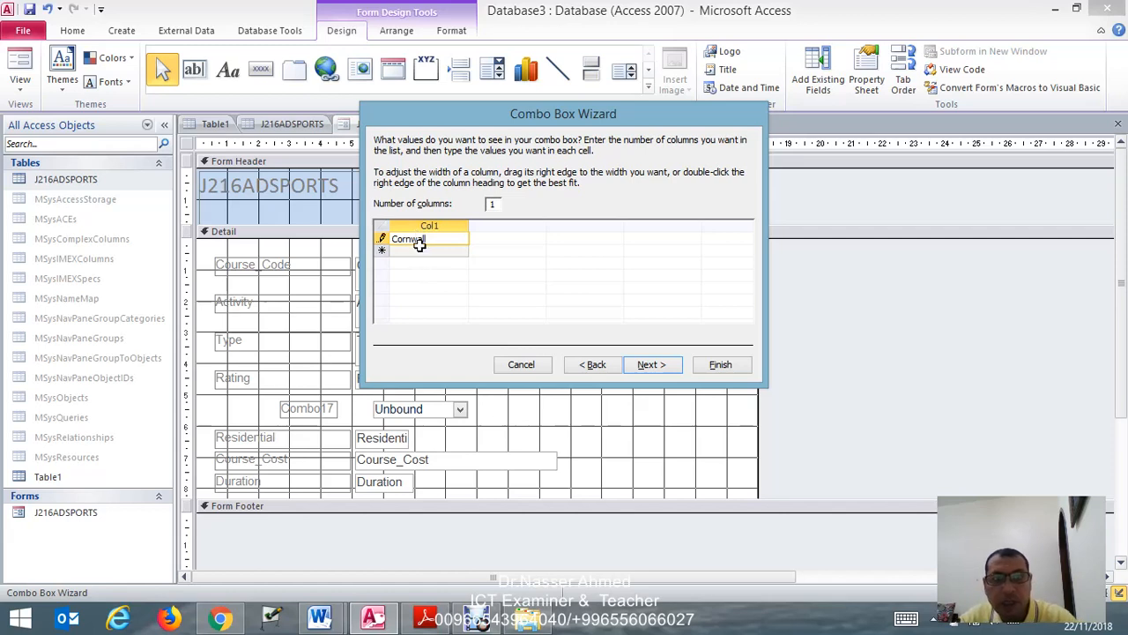
{"action": "left_click", "coordinate": [420, 251]}
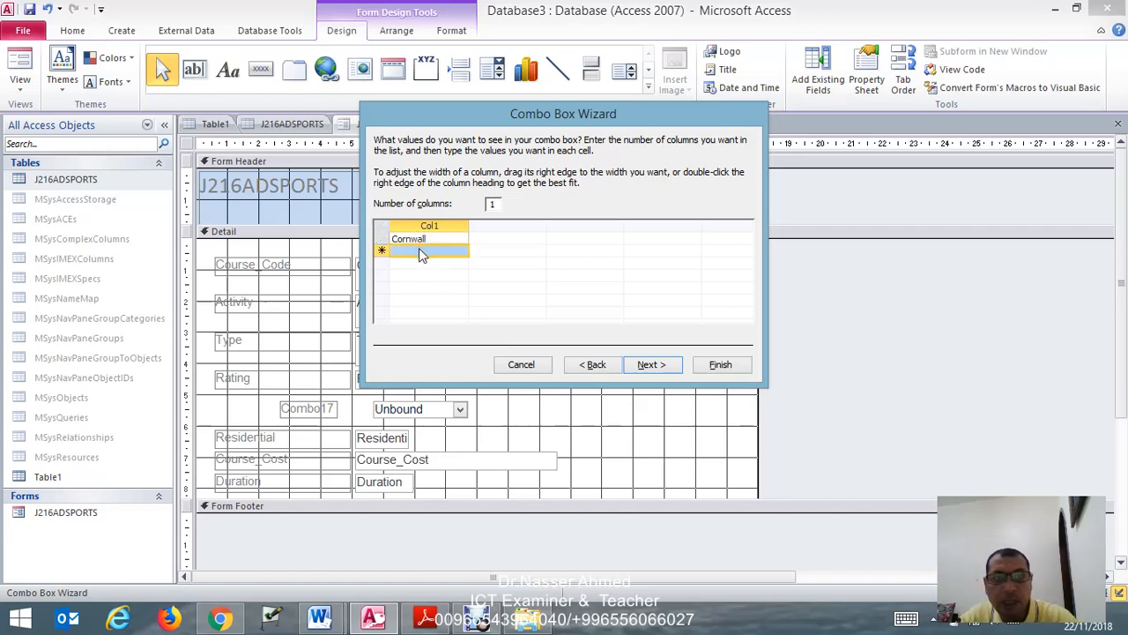
- Copy Ireland from the exam paper in Adobe Reader and enter it as the combo box's second value in Access
{"action": "right_click", "coordinate": [427, 617]}
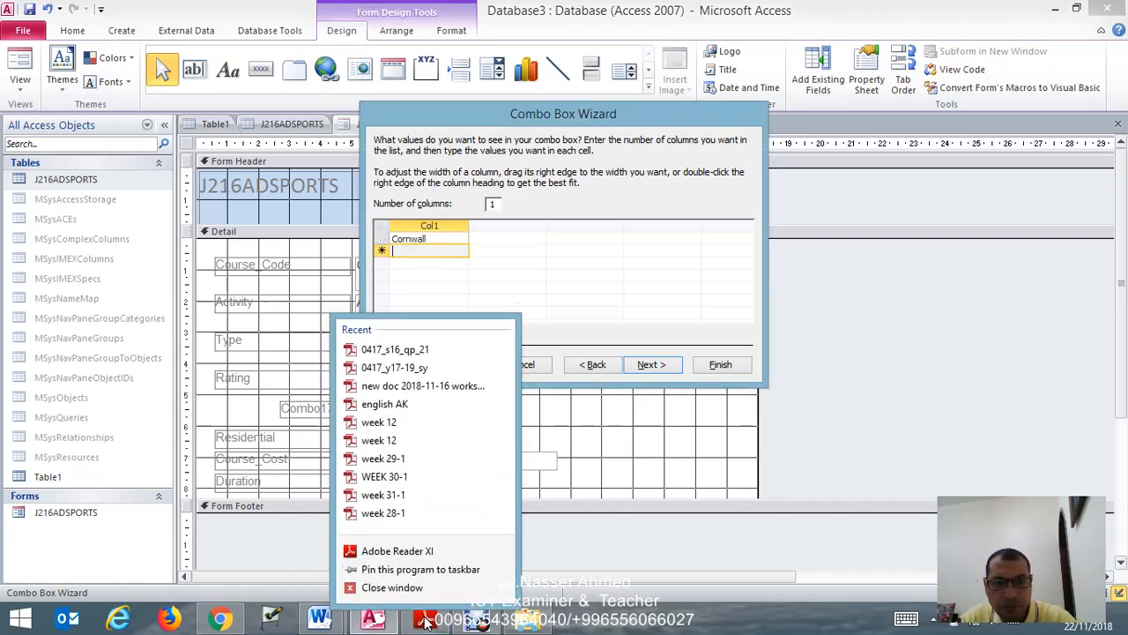
{"action": "left_click", "coordinate": [425, 617]}
{"action": "left_click", "coordinate": [425, 619]}
{"action": "left_click_drag", "start_coordinate": [295, 380], "coordinate": [358, 379]}
{"action": "key", "text": "ctrl+c"}
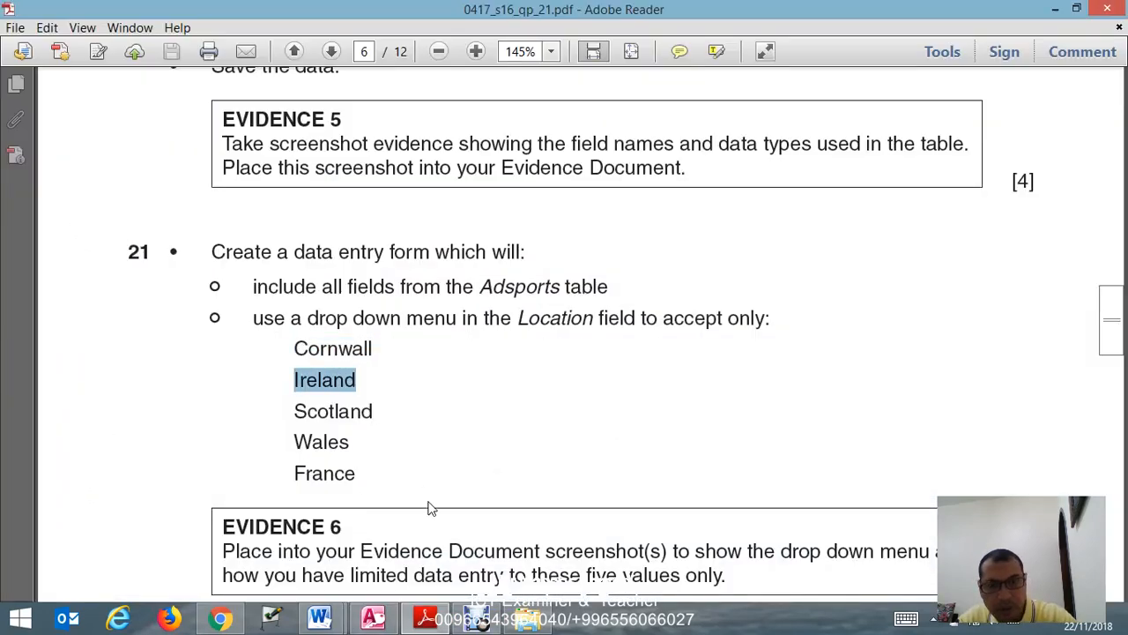
{"action": "left_click", "coordinate": [372, 617]}
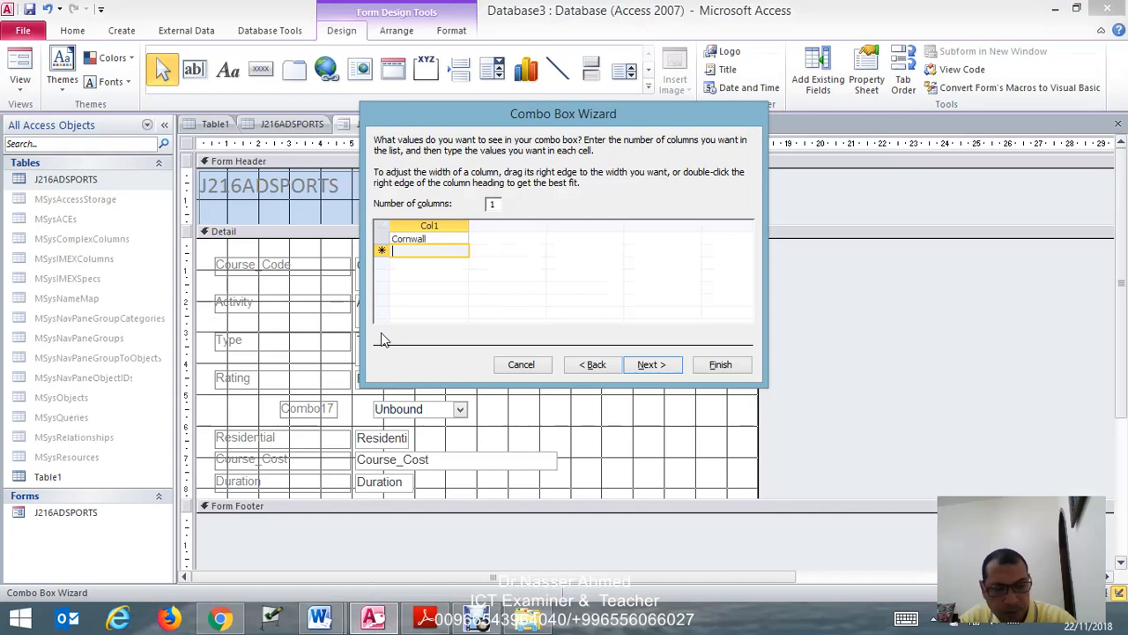
{"action": "key", "text": "ctrl+v"}
{"action": "key", "text": "Return"}
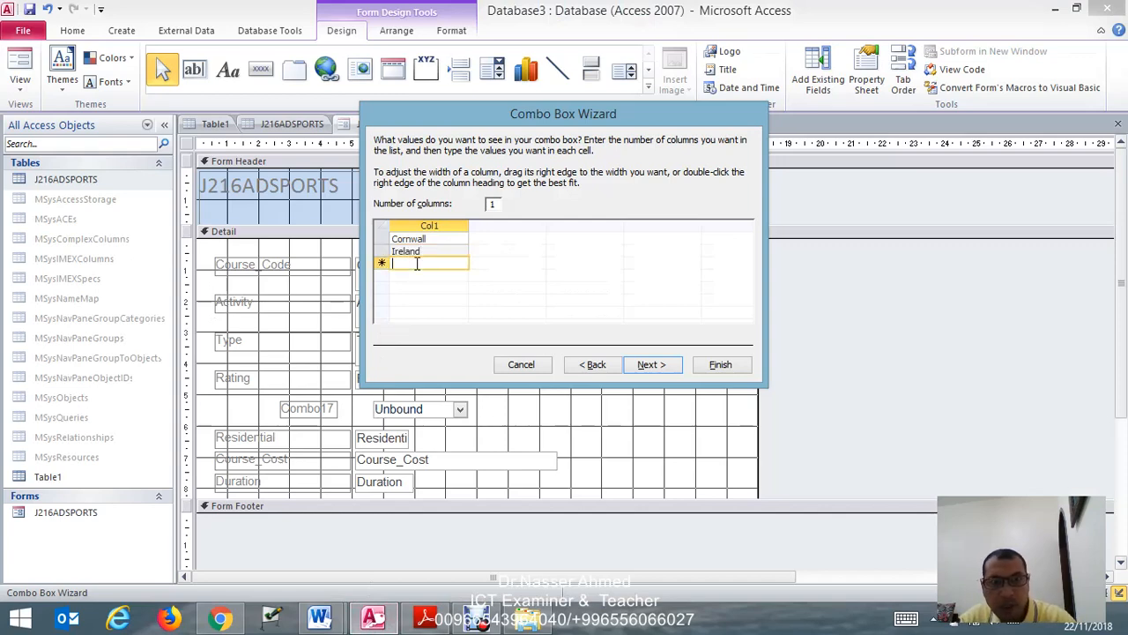
- Copy Scotland and Wales from the exam paper in Adobe Reader and enter them as the combo box's third and fourth values in Access
{"action": "left_click", "coordinate": [427, 615]}
{"action": "left_click_drag", "start_coordinate": [289, 411], "coordinate": [379, 413]}
{"action": "key", "text": "ctrl+c"}
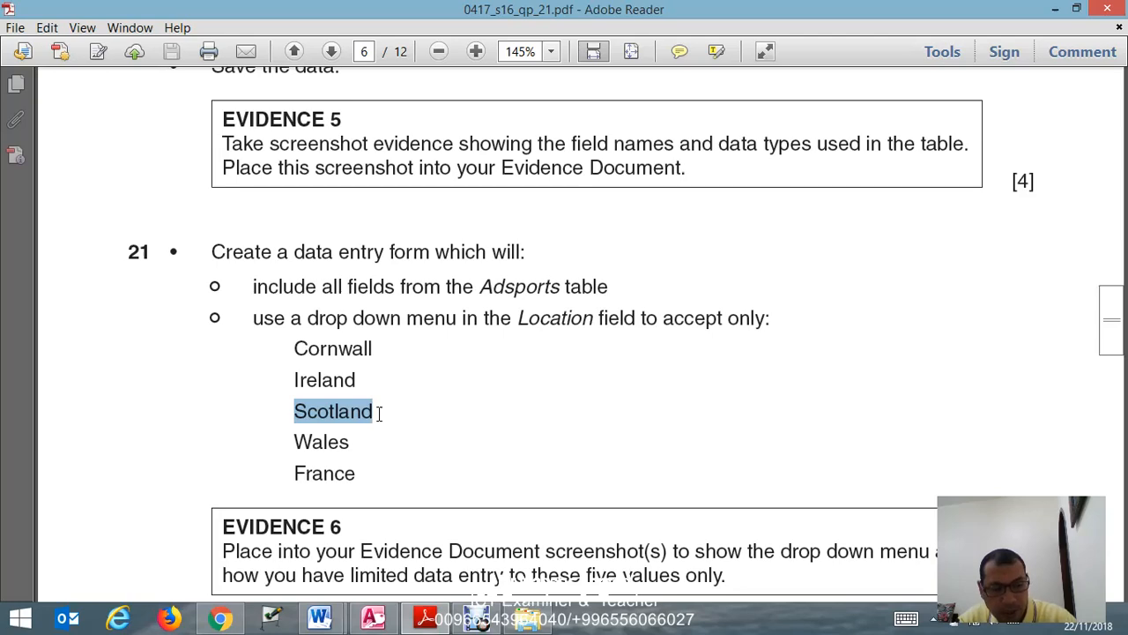
{"action": "left_click", "coordinate": [427, 615]}
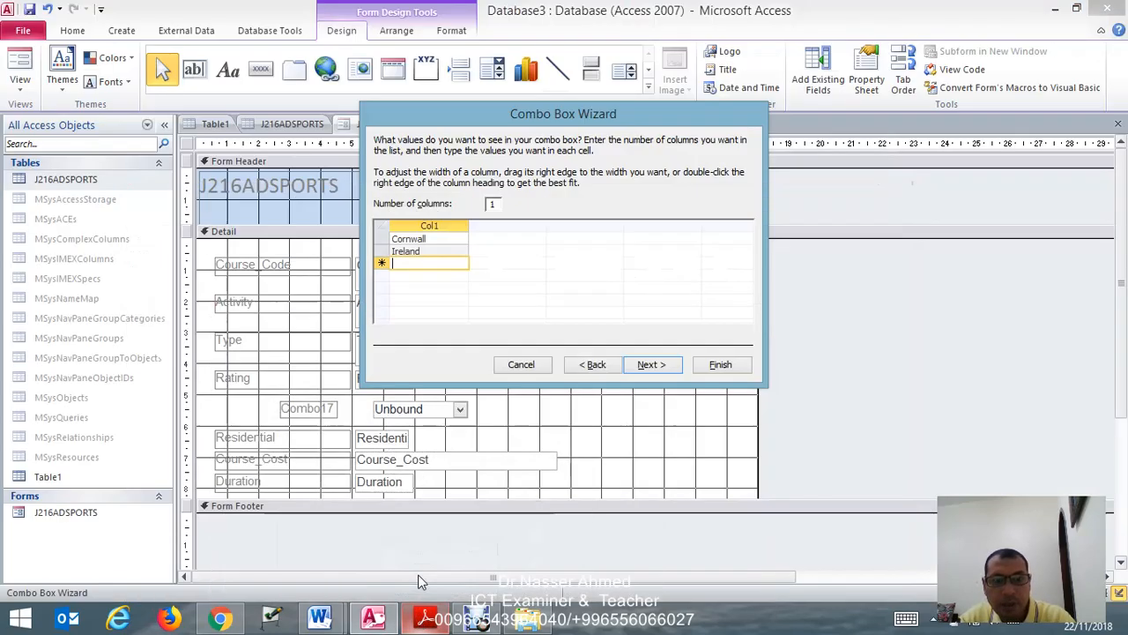
{"action": "key", "text": "ctrl+v"}
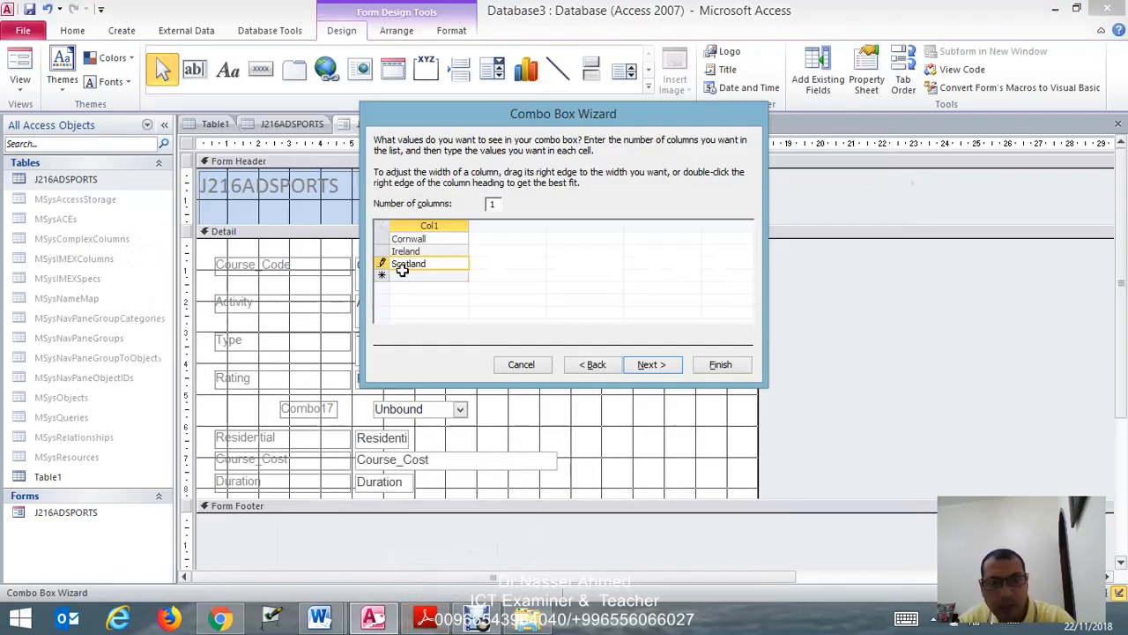
{"action": "left_click", "coordinate": [426, 615]}
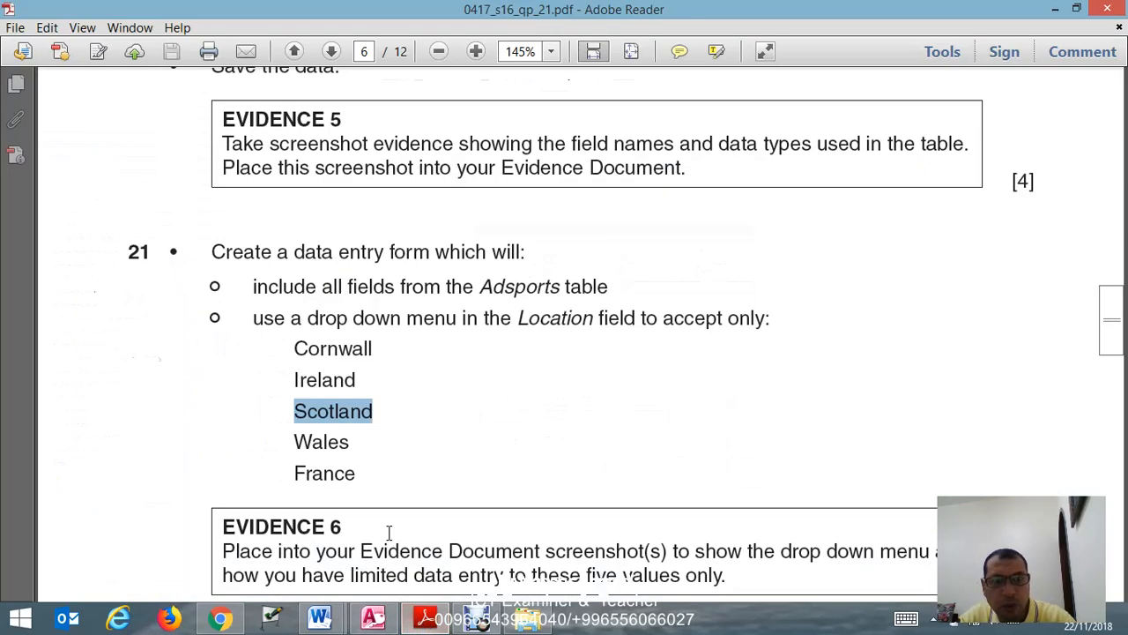
{"action": "left_click_drag", "start_coordinate": [294, 441], "coordinate": [349, 441]}
{"action": "key", "text": "ctrl+c"}
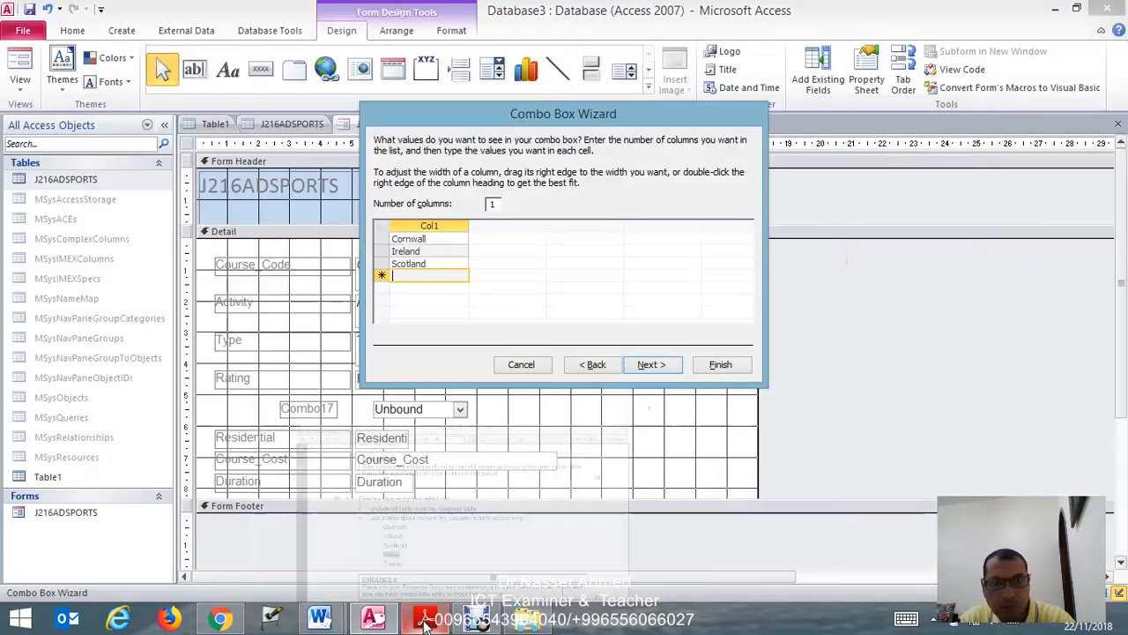
{"action": "left_click", "coordinate": [427, 615]}
{"action": "key", "text": "ctrl+v"}
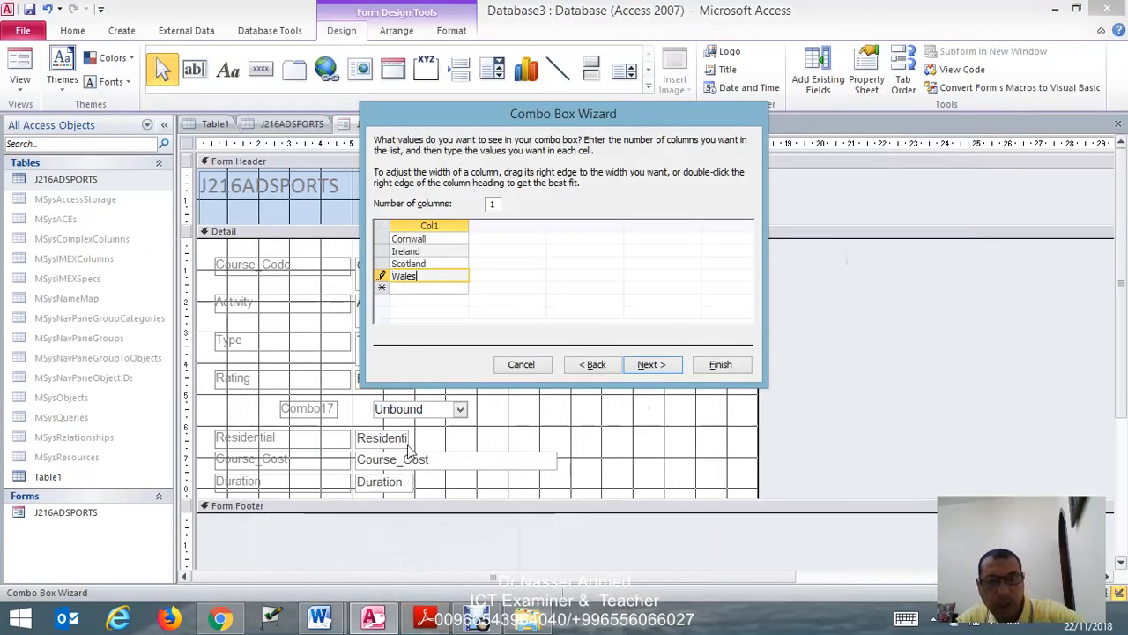
- Copy France from the exam paper in Adobe Reader and enter it as the combo box's fifth value in Access, completing the value list
{"action": "left_click", "coordinate": [427, 617]}
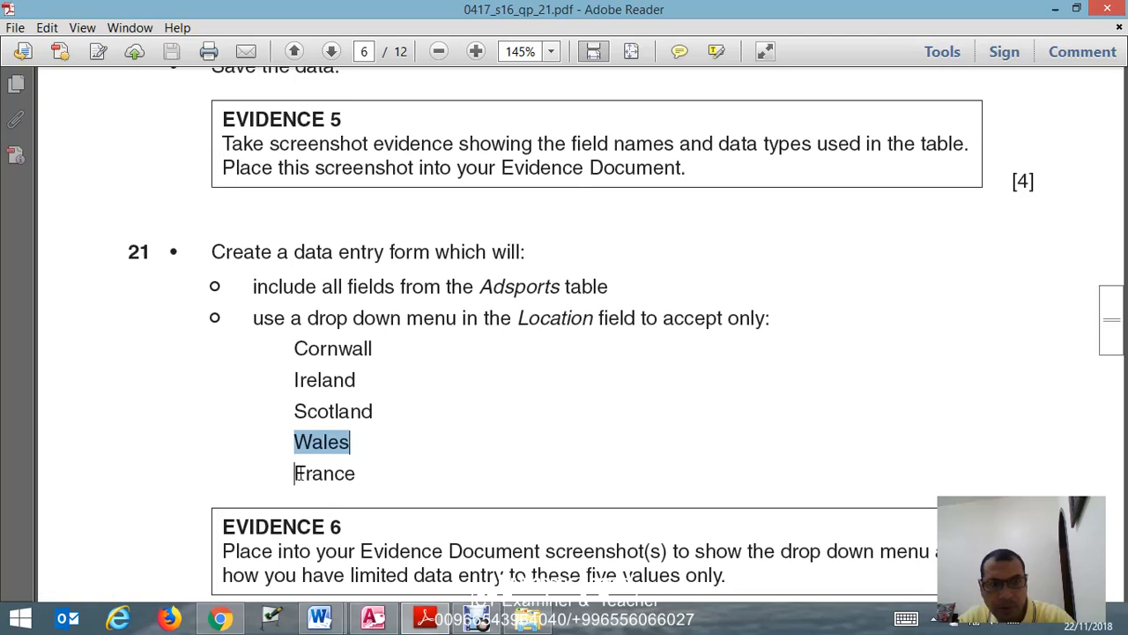
{"action": "left_click_drag", "start_coordinate": [294, 474], "coordinate": [356, 473]}
{"action": "key", "text": "ctrl+c"}
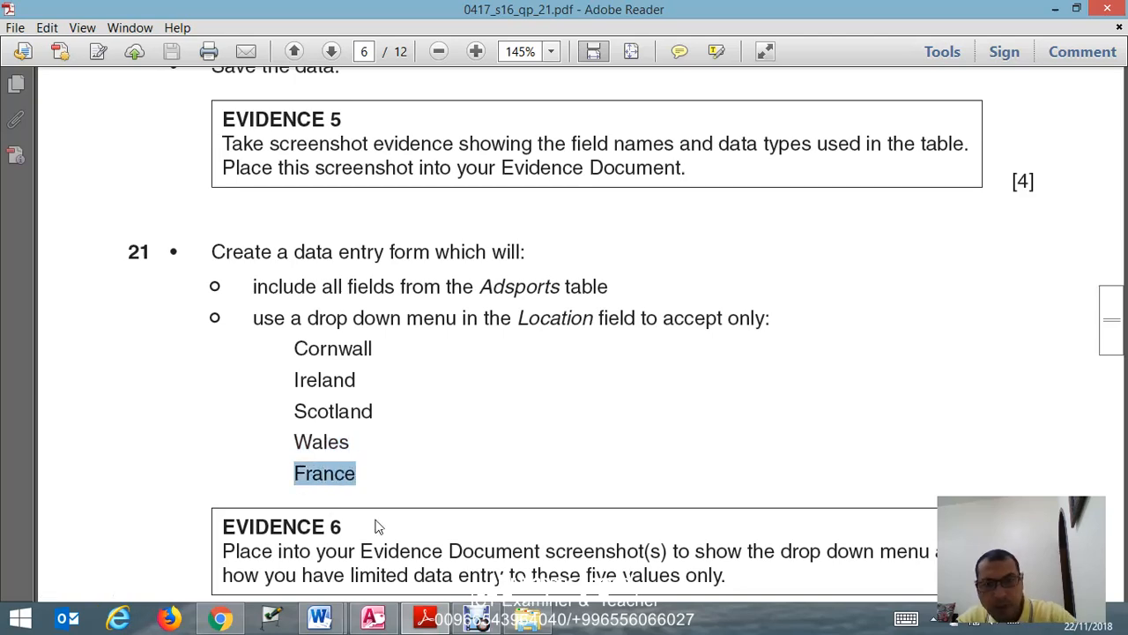
{"action": "left_click", "coordinate": [427, 619]}
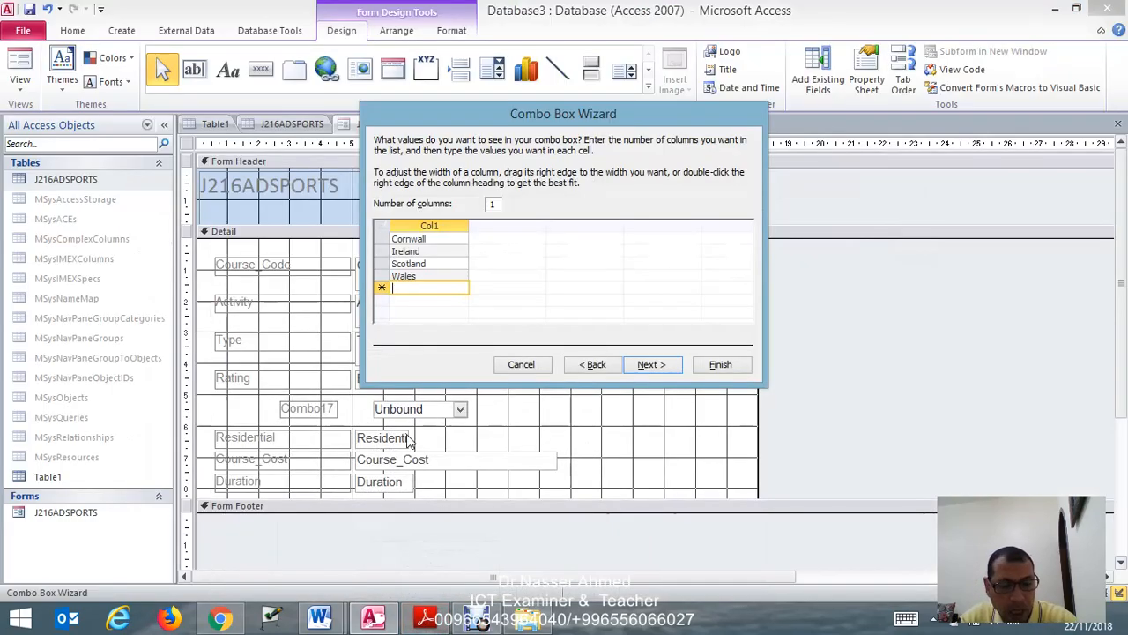
{"action": "key", "text": "ctrl+v"}
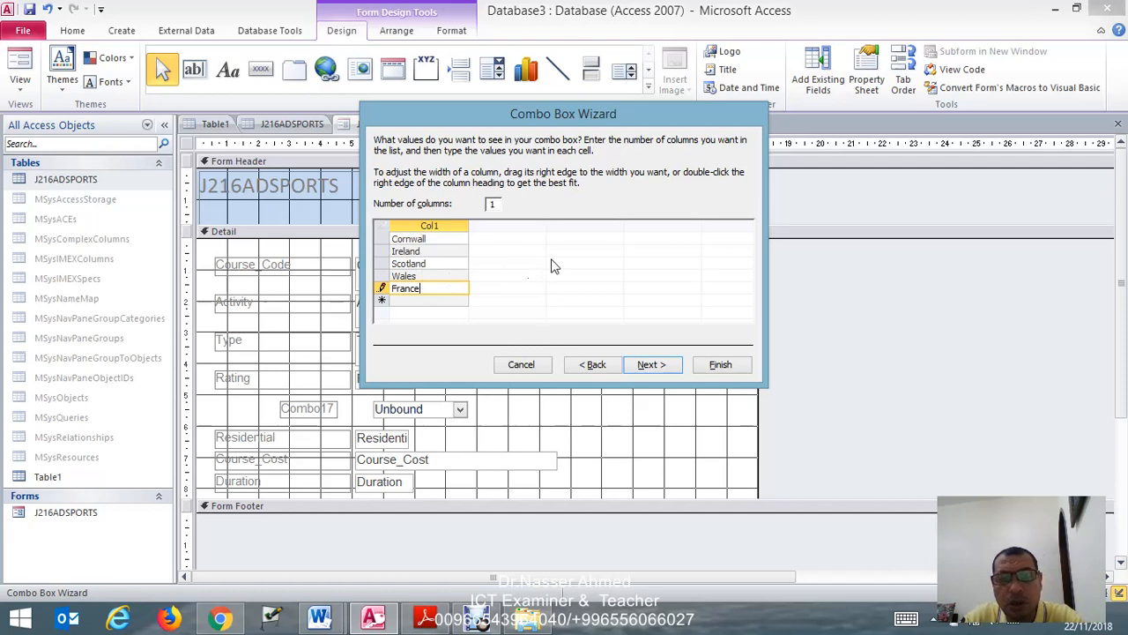
{"action": "left_click", "coordinate": [654, 365]}
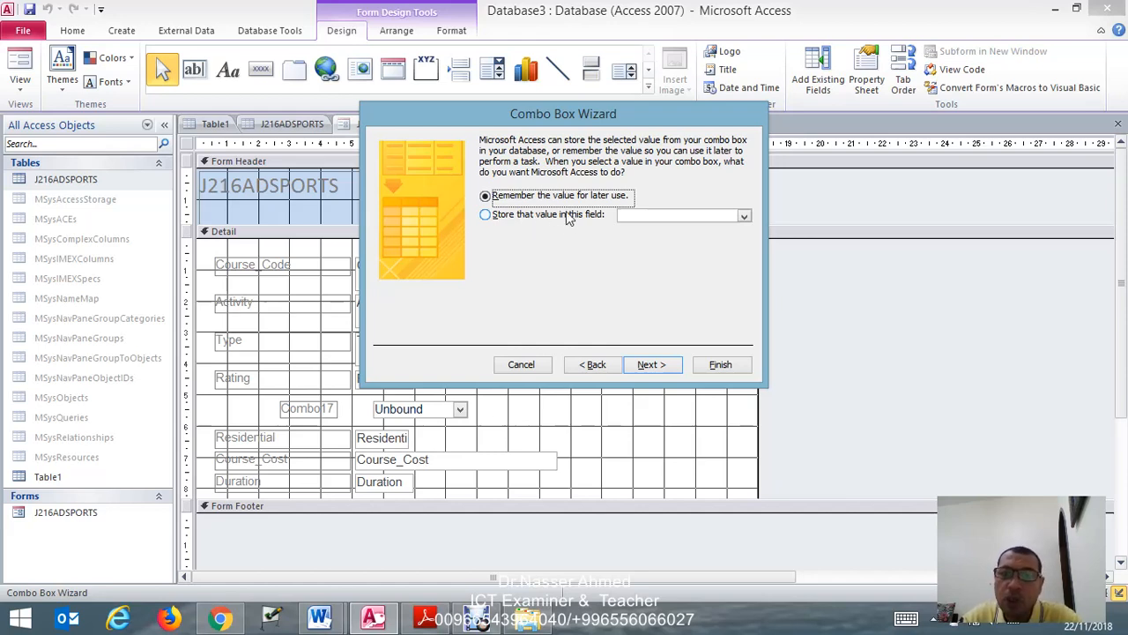
- Set the combo box to store its selected value in the Location field
{"action": "left_click", "coordinate": [486, 217]}
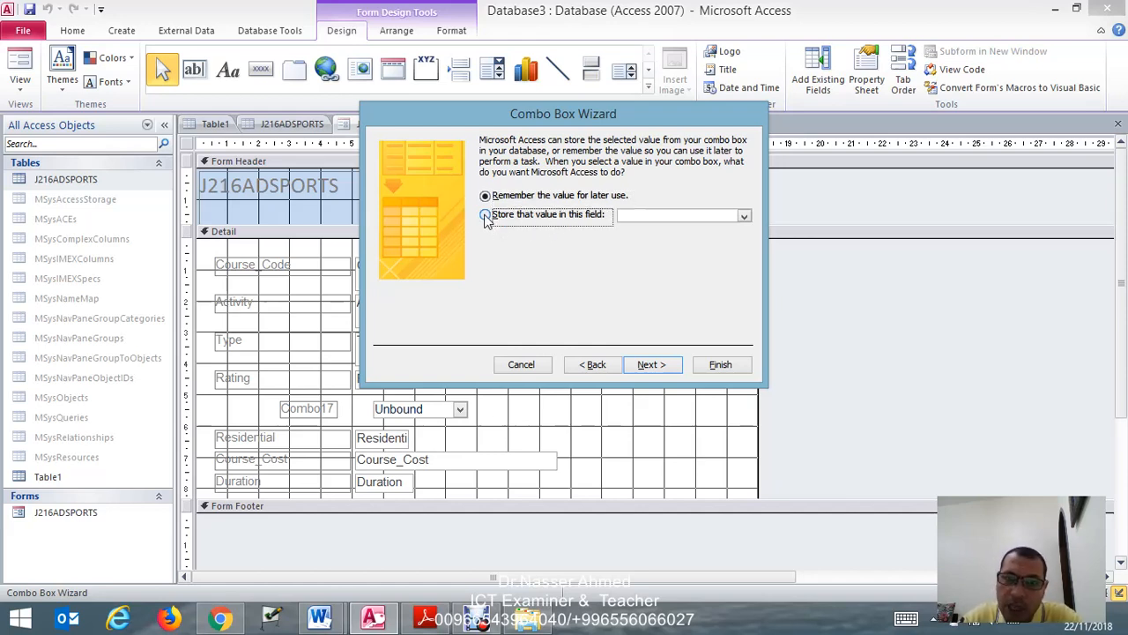
{"action": "left_click", "coordinate": [743, 217]}
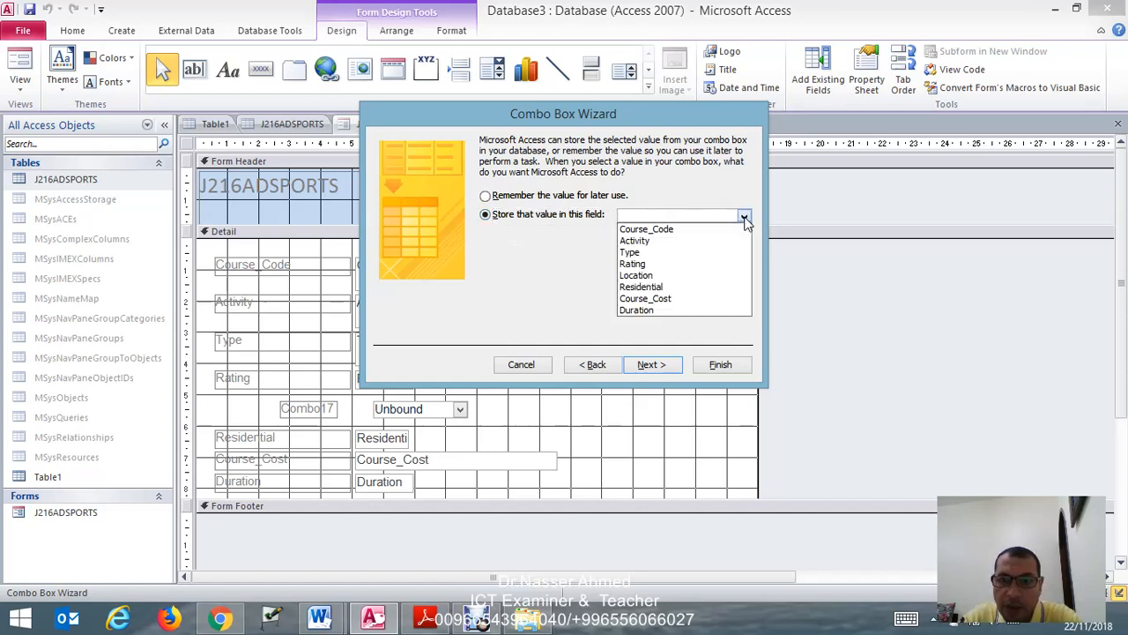
{"action": "left_click", "coordinate": [682, 277]}
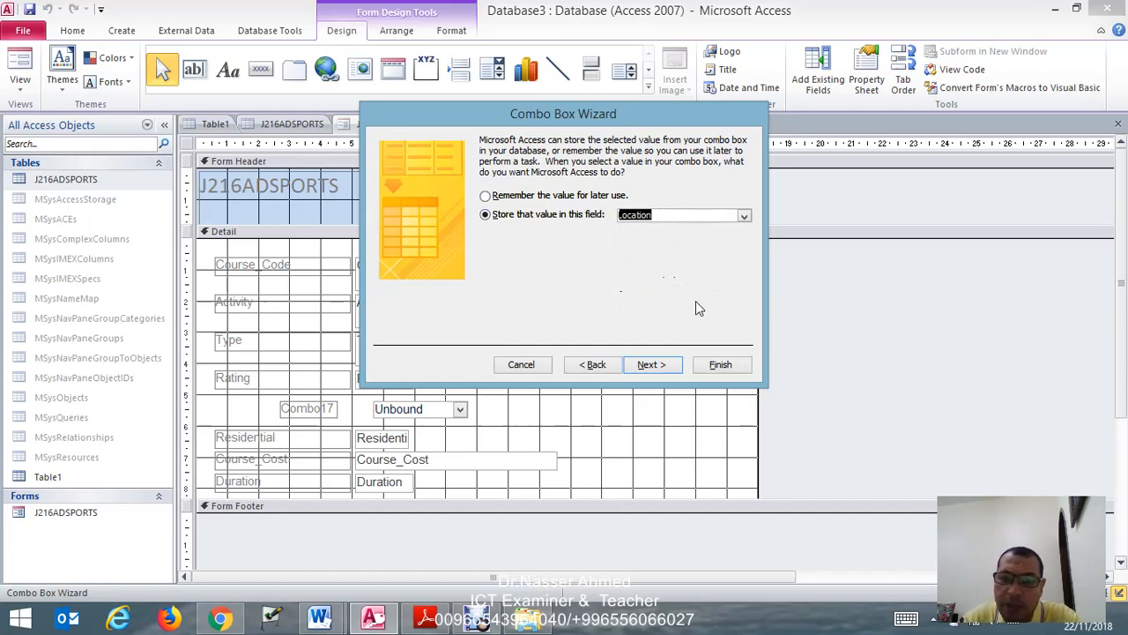
{"action": "left_click", "coordinate": [661, 364]}
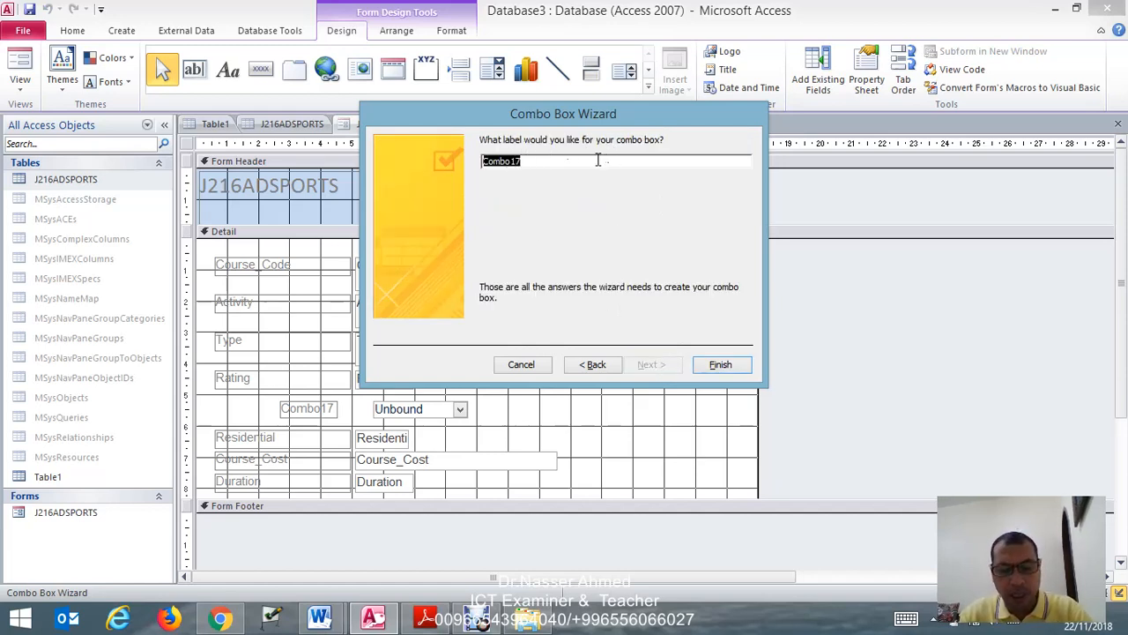
- Label the combo box Location and finish the wizard
{"action": "type", "text": "Lac"}
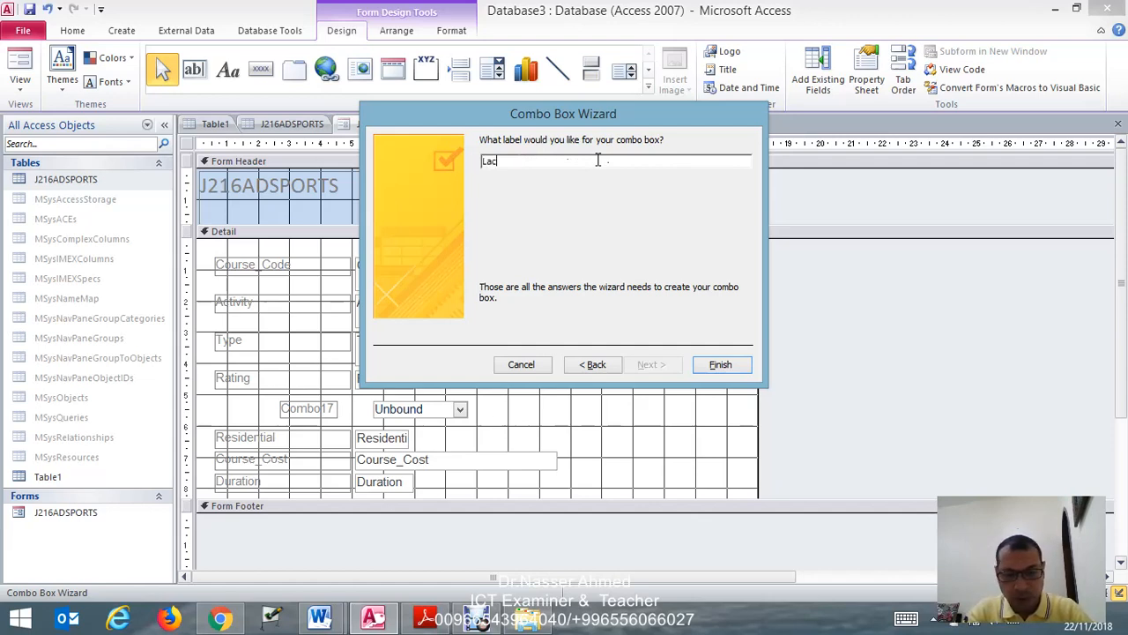
{"action": "type", "text": "otion"}
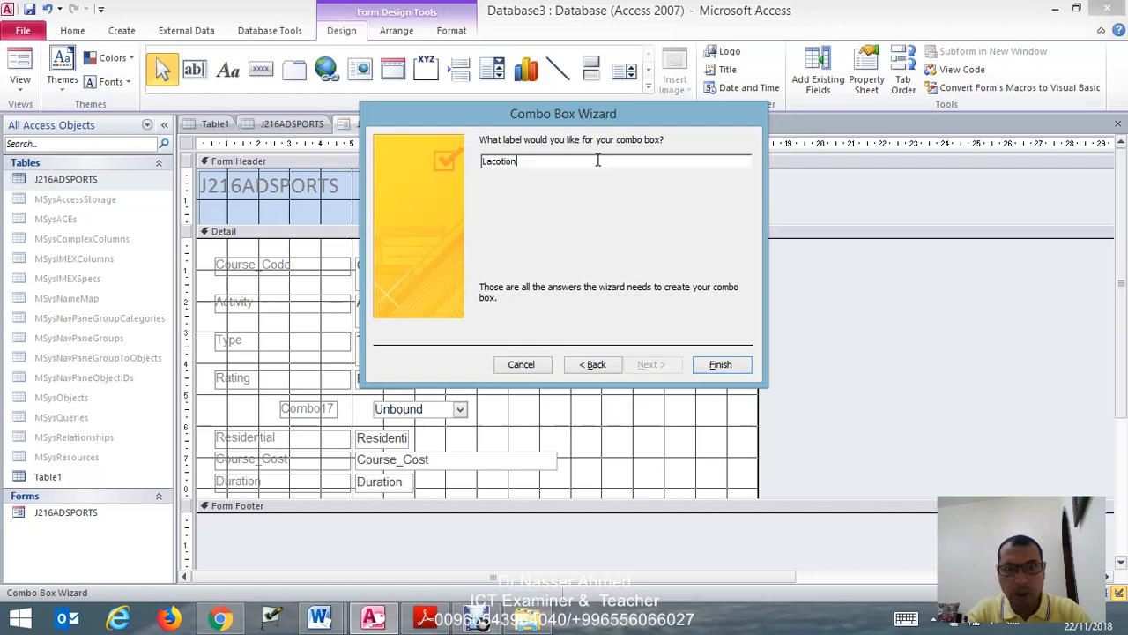
{"action": "key", "text": "BackSpace"}
{"action": "key", "text": "BackSpace"}
{"action": "key", "text": "BackSpace"}
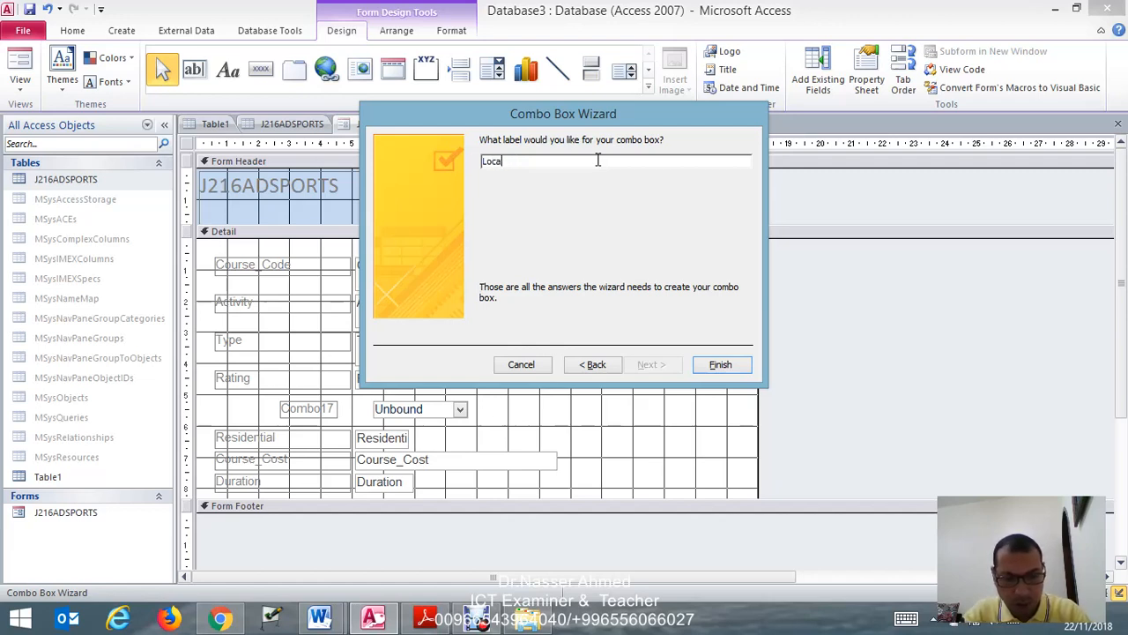
{"action": "type", "text": "tion"}
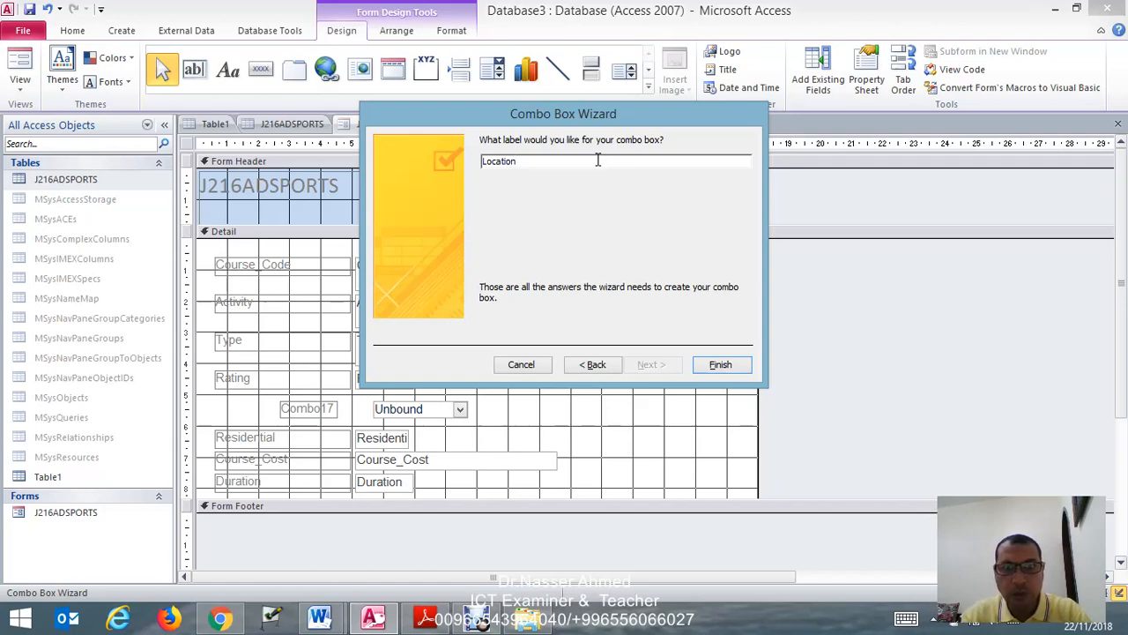
{"action": "left_click", "coordinate": [720, 364]}
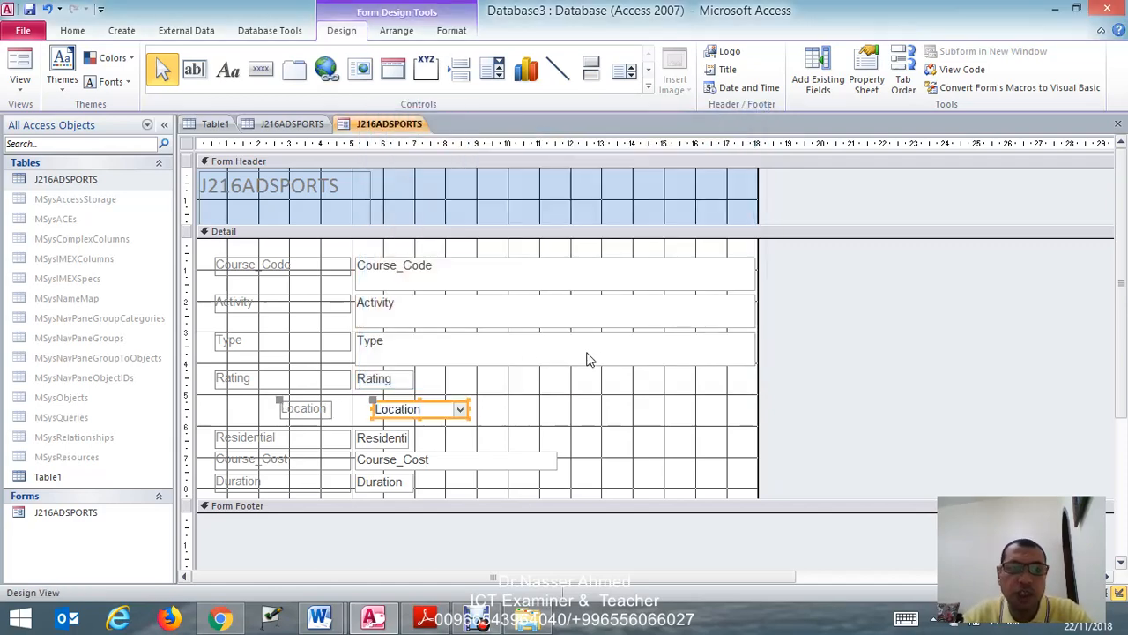
- Align the Location label and combo box with the other form fields, widening the label to match the label column
{"action": "left_click", "coordinate": [270, 402]}
{"action": "left_click_drag", "start_coordinate": [263, 401], "coordinate": [220, 401]}
{"action": "left_click", "coordinate": [257, 406]}
{"action": "left_click_drag", "start_coordinate": [264, 402], "coordinate": [353, 404]}
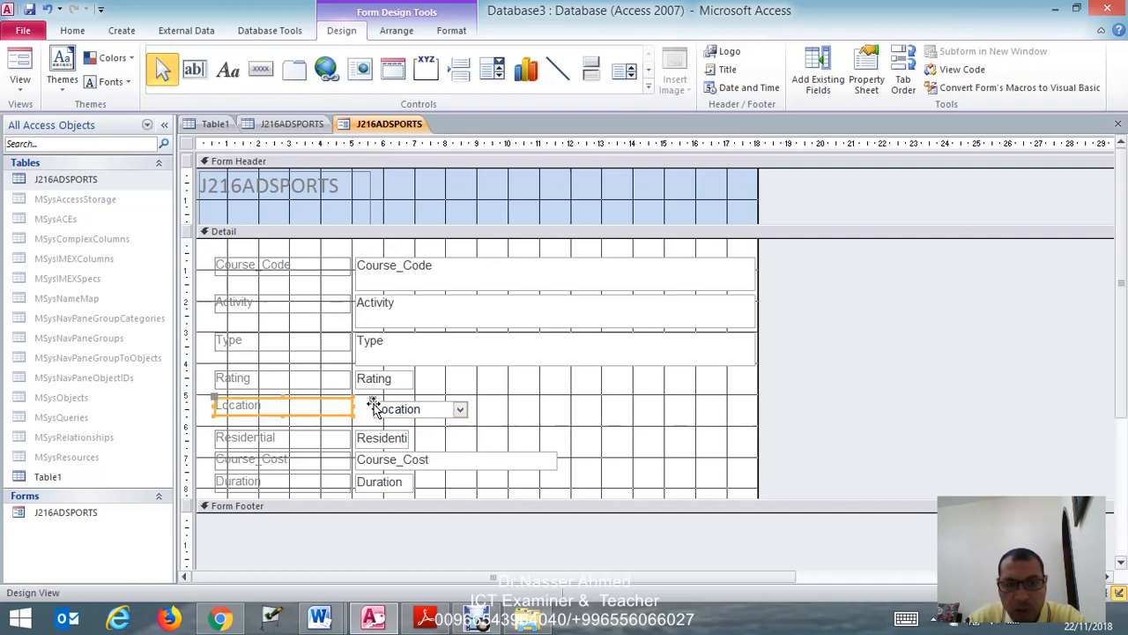
{"action": "left_click", "coordinate": [371, 405]}
{"action": "left_click_drag", "start_coordinate": [371, 405], "coordinate": [359, 400]}
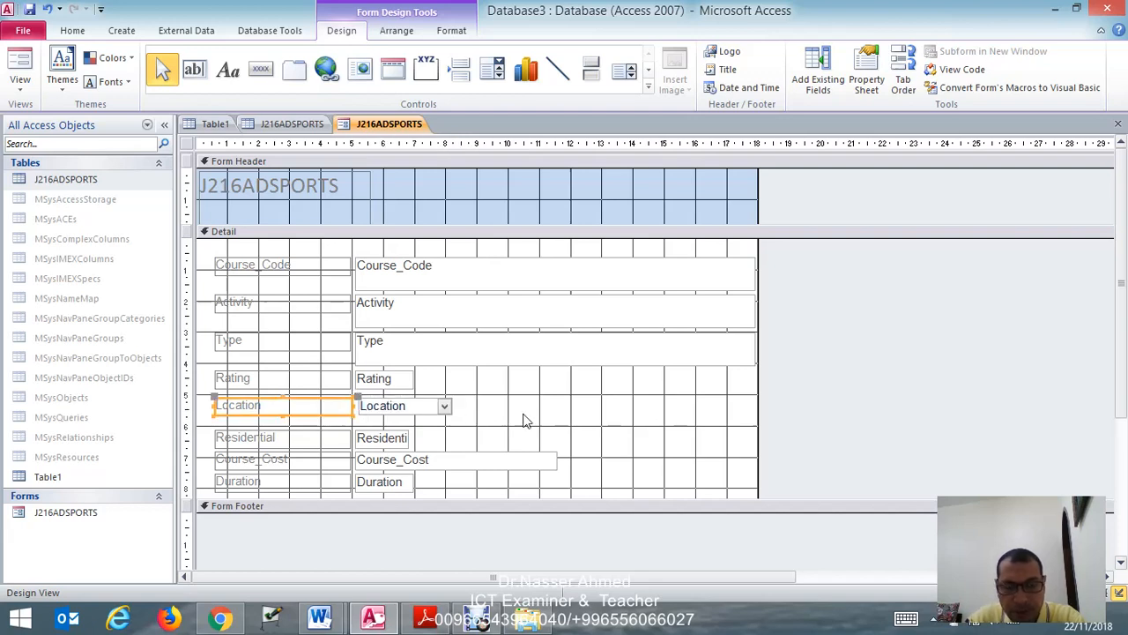
{"action": "left_click", "coordinate": [419, 424]}
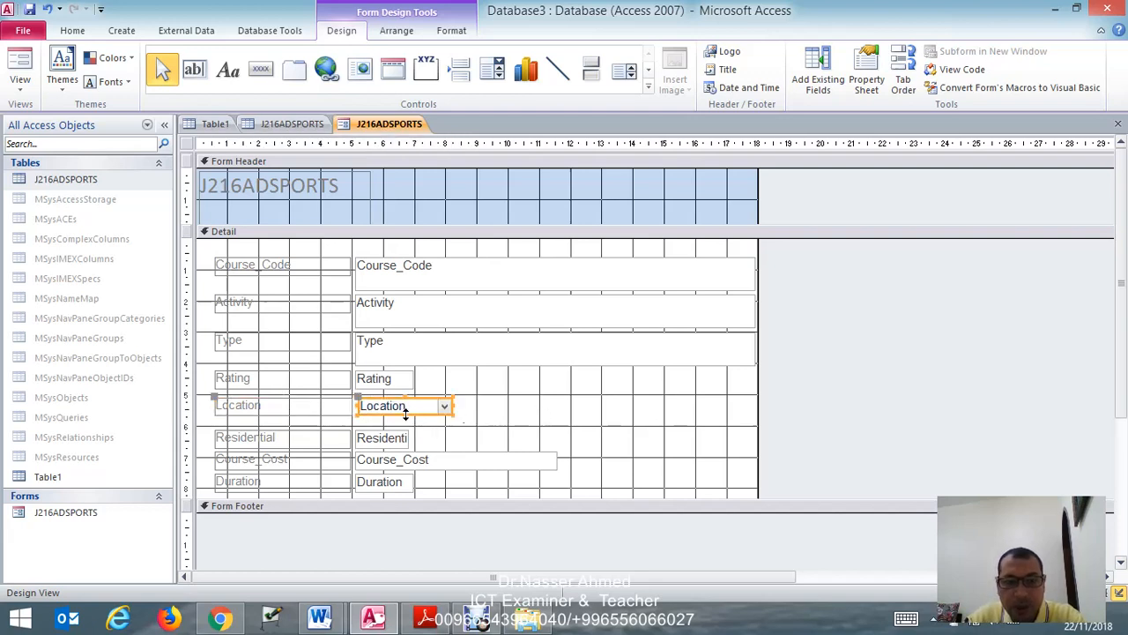
{"action": "left_click", "coordinate": [405, 411]}
{"action": "left_click", "coordinate": [405, 418]}
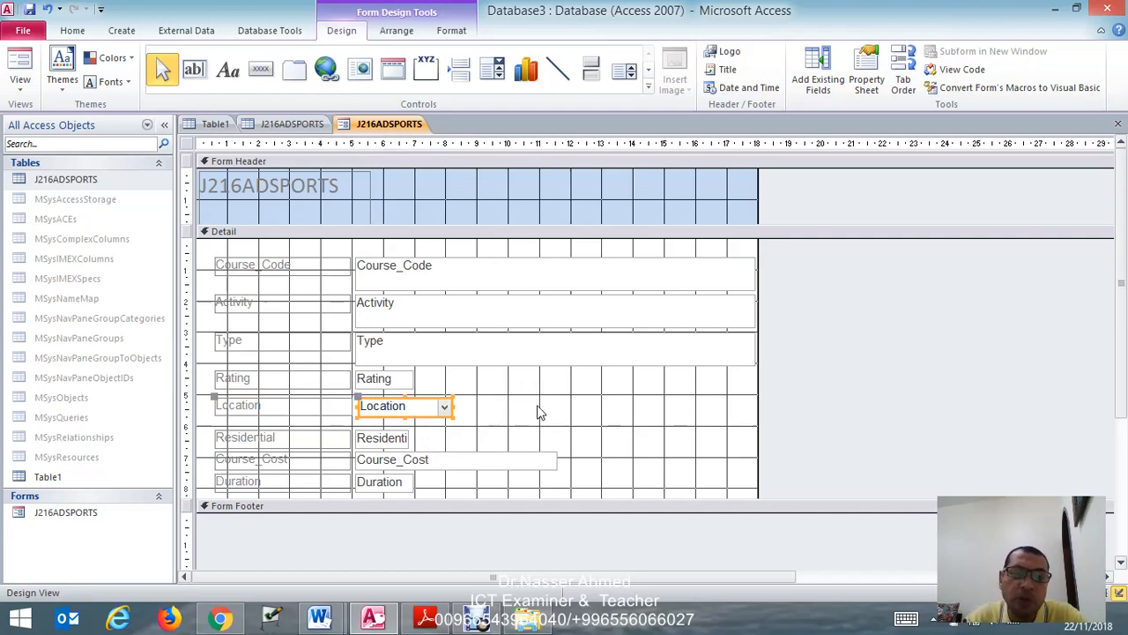
- Switch the J216ADSPORTS form to Form View and check the values offered in the Location drop-down
{"action": "right_click", "coordinate": [395, 127]}
{"action": "left_click", "coordinate": [340, 136]}
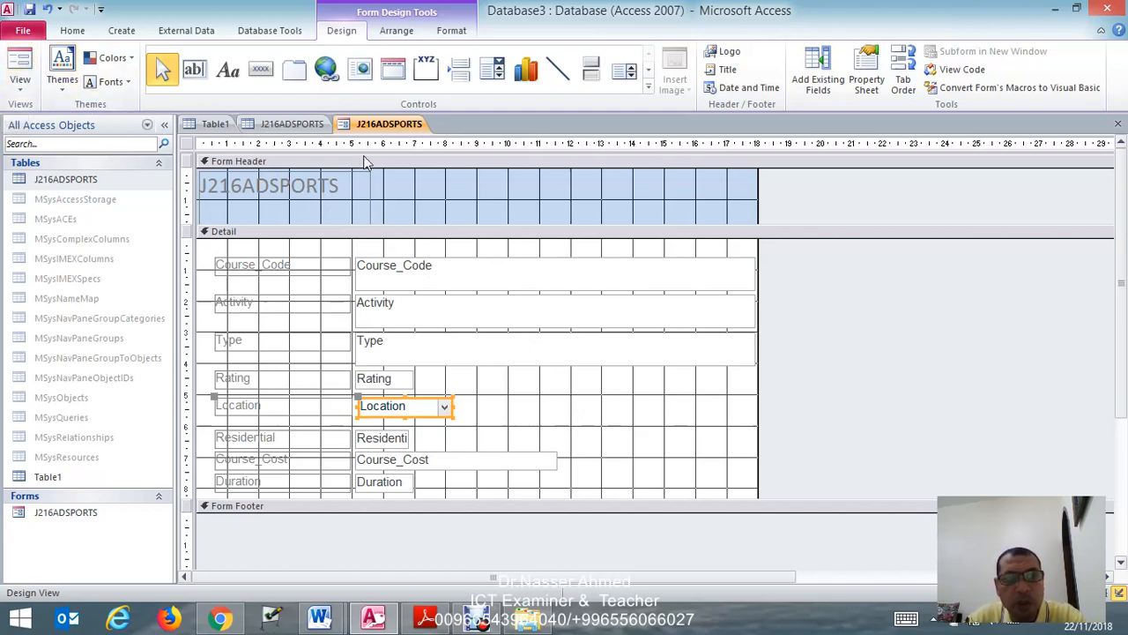
{"action": "right_click", "coordinate": [398, 130]}
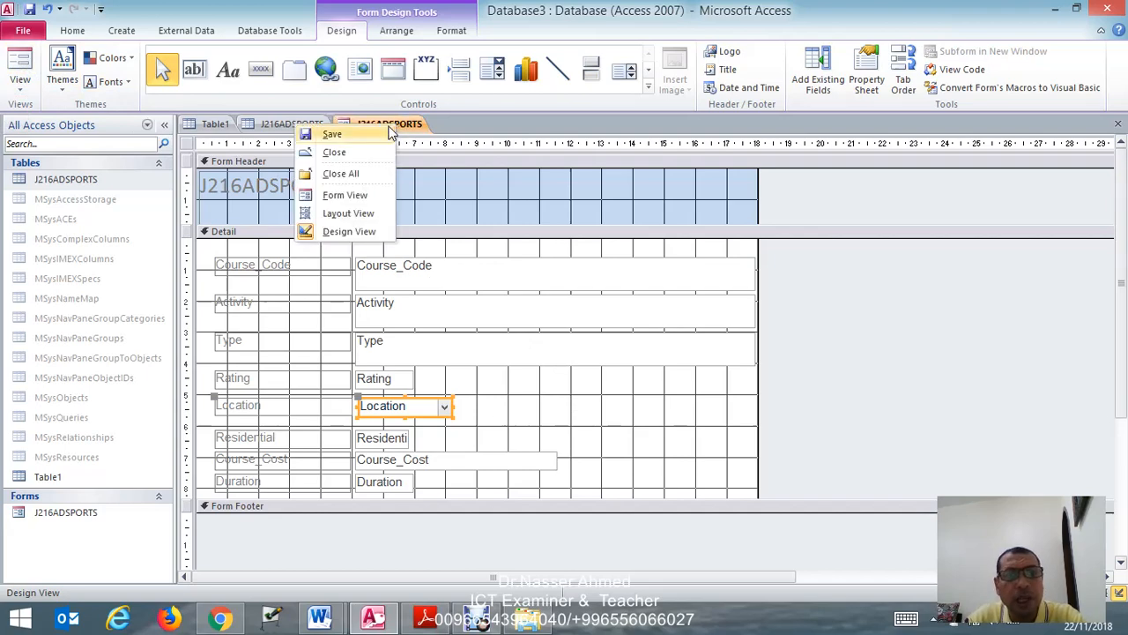
{"action": "left_click", "coordinate": [349, 195]}
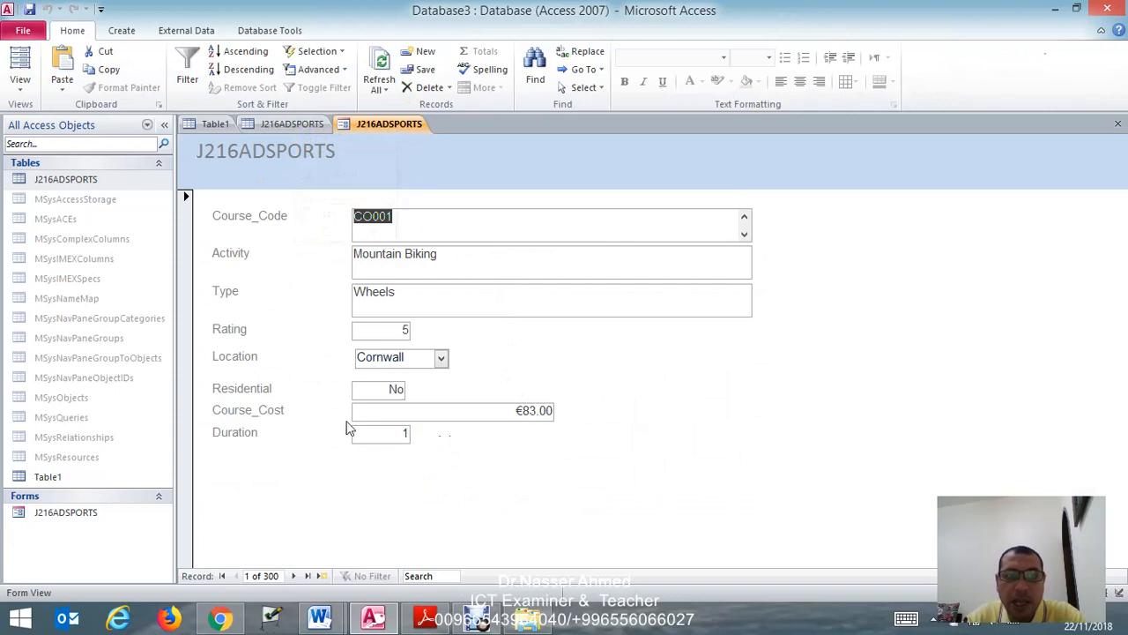
{"action": "left_click", "coordinate": [441, 360]}
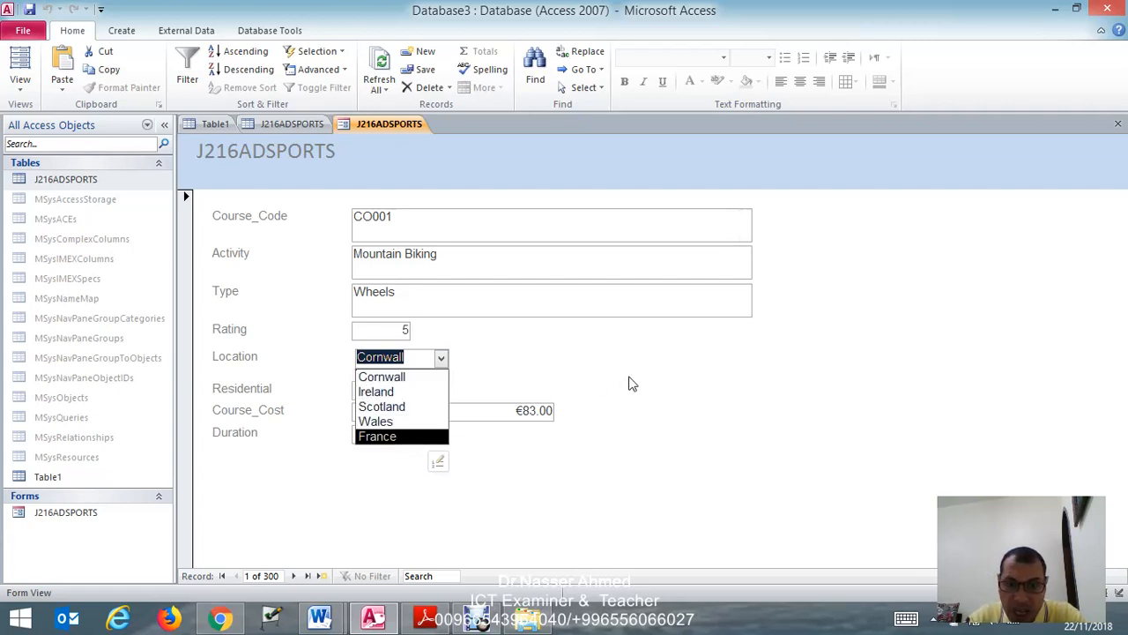
{"action": "left_click", "coordinate": [664, 369]}
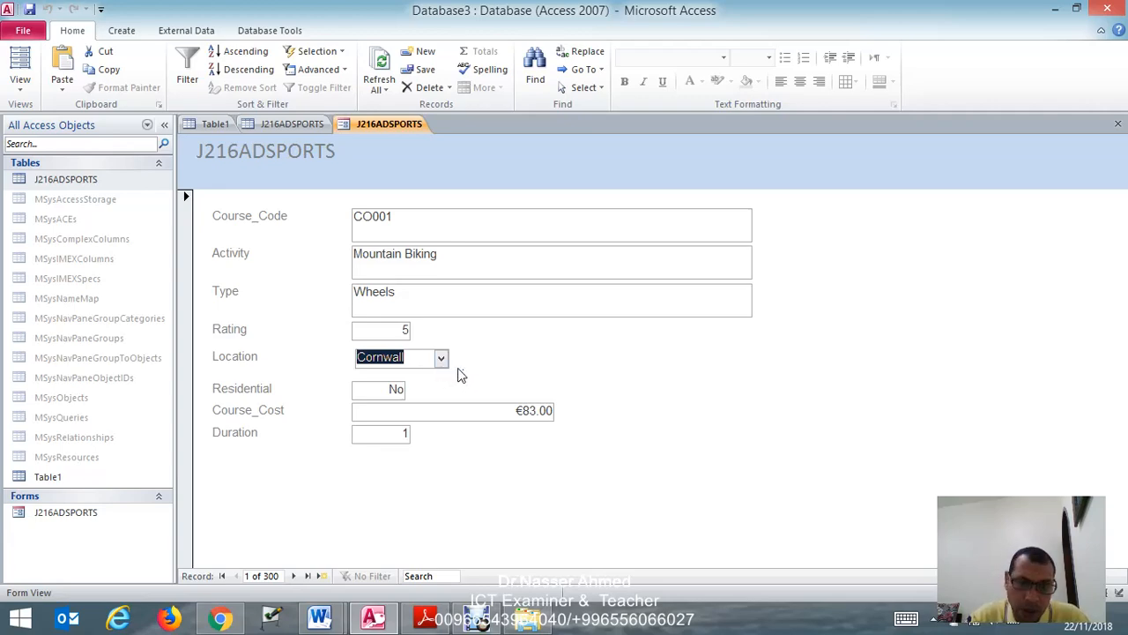
- Check the Evidence 6 requirement in Adobe Reader, and expand the Location drop-down on the Access form for the screenshot
{"action": "left_click", "coordinate": [426, 617]}
{"action": "scroll", "coordinate": [401, 480], "scroll_direction": "down", "scroll_amount": 3}
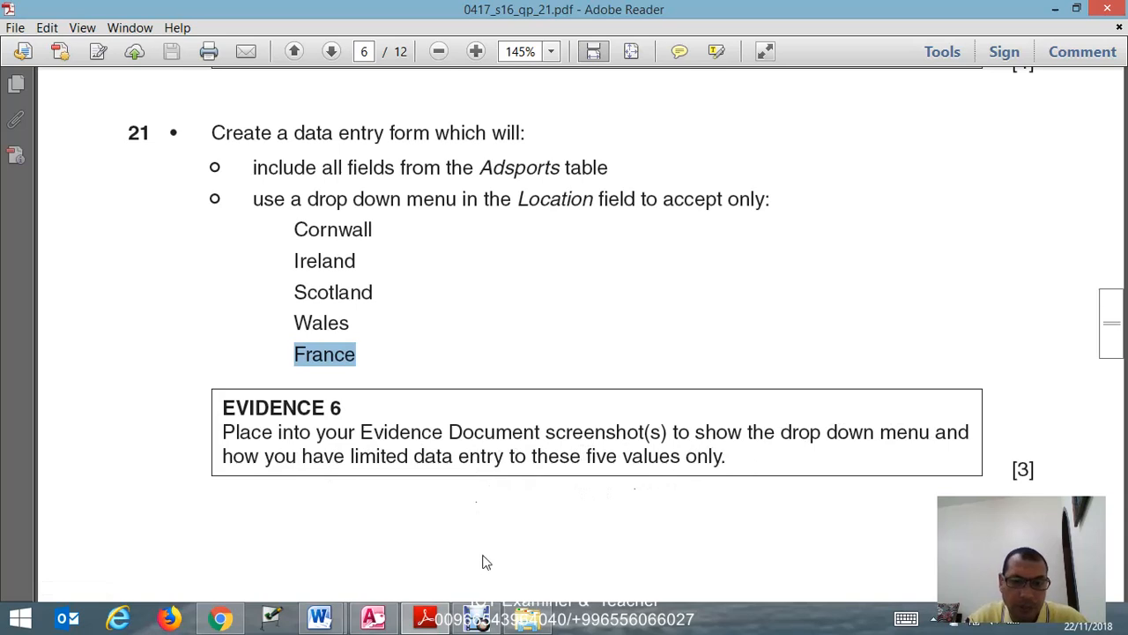
{"action": "left_click", "coordinate": [373, 617]}
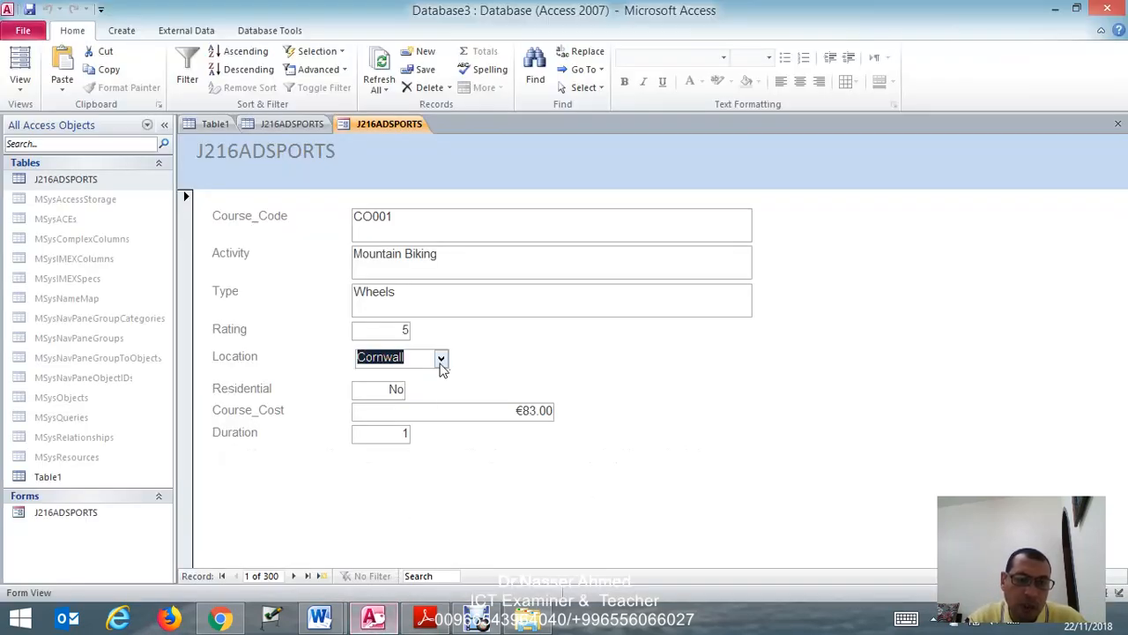
{"action": "left_click", "coordinate": [441, 360]}
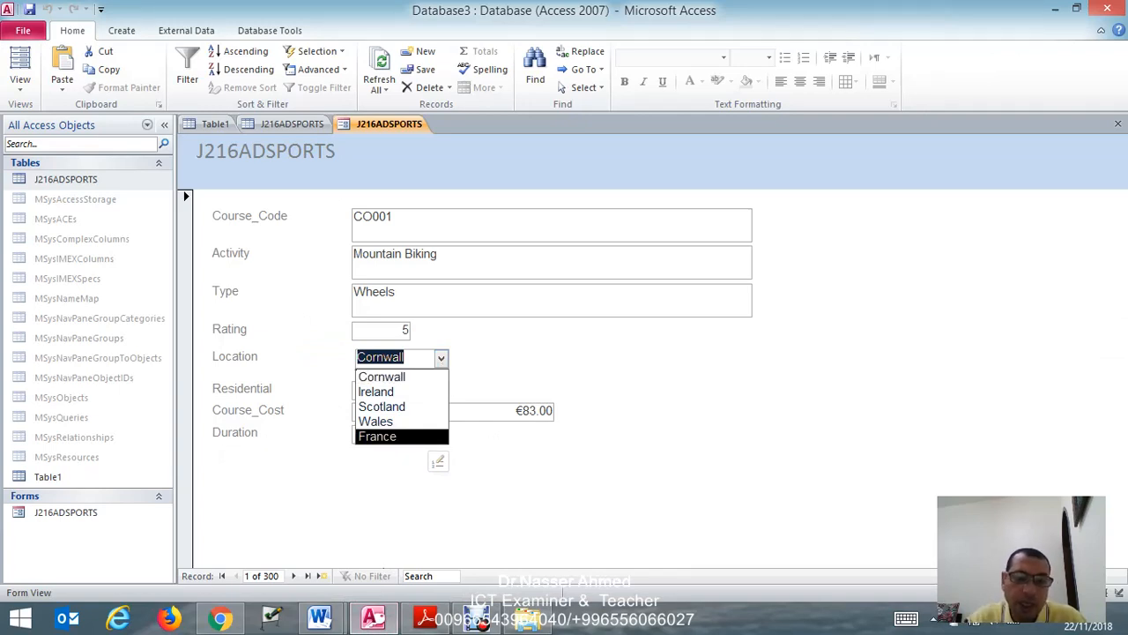
- Paste the screenshot of the form's Location drop-down under Step 21 - EVIDENCE 6 in the Word evidence document
{"action": "left_click", "coordinate": [319, 617]}
{"action": "left_click", "coordinate": [299, 549]}
{"action": "scroll", "coordinate": [311, 524], "scroll_direction": "down", "scroll_amount": 5}
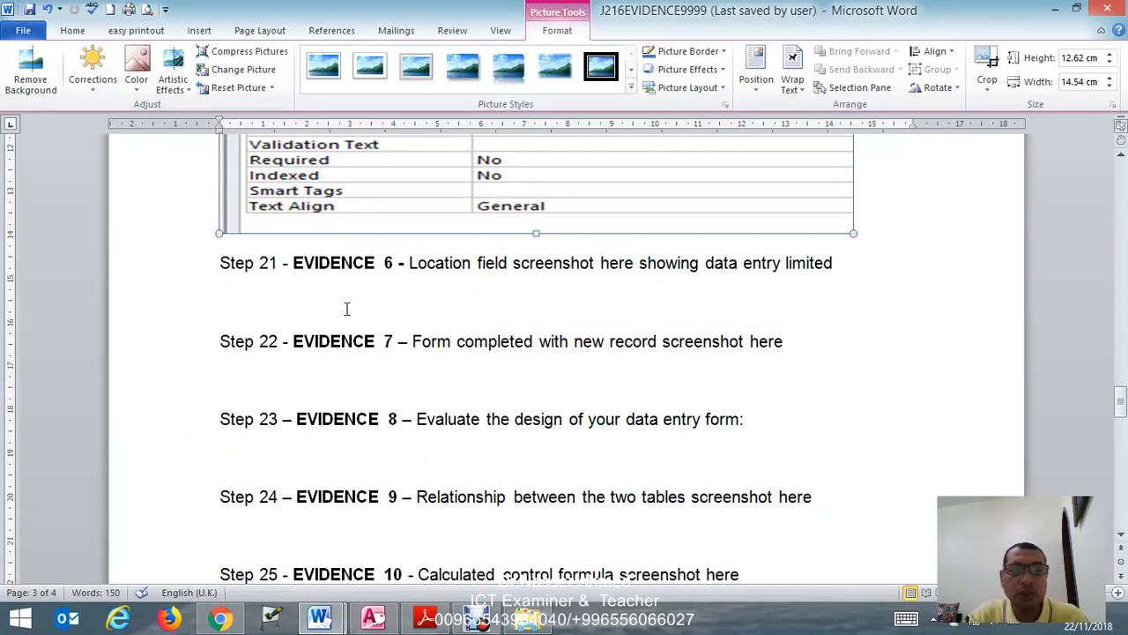
{"action": "left_click", "coordinate": [295, 301]}
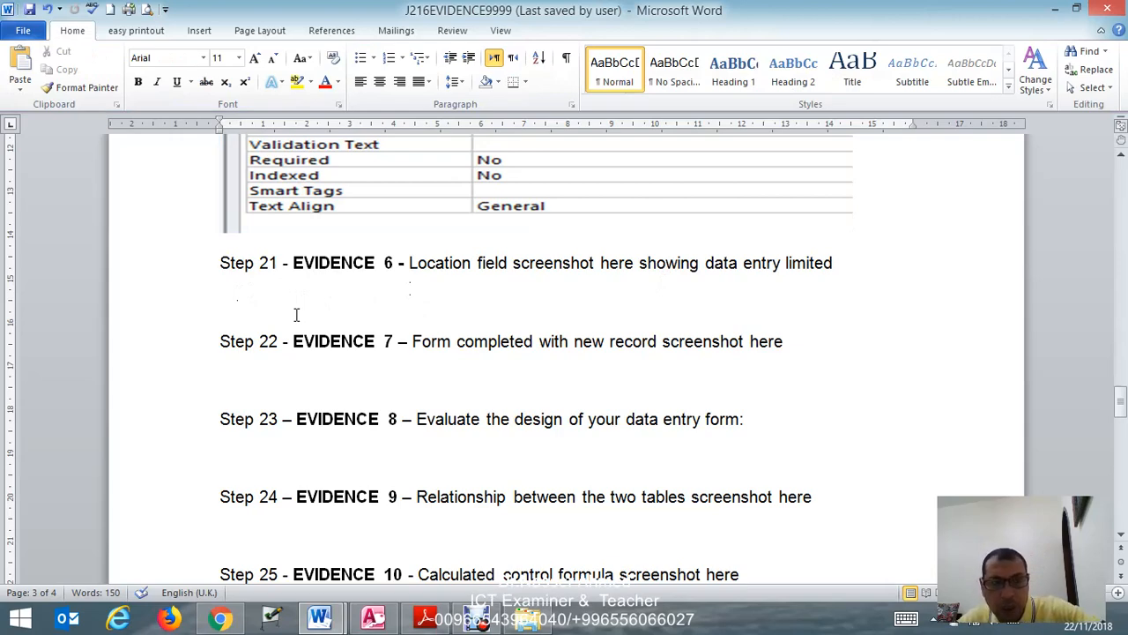
{"action": "key", "text": "ctrl+v"}
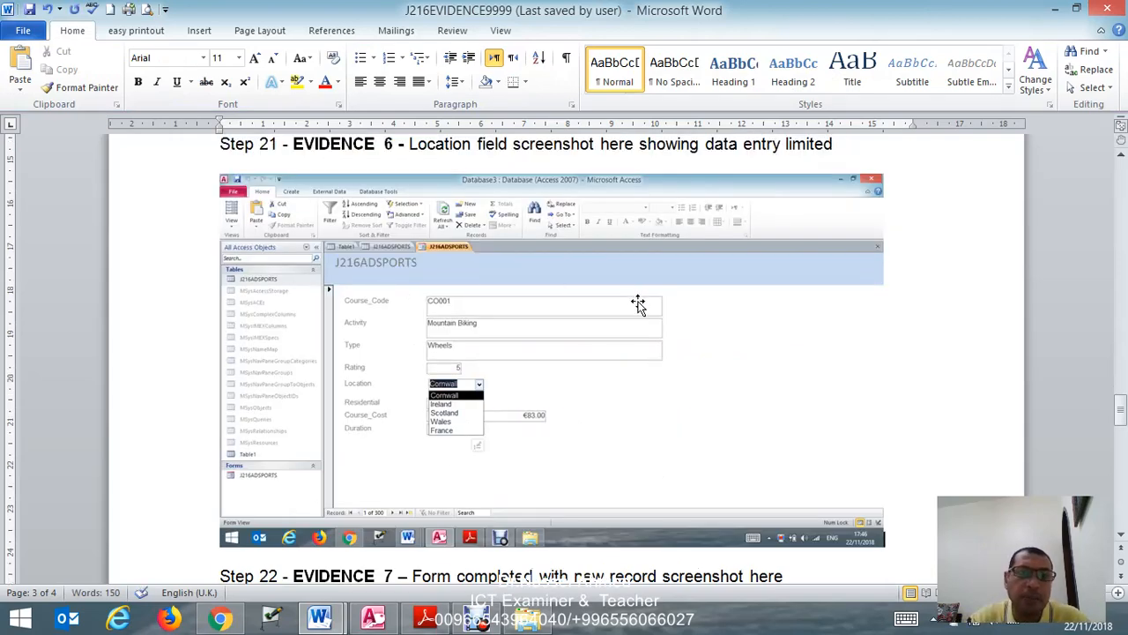
- Crop the Evidence 6 screenshot to the J216ADSPORTS form fields with the expanded Location list
{"action": "left_click", "coordinate": [802, 307]}
{"action": "left_click", "coordinate": [985, 88]}
{"action": "left_click", "coordinate": [936, 108]}
{"action": "left_click_drag", "start_coordinate": [874, 359], "coordinate": [674, 359]}
{"action": "left_click_drag", "start_coordinate": [218, 359], "coordinate": [324, 359]}
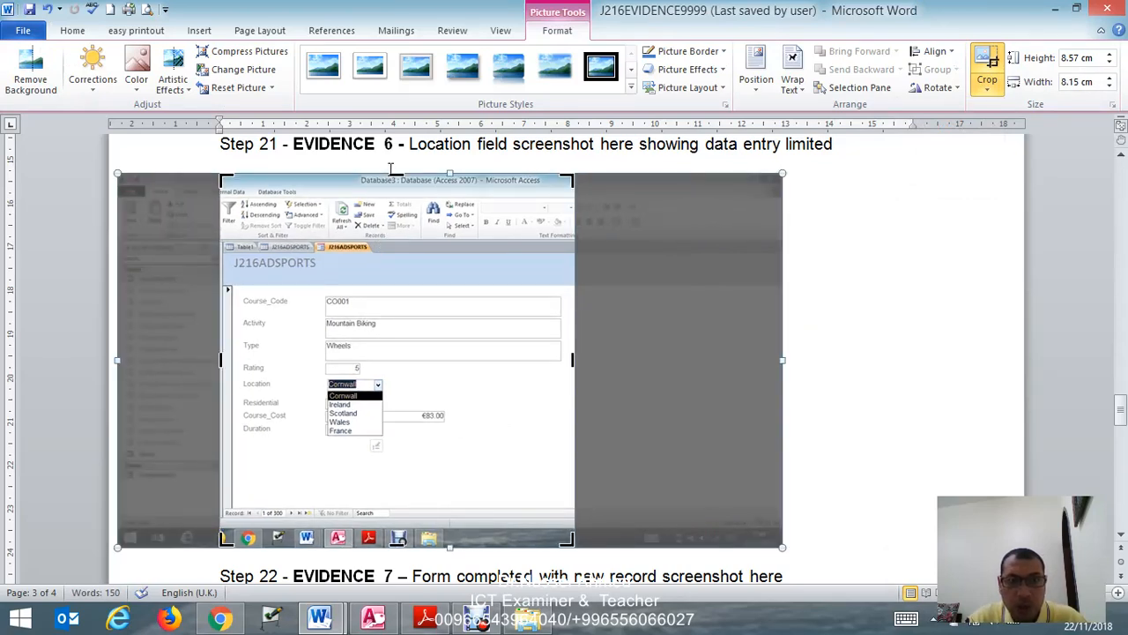
{"action": "left_click_drag", "start_coordinate": [392, 174], "coordinate": [374, 236]}
{"action": "left_click_drag", "start_coordinate": [399, 478], "coordinate": [425, 408]}
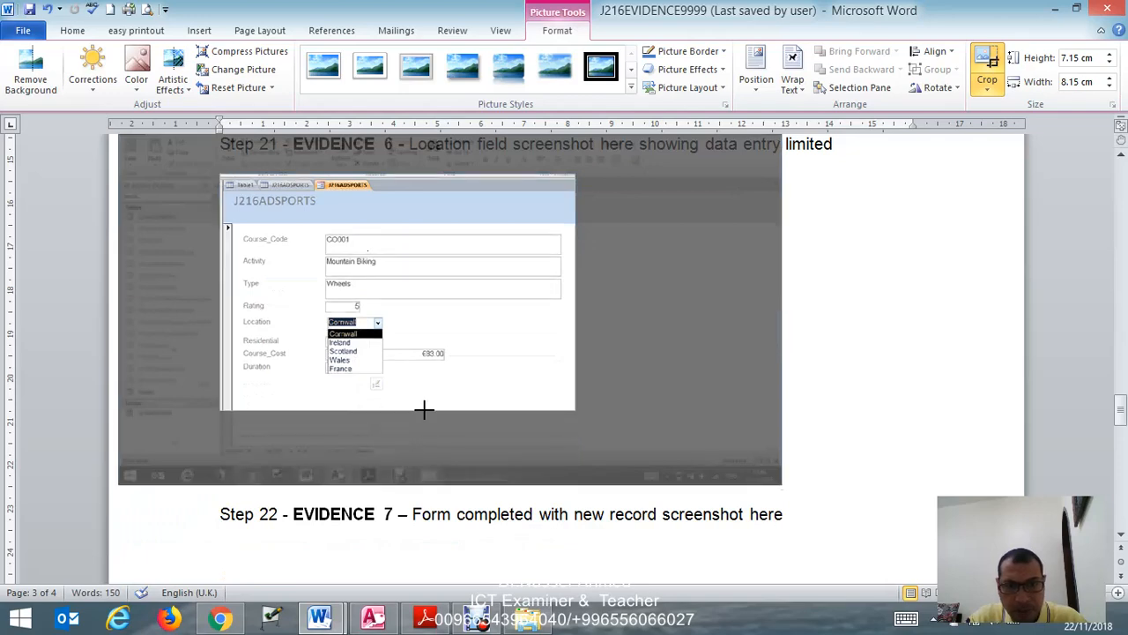
{"action": "left_click", "coordinate": [655, 270]}
- Stretch the cropped Evidence 6 screenshot to nearly the full text width and increase its height for readability
{"action": "left_click", "coordinate": [551, 277]}
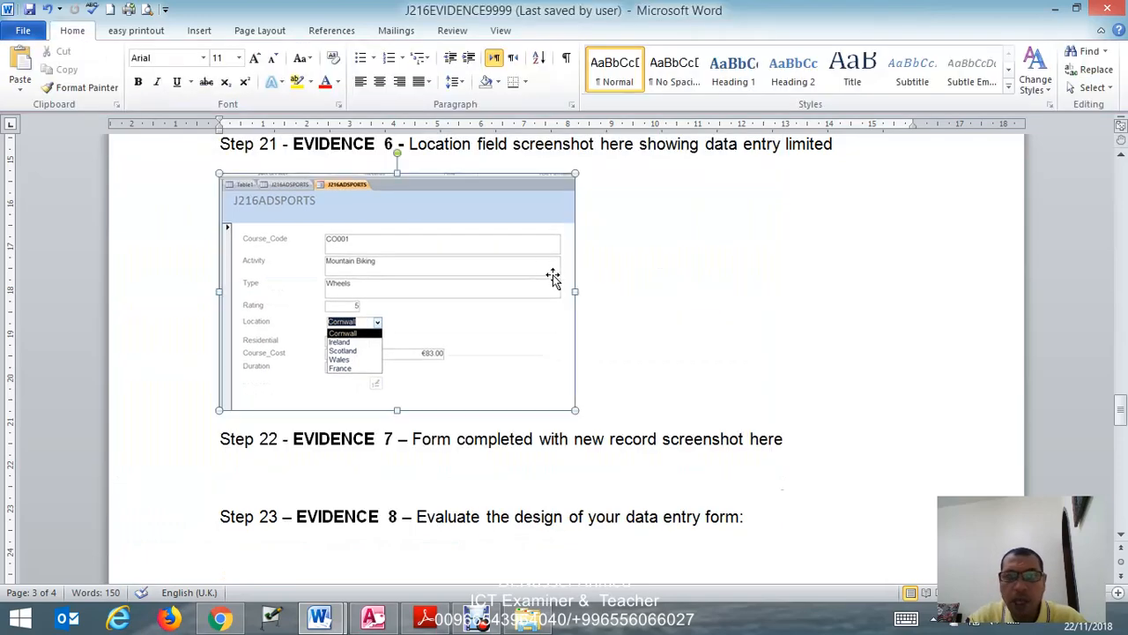
{"action": "left_click_drag", "start_coordinate": [574, 290], "coordinate": [835, 285]}
{"action": "scroll", "coordinate": [527, 263], "scroll_direction": "down", "scroll_amount": 4}
{"action": "left_click_drag", "start_coordinate": [527, 248], "coordinate": [508, 397]}
{"action": "scroll", "coordinate": [506, 374], "scroll_direction": "up", "scroll_amount": 15}
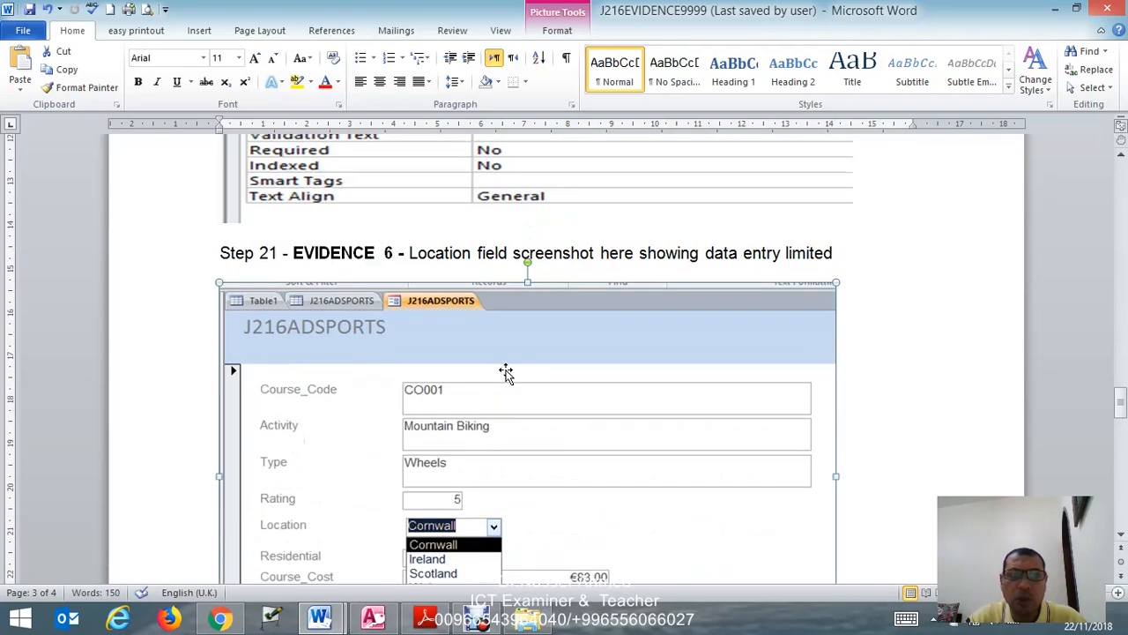
{"action": "scroll", "coordinate": [505, 373], "scroll_direction": "down", "scroll_amount": 15}
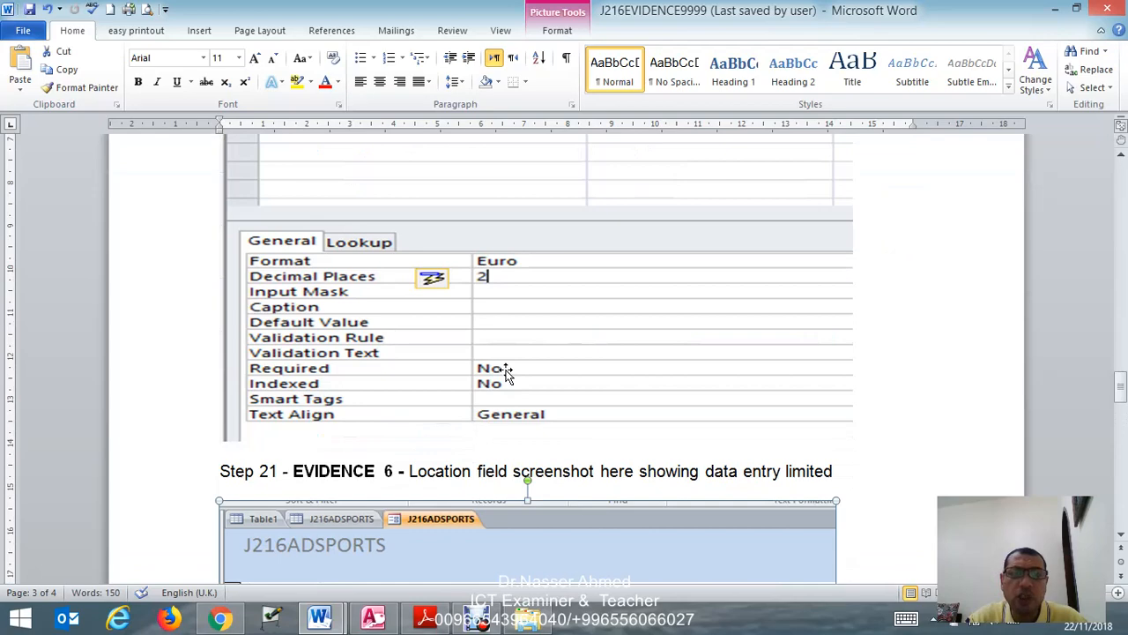
{"action": "left_click_drag", "start_coordinate": [528, 286], "coordinate": [512, 343]}
{"action": "scroll", "coordinate": [511, 340], "scroll_direction": "up", "scroll_amount": 8}
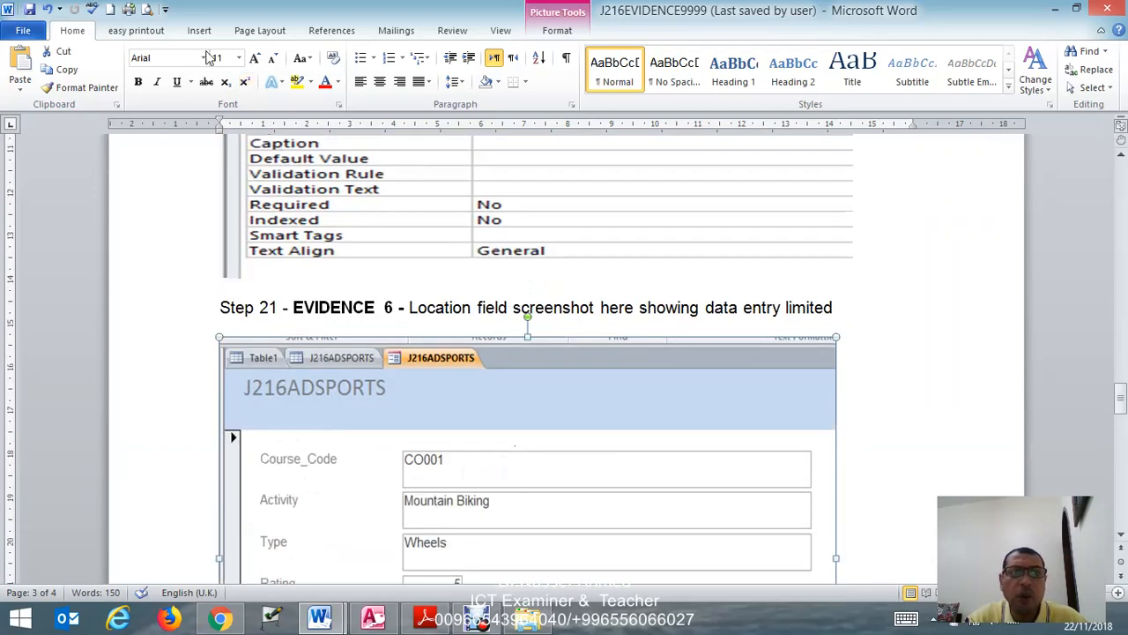
- Check the Evidence 6 page in the print preview and save the evidence document
{"action": "left_click", "coordinate": [147, 9]}
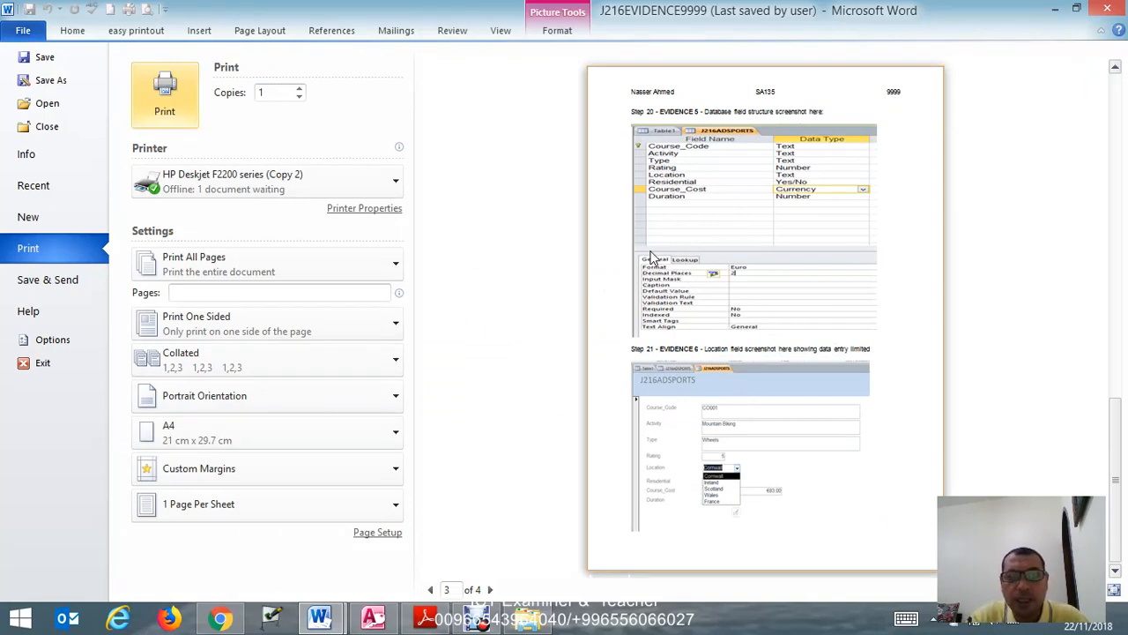
{"action": "left_click", "coordinate": [23, 30]}
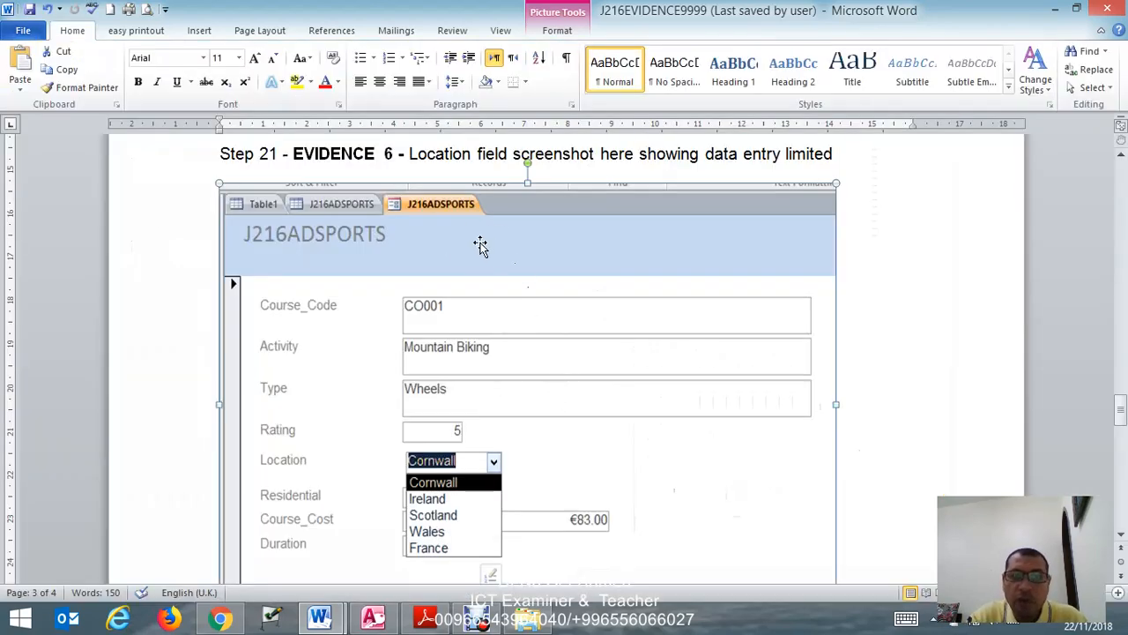
{"action": "left_click", "coordinate": [29, 10]}
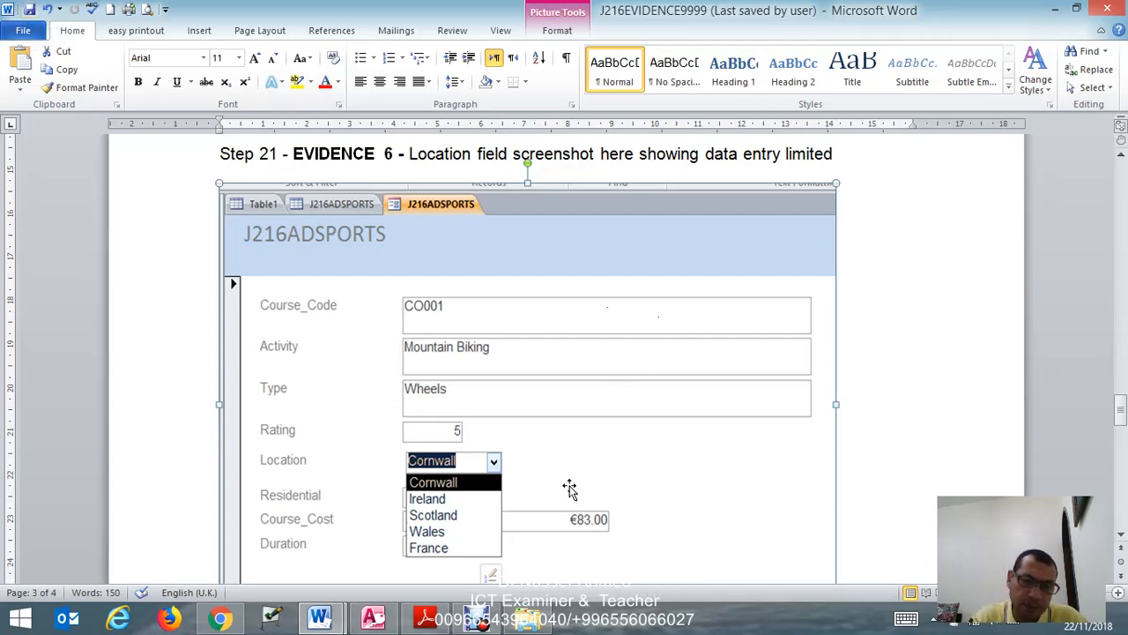
- Read task 22 of the exam paper in Adobe Reader, and view the existing J216ADSPORTS table records in Access
{"action": "left_click", "coordinate": [425, 617]}
{"action": "scroll", "coordinate": [463, 485], "scroll_direction": "down", "scroll_amount": 10}
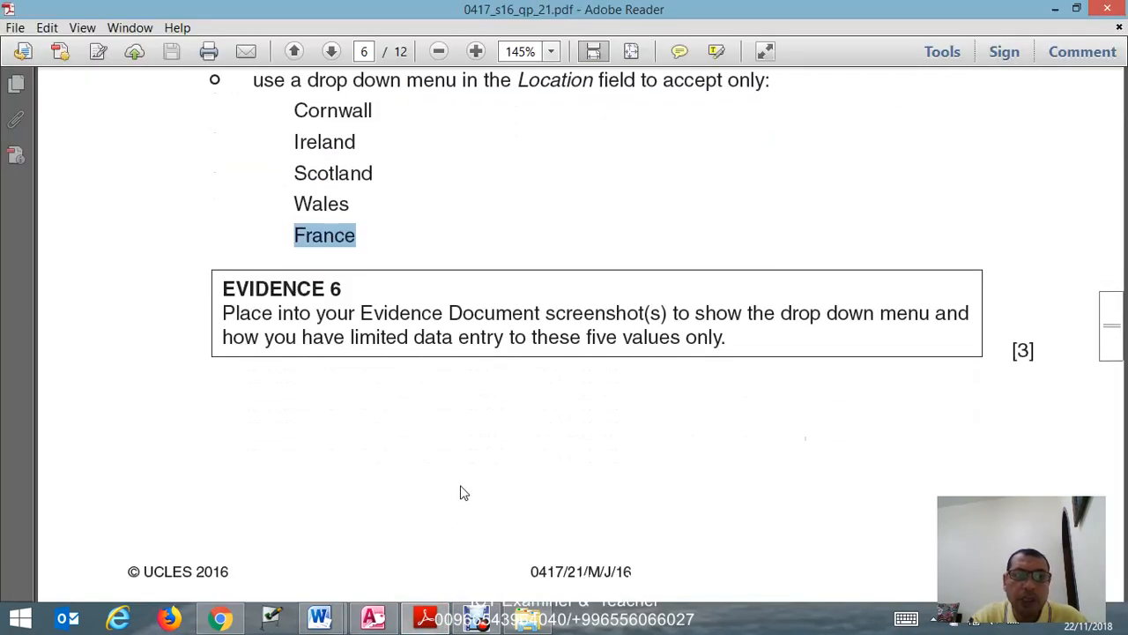
{"action": "scroll", "coordinate": [461, 480], "scroll_direction": "down", "scroll_amount": 2}
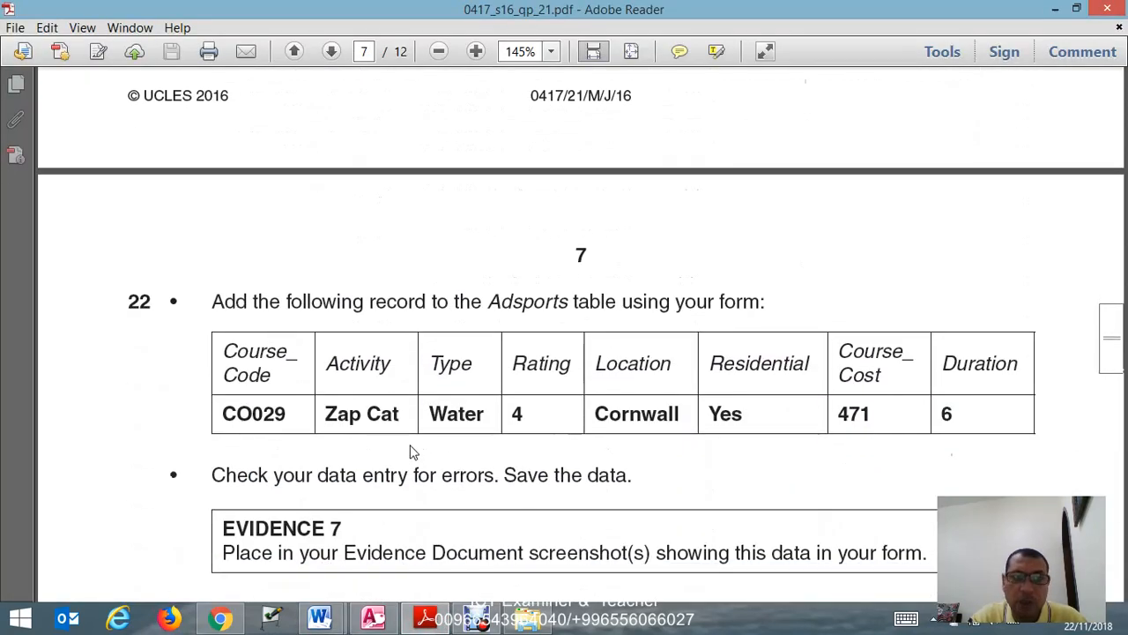
{"action": "scroll", "coordinate": [353, 452], "scroll_direction": "down", "scroll_amount": 2}
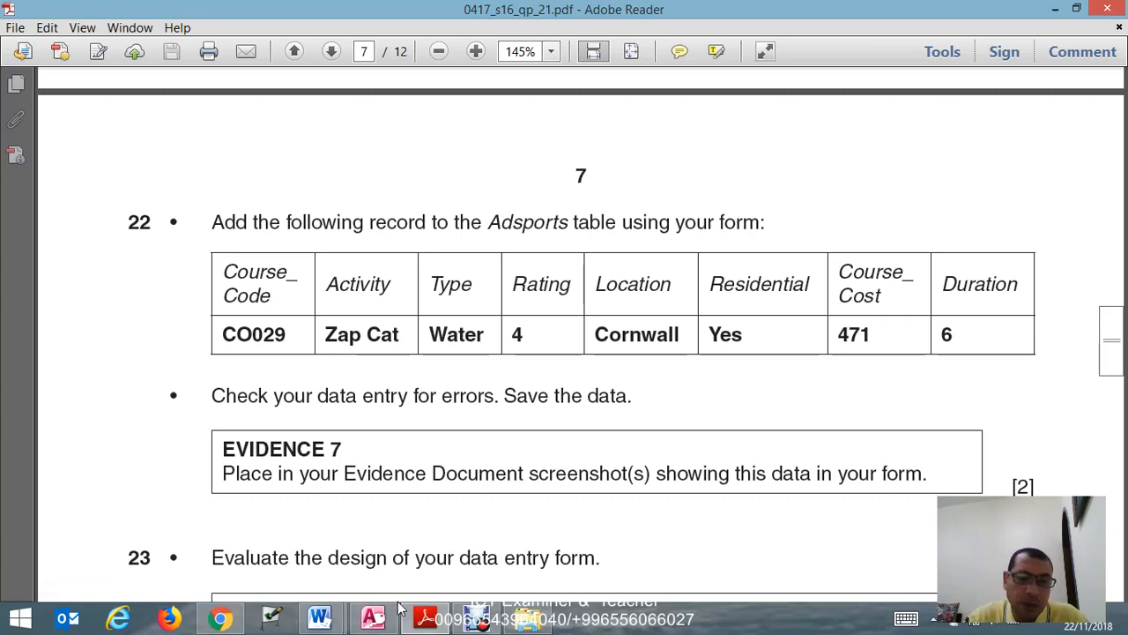
{"action": "left_click", "coordinate": [381, 624]}
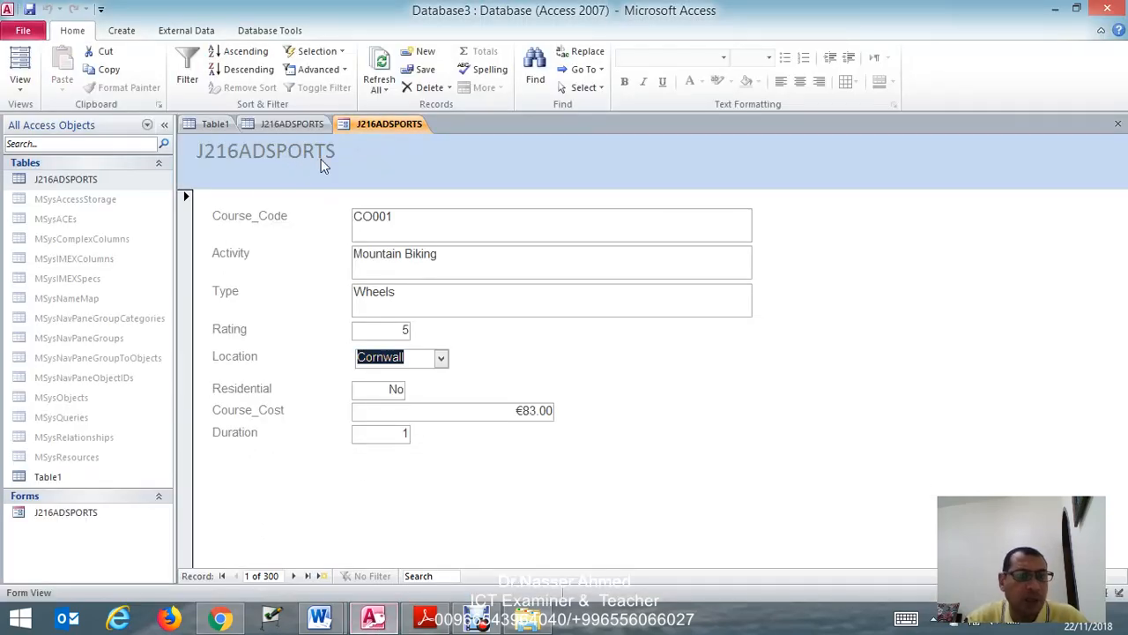
{"action": "left_click", "coordinate": [281, 123]}
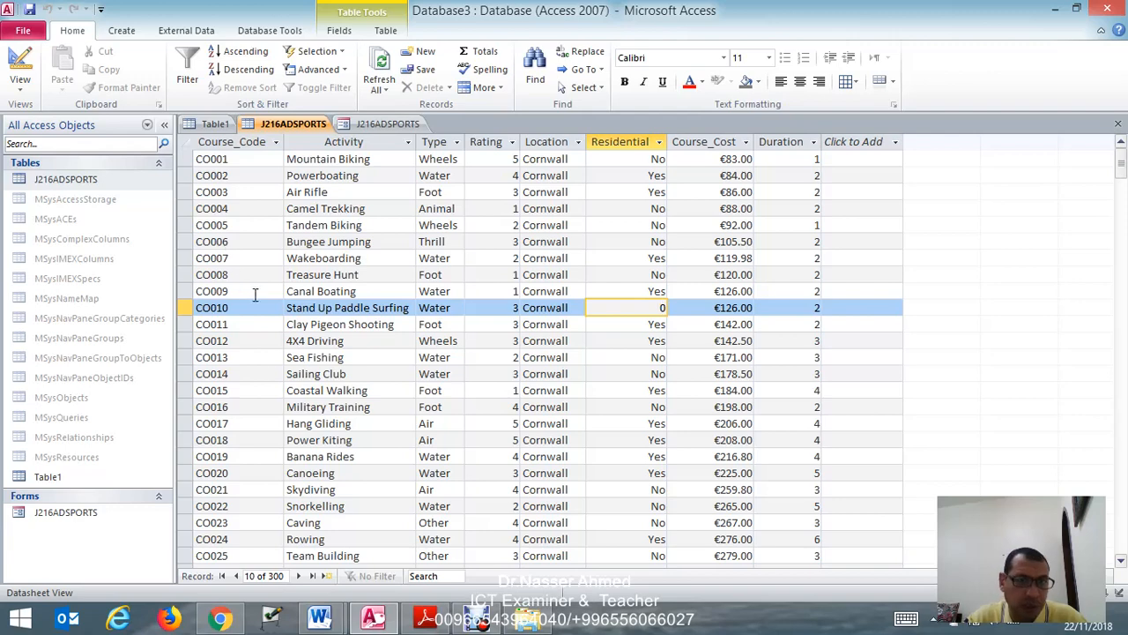
- Using the task 22 data in Adobe Reader, add a new record in the Access J216ADSPORTS form with Course_Code CO029
{"action": "left_click", "coordinate": [425, 617]}
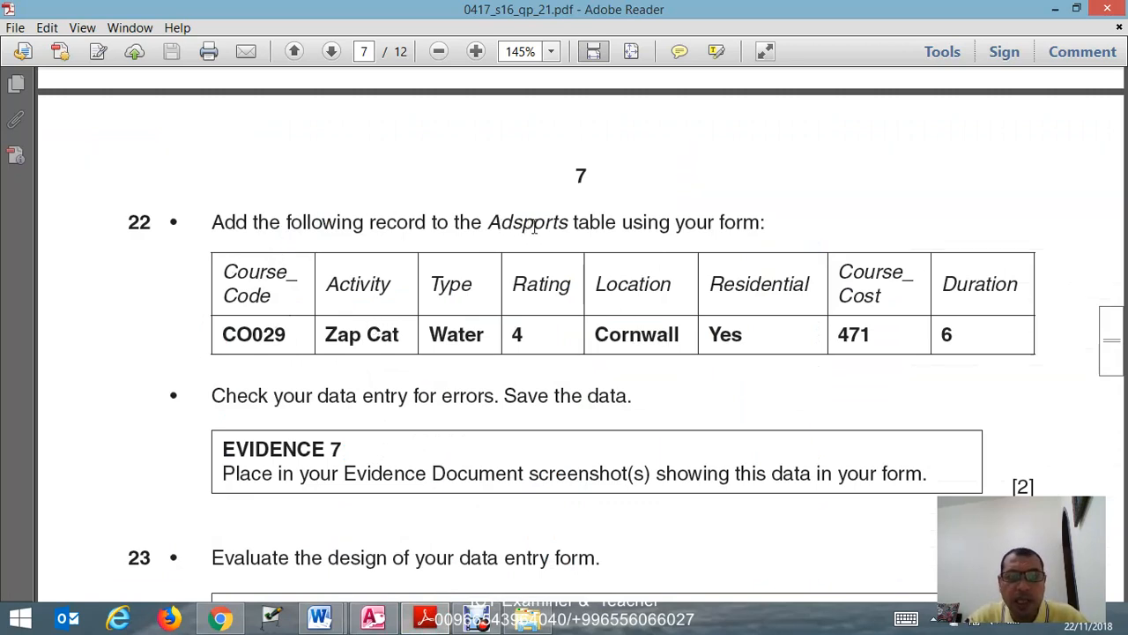
{"action": "left_click_drag", "start_coordinate": [619, 222], "coordinate": [765, 226]}
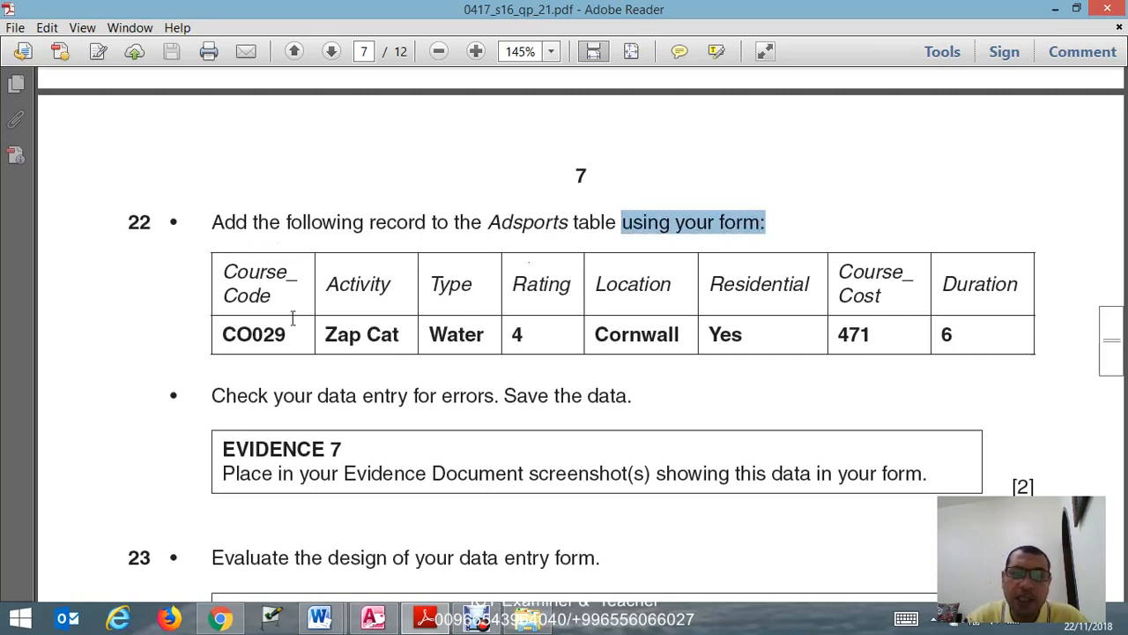
{"action": "left_click_drag", "start_coordinate": [222, 335], "coordinate": [291, 331]}
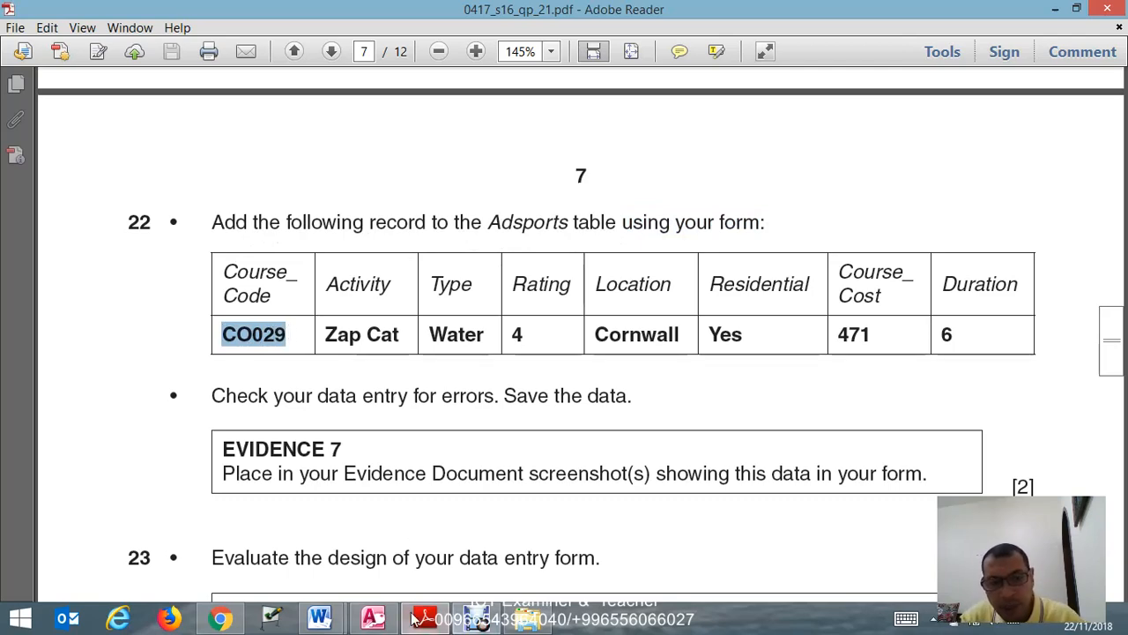
{"action": "left_click", "coordinate": [373, 617]}
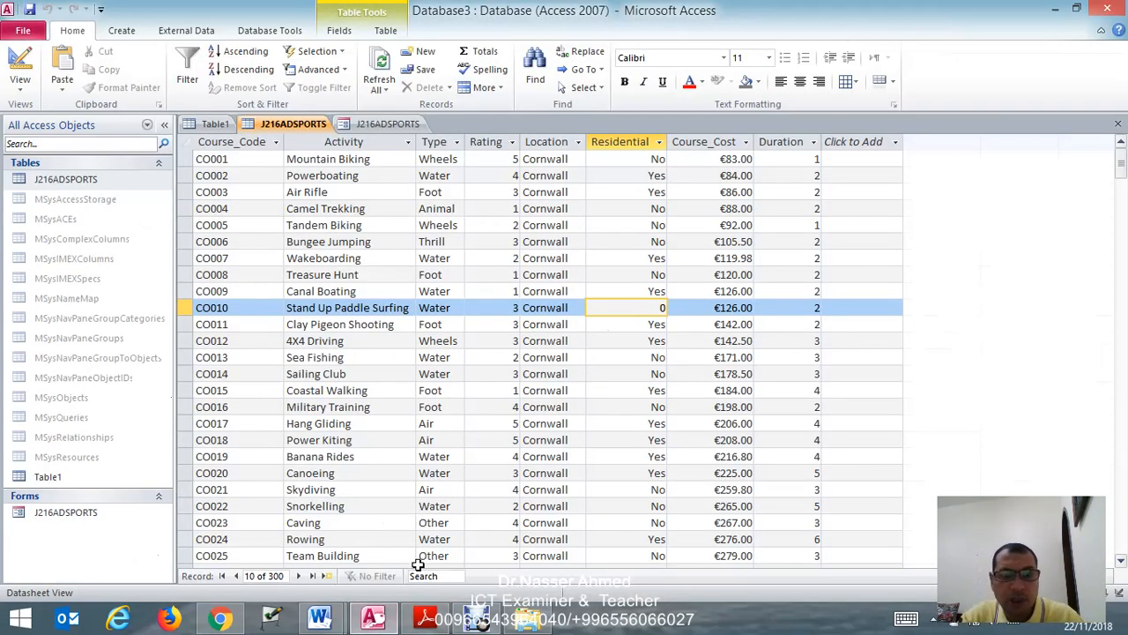
{"action": "left_click", "coordinate": [384, 125]}
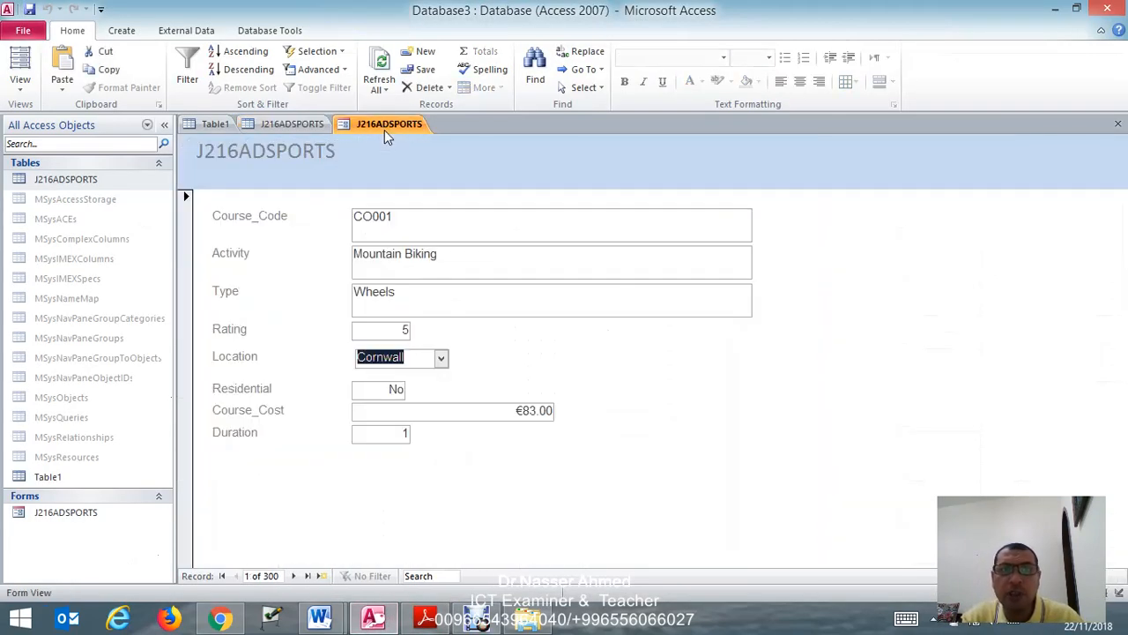
{"action": "left_click", "coordinate": [323, 580]}
{"action": "left_click", "coordinate": [406, 236]}
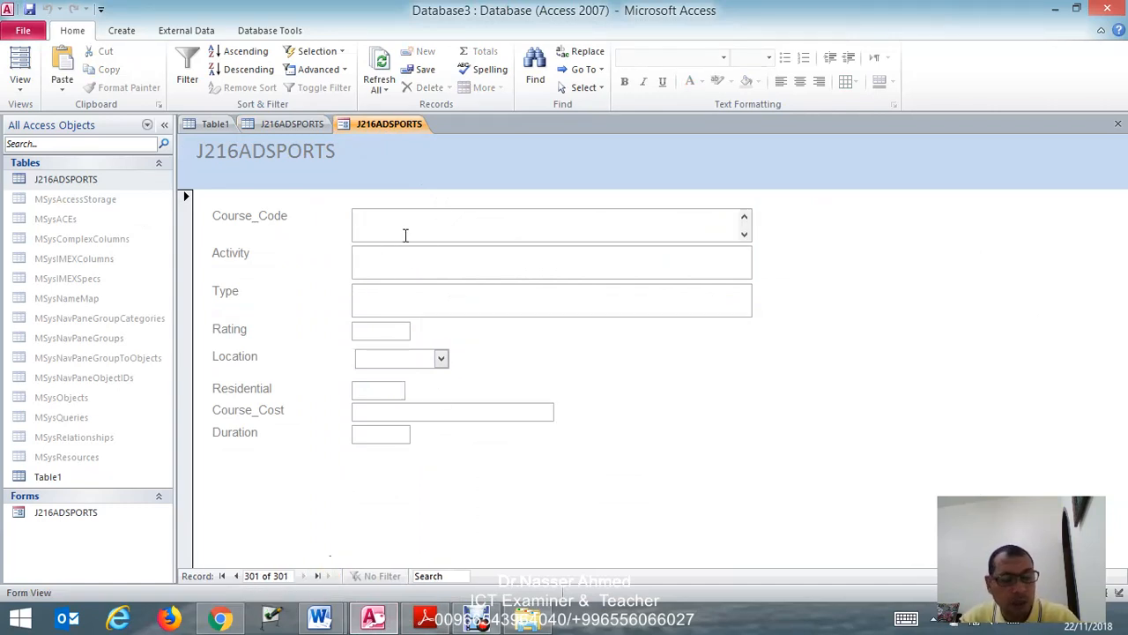
{"action": "type", "text": "CO029"}
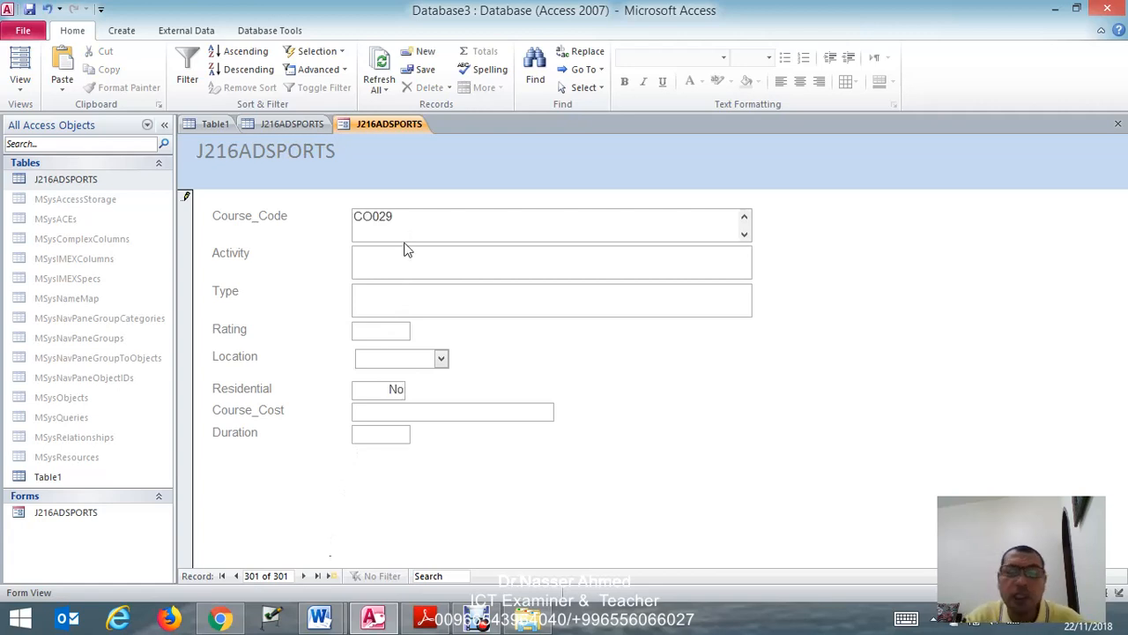
- Copy the Activity value Zap Cat from the exam paper in Adobe Reader into the new record in the Access form
{"action": "left_click", "coordinate": [421, 622]}
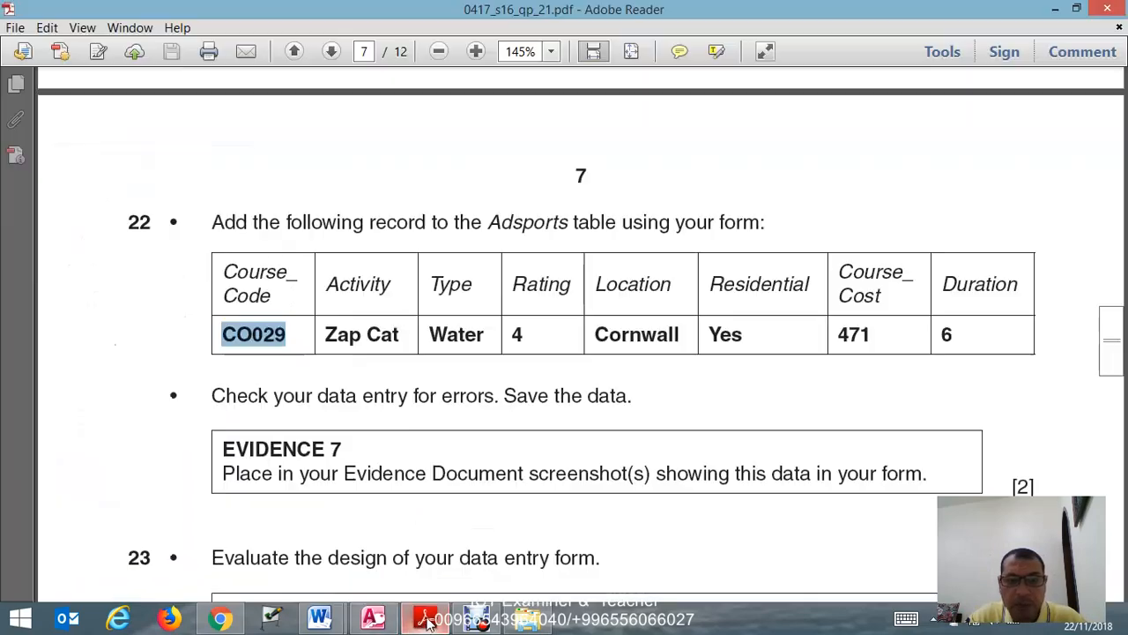
{"action": "left_click_drag", "start_coordinate": [324, 335], "coordinate": [380, 339]}
{"action": "key", "text": "ctrl+c"}
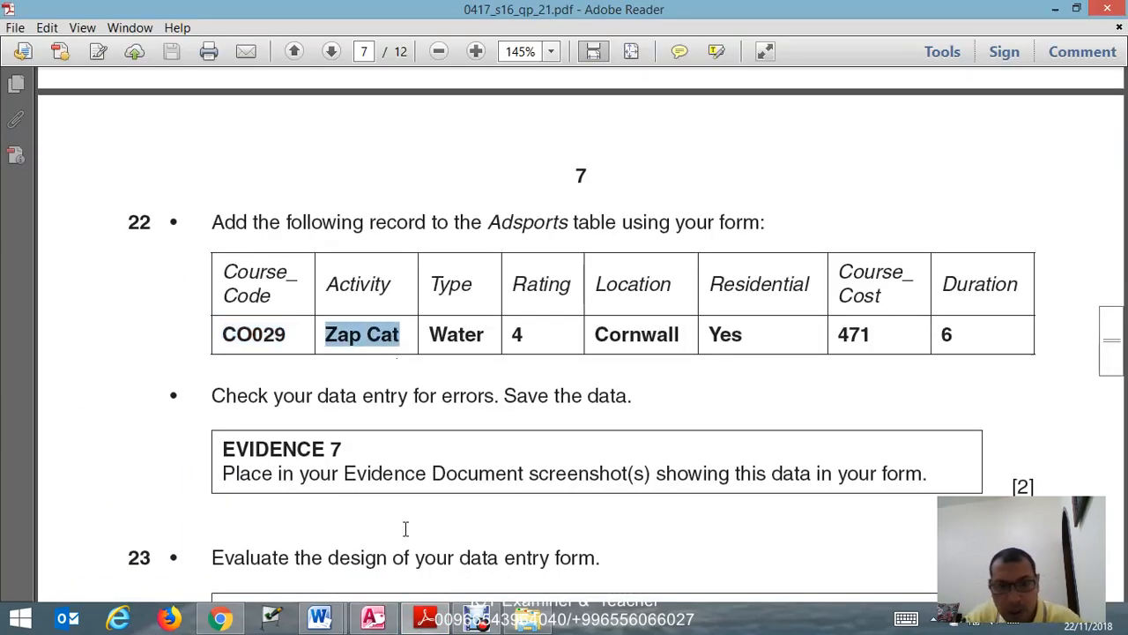
{"action": "left_click", "coordinate": [426, 621]}
{"action": "left_click", "coordinate": [380, 269]}
{"action": "key", "text": "ctrl+v"}
- Copy the Type value Water from the exam paper in Adobe Reader into the new record's Type field in Access
{"action": "left_click", "coordinate": [373, 299]}
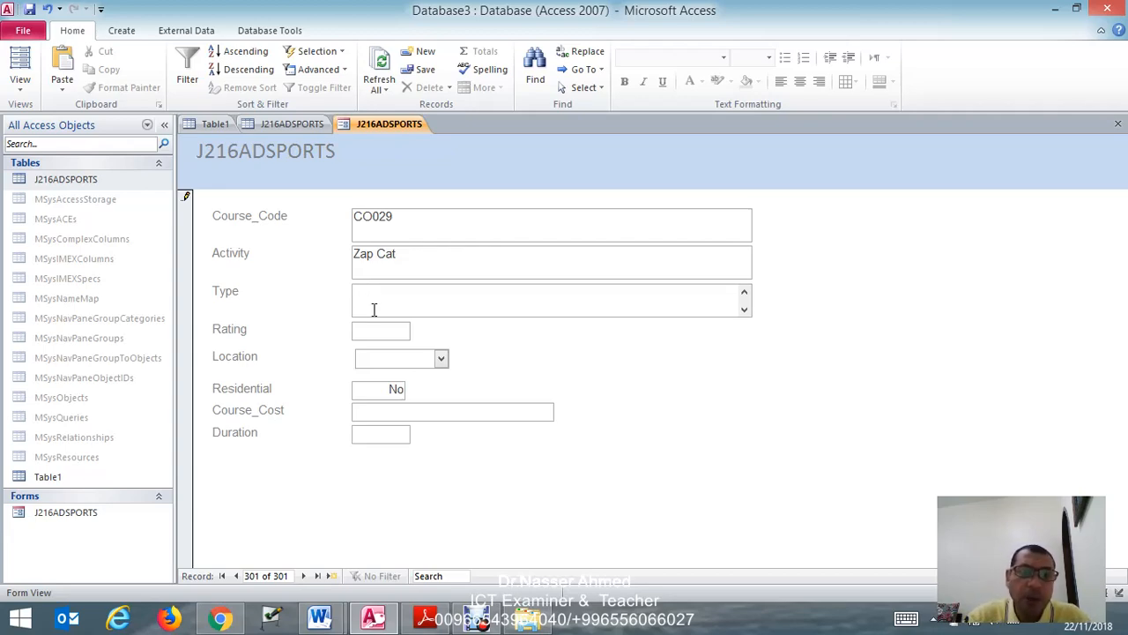
{"action": "left_click", "coordinate": [425, 617]}
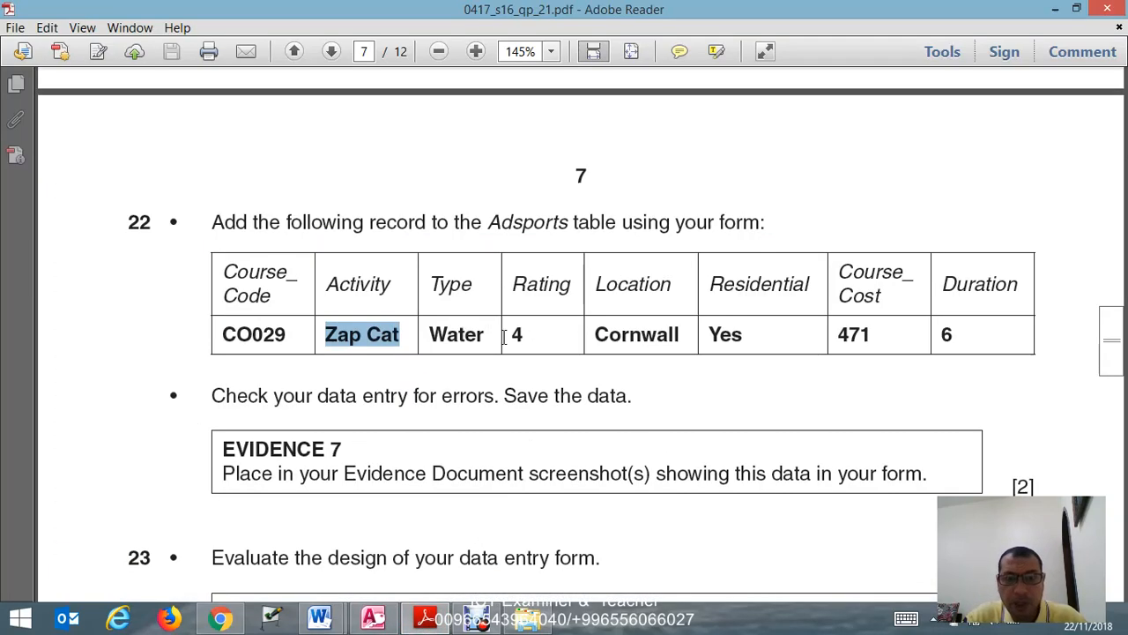
{"action": "left_click_drag", "start_coordinate": [427, 331], "coordinate": [482, 333]}
{"action": "key", "text": "ctrl+c"}
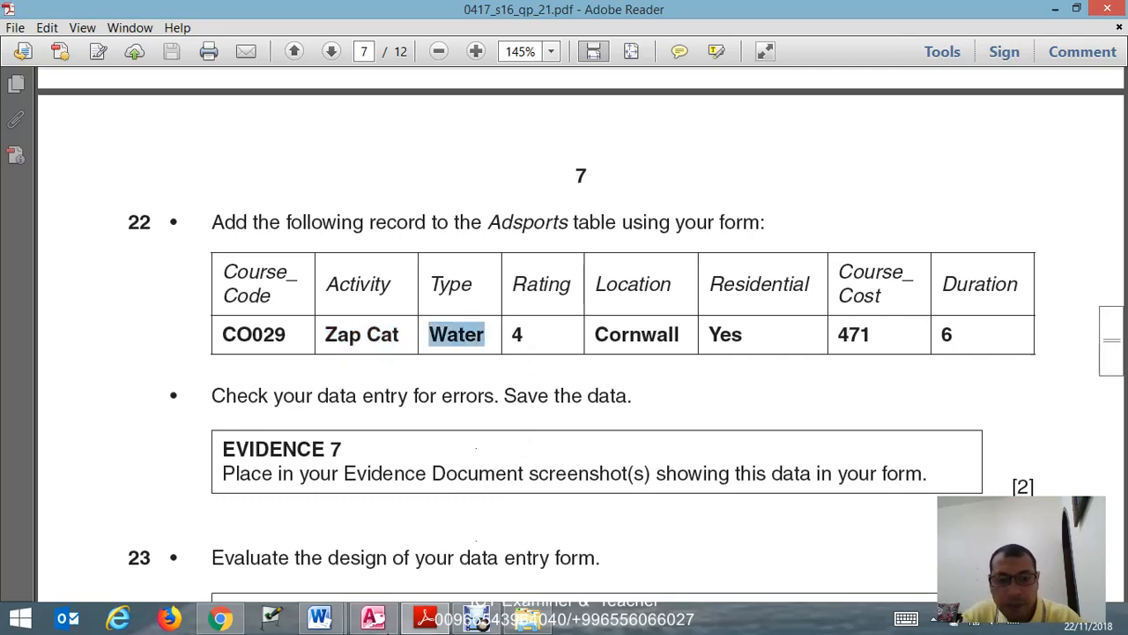
{"action": "left_click", "coordinate": [373, 617]}
{"action": "key", "text": "ctrl+v"}
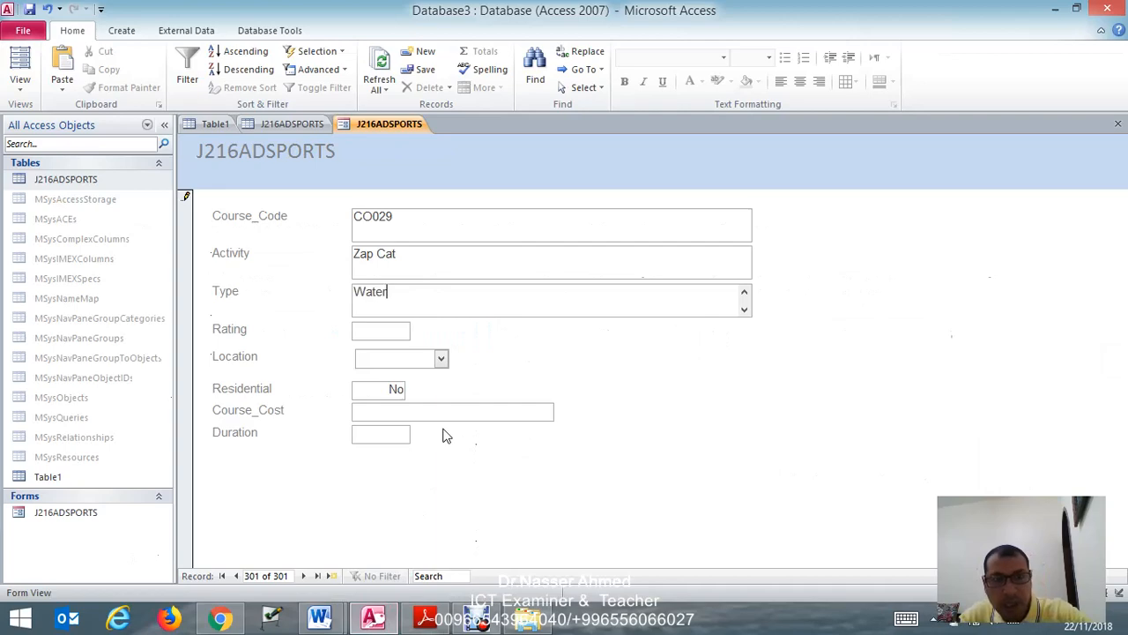
- Checking against the exam paper in Adobe Reader, set the new record's Rating to 4 and its Location to Cornwall in Access
{"action": "left_click", "coordinate": [391, 330]}
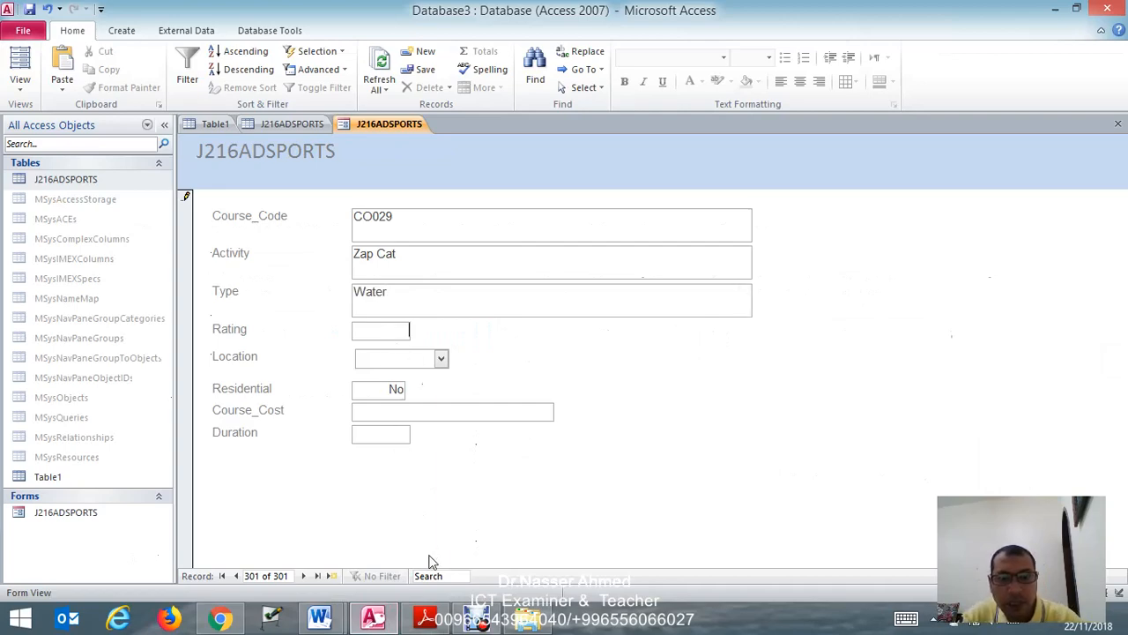
{"action": "left_click", "coordinate": [427, 617]}
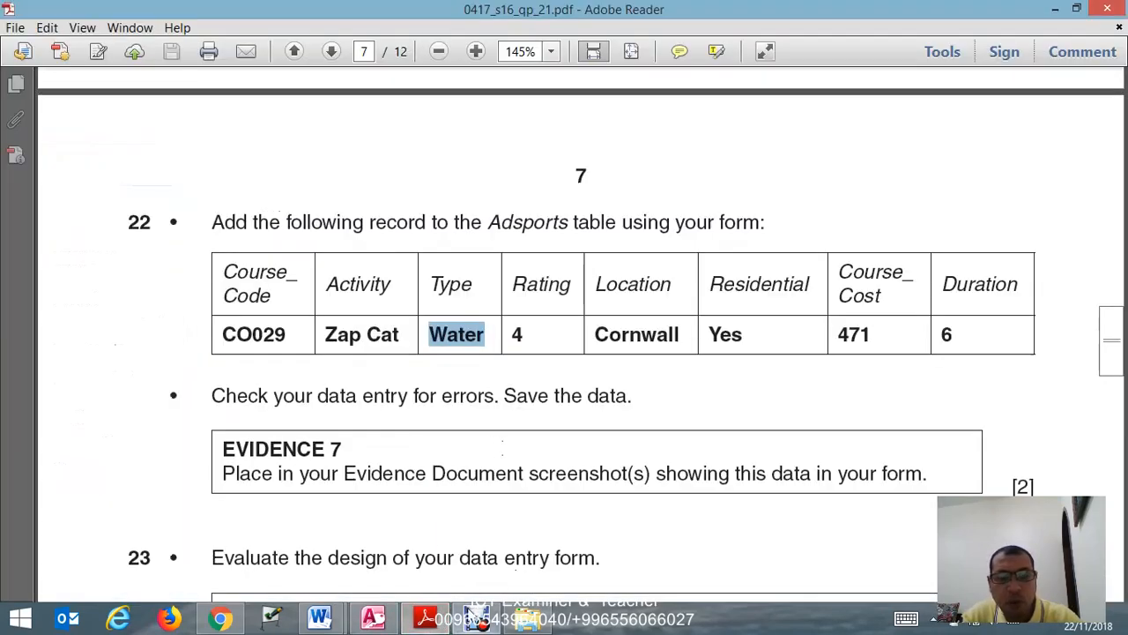
{"action": "left_click", "coordinate": [375, 617]}
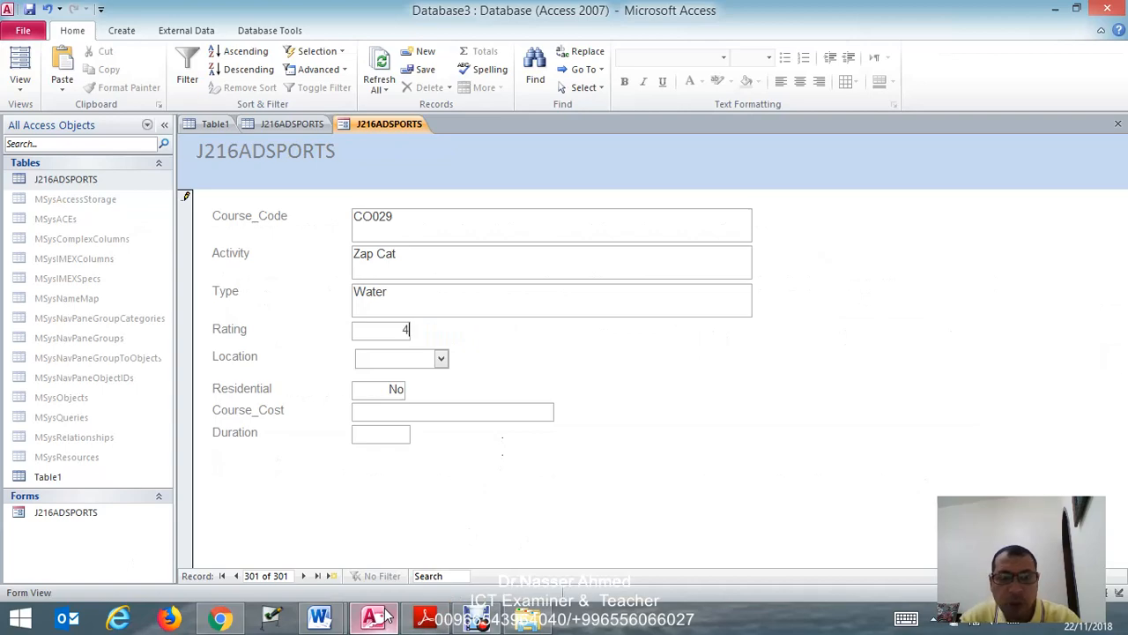
{"action": "left_click", "coordinate": [410, 358]}
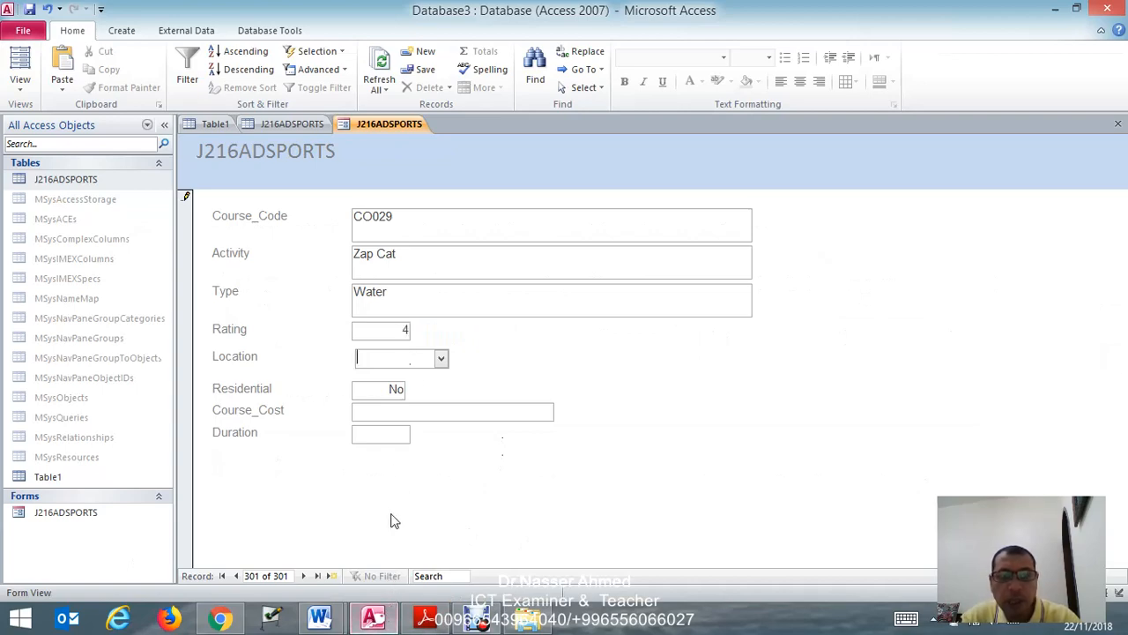
{"action": "left_click", "coordinate": [388, 621]}
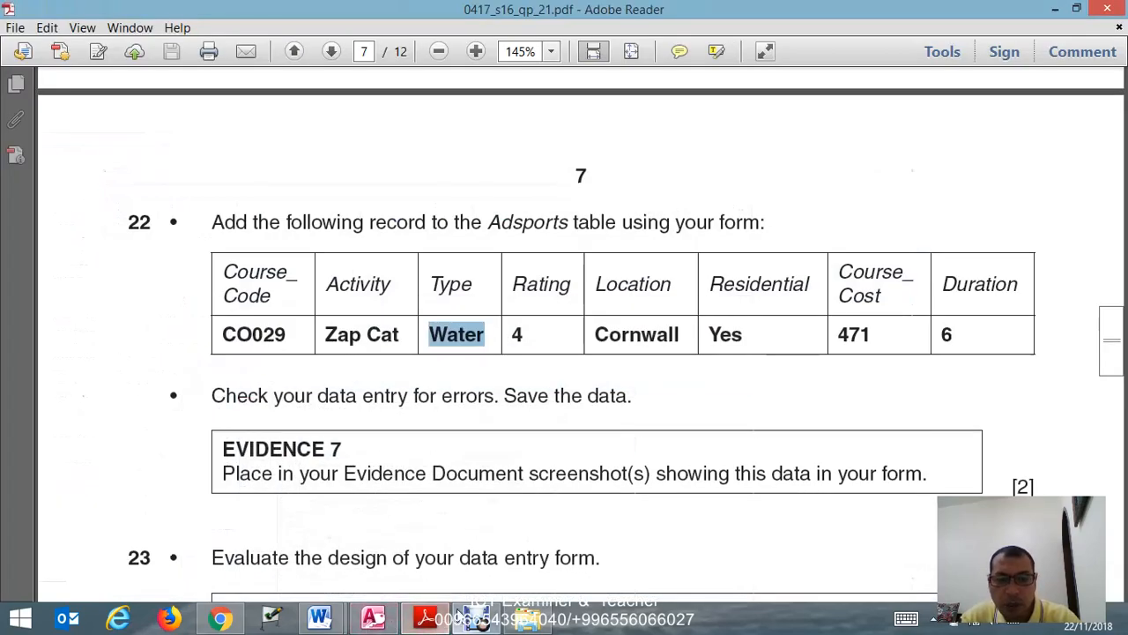
{"action": "left_click", "coordinate": [375, 617]}
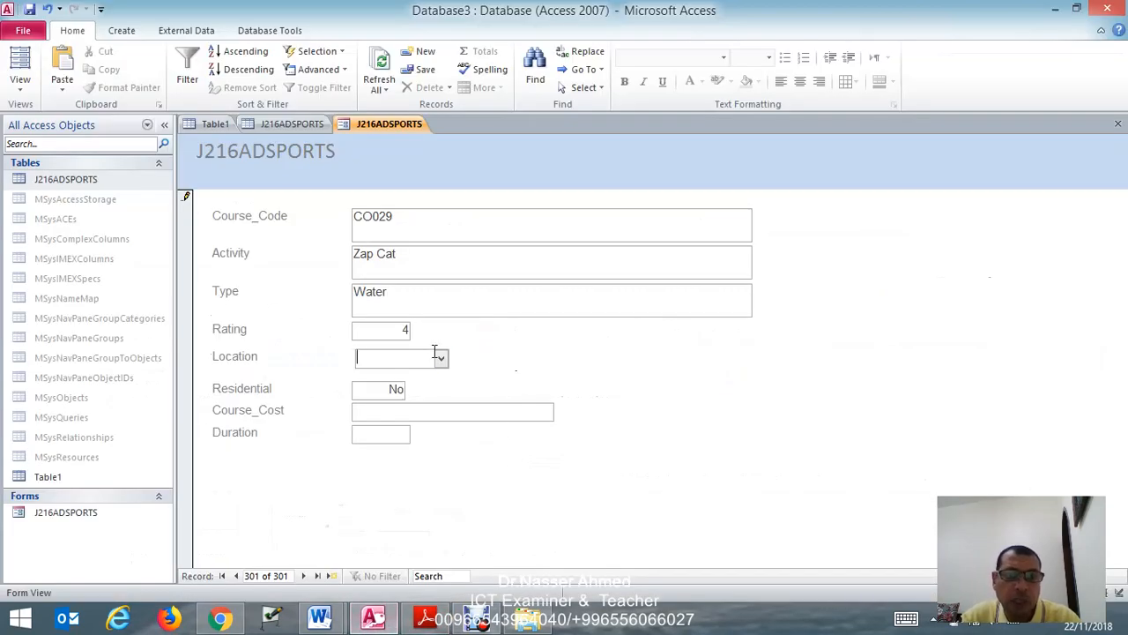
{"action": "left_click", "coordinate": [439, 358]}
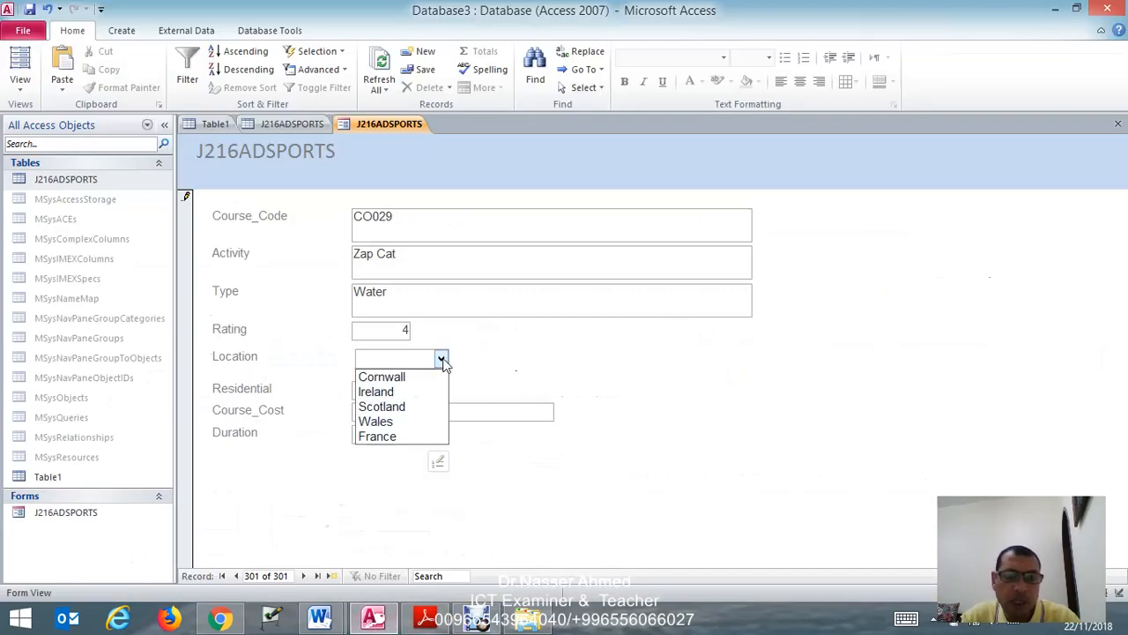
{"action": "left_click", "coordinate": [398, 379]}
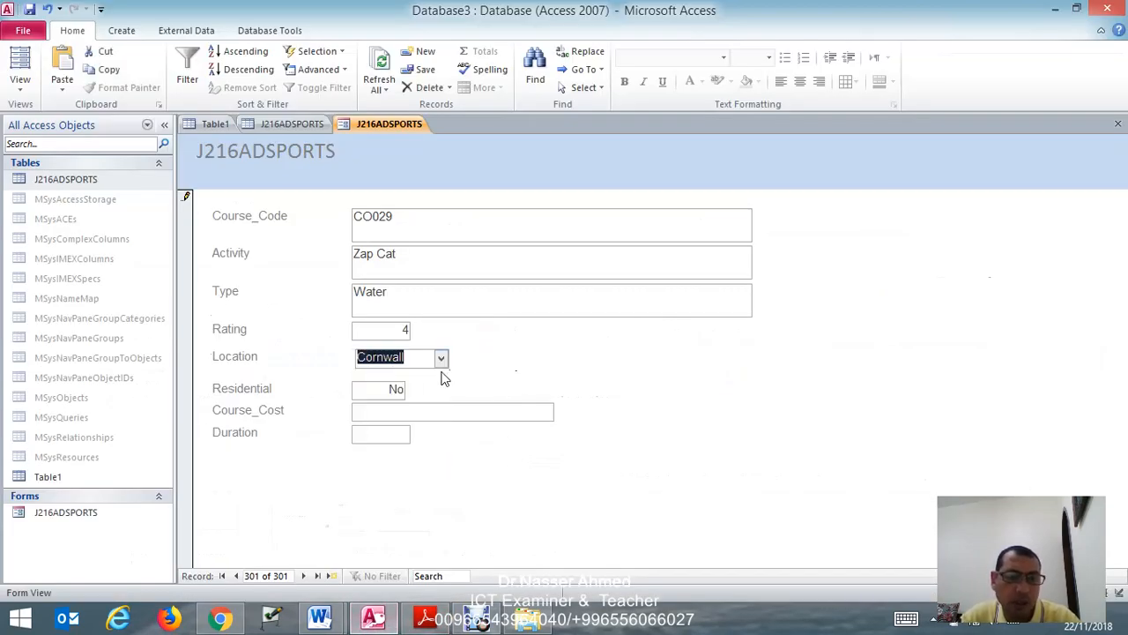
- Check the Residential value in Adobe Reader, and set the new record's Residential field to Yes in the Access form
{"action": "left_click", "coordinate": [422, 619]}
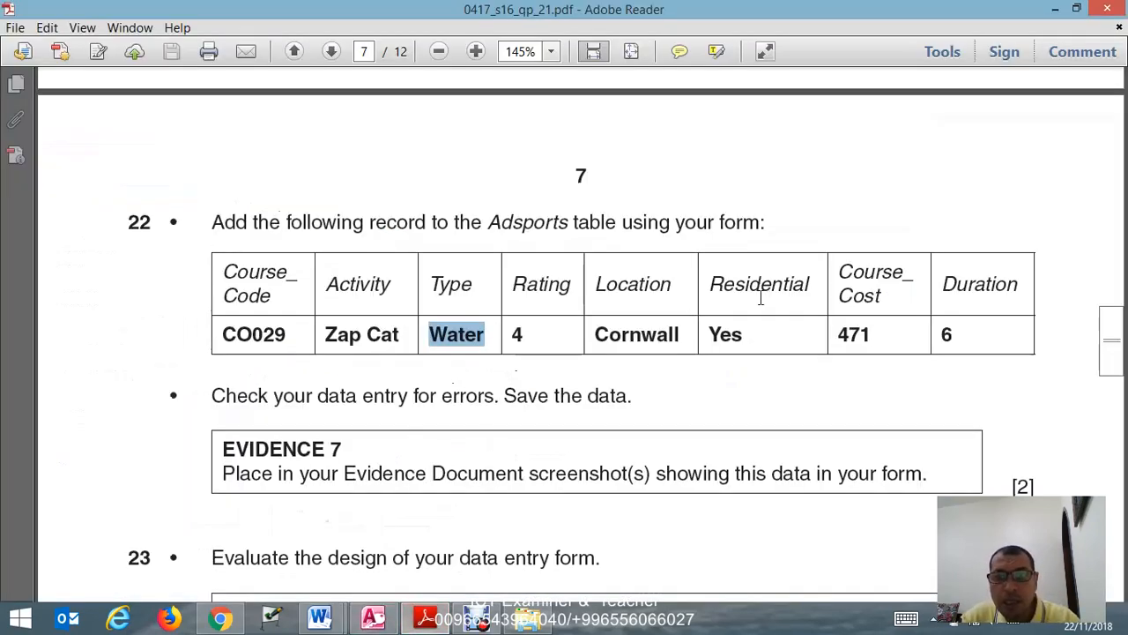
{"action": "left_click", "coordinate": [373, 618]}
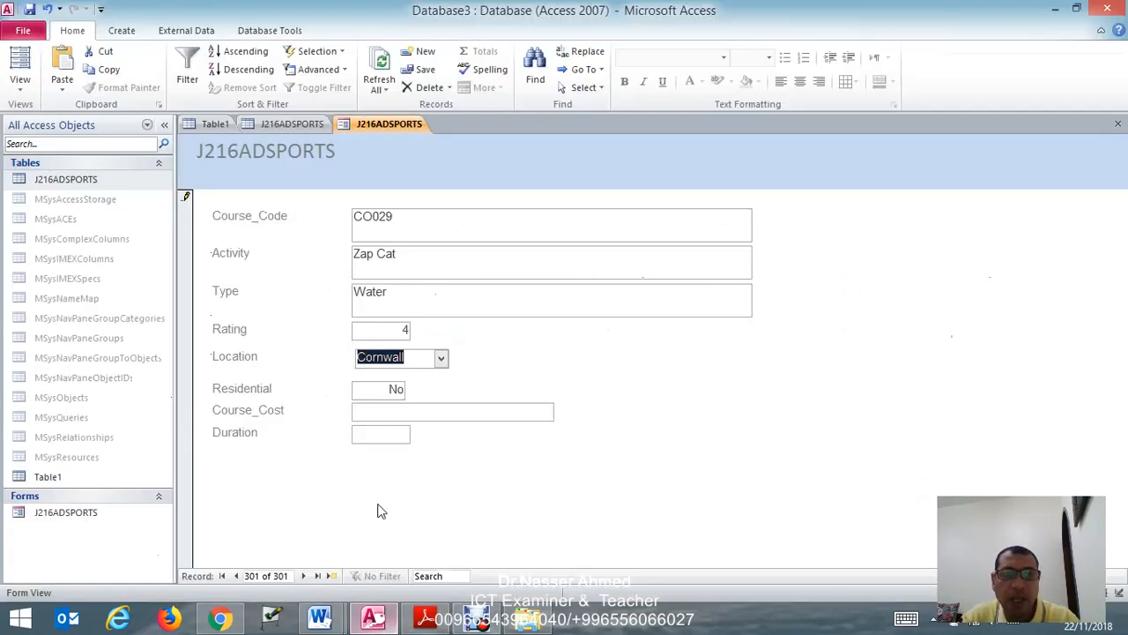
{"action": "left_click_drag", "start_coordinate": [379, 389], "coordinate": [407, 389]}
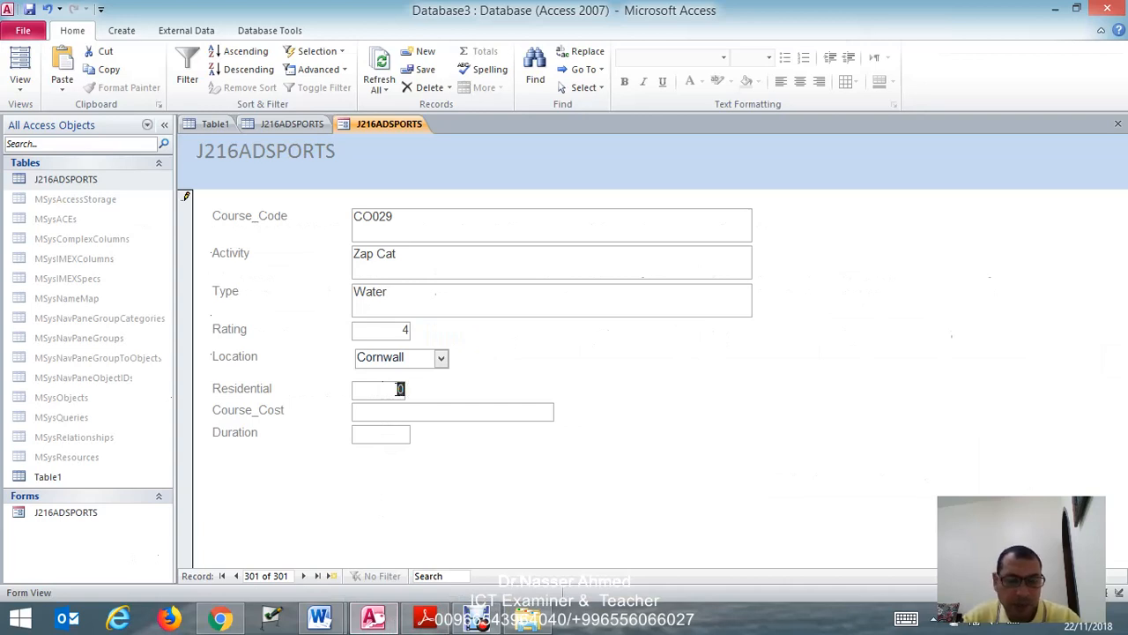
{"action": "type", "text": "yes"}
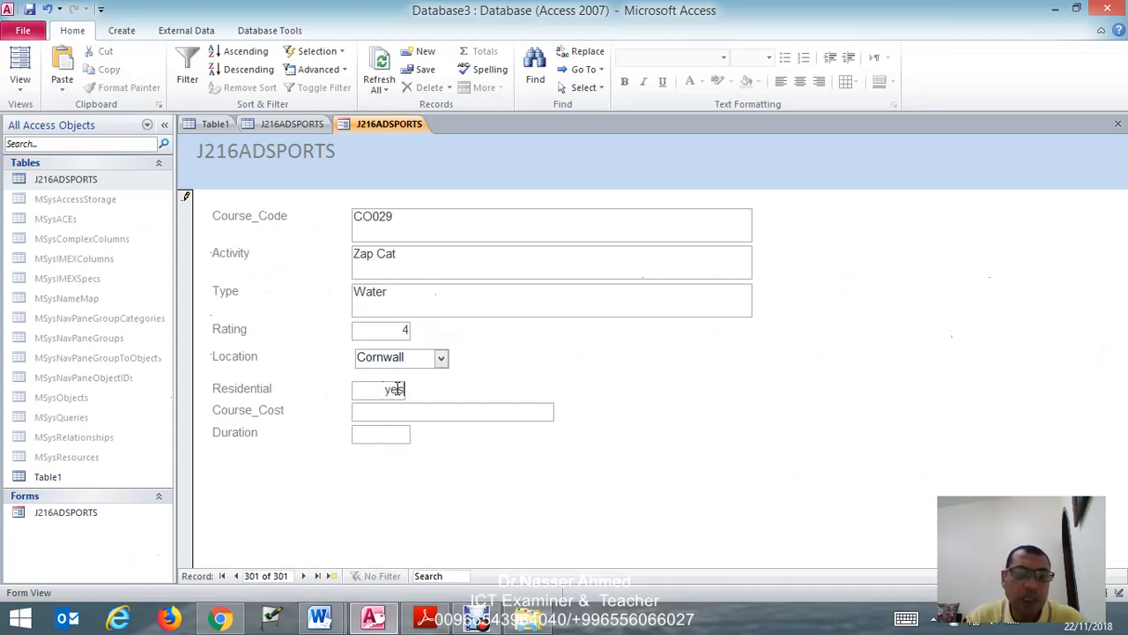
- Following the exam paper in Adobe Reader, set the new record's Course_Cost to 471 and its Duration to 6 in the Access form
{"action": "left_click", "coordinate": [419, 411]}
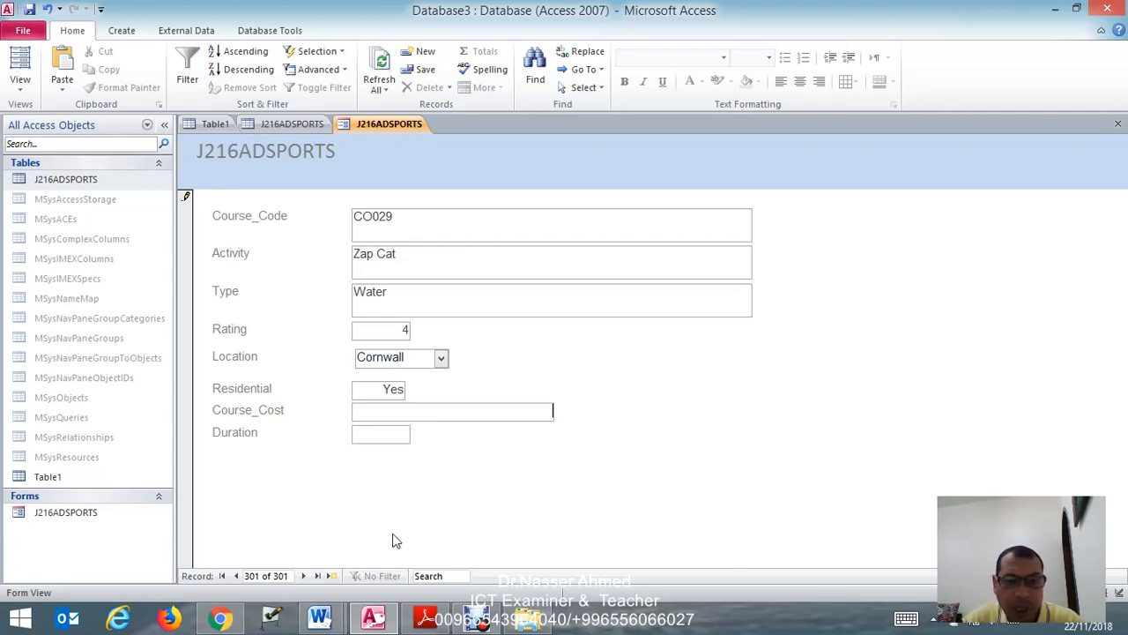
{"action": "left_click", "coordinate": [427, 618]}
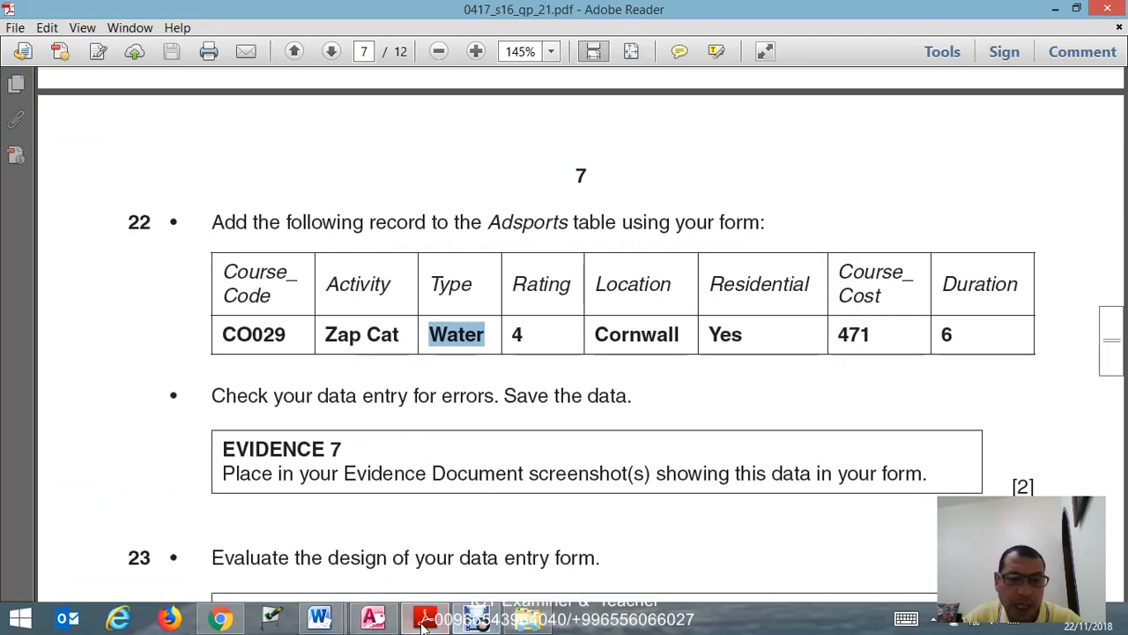
{"action": "left_click", "coordinate": [373, 619]}
{"action": "type", "text": "471"}
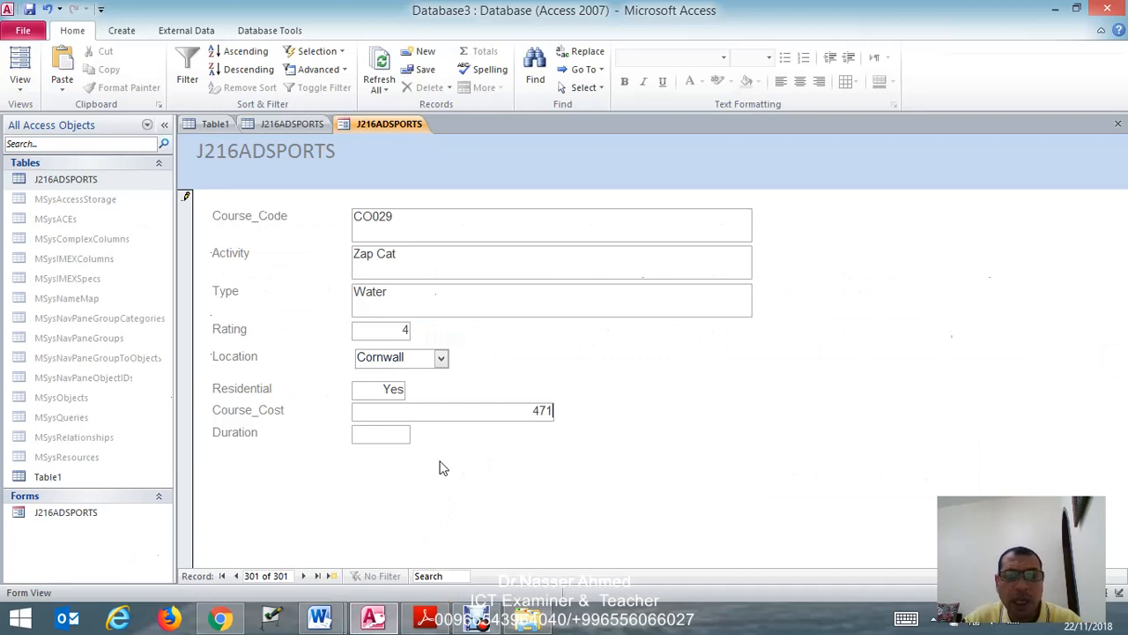
{"action": "left_click", "coordinate": [368, 439]}
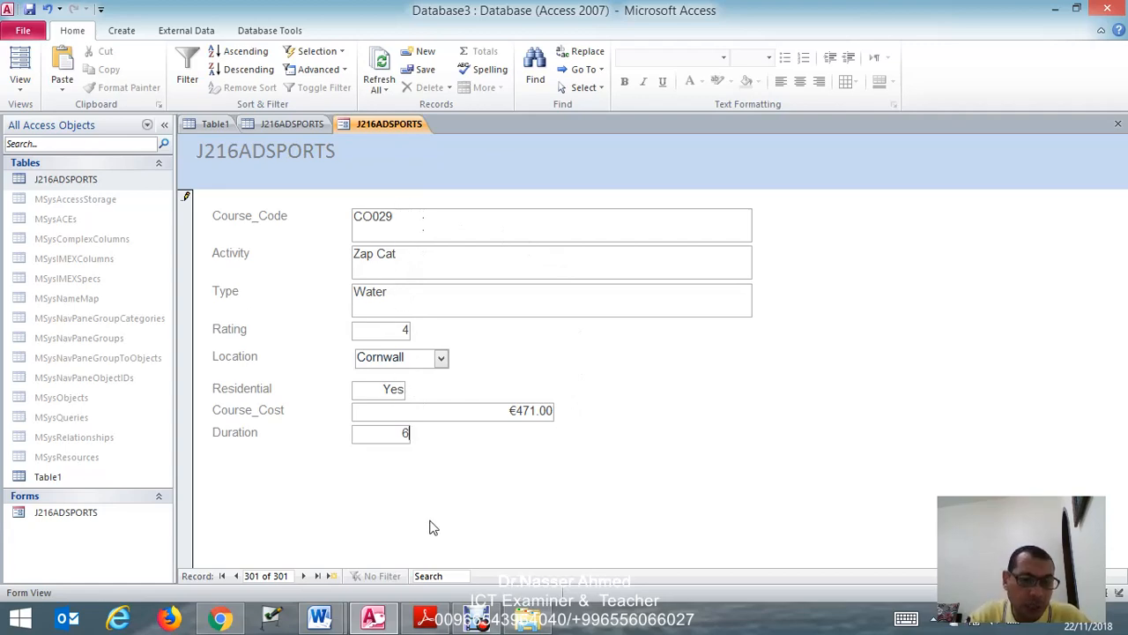
- Compare the completed CO029 record in the Access form with the record given in the exam paper in Adobe Reader
{"action": "left_click", "coordinate": [428, 617]}
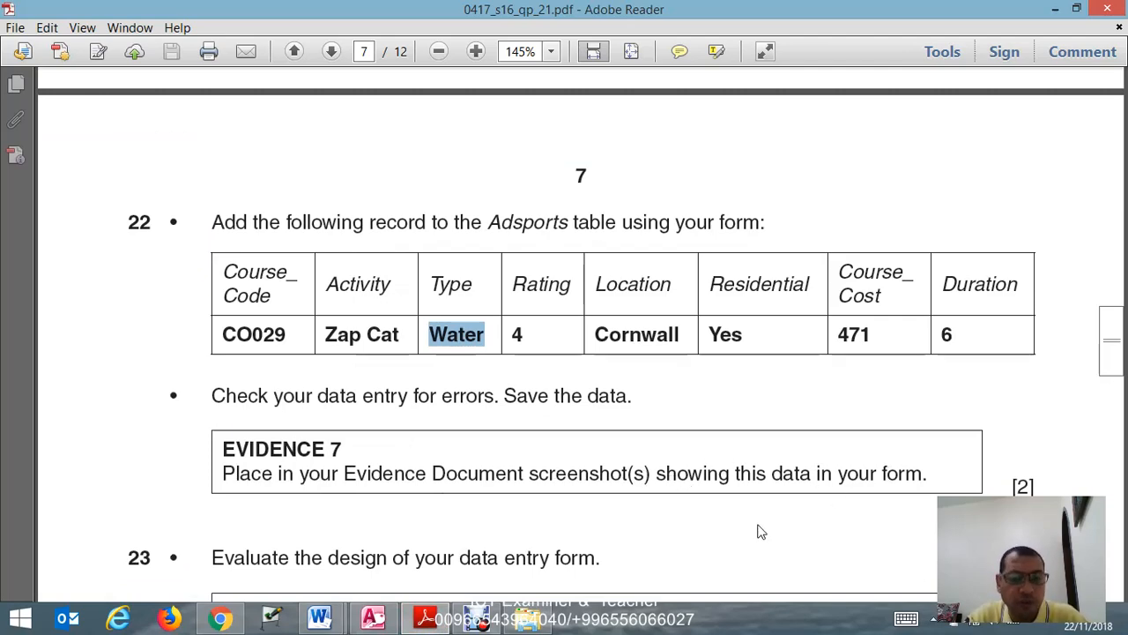
{"action": "left_click", "coordinate": [424, 622]}
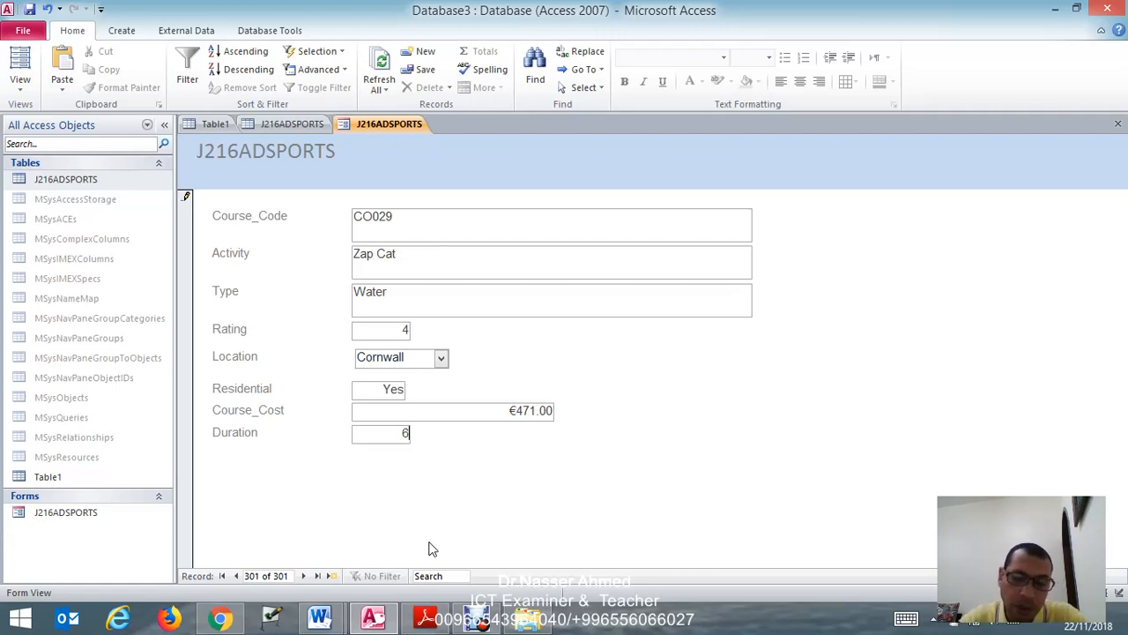
{"action": "left_click", "coordinate": [973, 622]}
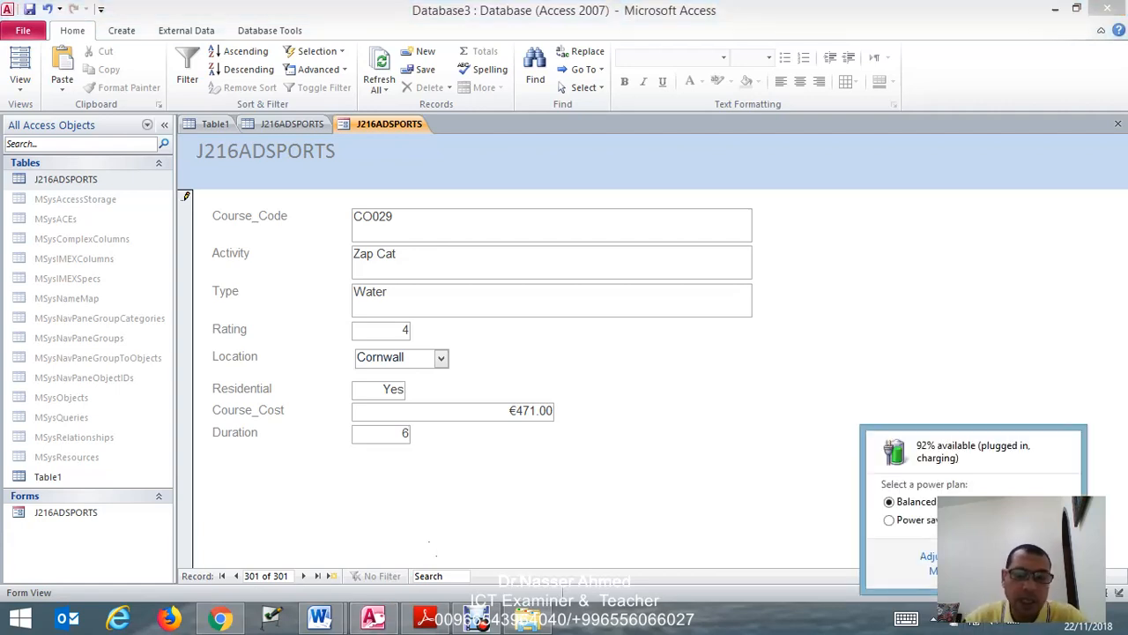
{"action": "left_click", "coordinate": [762, 490]}
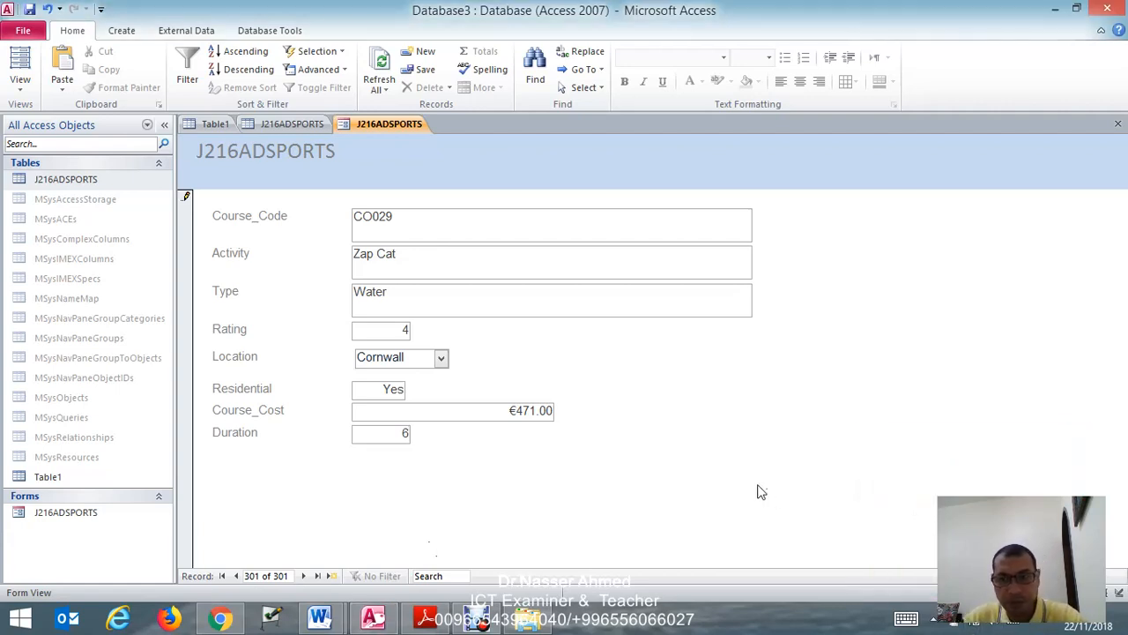
- Paste the screenshot of the completed form below the Step 22 - EVIDENCE 7 heading in J216EVIDENCE9999 in Word
{"action": "left_click", "coordinate": [319, 617]}
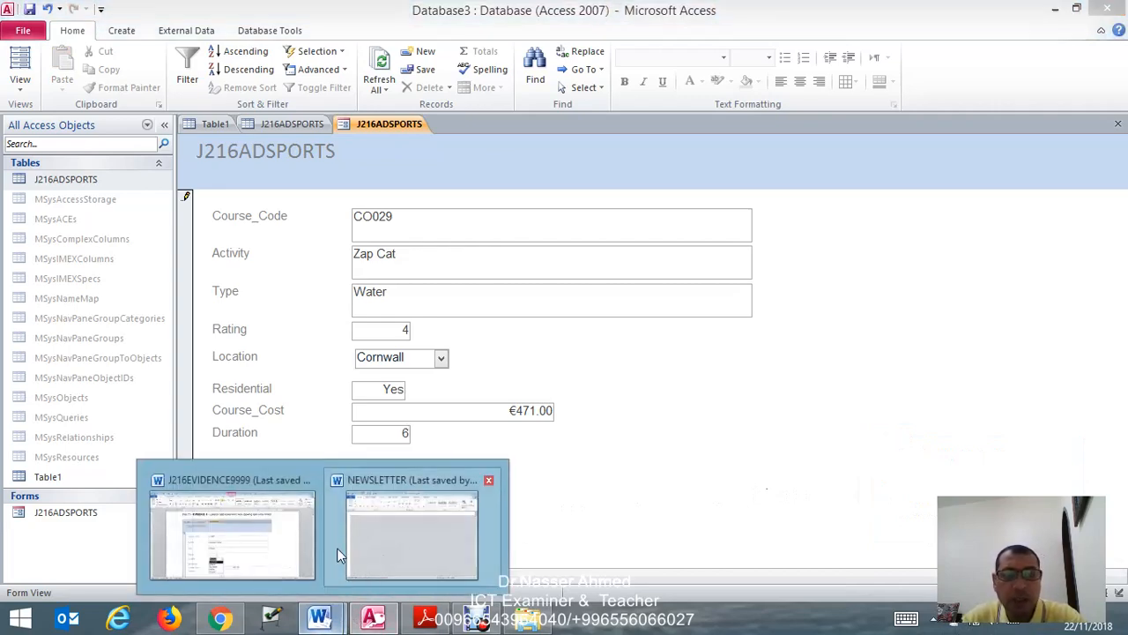
{"action": "left_click", "coordinate": [255, 552]}
{"action": "scroll", "coordinate": [320, 511], "scroll_direction": "down", "scroll_amount": 10}
{"action": "left_click", "coordinate": [283, 342]}
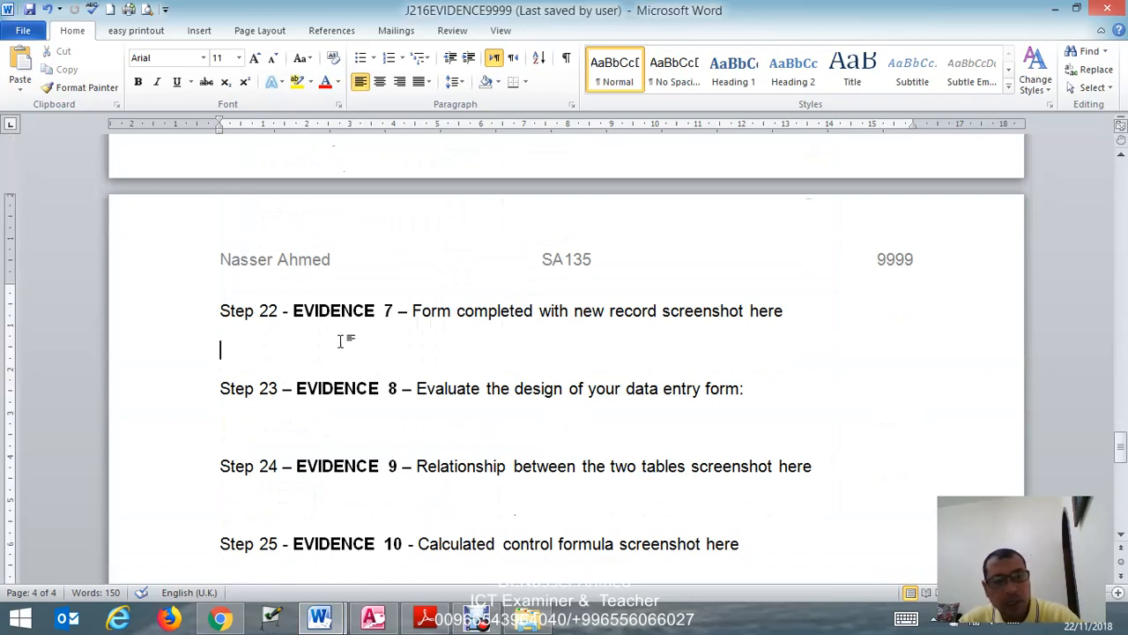
{"action": "right_click", "coordinate": [252, 351]}
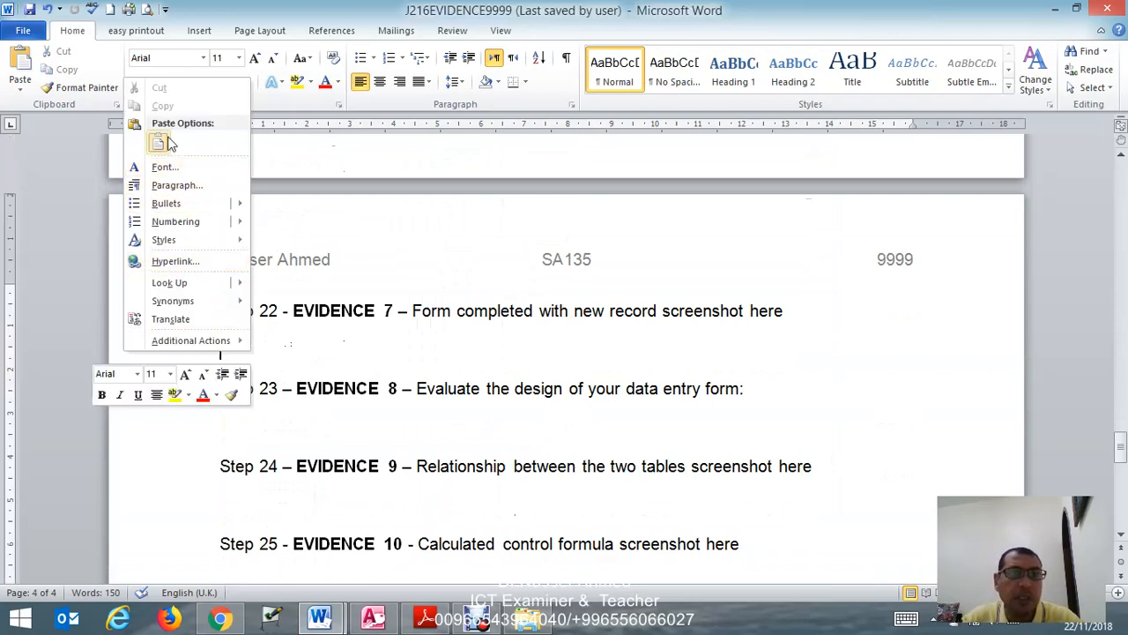
{"action": "left_click", "coordinate": [159, 142]}
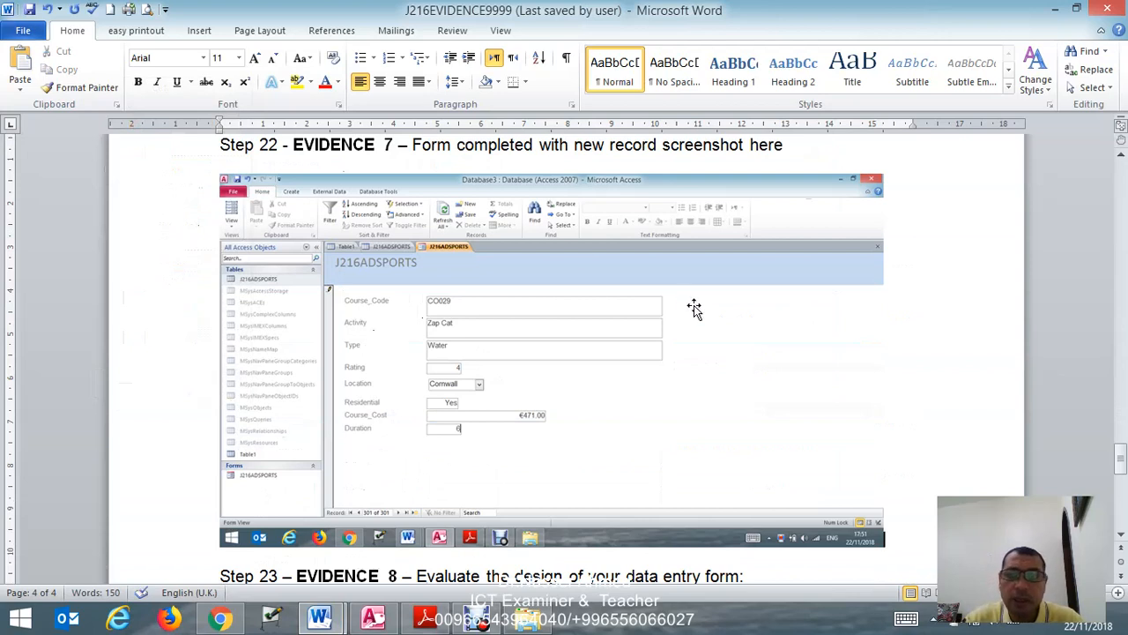
- Crop the EVIDENCE 7 screenshot on all four sides so only the form with its tabs and record fields remains
{"action": "left_click", "coordinate": [783, 344]}
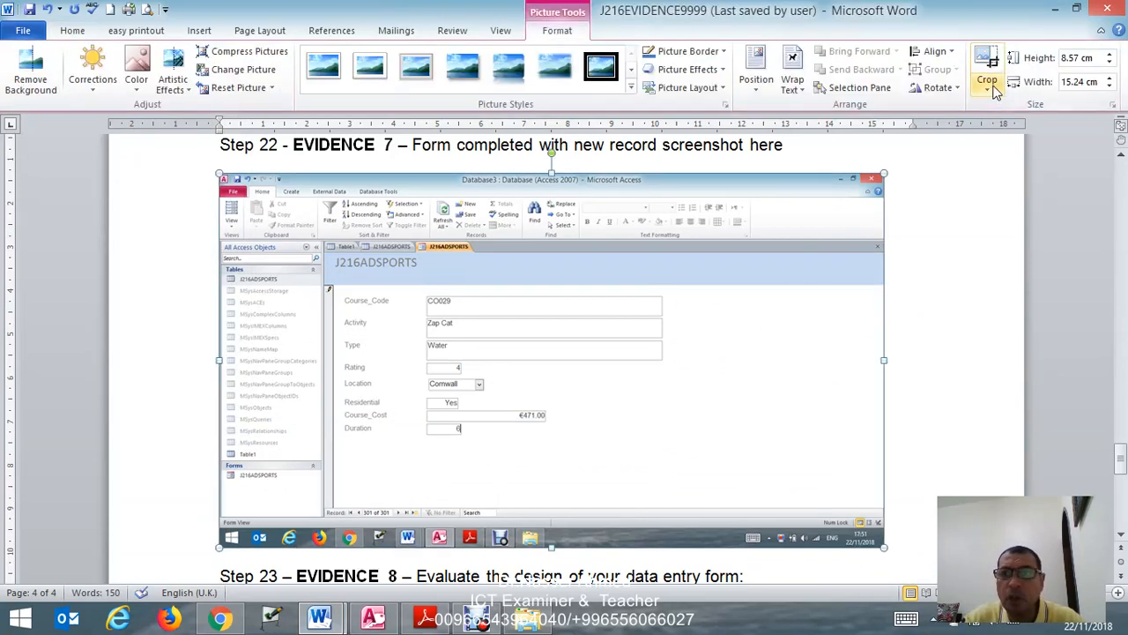
{"action": "left_click", "coordinate": [987, 85]}
{"action": "left_click", "coordinate": [933, 108]}
{"action": "left_click_drag", "start_coordinate": [883, 362], "coordinate": [678, 365]}
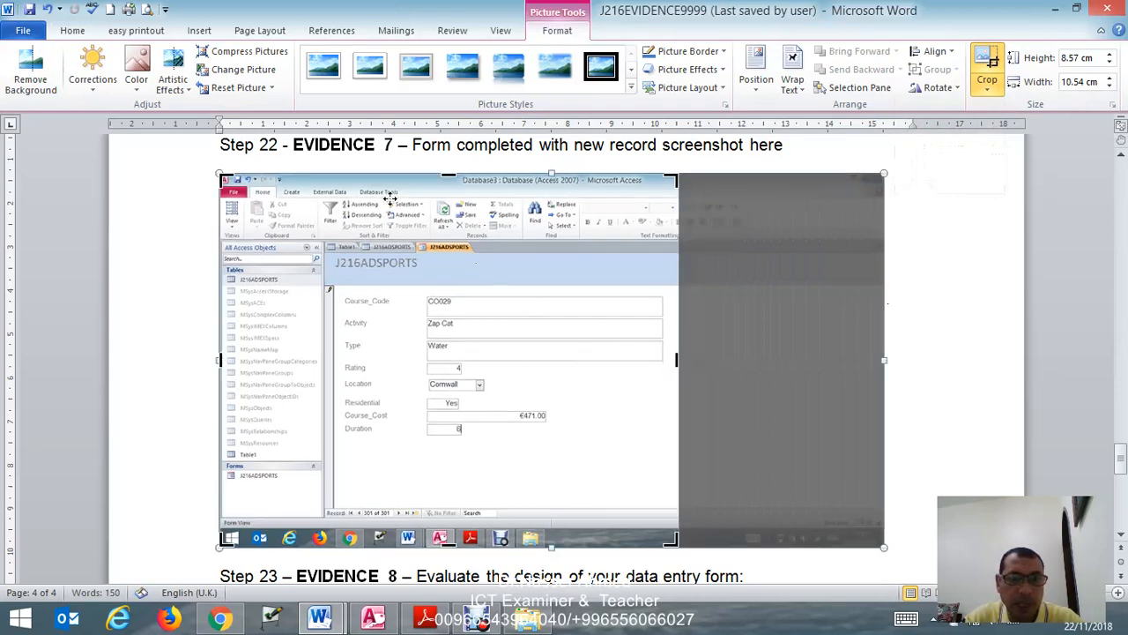
{"action": "left_click_drag", "start_coordinate": [443, 174], "coordinate": [433, 239]}
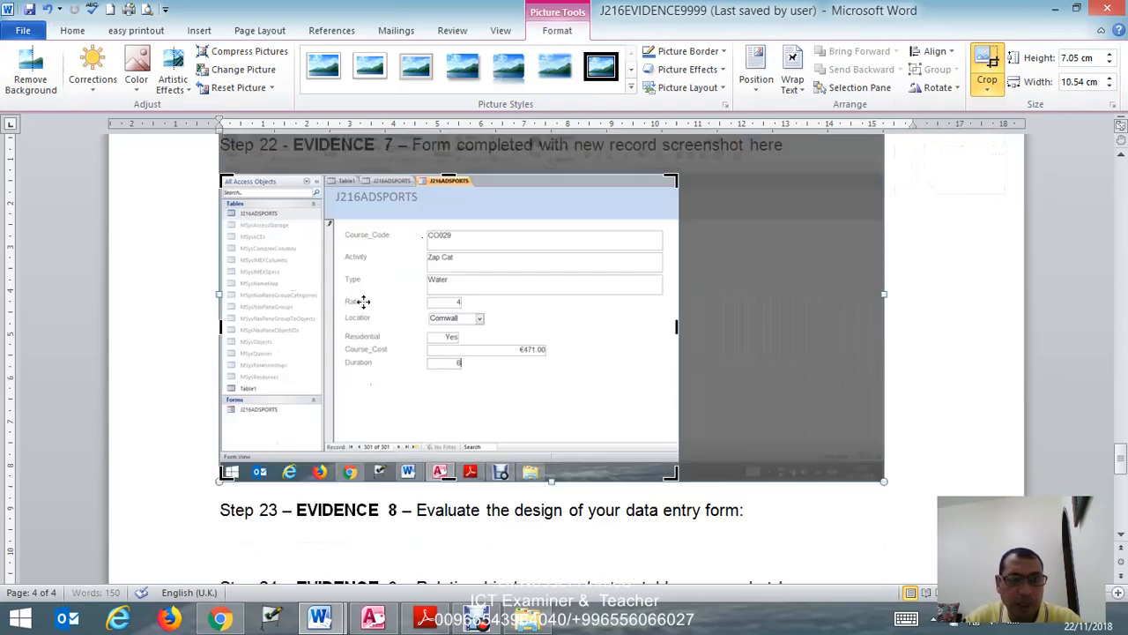
{"action": "left_click_drag", "start_coordinate": [224, 328], "coordinate": [324, 340]}
{"action": "left_click_drag", "start_coordinate": [399, 474], "coordinate": [419, 391]}
{"action": "left_click", "coordinate": [869, 255]}
- Enlarge the cropped EVIDENCE 7 screenshot to about 14 cm wide, stretch its height to match, and save the evidence document
{"action": "left_click", "coordinate": [524, 275]}
{"action": "left_click_drag", "start_coordinate": [575, 284], "coordinate": [840, 314]}
{"action": "scroll", "coordinate": [765, 343], "scroll_direction": "down", "scroll_amount": 2}
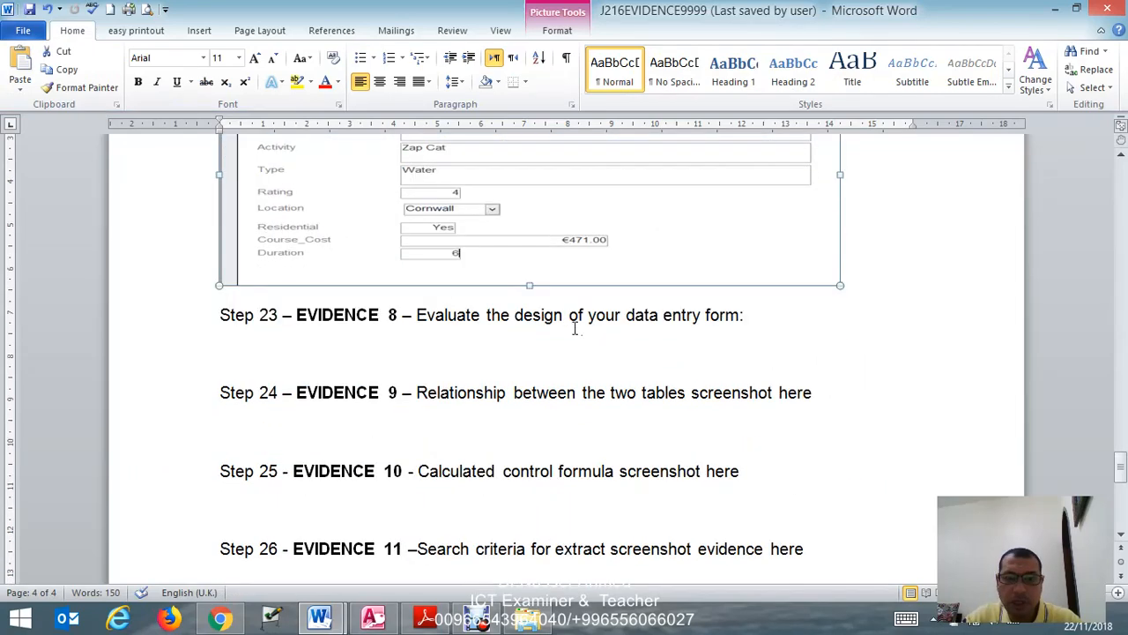
{"action": "left_click_drag", "start_coordinate": [528, 291], "coordinate": [516, 474]}
{"action": "scroll", "coordinate": [521, 465], "scroll_direction": "up", "scroll_amount": 2}
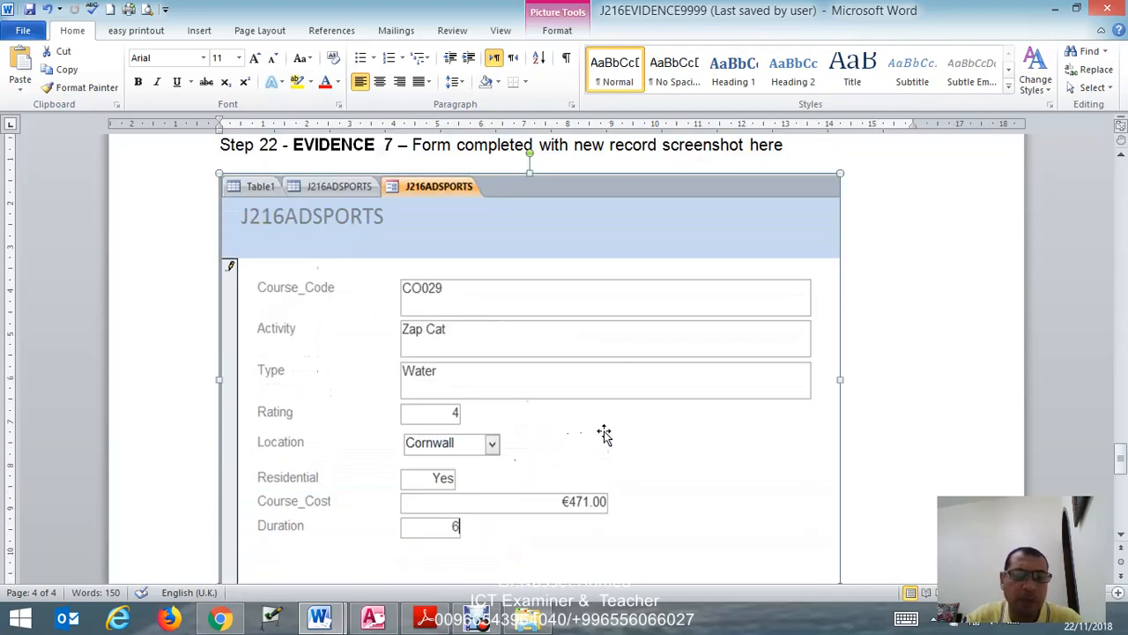
{"action": "scroll", "coordinate": [607, 430], "scroll_direction": "down", "scroll_amount": 2}
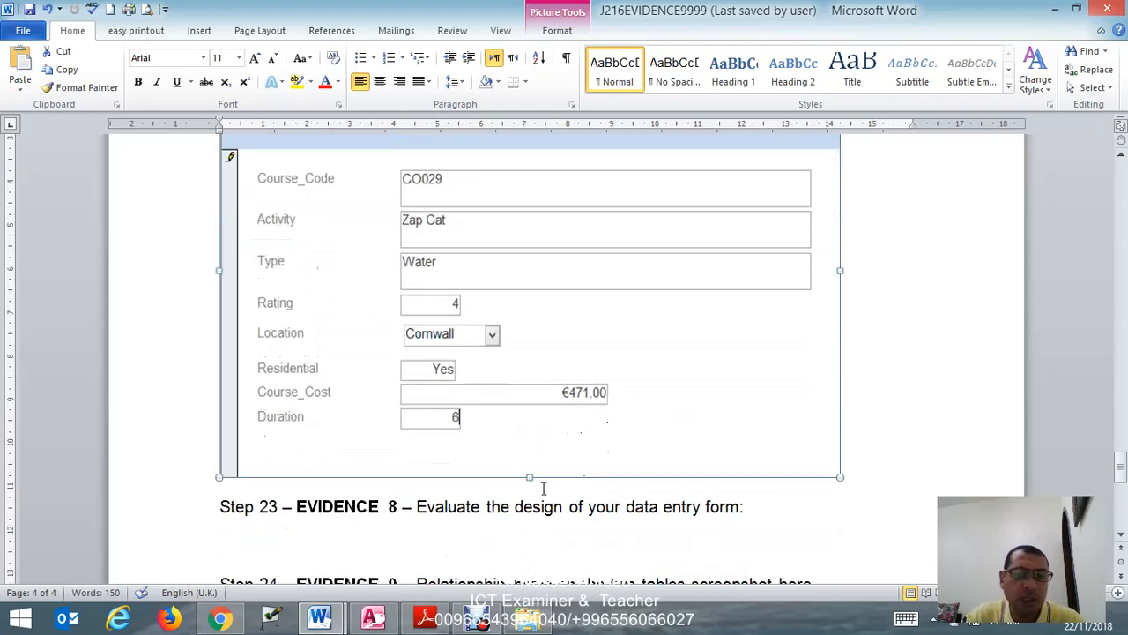
{"action": "scroll", "coordinate": [617, 410], "scroll_direction": "up", "scroll_amount": 2}
{"action": "scroll", "coordinate": [642, 400], "scroll_direction": "down", "scroll_amount": 2}
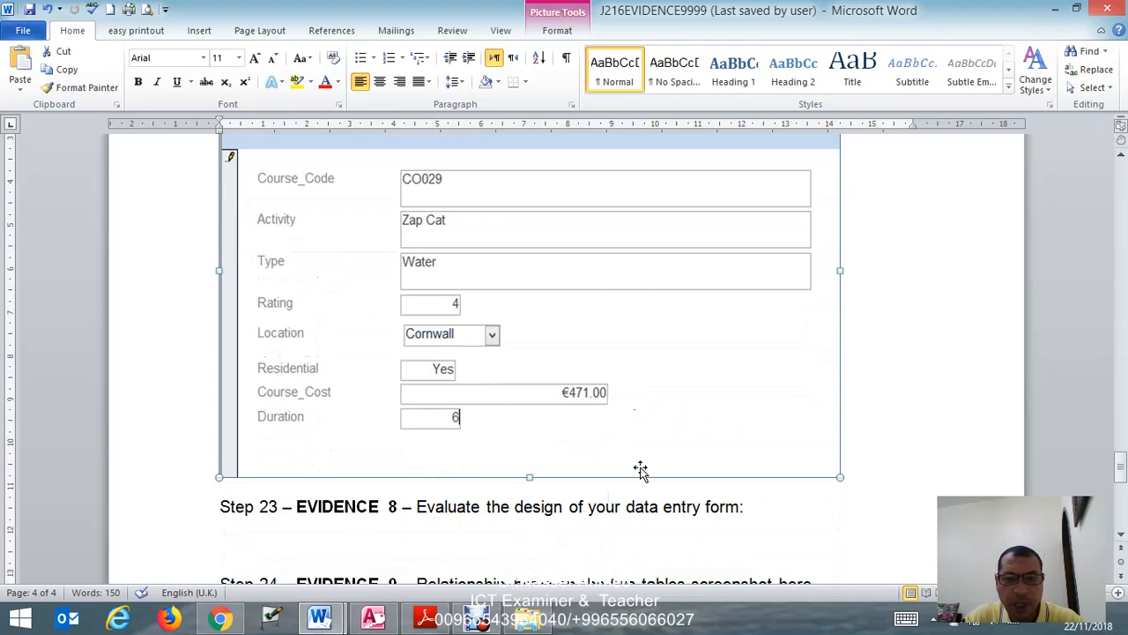
{"action": "left_click", "coordinate": [29, 10]}
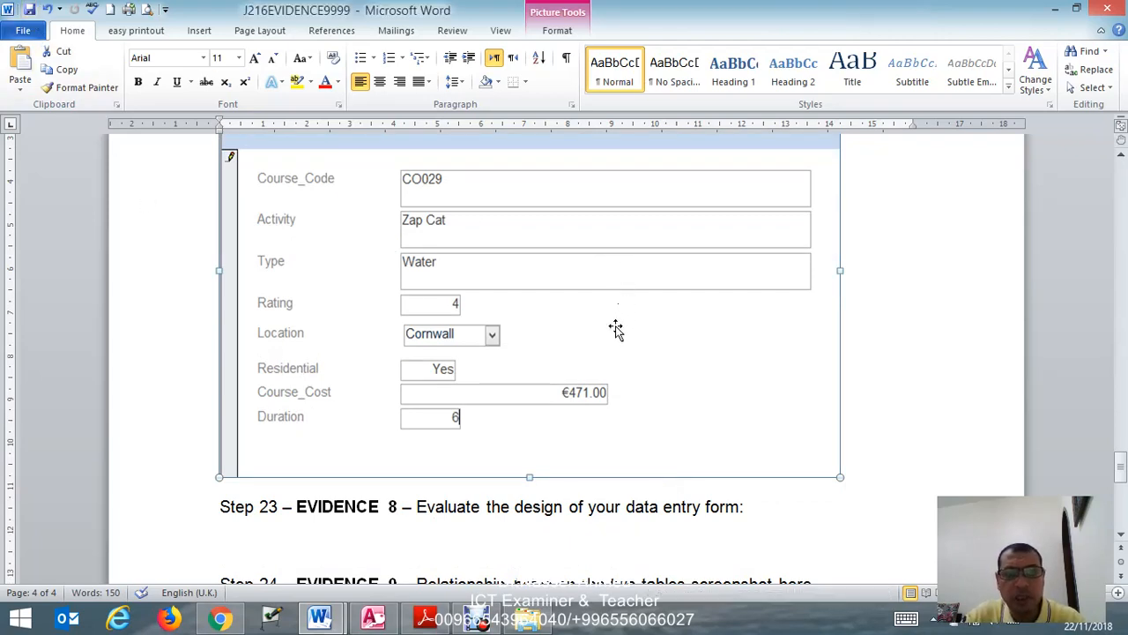
{"action": "scroll", "coordinate": [584, 396], "scroll_direction": "up", "scroll_amount": 2}
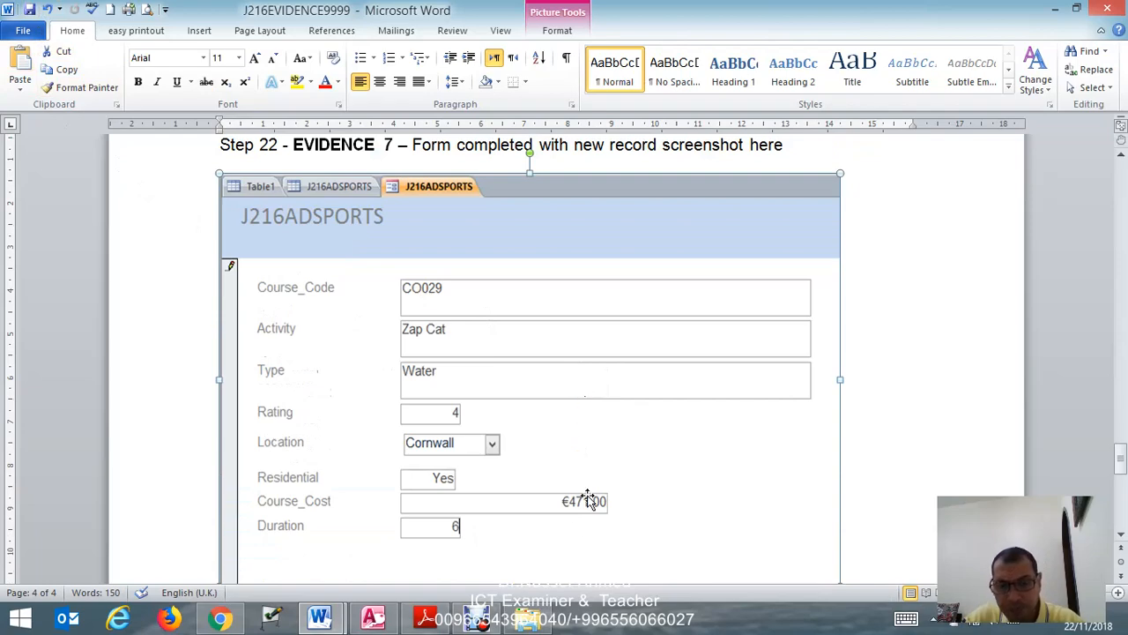
- Read tasks 23 and 24 of the exam paper in Adobe Reader and review the data entry form's design in Access
{"action": "left_click", "coordinate": [428, 613]}
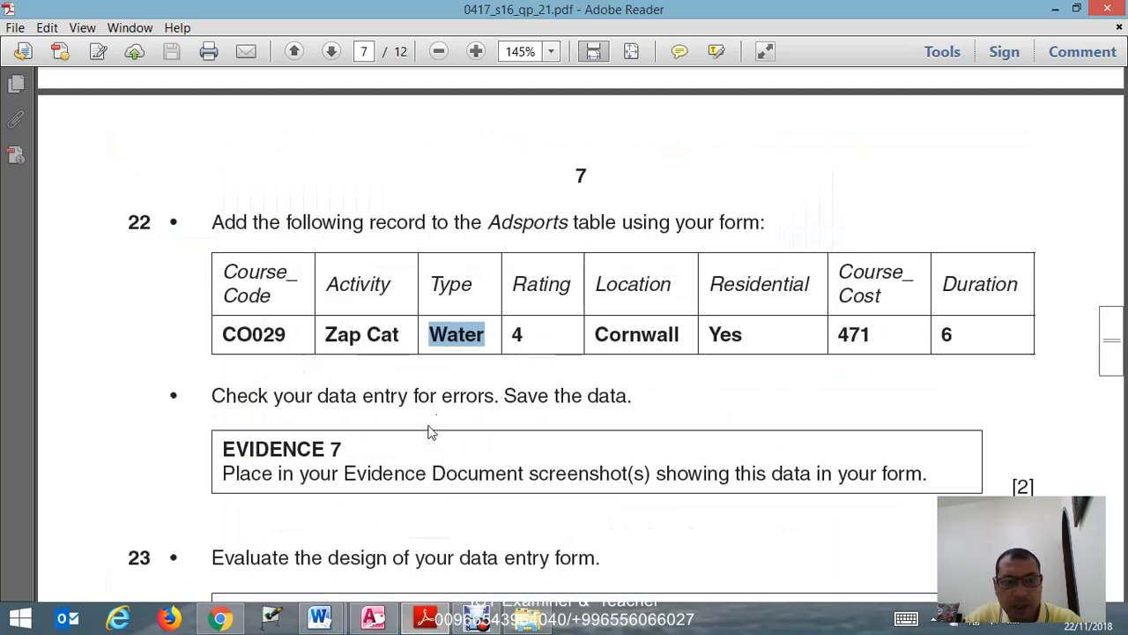
{"action": "scroll", "coordinate": [432, 427], "scroll_direction": "down", "scroll_amount": 2}
{"action": "scroll", "coordinate": [429, 408], "scroll_direction": "down", "scroll_amount": 2}
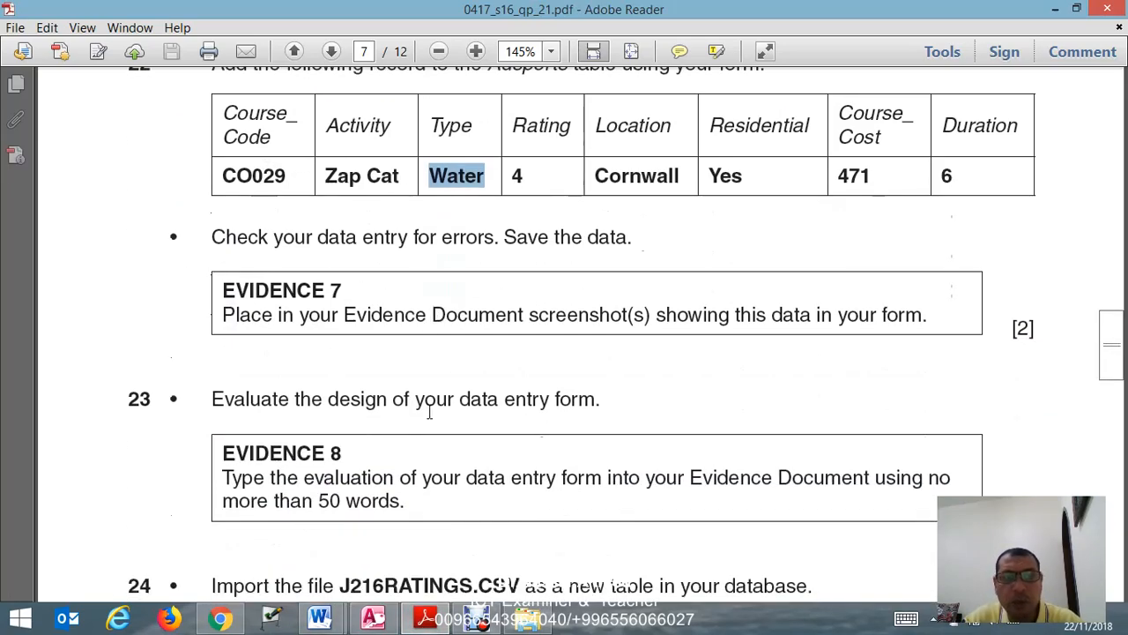
{"action": "scroll", "coordinate": [431, 389], "scroll_direction": "down", "scroll_amount": 3}
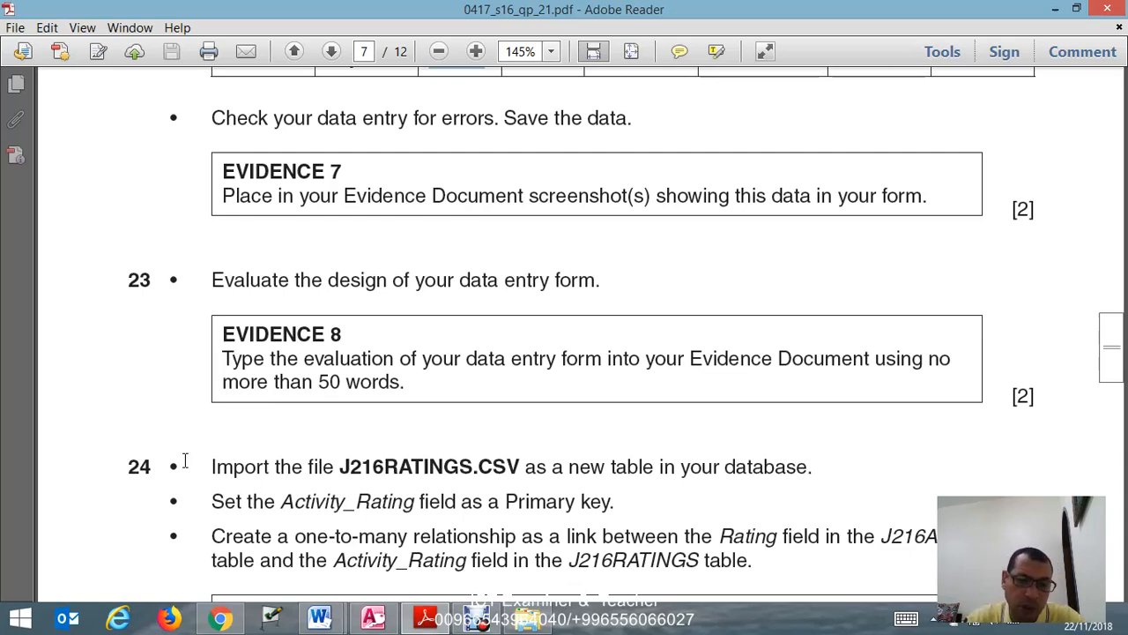
{"action": "left_click", "coordinate": [378, 619]}
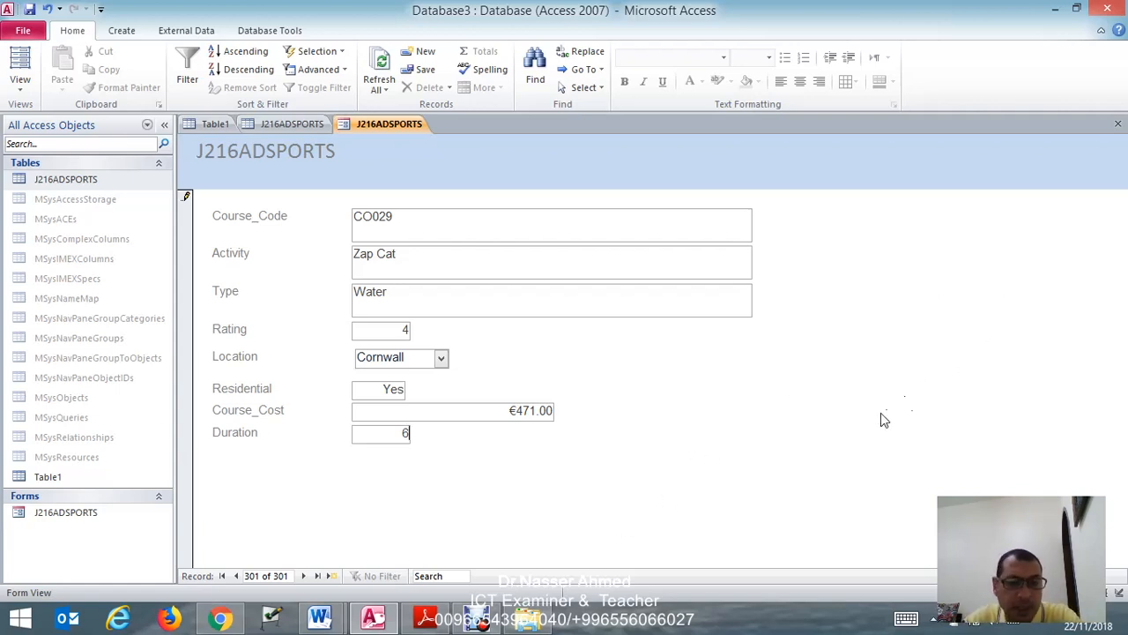
{"action": "left_click", "coordinate": [438, 620]}
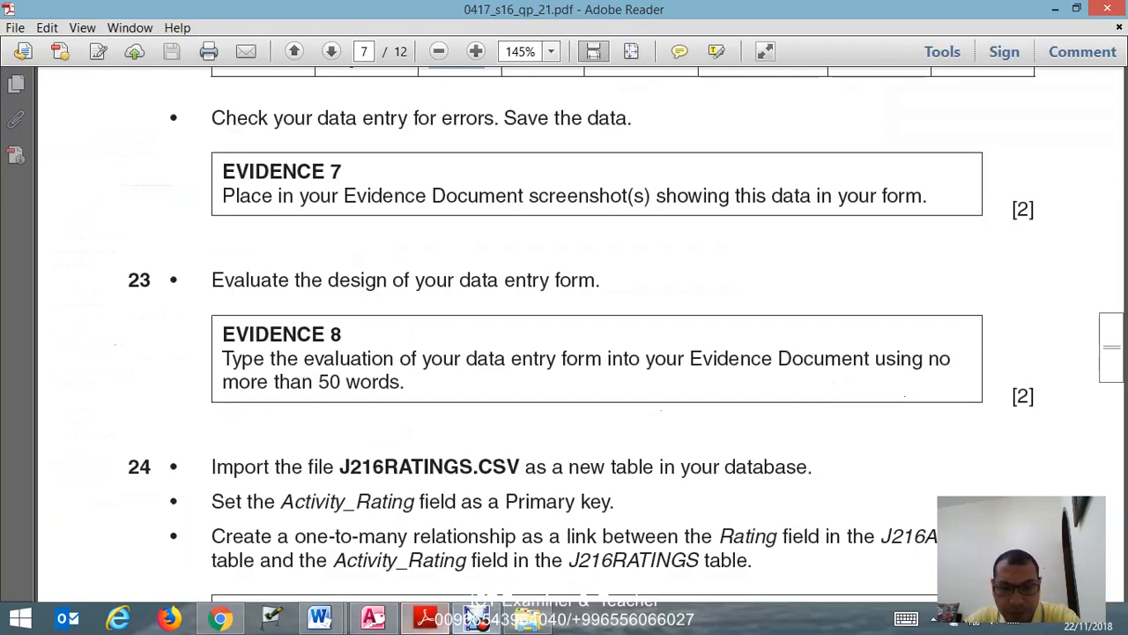
- Check the JUNE2016P21 folder in File Explorer, and minimise the open windows to reach the desktop
{"action": "left_click", "coordinate": [527, 617]}
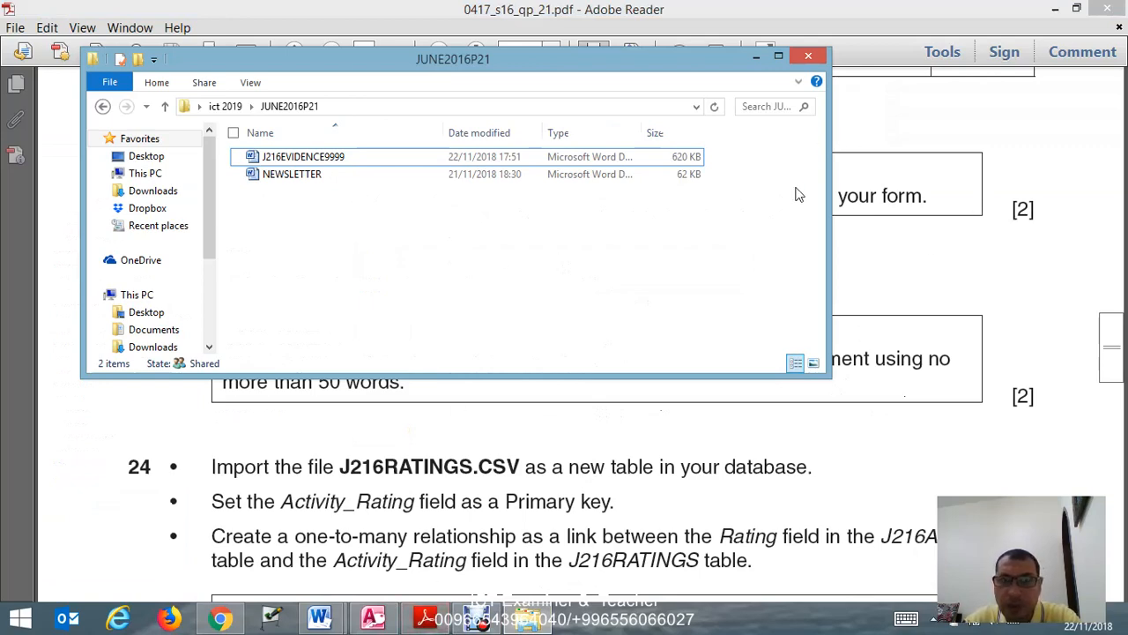
{"action": "left_click", "coordinate": [757, 57]}
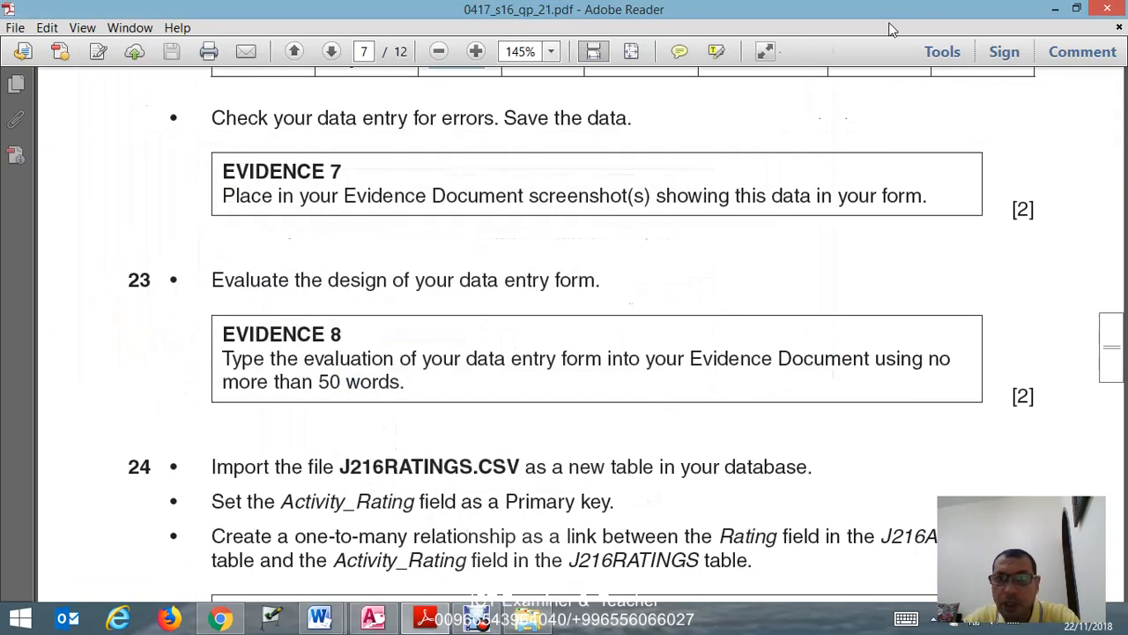
{"action": "left_click", "coordinate": [1056, 9]}
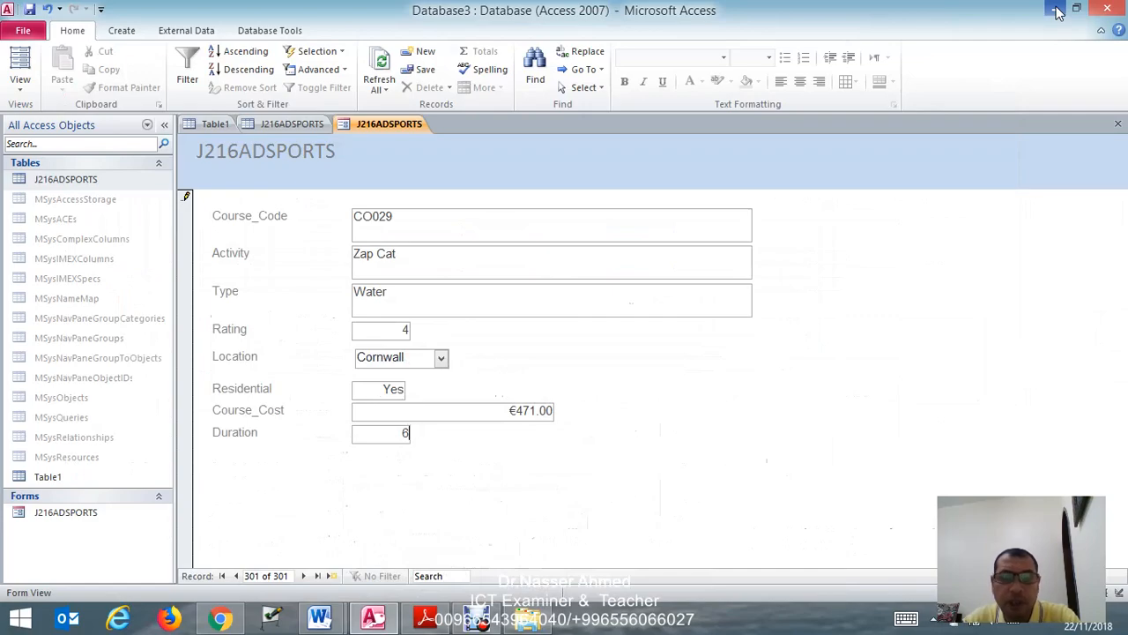
{"action": "left_click", "coordinate": [1059, 11]}
{"action": "left_click", "coordinate": [1059, 10]}
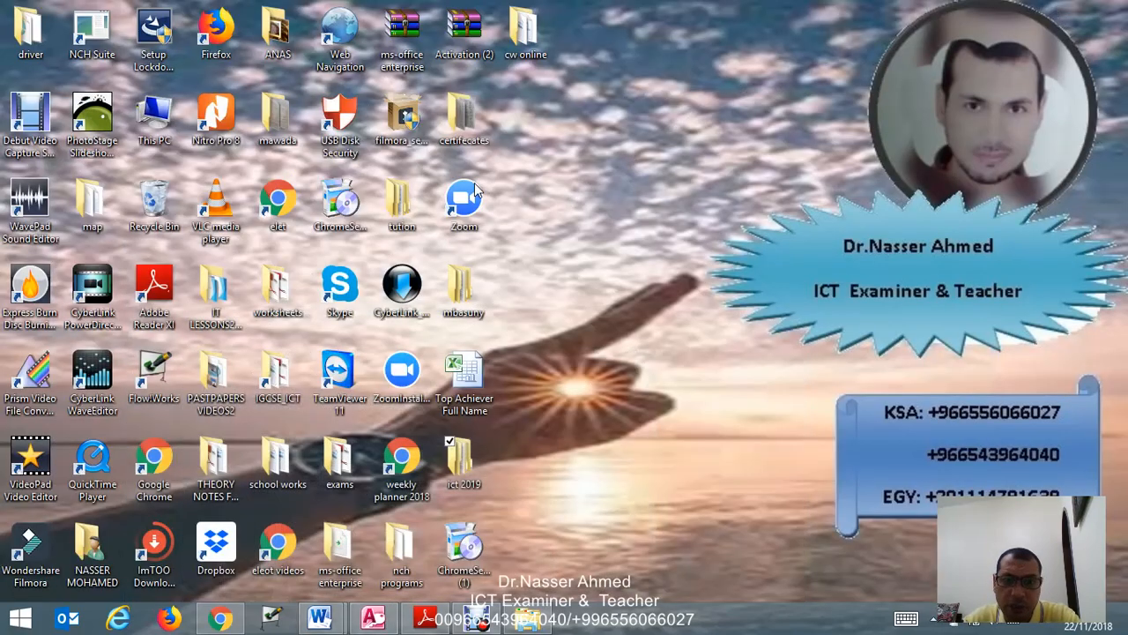
- Open the earlier answer document J216EVIDENCE 9999 from the IGCSE_ICT folder under june2016, answer, paper 21
{"action": "double_click", "coordinate": [289, 367]}
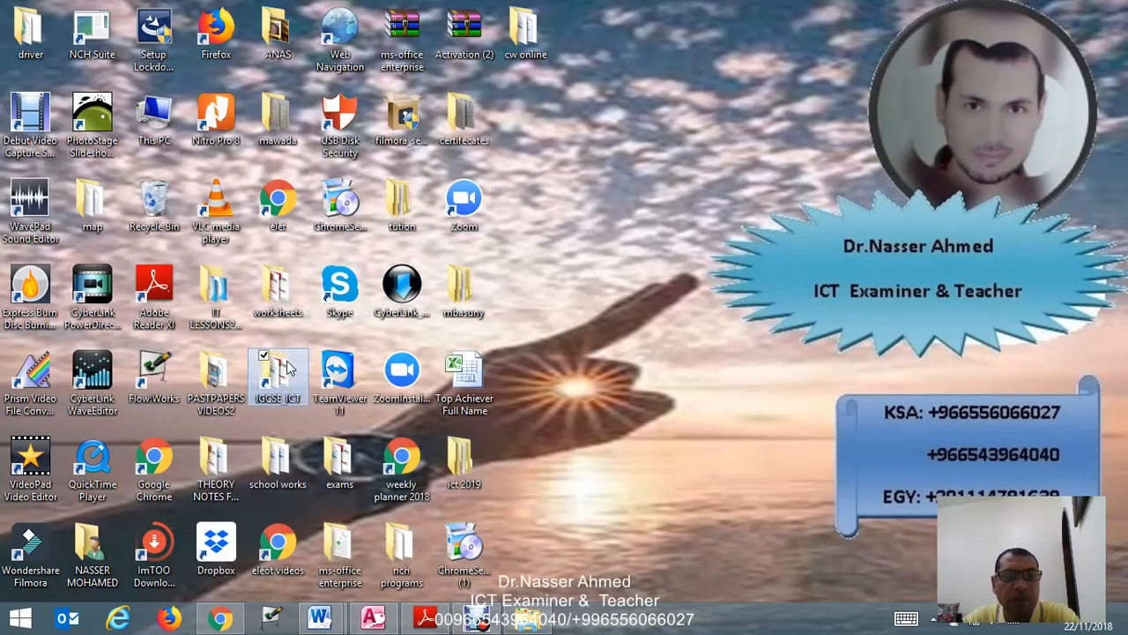
{"action": "scroll", "coordinate": [370, 291], "scroll_direction": "down", "scroll_amount": 3}
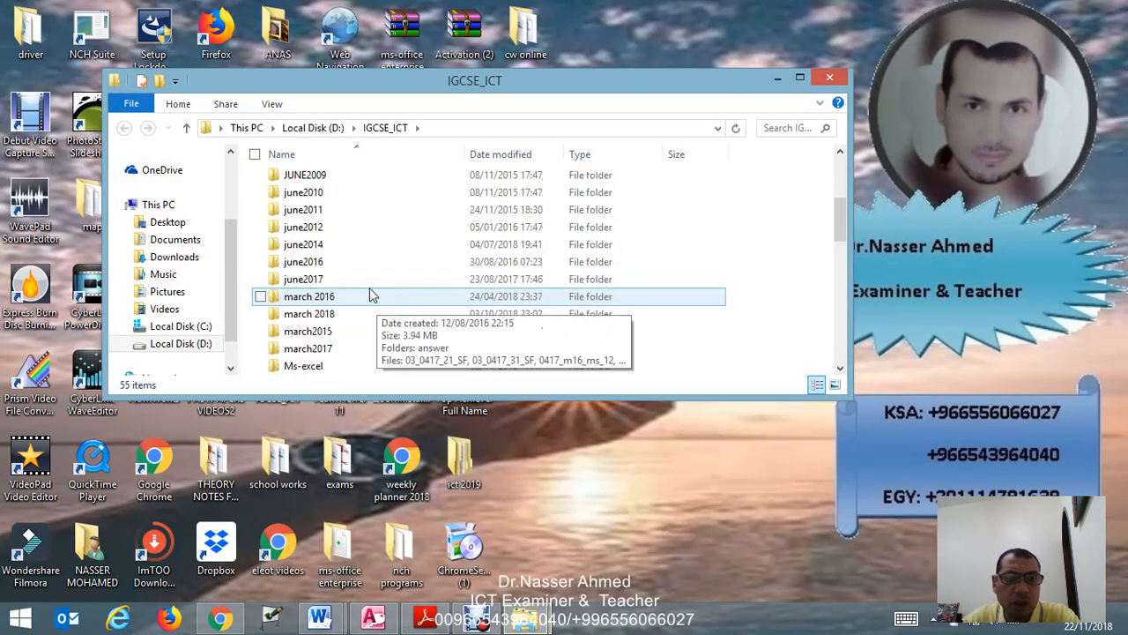
{"action": "double_click", "coordinate": [371, 263]}
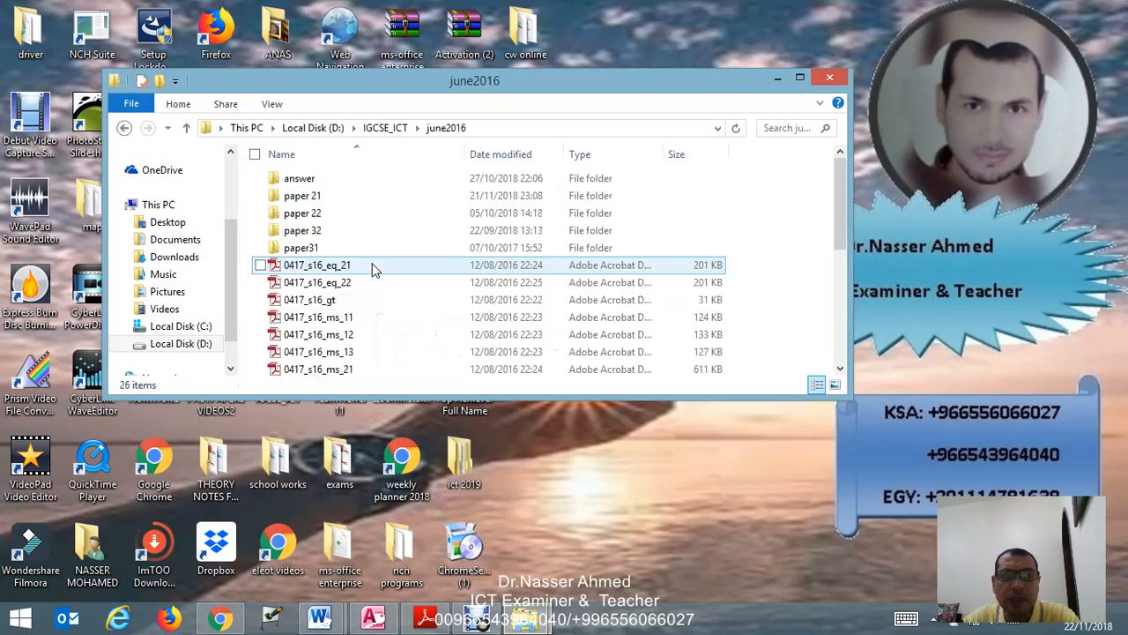
{"action": "double_click", "coordinate": [367, 181]}
{"action": "double_click", "coordinate": [368, 178]}
{"action": "double_click", "coordinate": [367, 195]}
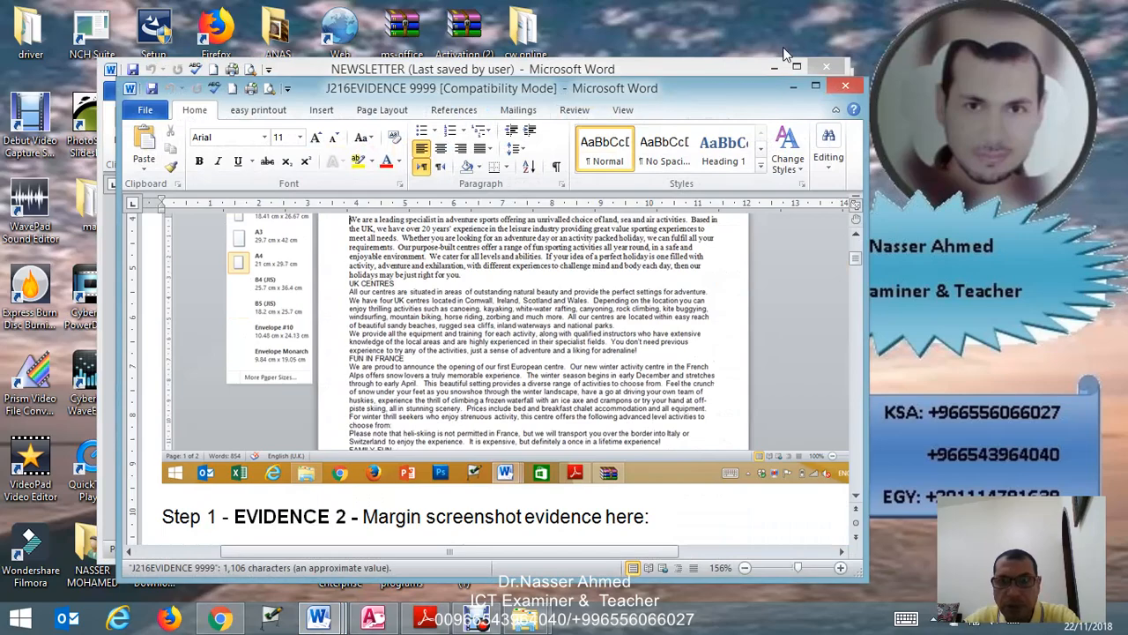
- Switch to the J216EVIDENCE9999 document and place the cursor on the empty line below the EVIDENCE 8 heading
{"action": "left_click", "coordinate": [796, 66]}
{"action": "scroll", "coordinate": [518, 231], "scroll_direction": "down", "scroll_amount": 10}
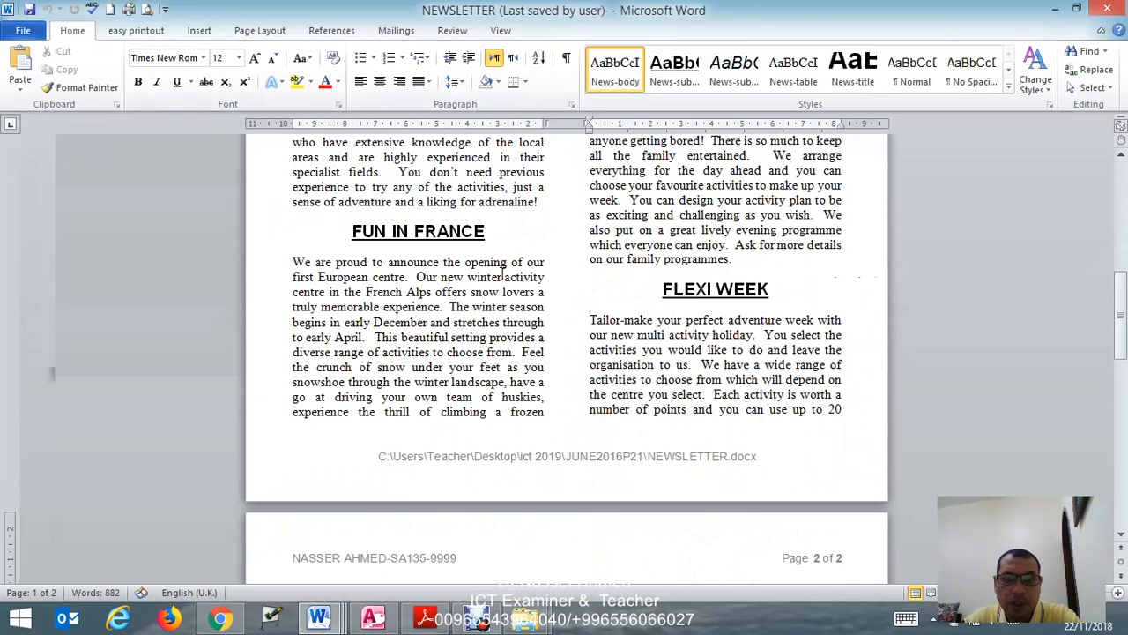
{"action": "mouse_move", "coordinate": [351, 620]}
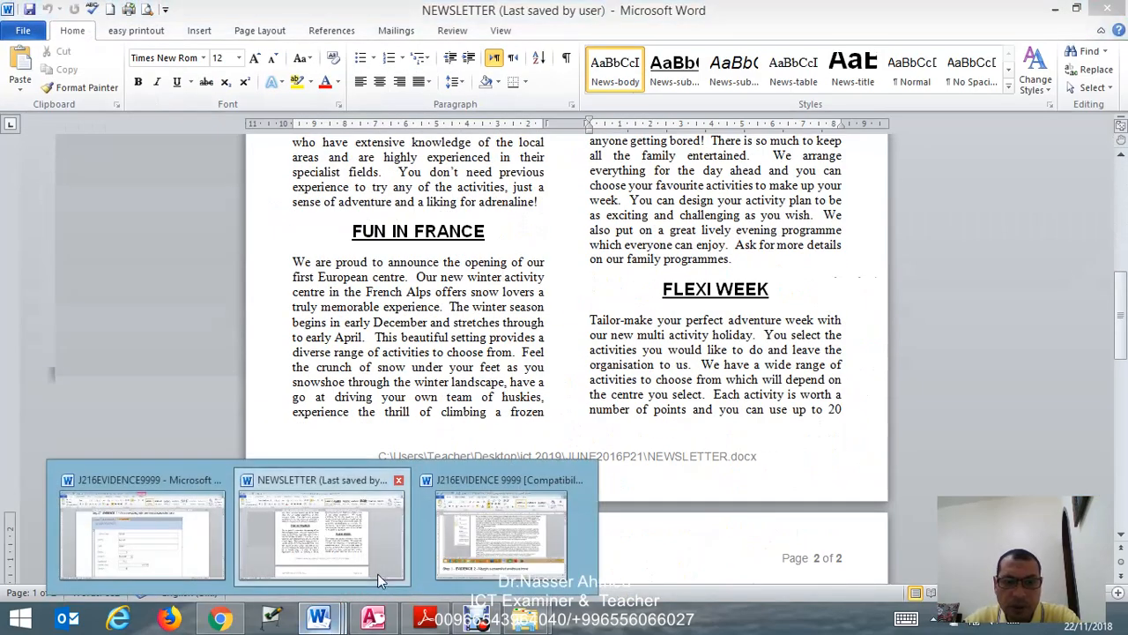
{"action": "left_click", "coordinate": [198, 551]}
{"action": "scroll", "coordinate": [447, 355], "scroll_direction": "down", "scroll_amount": 8}
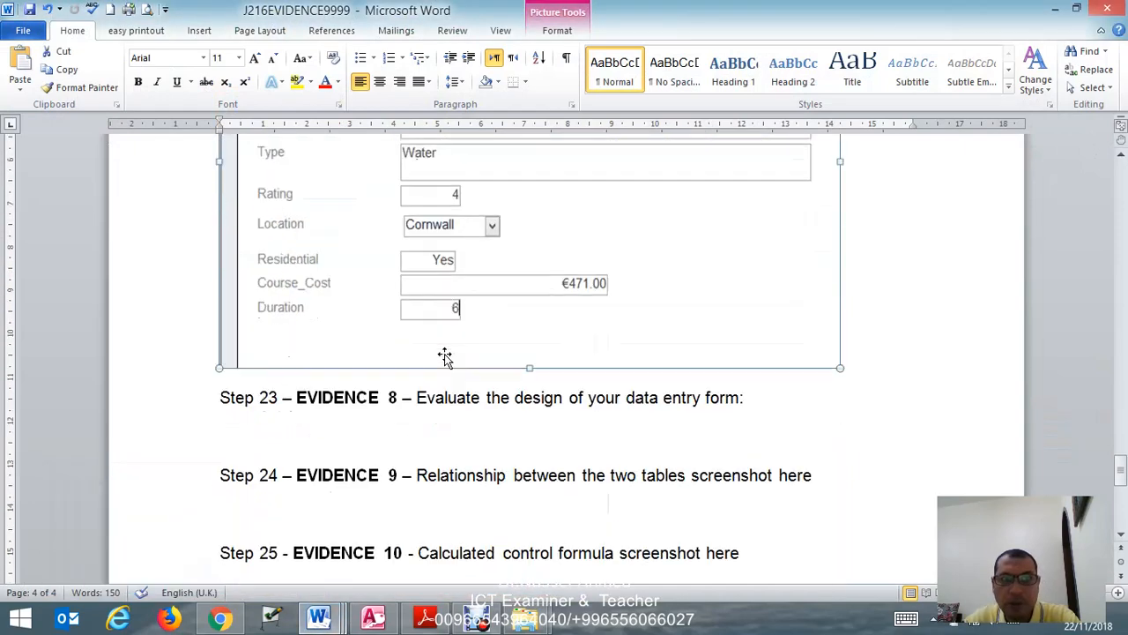
{"action": "left_click", "coordinate": [385, 282]}
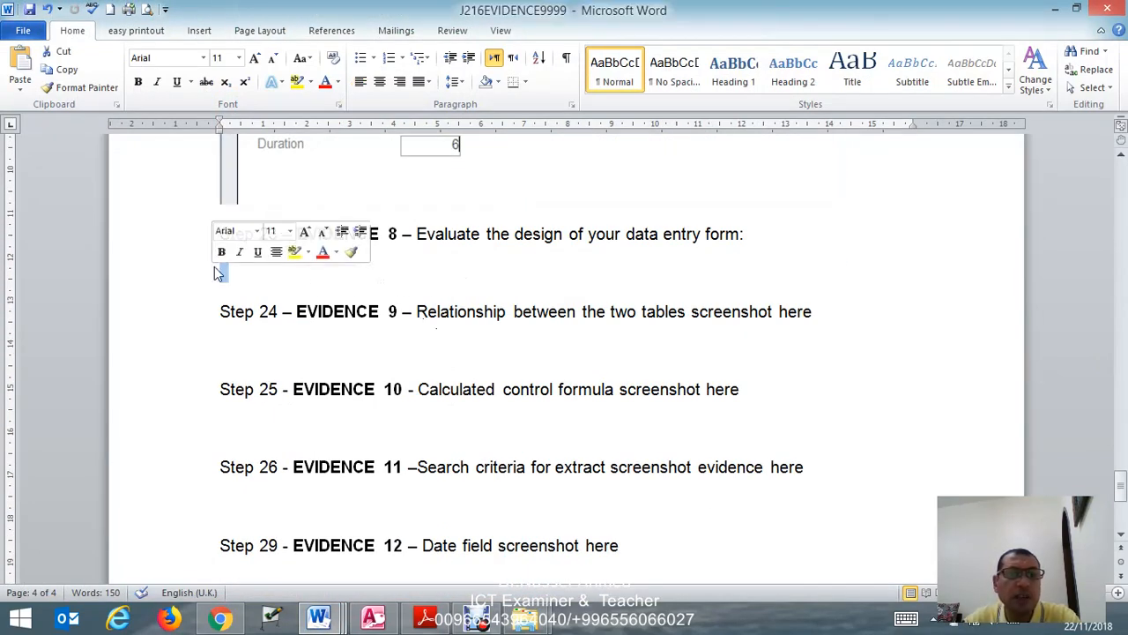
- Bring up J216EVIDENCE 9999 from the paper 21 answer folder again and find its answer to EVIDENCE 8
{"action": "mouse_move", "coordinate": [527, 620]}
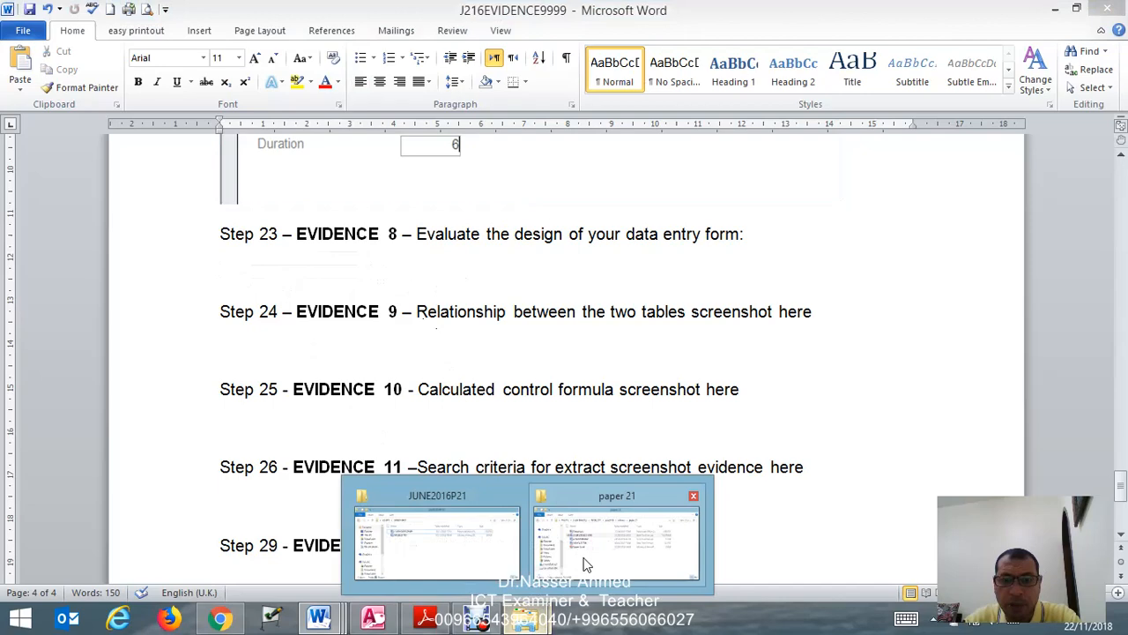
{"action": "left_click", "coordinate": [573, 556]}
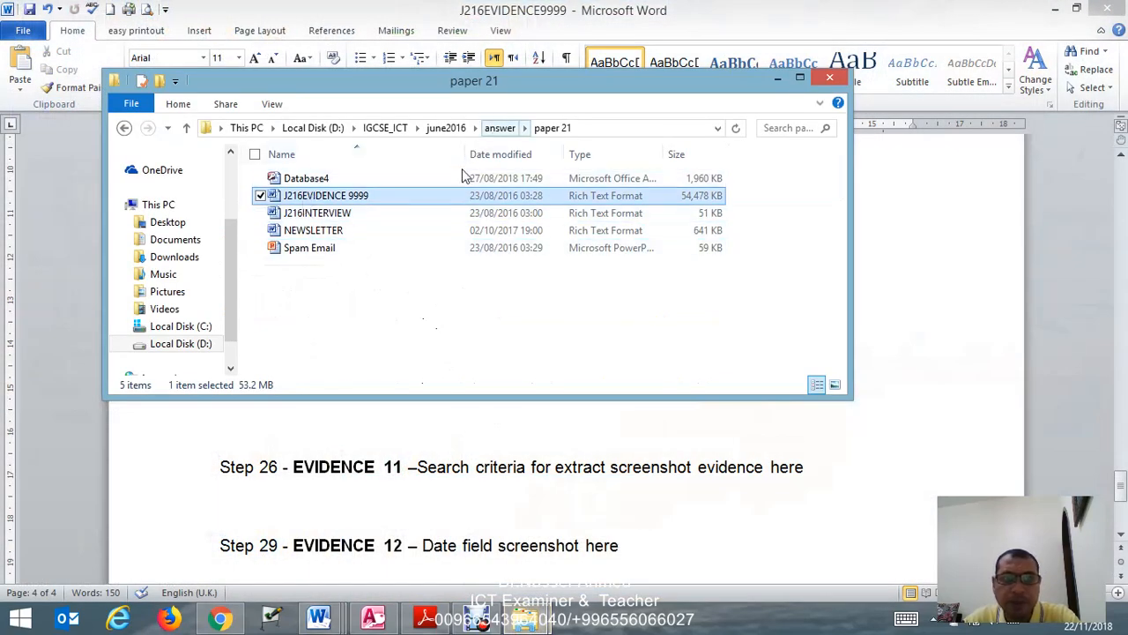
{"action": "double_click", "coordinate": [360, 200]}
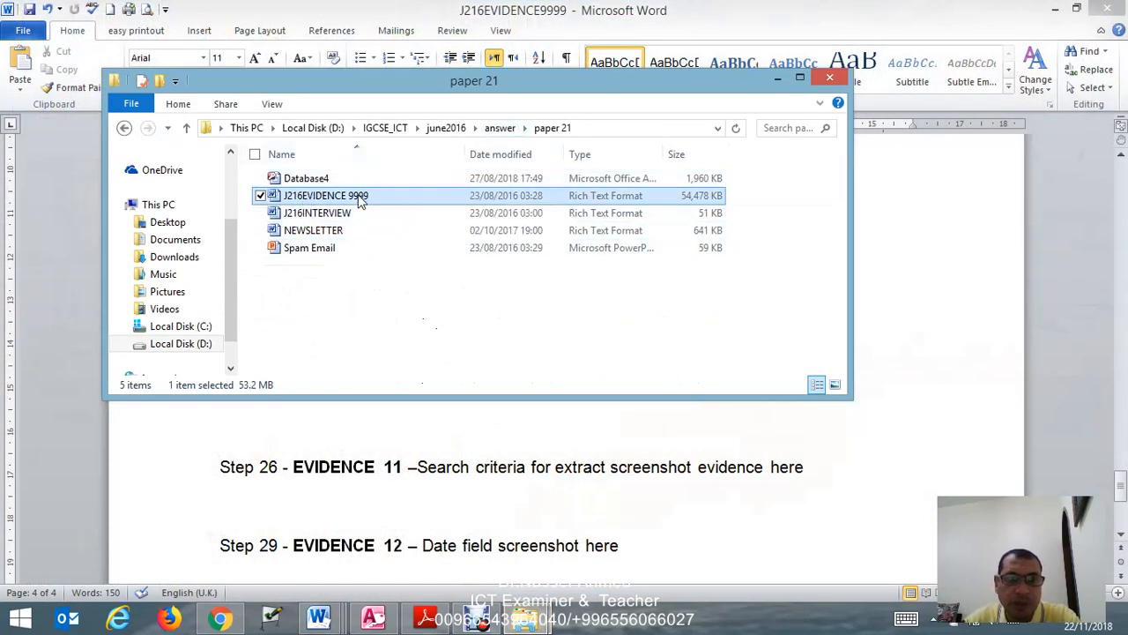
{"action": "left_click", "coordinate": [649, 516]}
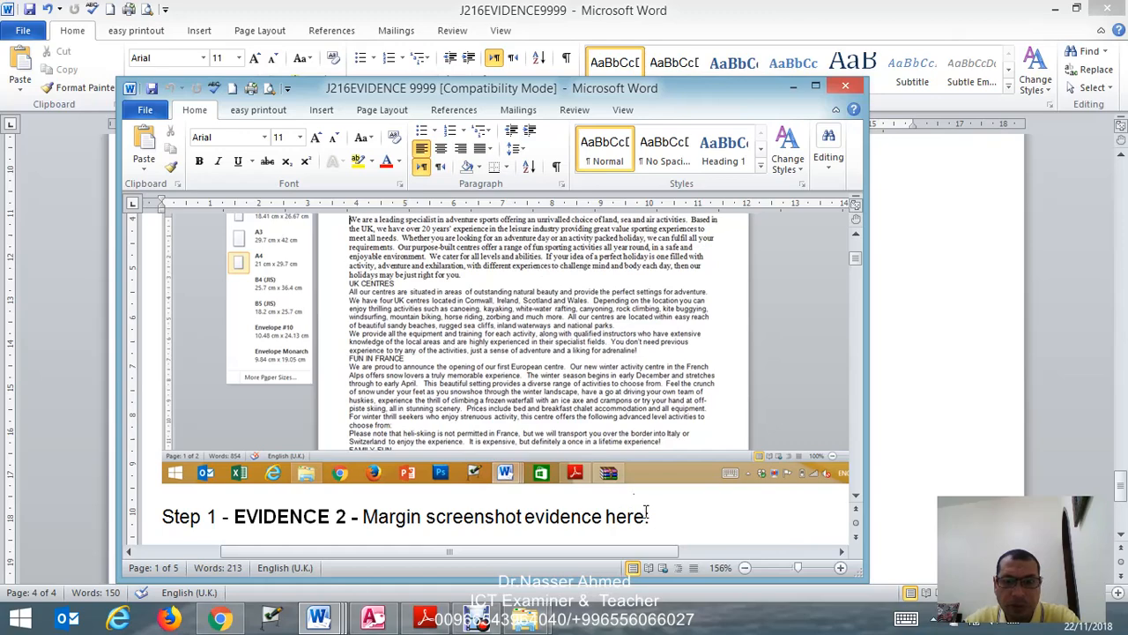
{"action": "key", "text": "ctrl+v"}
{"action": "scroll", "coordinate": [670, 483], "scroll_direction": "down", "scroll_amount": 15}
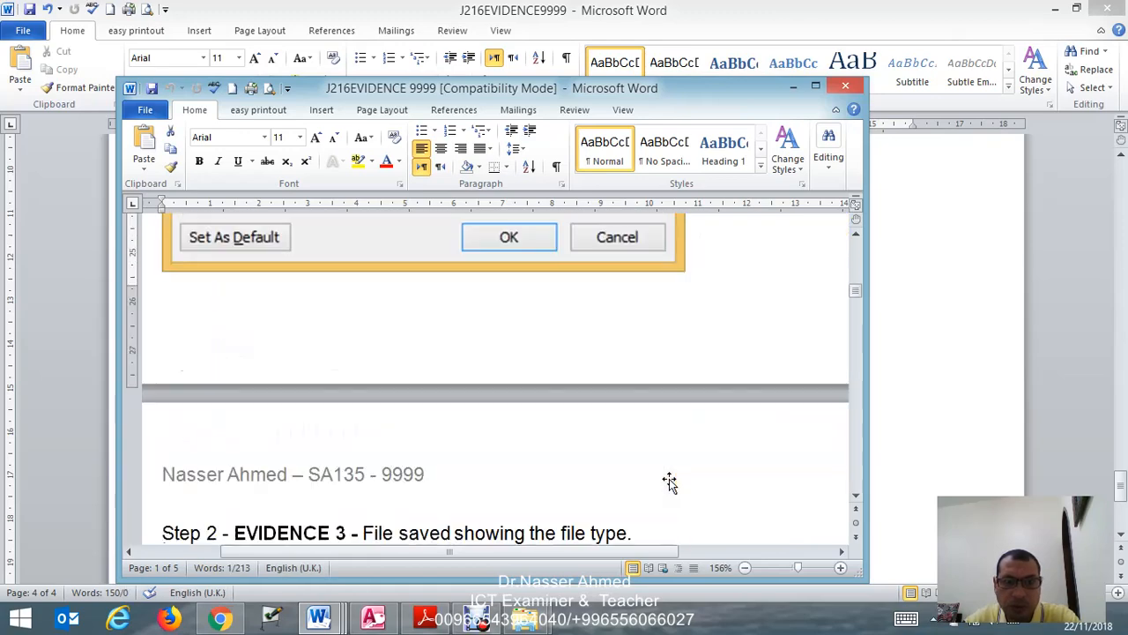
{"action": "scroll", "coordinate": [670, 483], "scroll_direction": "down", "scroll_amount": 15}
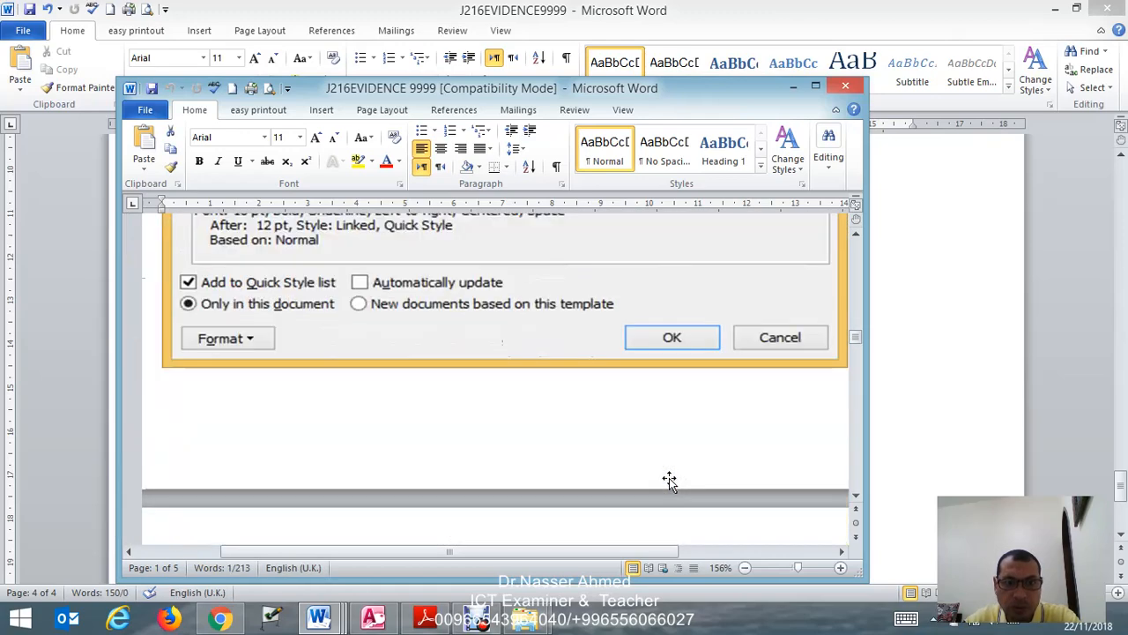
{"action": "scroll", "coordinate": [669, 480], "scroll_direction": "down", "scroll_amount": 15}
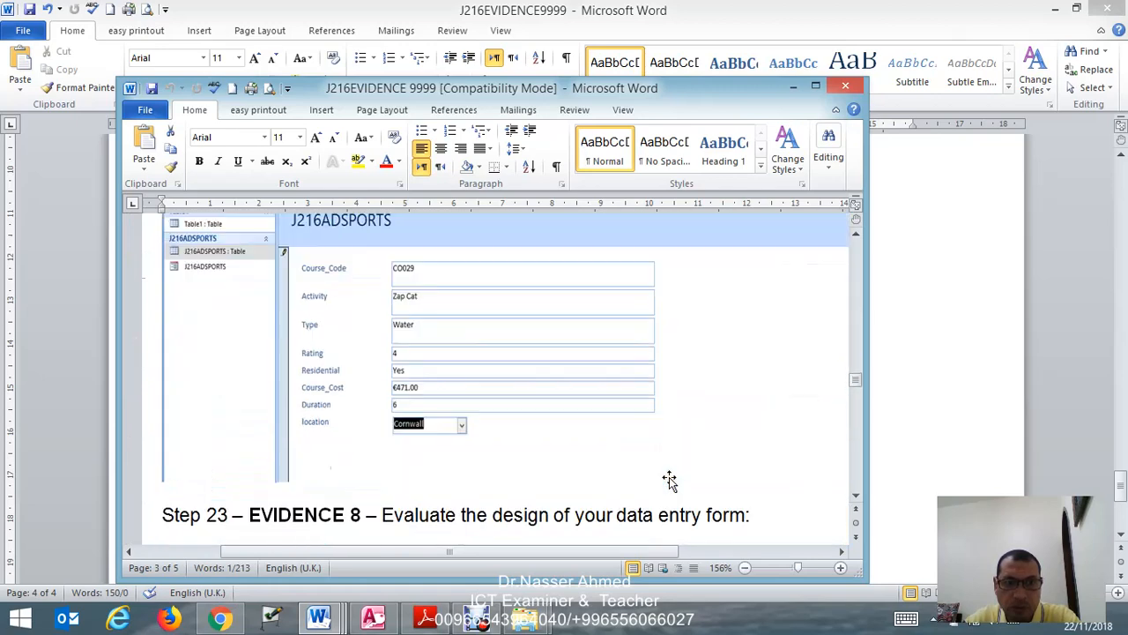
{"action": "scroll", "coordinate": [665, 472], "scroll_direction": "down", "scroll_amount": 5}
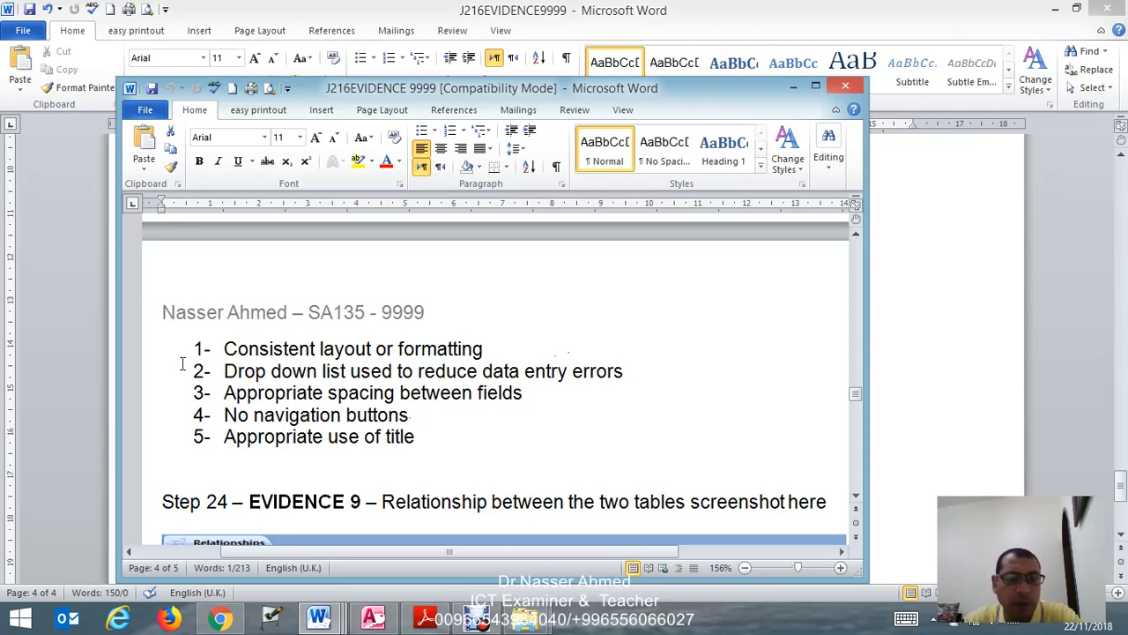
- Copy the five evaluation points, from "Consistent layout or formatting" to "Appropriate use of title", under EVIDENCE 8 in J216EVIDENCE9999
{"action": "left_click_drag", "start_coordinate": [205, 347], "coordinate": [421, 437]}
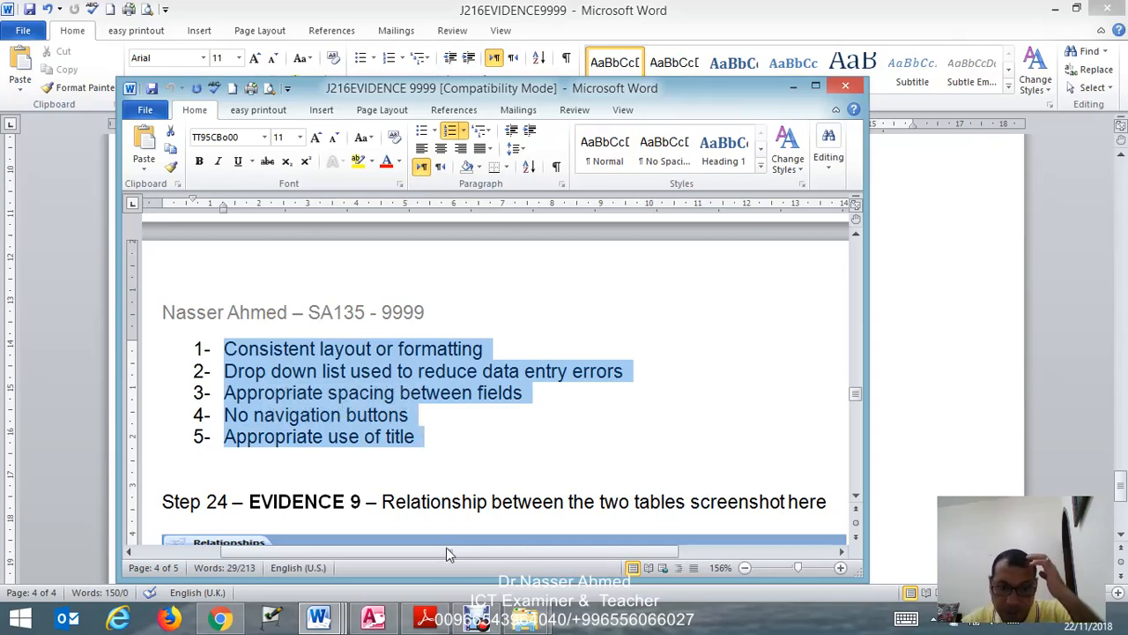
{"action": "mouse_move", "coordinate": [335, 621]}
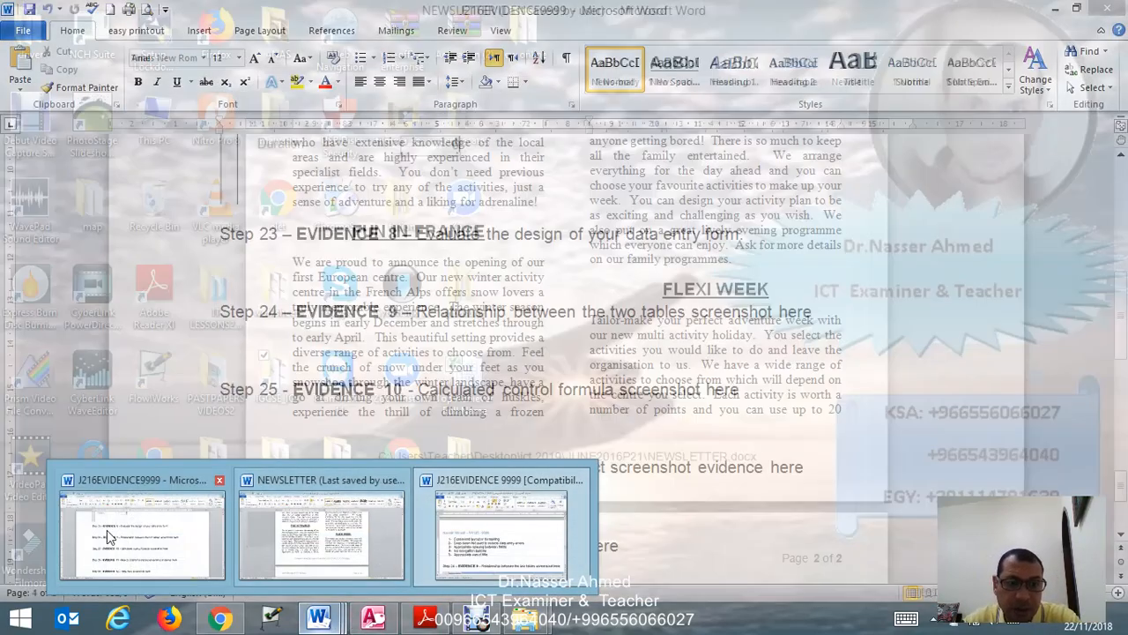
{"action": "left_click", "coordinate": [108, 535]}
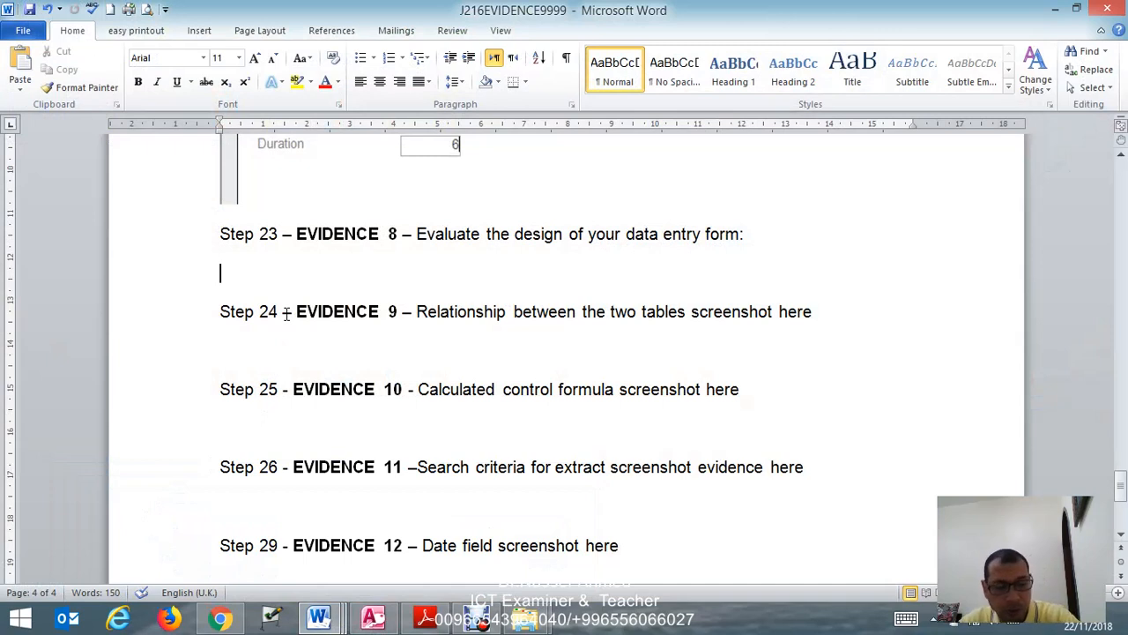
{"action": "type", "text": "1-\tConsistent layout or formatting 2-\tDrop down list used to reduce data entry errors 3-\tAppropriate spacing between fields 4-\tNo navigation buttons 5-\tAppropriate use of title"}
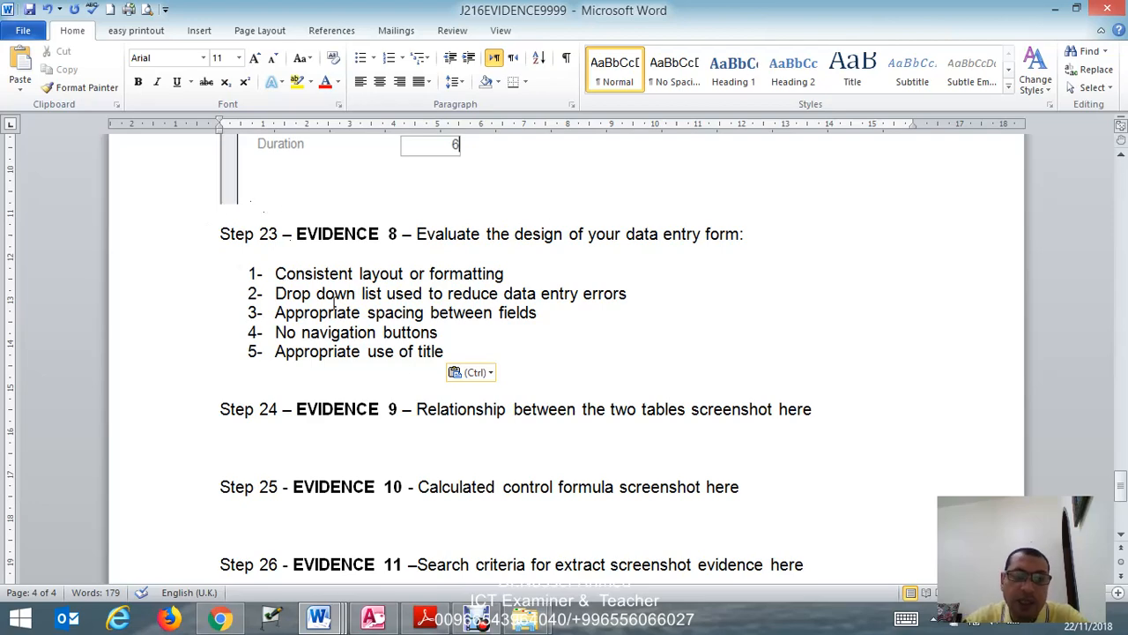
- Read task 24 of the exam paper in Adobe Reader, and close the J216ADSPORTS form and table in Access, saving the table's layout
{"action": "left_click", "coordinate": [445, 616]}
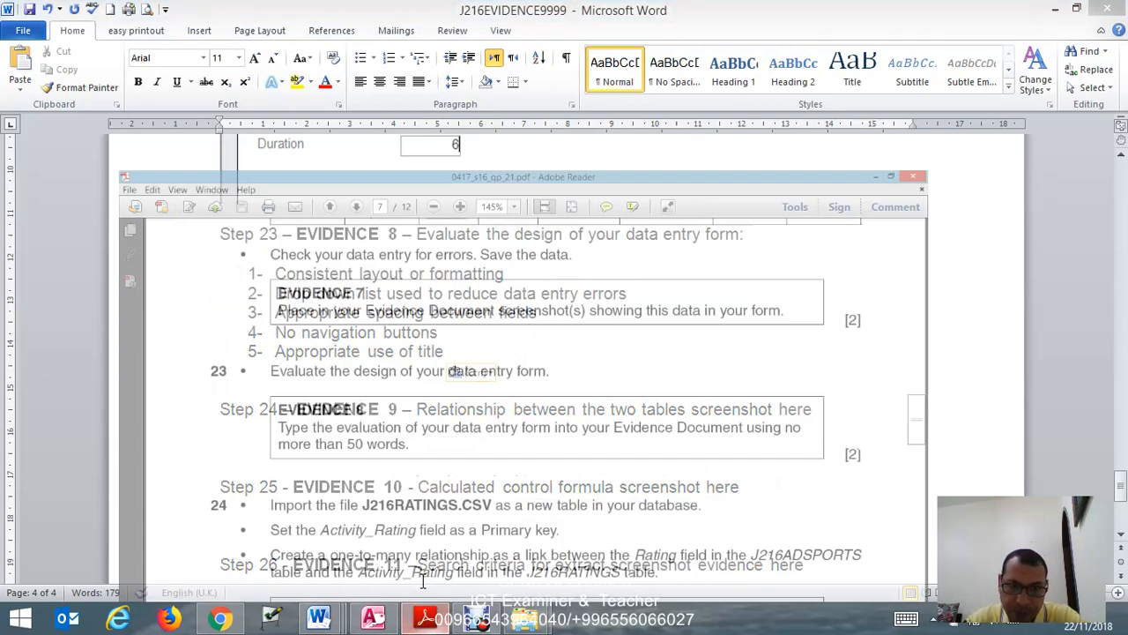
{"action": "scroll", "coordinate": [350, 424], "scroll_direction": "down", "scroll_amount": 1}
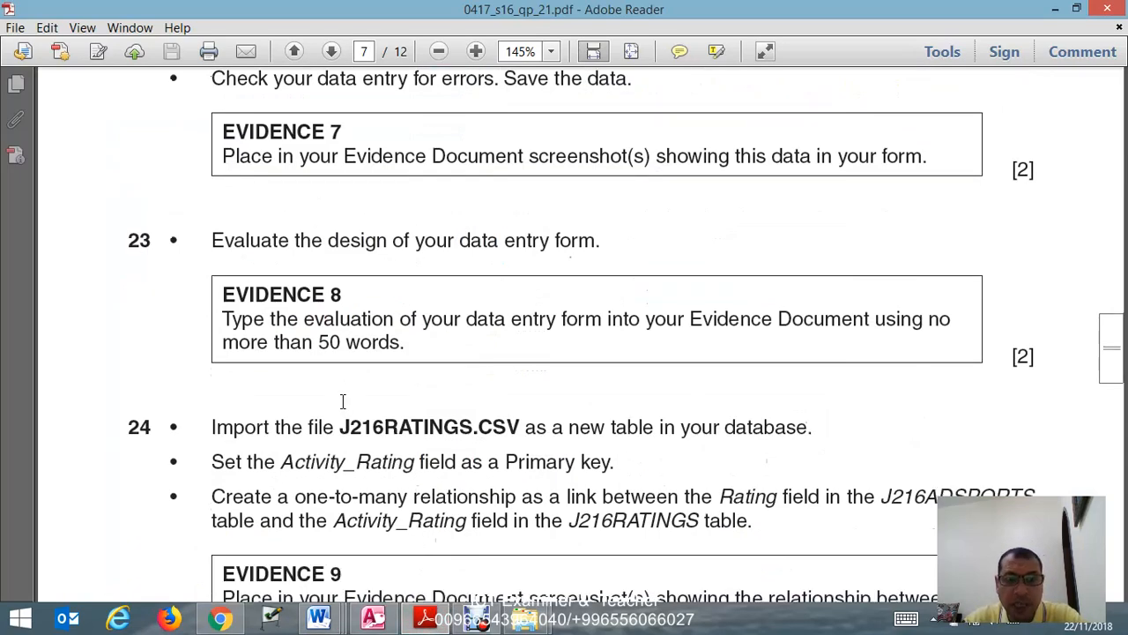
{"action": "scroll", "coordinate": [309, 381], "scroll_direction": "down", "scroll_amount": 5}
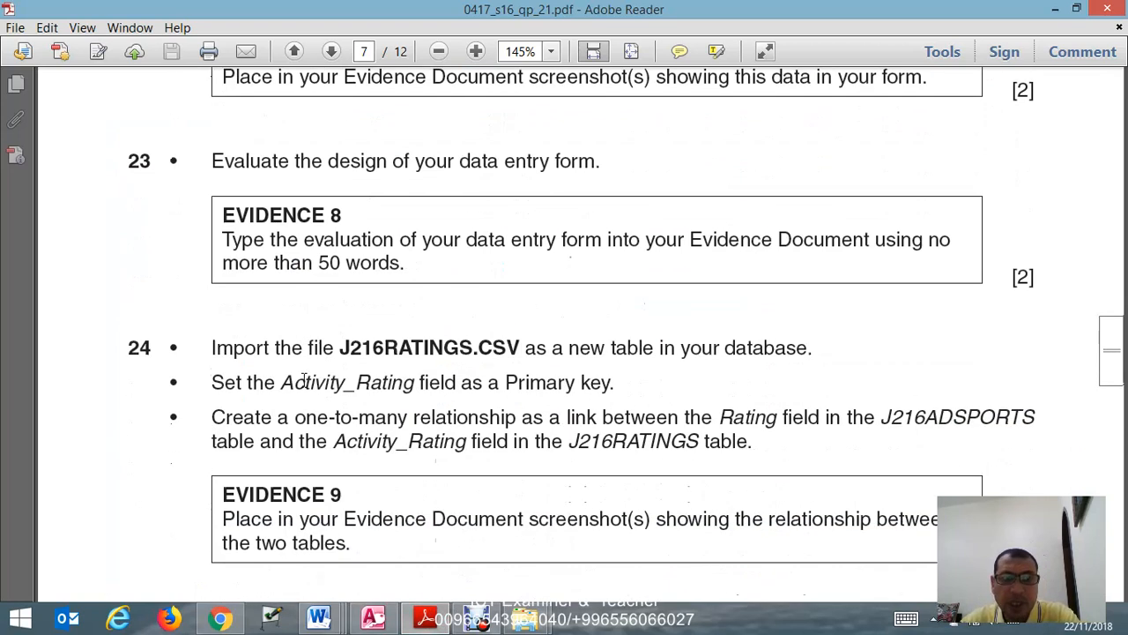
{"action": "scroll", "coordinate": [304, 379], "scroll_direction": "down", "scroll_amount": 2}
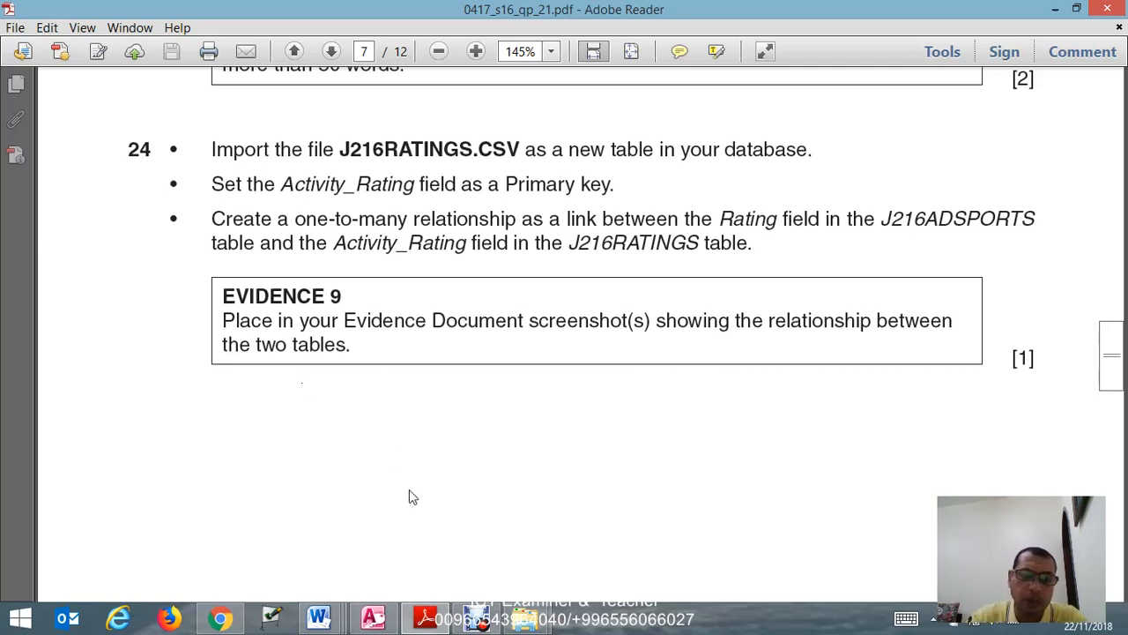
{"action": "left_click", "coordinate": [373, 617]}
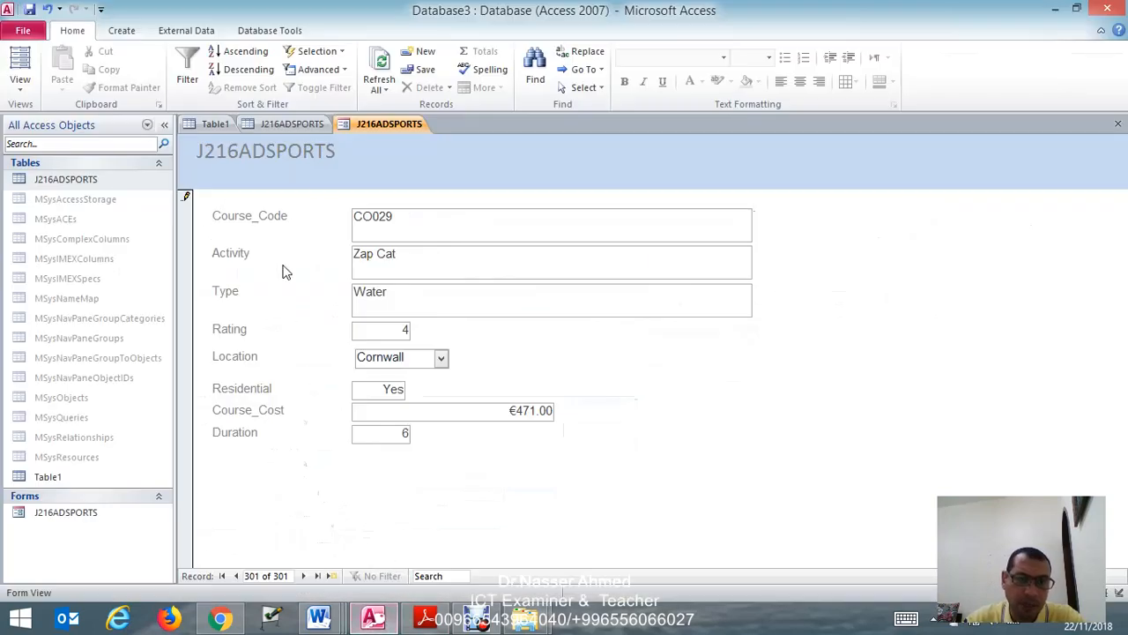
{"action": "right_click", "coordinate": [371, 128]}
{"action": "left_click", "coordinate": [348, 158]}
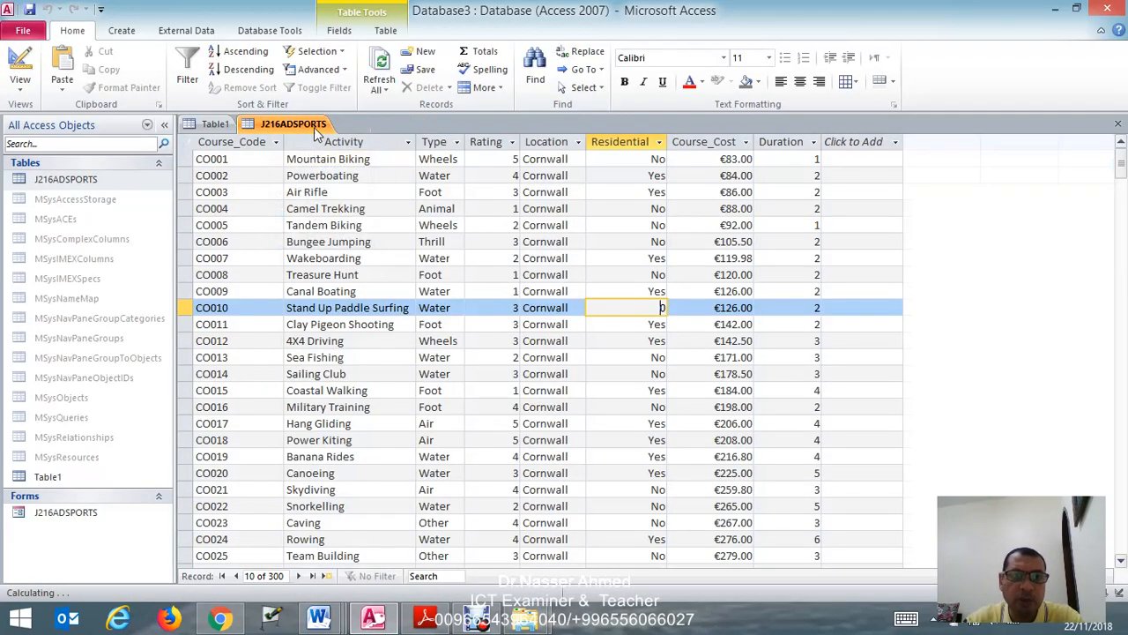
{"action": "right_click", "coordinate": [314, 127]}
{"action": "left_click", "coordinate": [231, 150]}
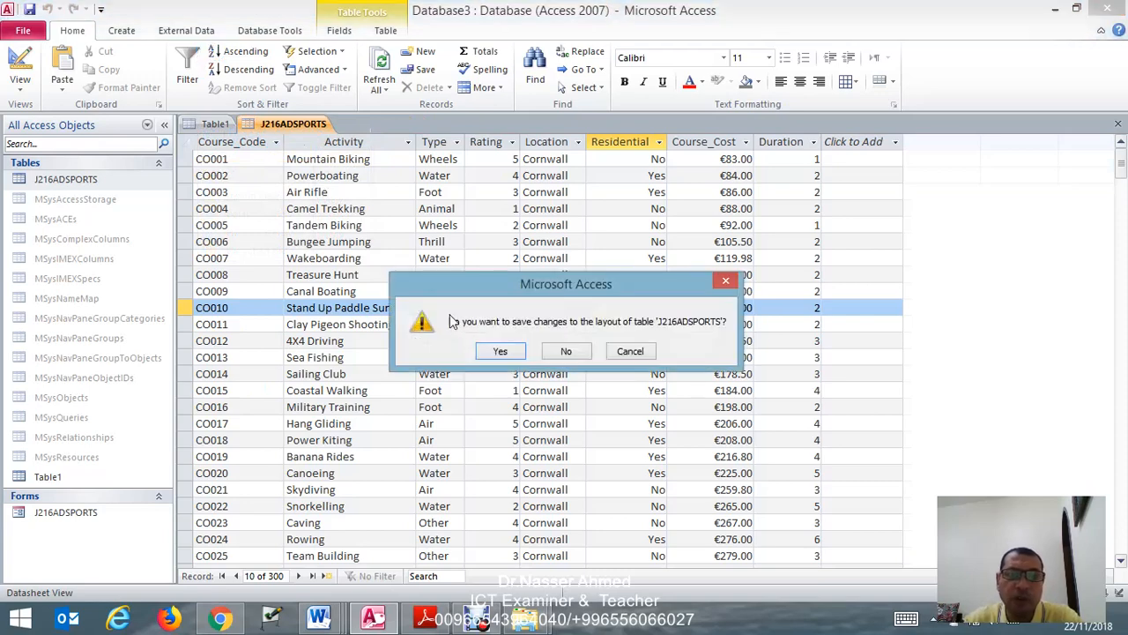
{"action": "left_click", "coordinate": [499, 353]}
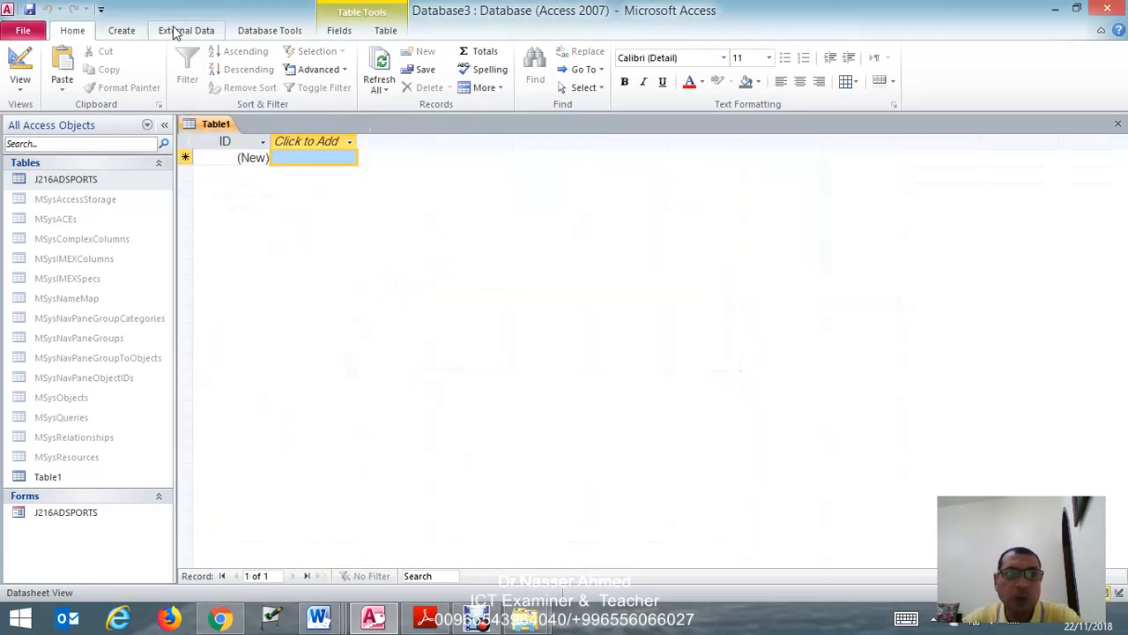
- Start a text file import of J216RATINGS.csv from the paper 21 folder into a new table in the current database
{"action": "left_click", "coordinate": [198, 31]}
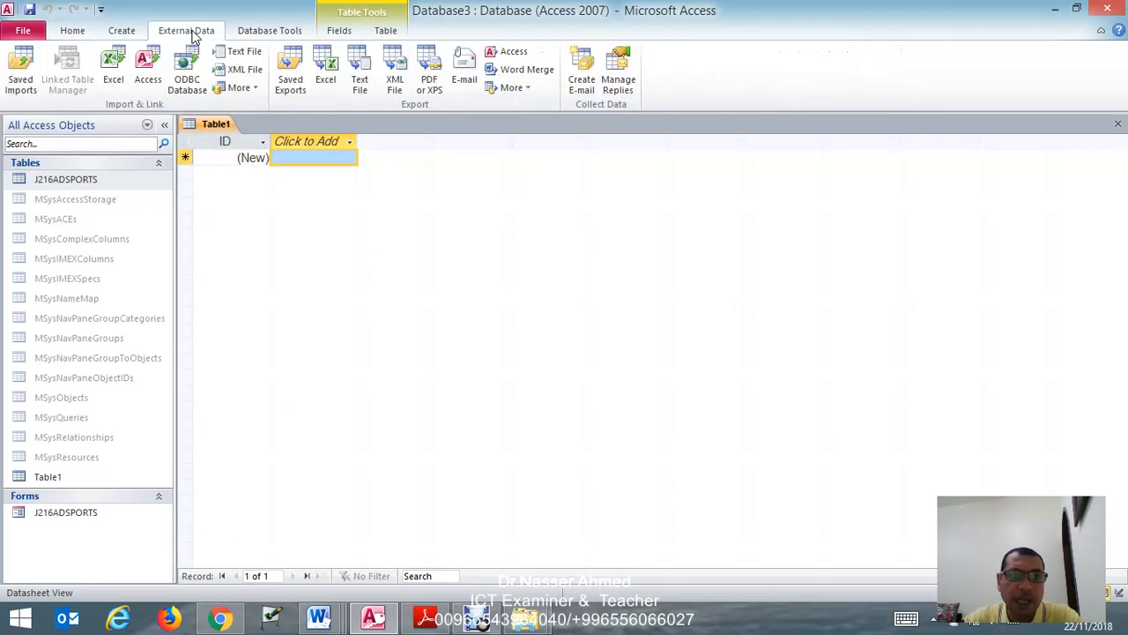
{"action": "left_click", "coordinate": [245, 55]}
{"action": "left_click", "coordinate": [800, 195]}
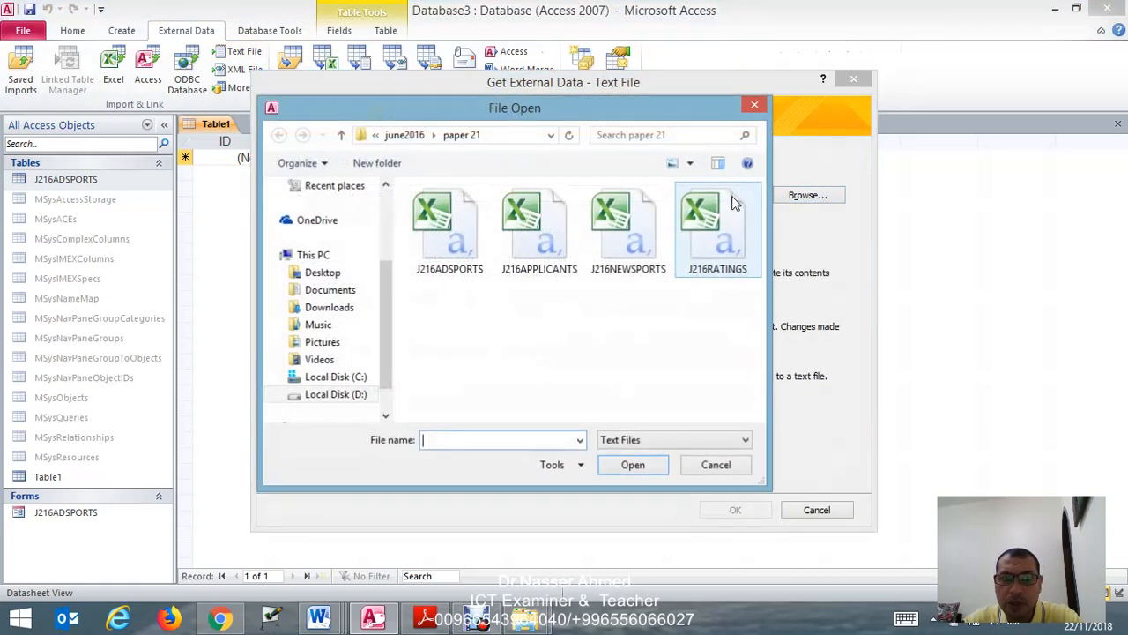
{"action": "left_click", "coordinate": [727, 270]}
{"action": "left_click", "coordinate": [651, 464]}
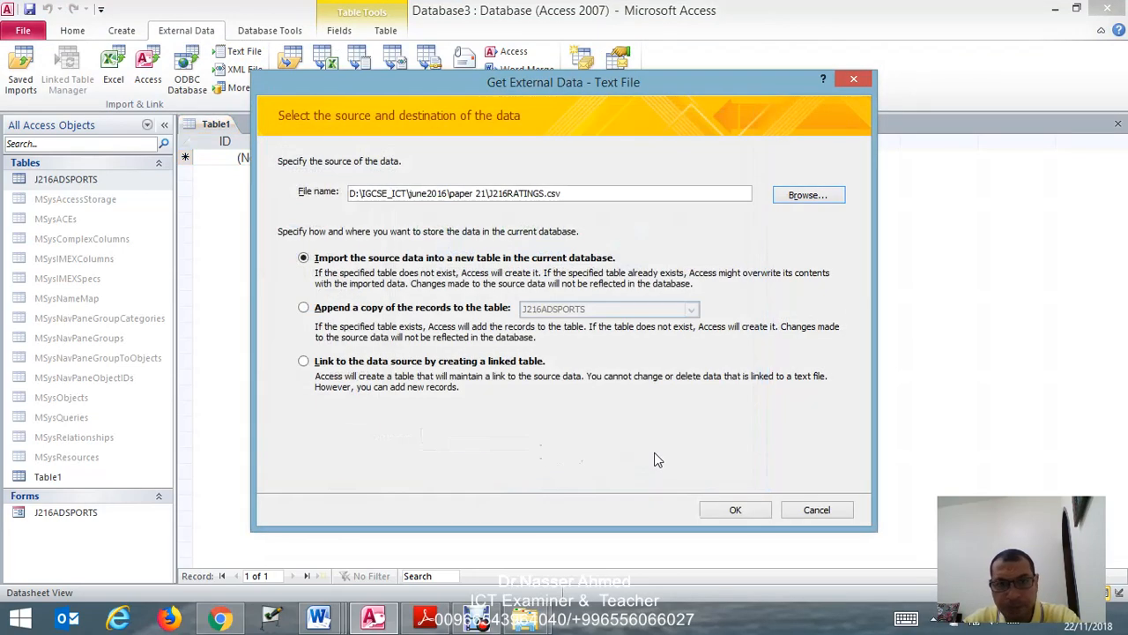
{"action": "left_click", "coordinate": [727, 510]}
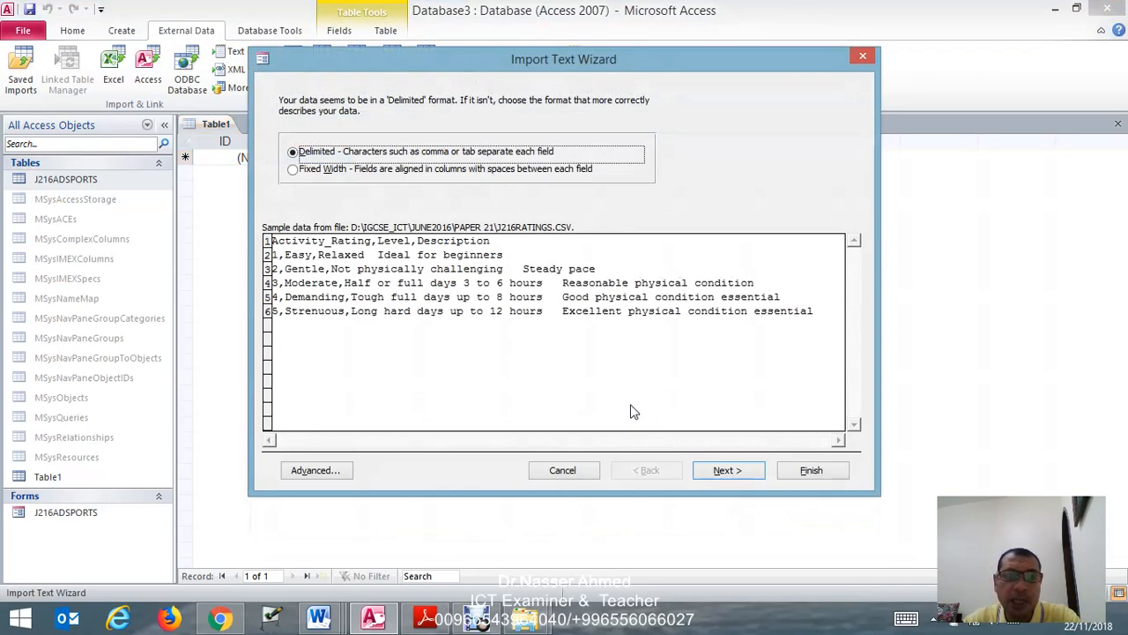
- Import the data as comma-delimited with the first row as field names, keep the default field options, and continue to the primary key choice
{"action": "left_click", "coordinate": [725, 472]}
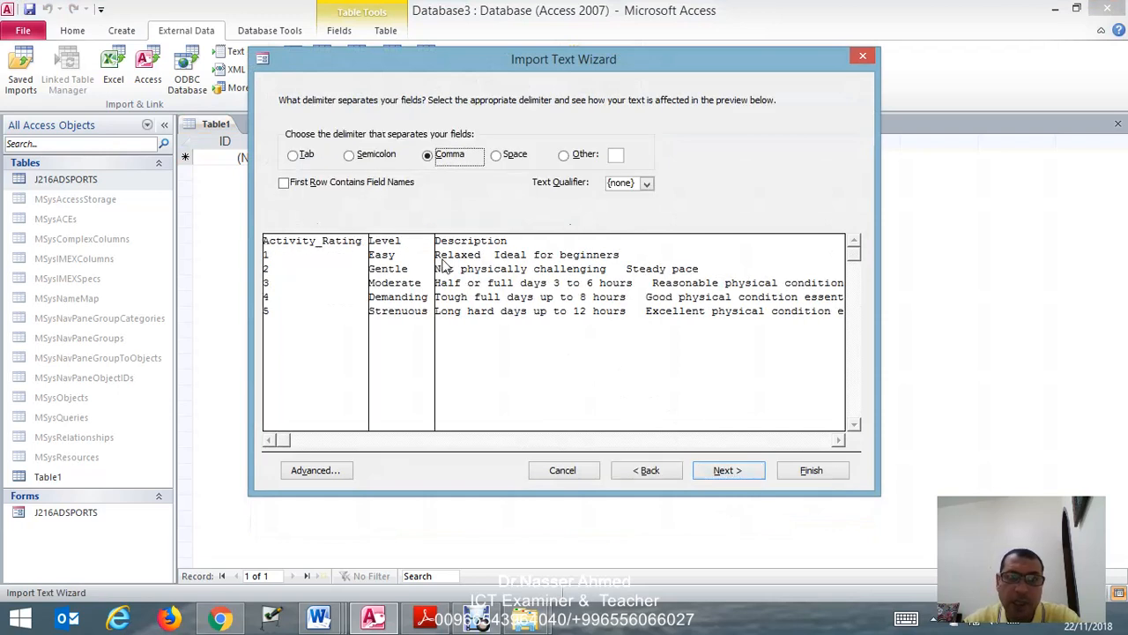
{"action": "left_click", "coordinate": [350, 183]}
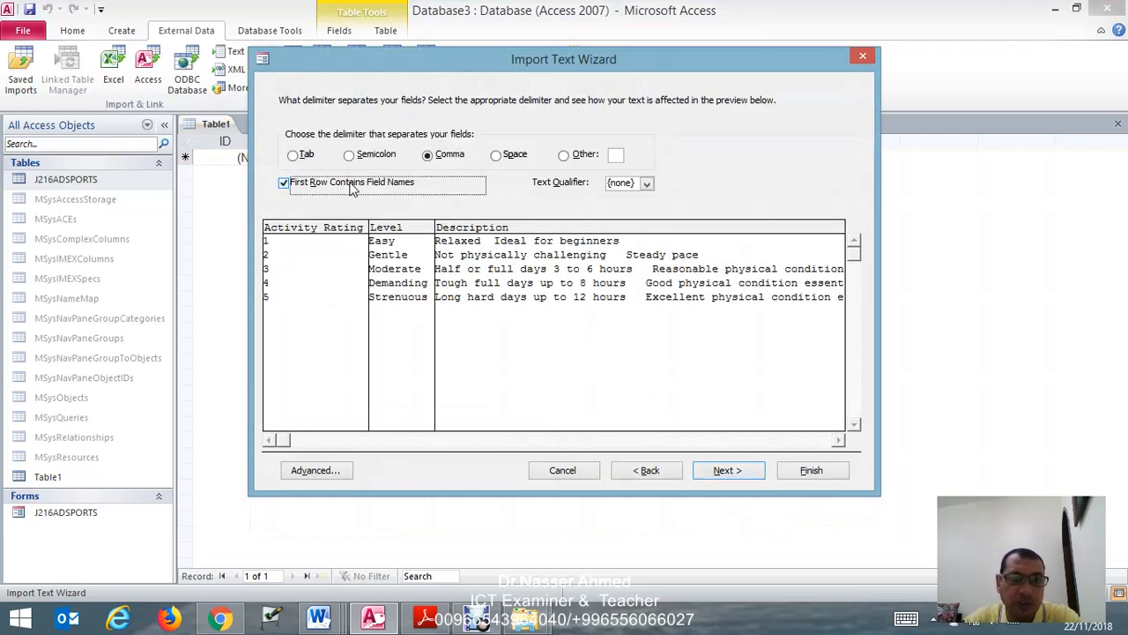
{"action": "left_click", "coordinate": [728, 472]}
{"action": "left_click", "coordinate": [728, 472]}
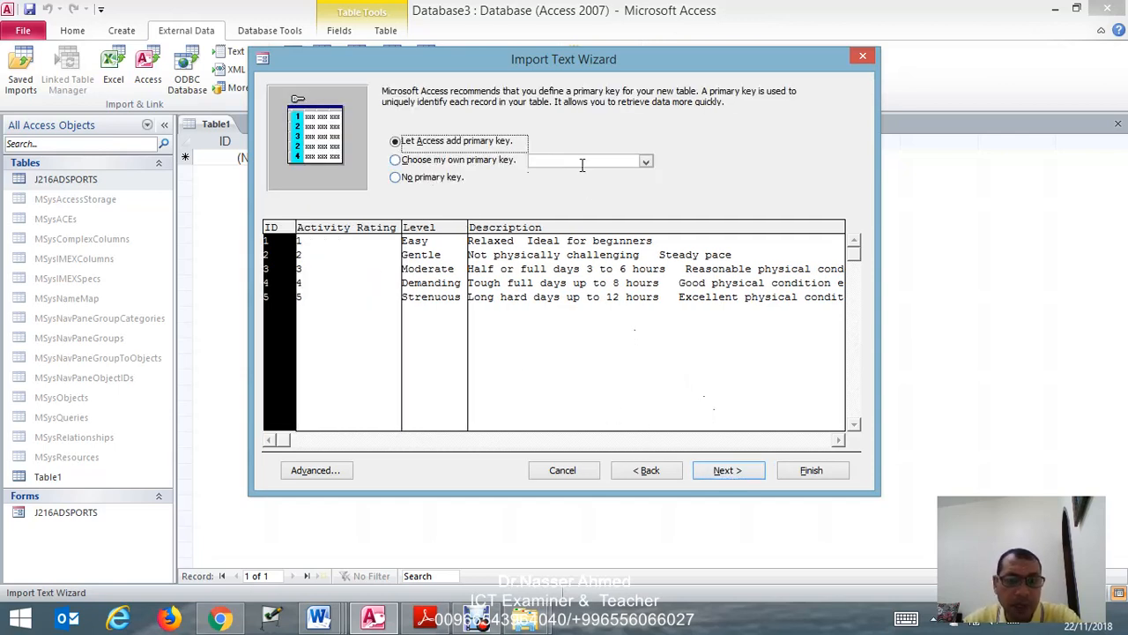
- Choose Activity_Rating as the primary key, check task 24 in the exam paper, and finish the import into the table J216RATINGS
{"action": "left_click", "coordinate": [647, 165]}
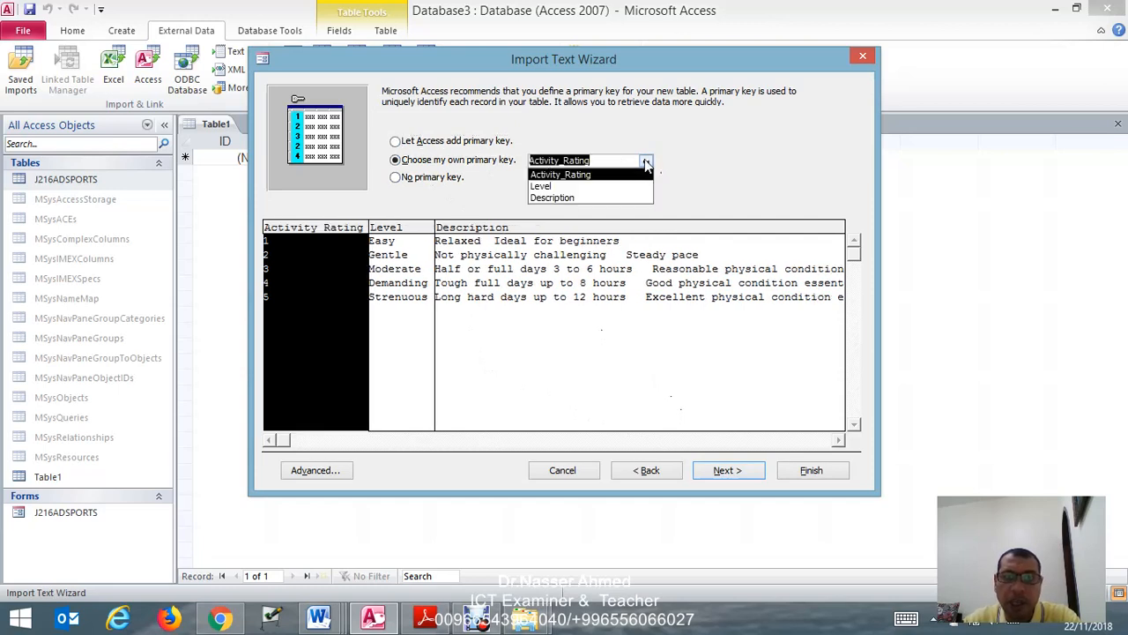
{"action": "left_click", "coordinate": [583, 174]}
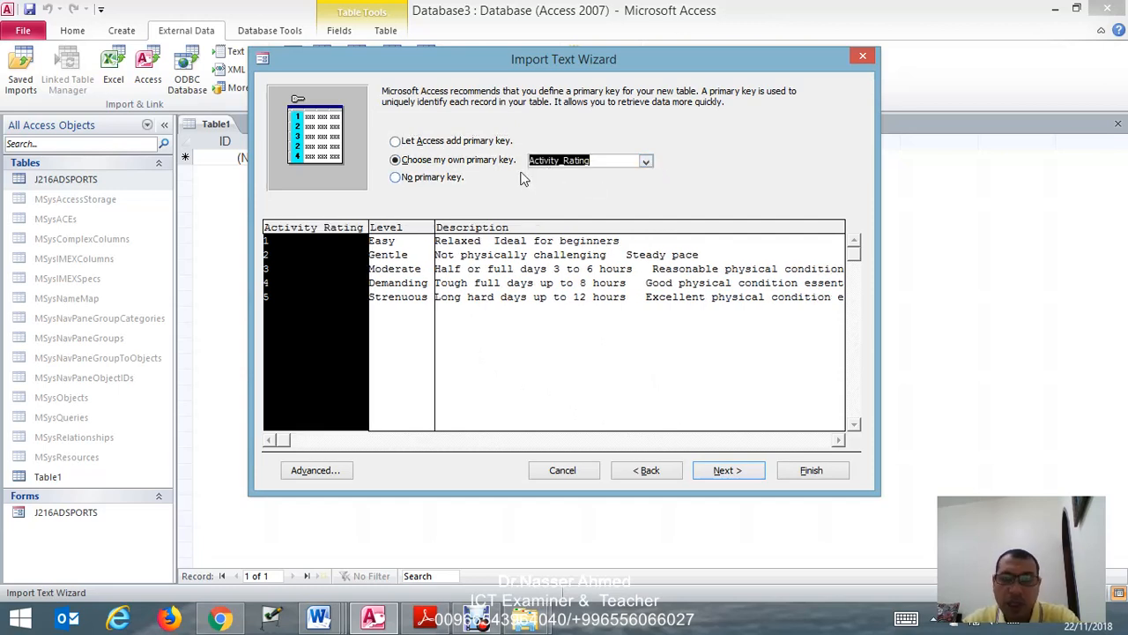
{"action": "left_click", "coordinate": [727, 469]}
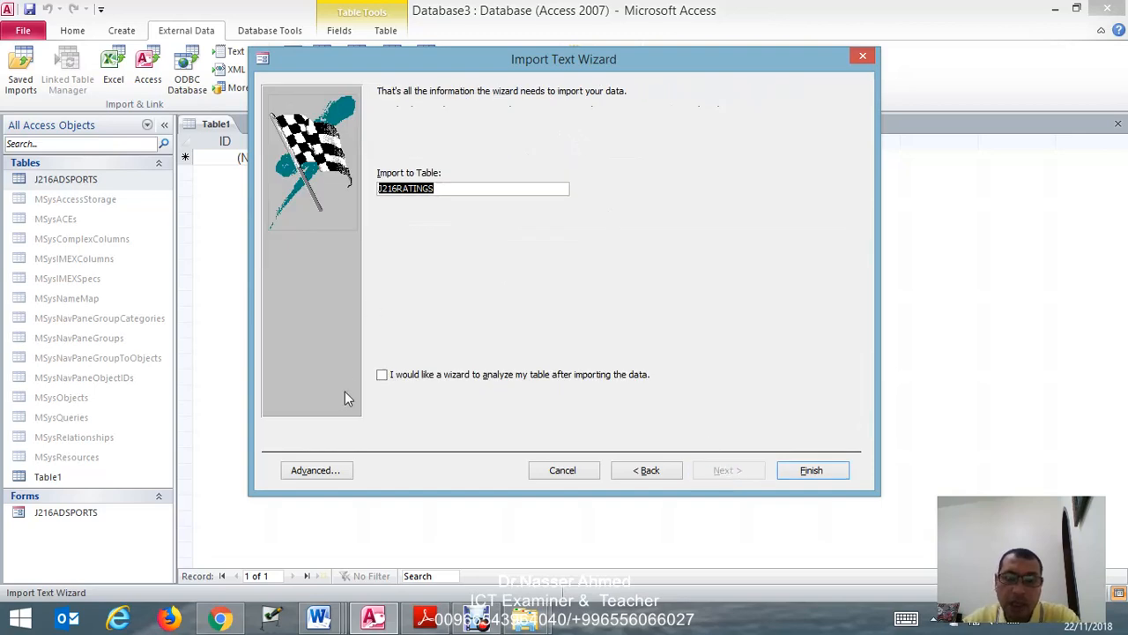
{"action": "left_click", "coordinate": [427, 617]}
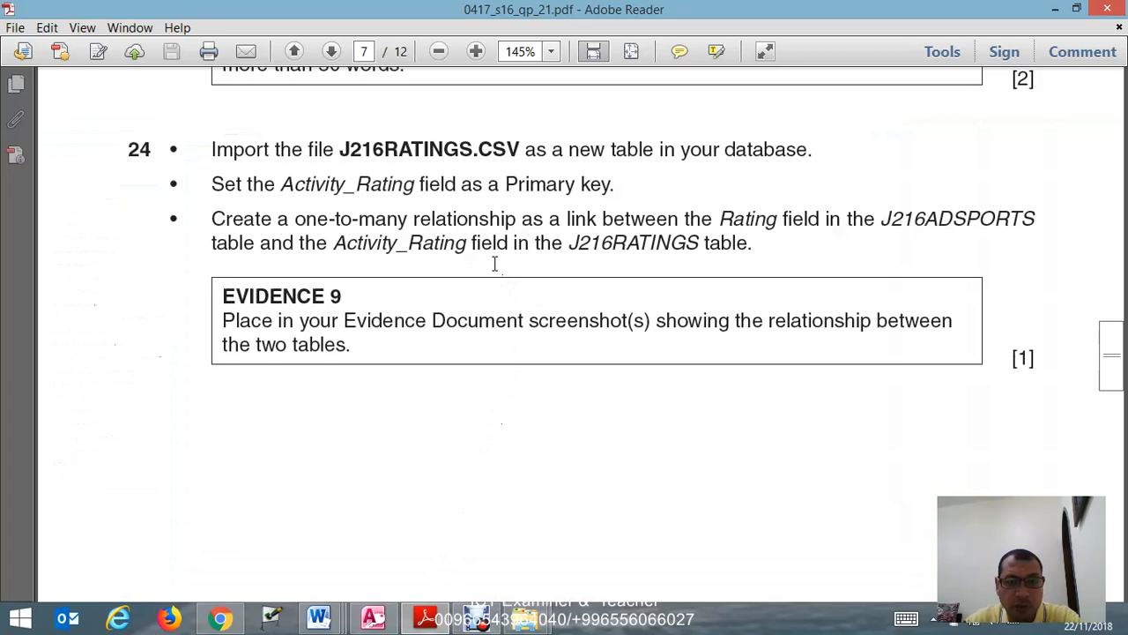
{"action": "left_click", "coordinate": [430, 618]}
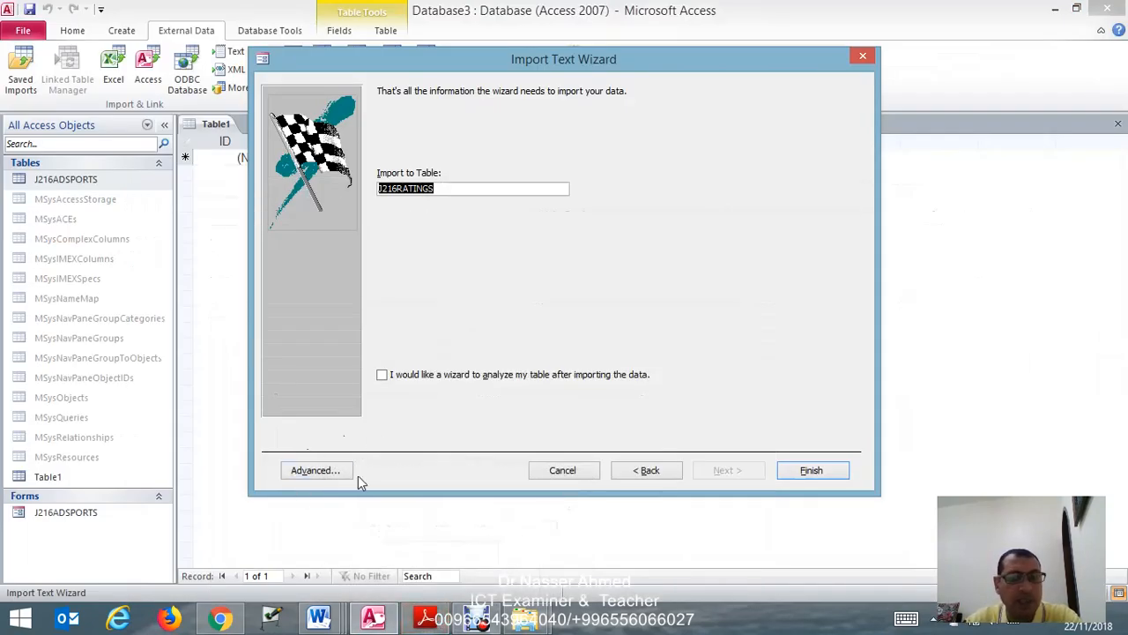
{"action": "left_click", "coordinate": [804, 471]}
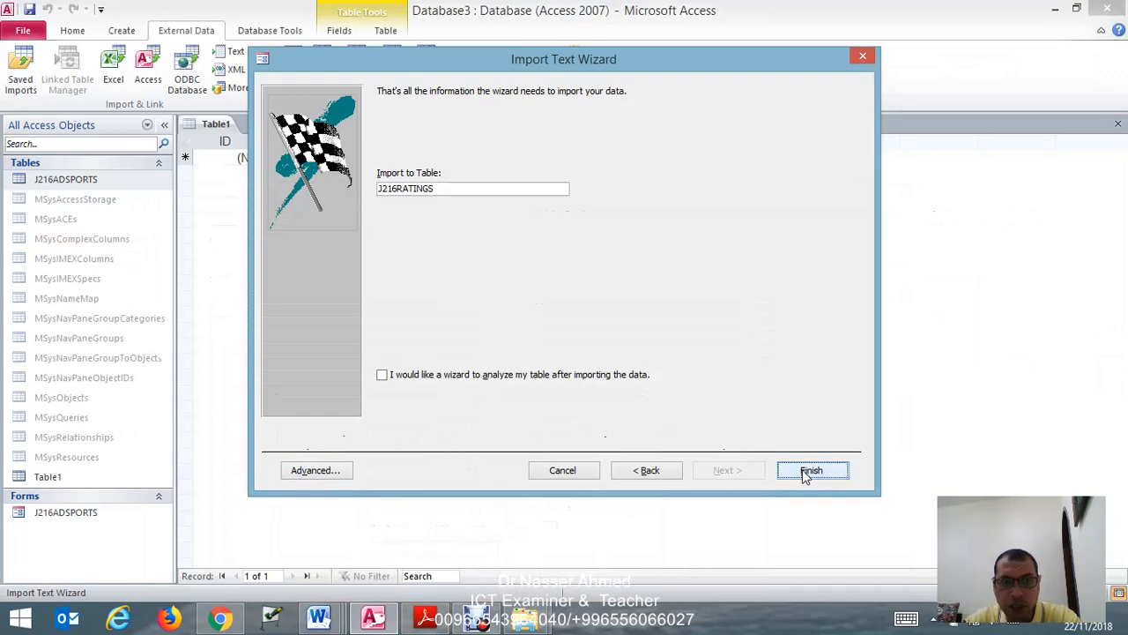
{"action": "left_click", "coordinate": [811, 510]}
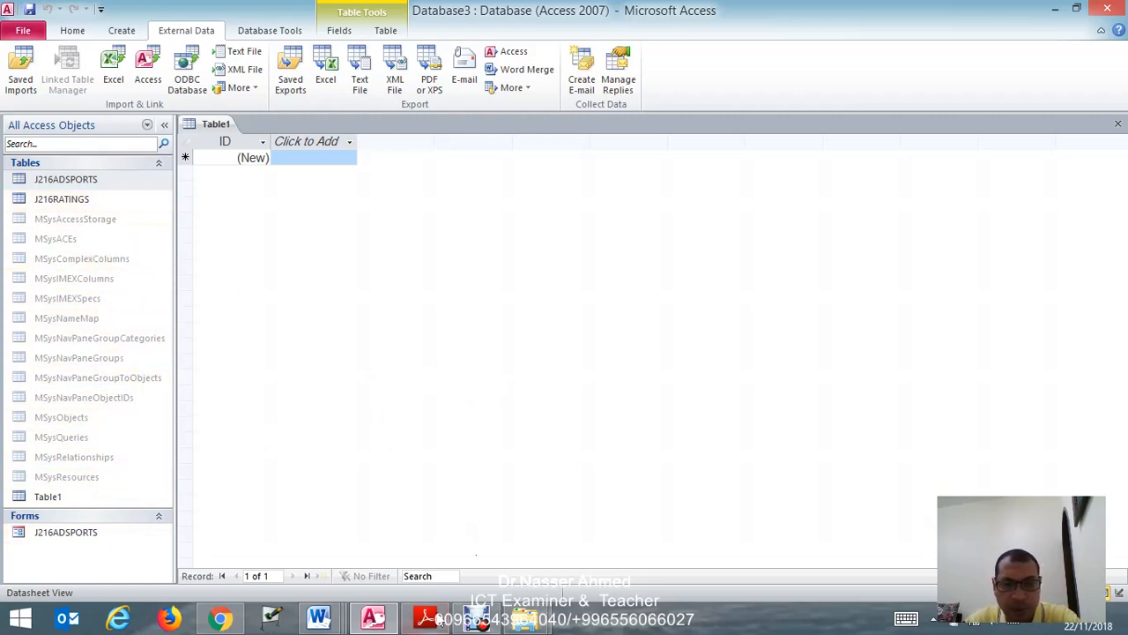
- Read the one-to-many relationship and EVIDENCE 9 requirements of task 24 in Adobe Reader, and return to Access
{"action": "left_click", "coordinate": [429, 618]}
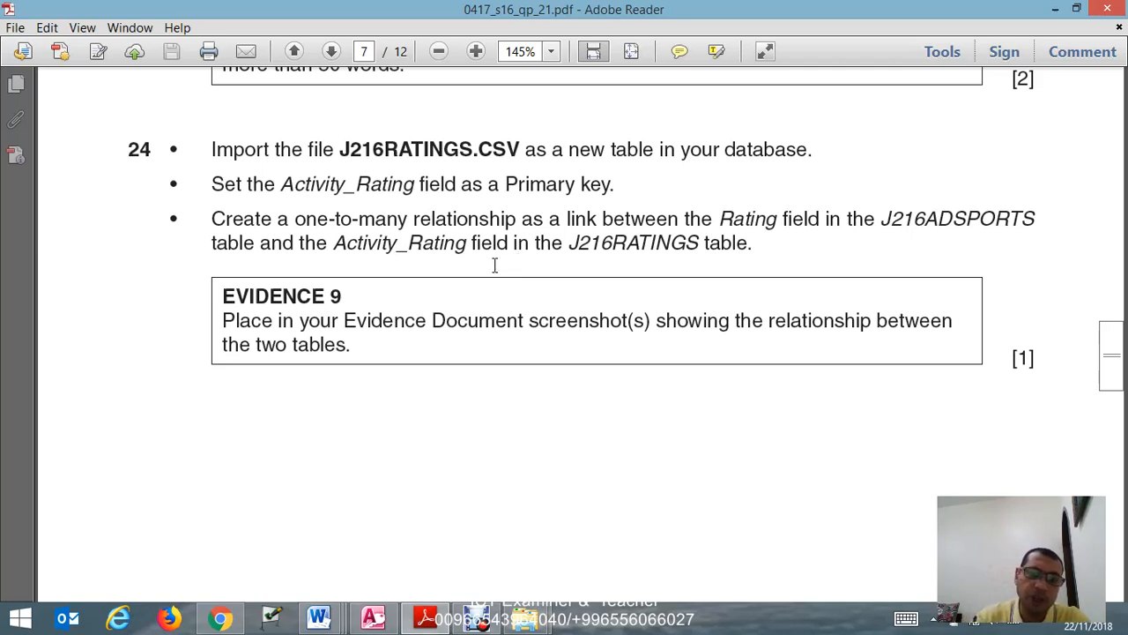
{"action": "left_click", "coordinate": [384, 619]}
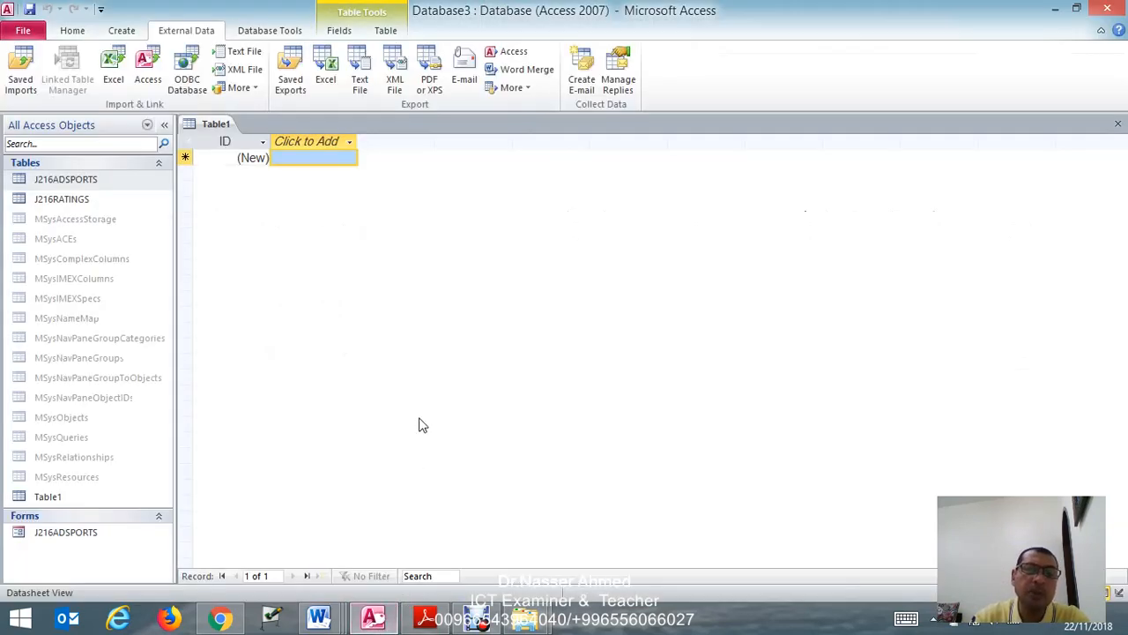
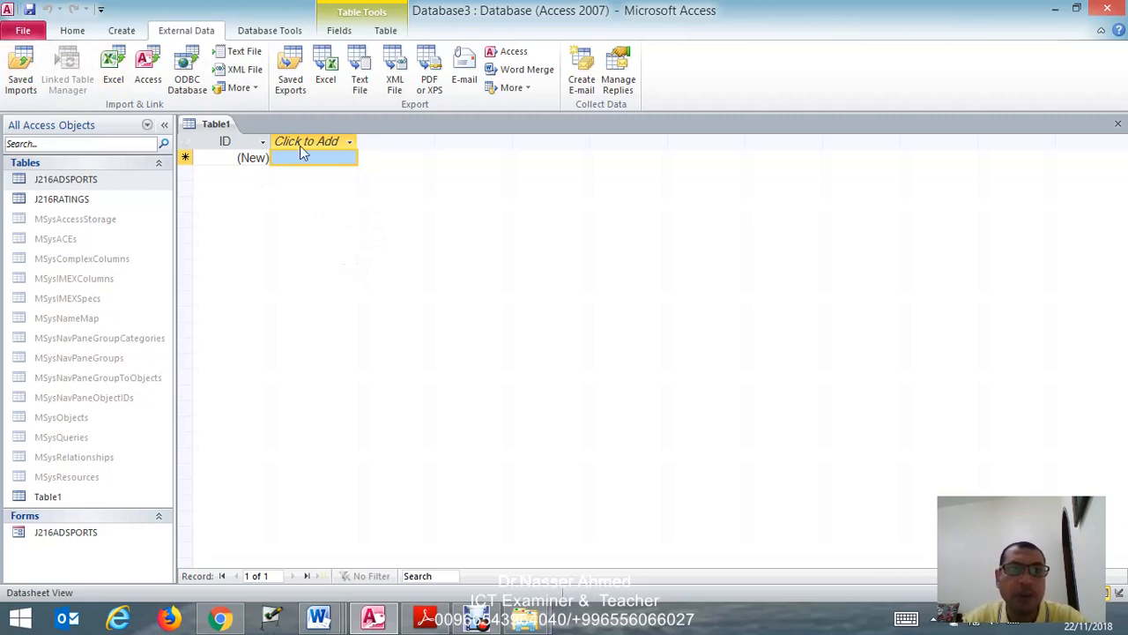
- Remove the three MSysNavPane system tables from the database's relationships layout and add the J216ADSPORTS table
{"action": "left_click", "coordinate": [265, 34]}
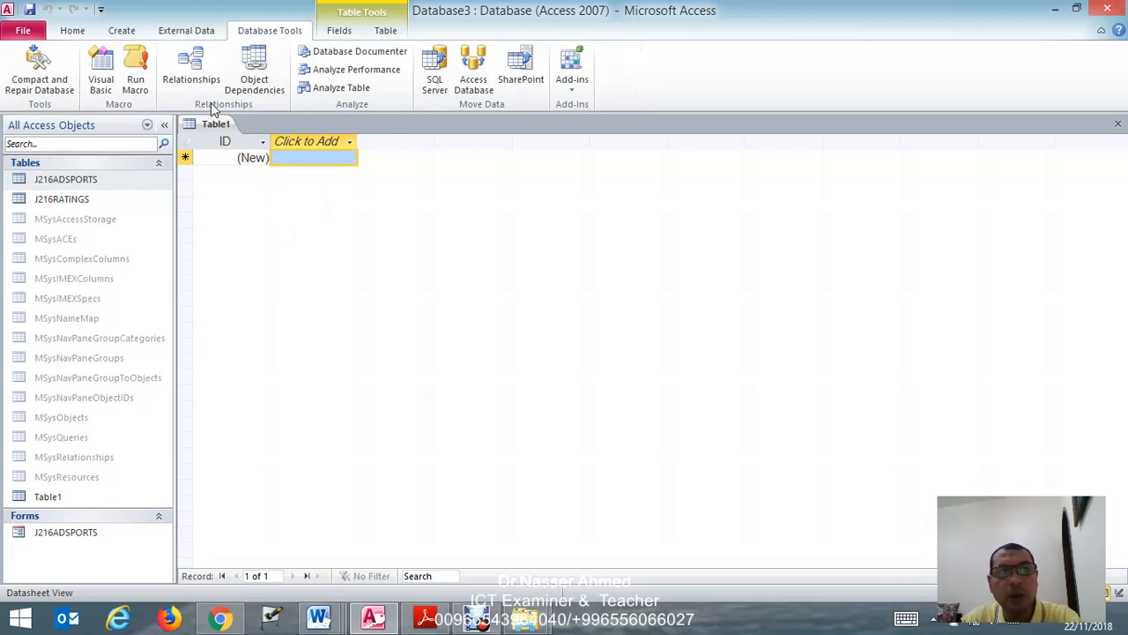
{"action": "left_click", "coordinate": [184, 81]}
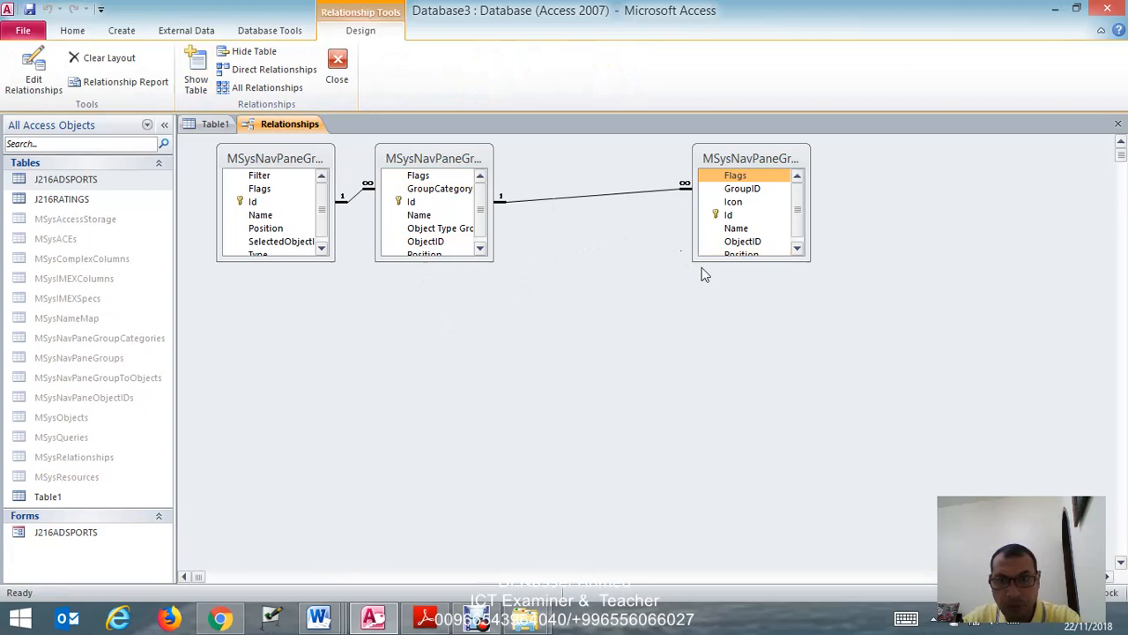
{"action": "right_click", "coordinate": [714, 151]}
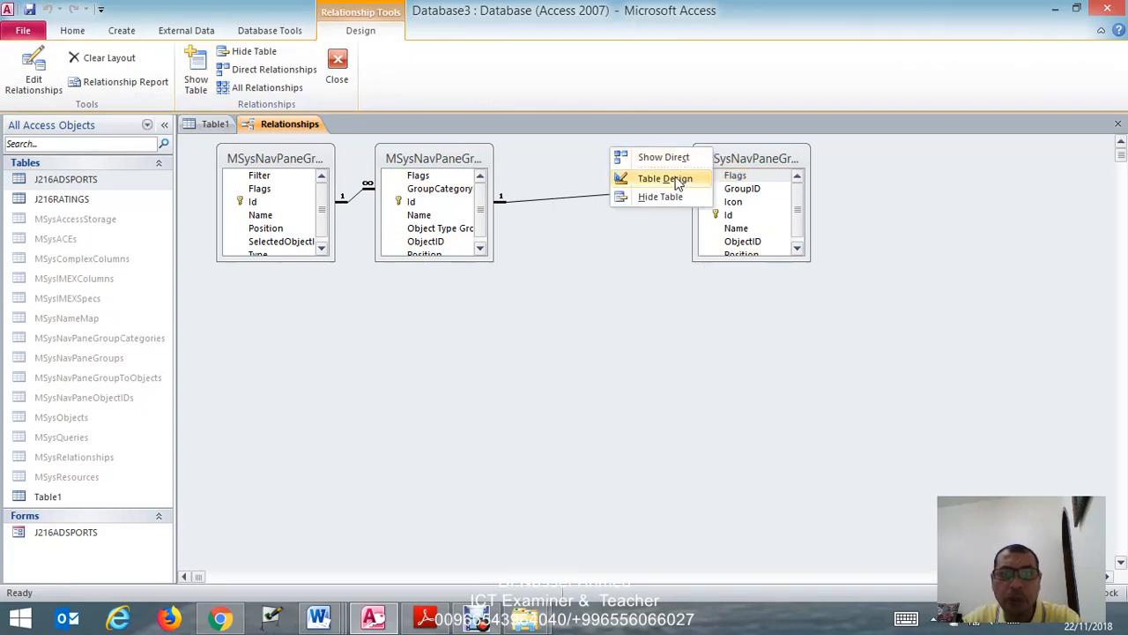
{"action": "left_click", "coordinate": [668, 197]}
{"action": "right_click", "coordinate": [479, 156]}
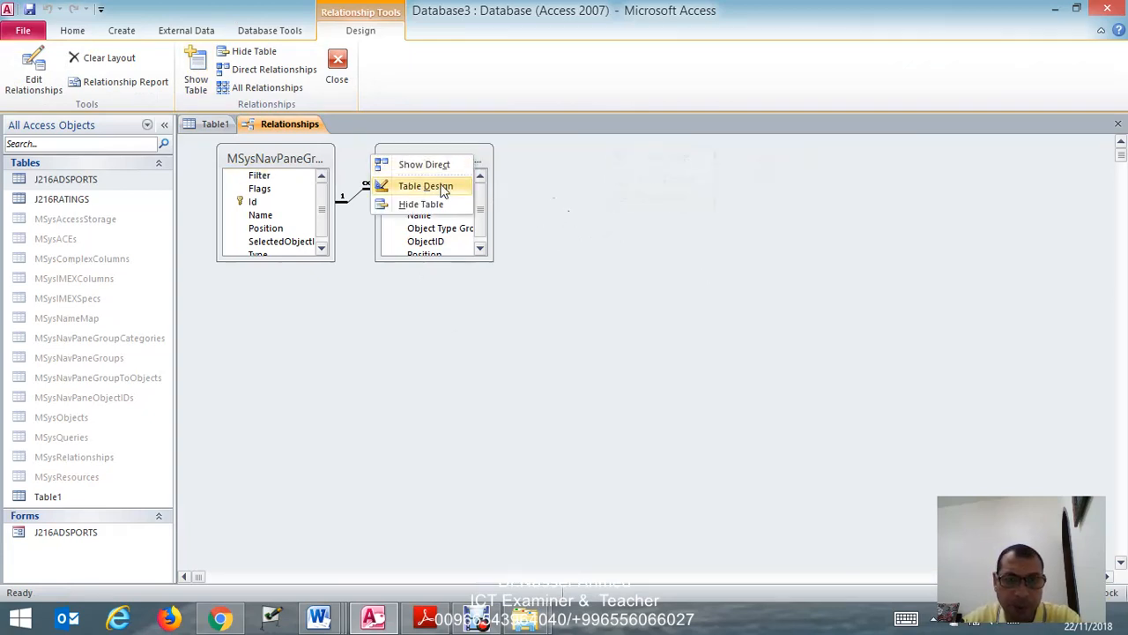
{"action": "left_click", "coordinate": [399, 208]}
{"action": "right_click", "coordinate": [297, 155]}
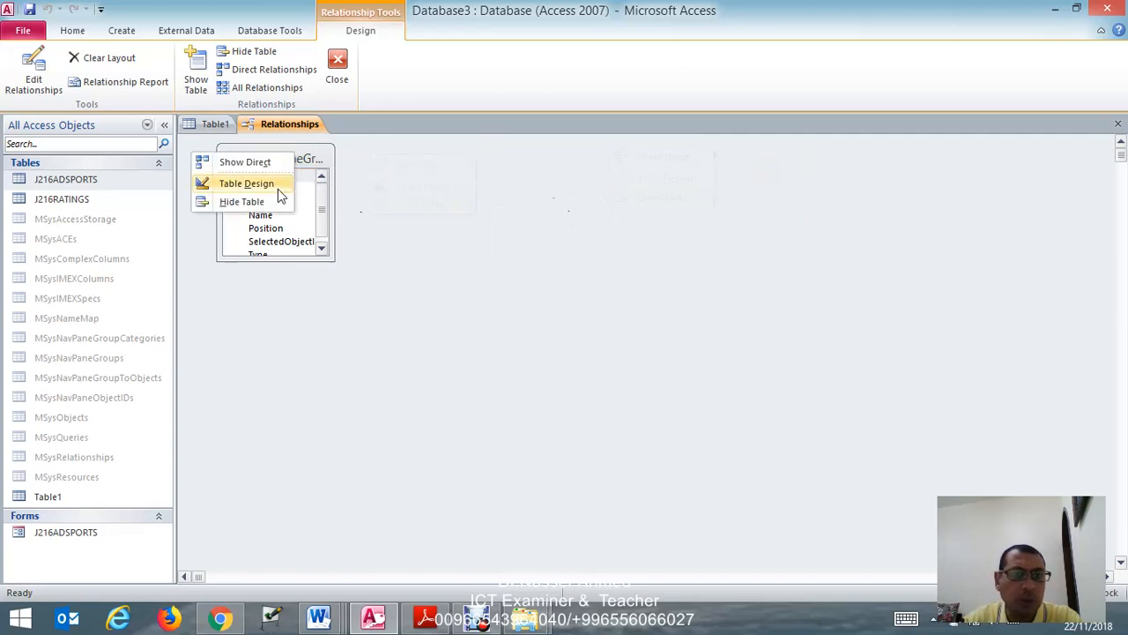
{"action": "left_click", "coordinate": [266, 204]}
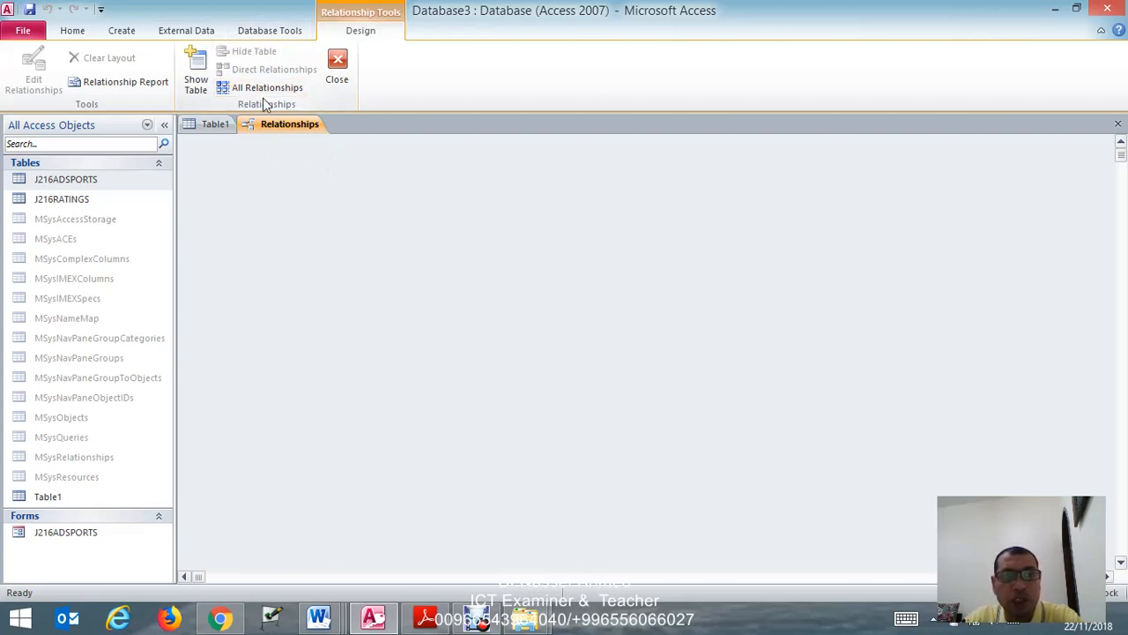
{"action": "left_click_drag", "start_coordinate": [111, 181], "coordinate": [356, 196]}
{"action": "left_click_drag", "start_coordinate": [79, 536], "coordinate": [649, 245]}
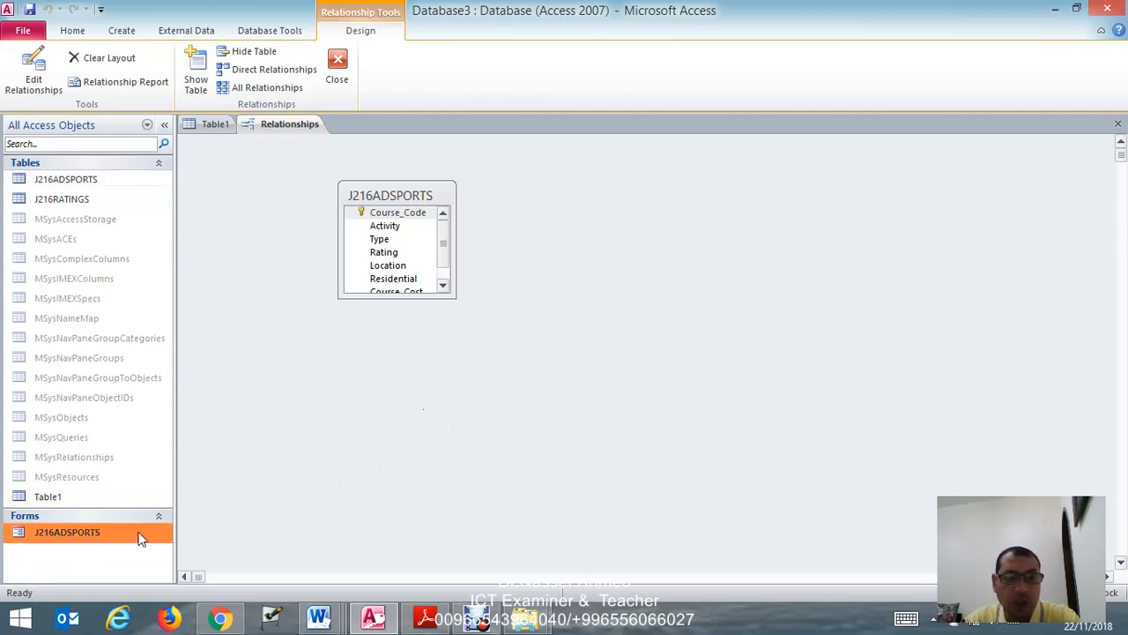
{"action": "left_click_drag", "start_coordinate": [141, 534], "coordinate": [631, 341]}
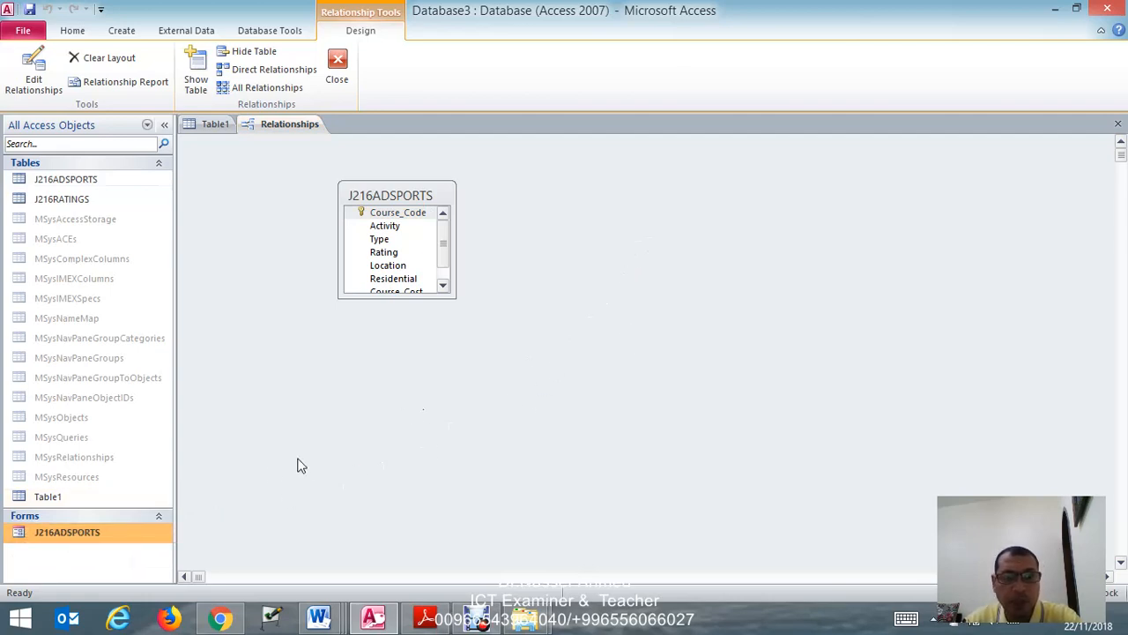
{"action": "left_click_drag", "start_coordinate": [124, 531], "coordinate": [652, 377]}
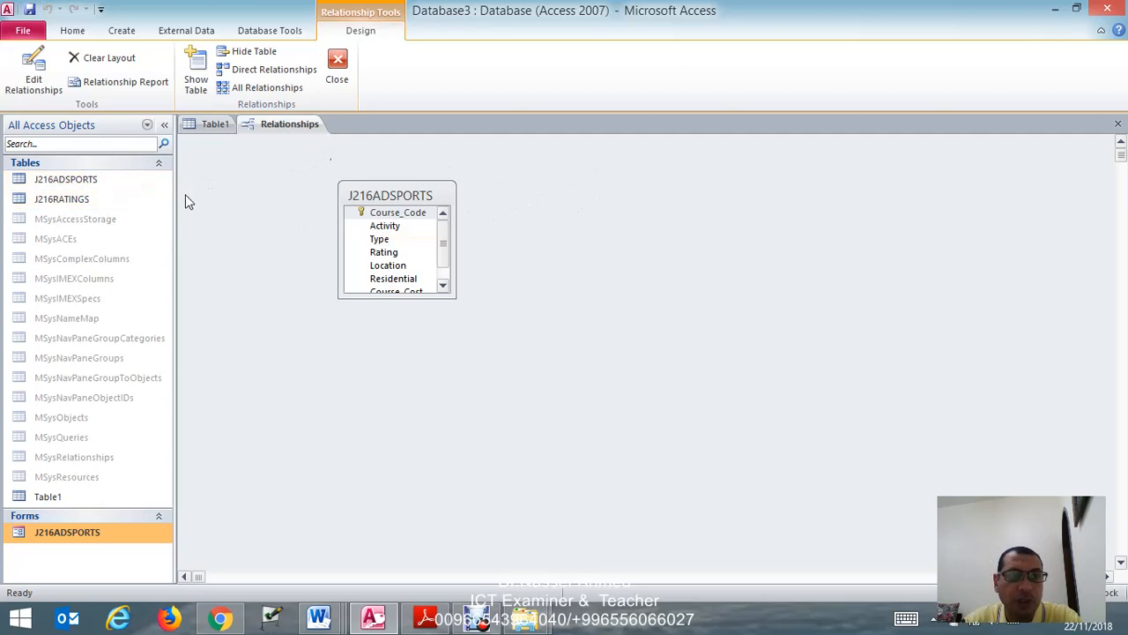
- Add the J216RATINGS table beside J216ADSPORTS and enlarge both table boxes so all their fields fit
{"action": "left_click_drag", "start_coordinate": [112, 204], "coordinate": [670, 207]}
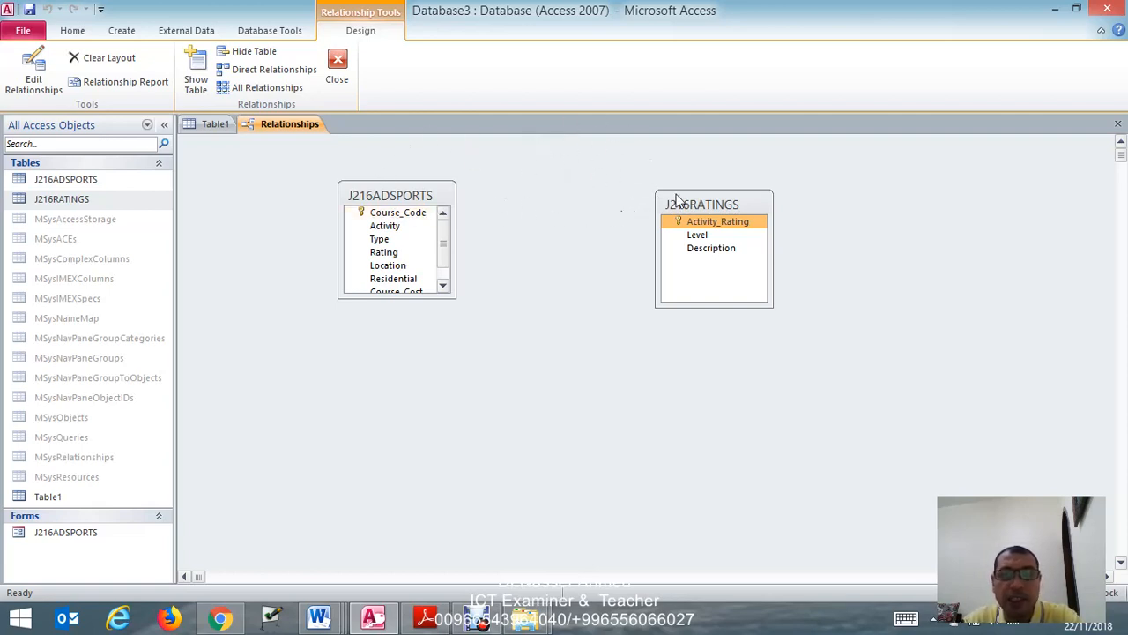
{"action": "left_click_drag", "start_coordinate": [719, 202], "coordinate": [589, 187]}
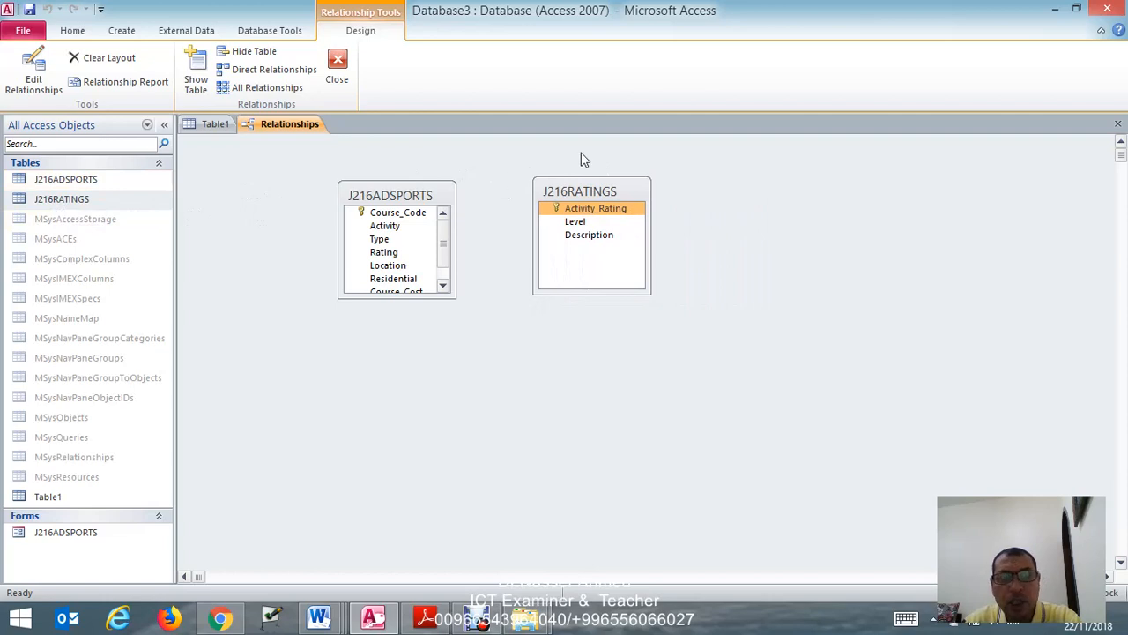
{"action": "left_click_drag", "start_coordinate": [650, 191], "coordinate": [748, 199]}
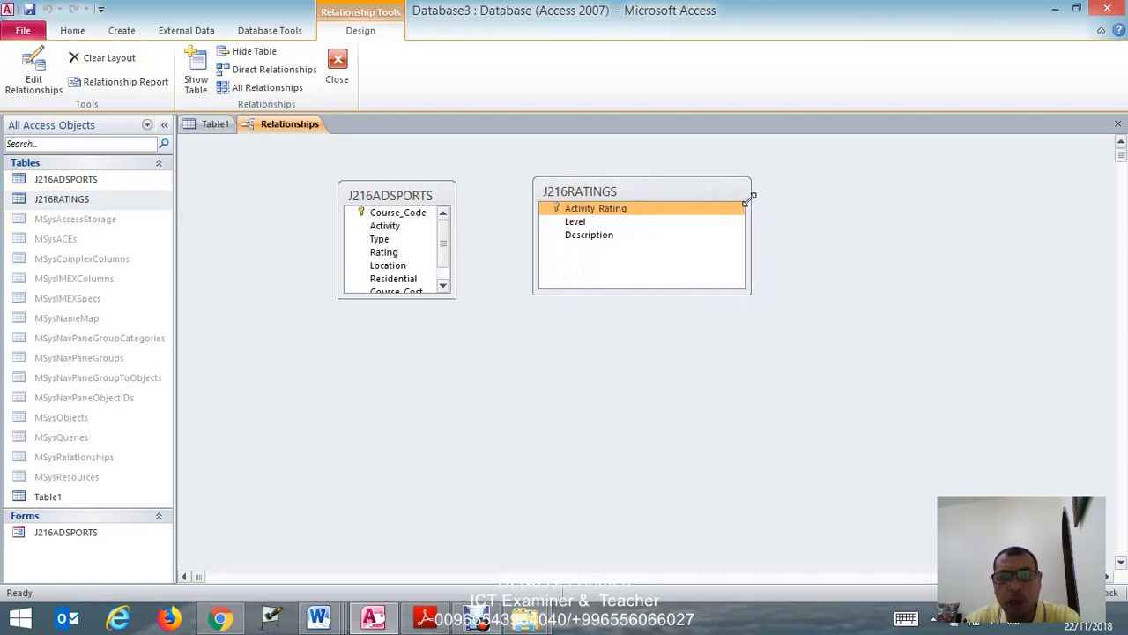
{"action": "left_click_drag", "start_coordinate": [677, 292], "coordinate": [676, 321]}
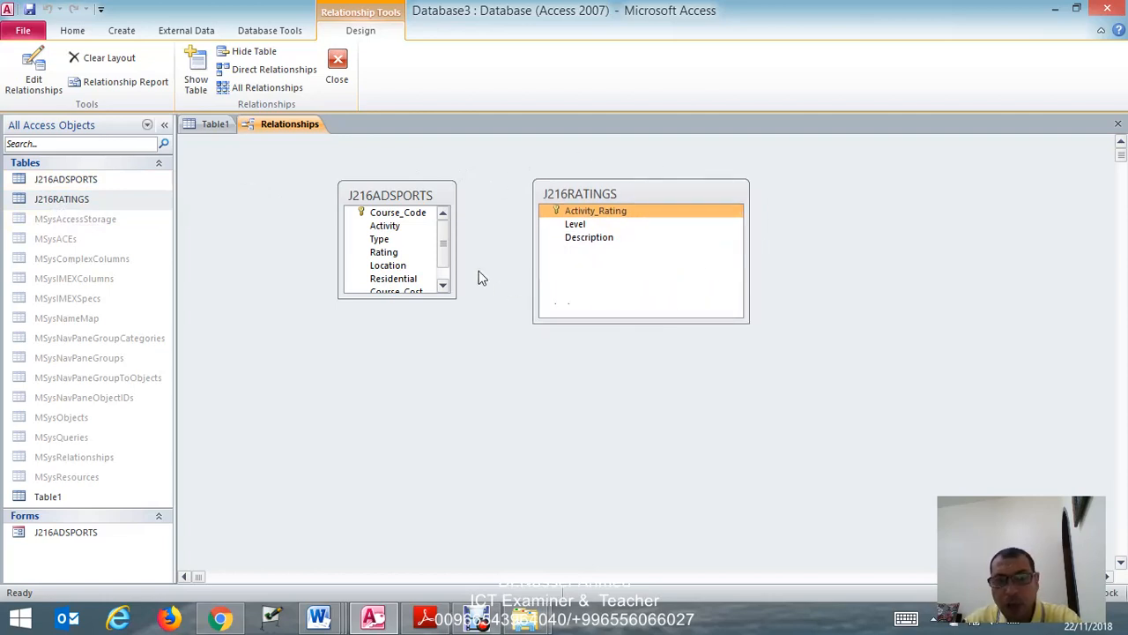
{"action": "left_click_drag", "start_coordinate": [453, 254], "coordinate": [491, 253]}
{"action": "left_click_drag", "start_coordinate": [436, 298], "coordinate": [422, 347]}
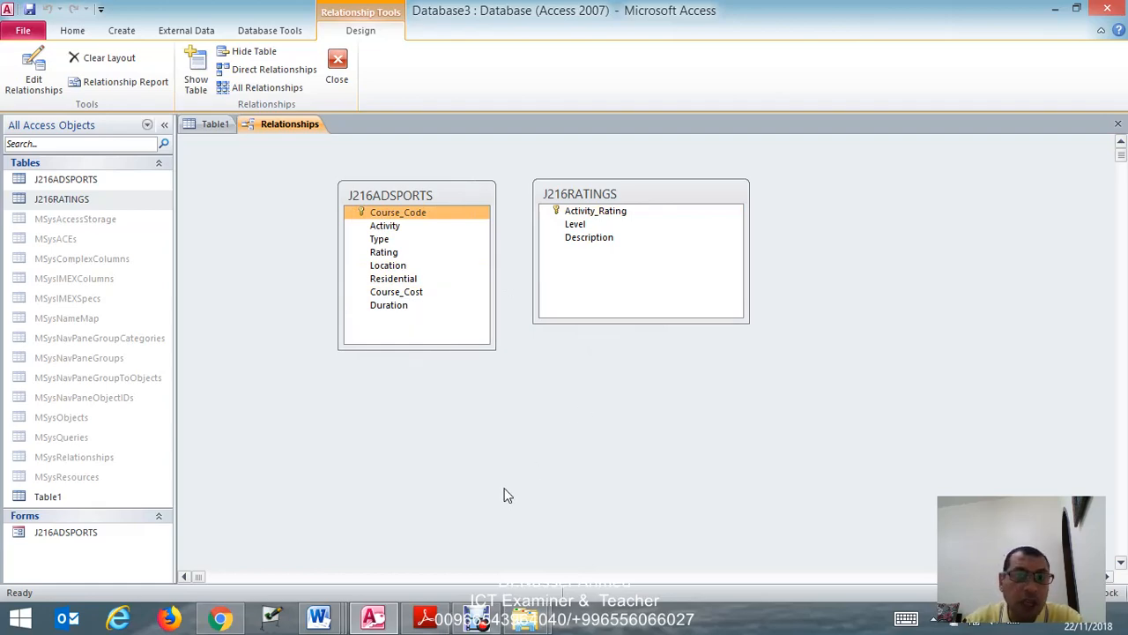
- Check in task 24 of the exam paper in Adobe Reader which fields and tables to link, and return to Access
{"action": "left_click", "coordinate": [425, 617]}
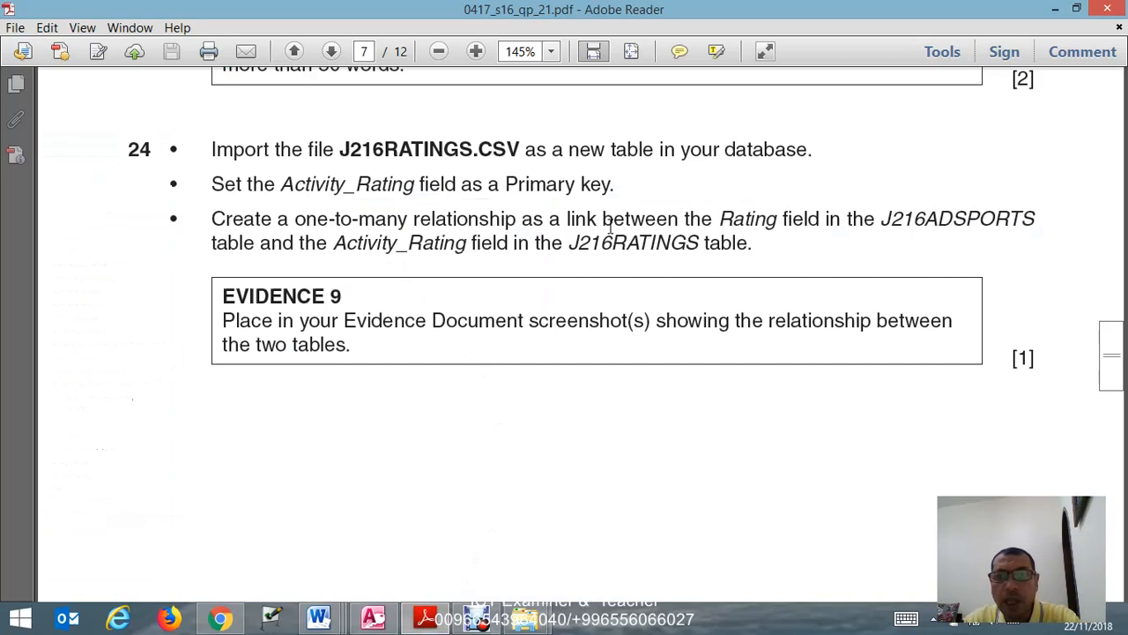
{"action": "left_click_drag", "start_coordinate": [719, 217], "coordinate": [1009, 222]}
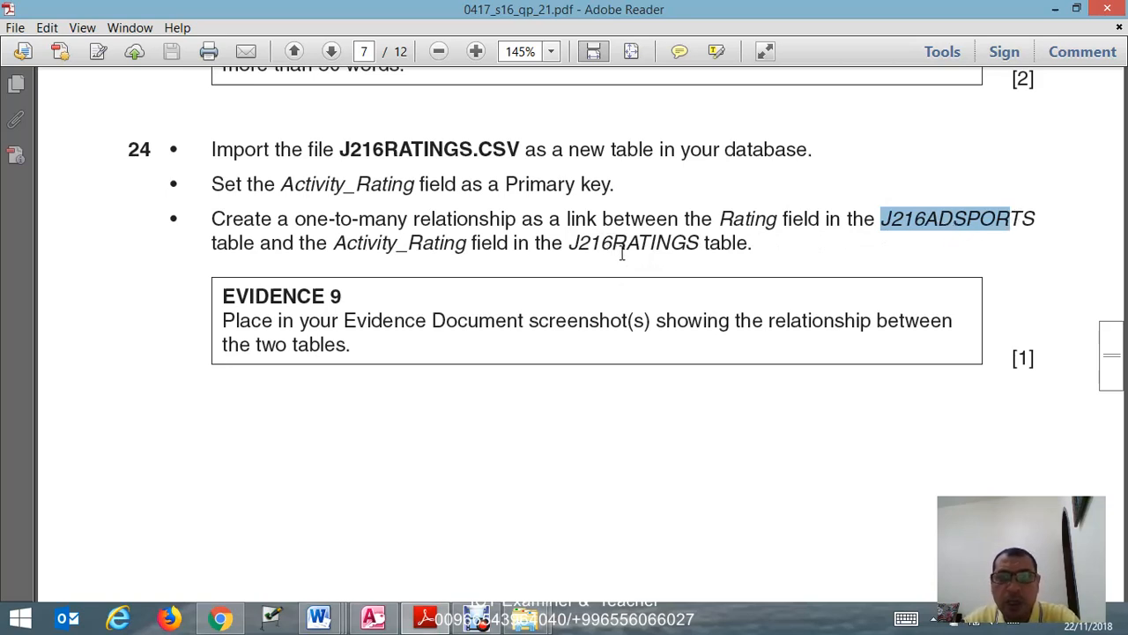
{"action": "left_click", "coordinate": [373, 617]}
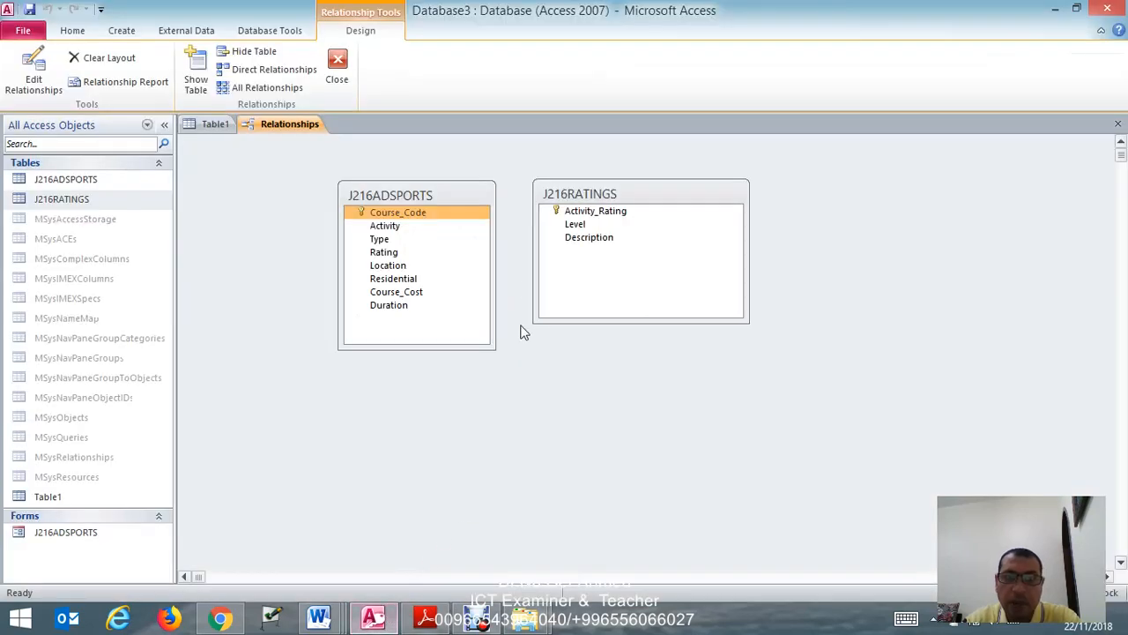
- Create the one-to-many relationship between Rating in J216ADSPORTS and Activity_Rating in J216RATINGS, and move the J216RATINGS box farther from J216ADSPORTS
{"action": "left_click_drag", "start_coordinate": [589, 212], "coordinate": [388, 255]}
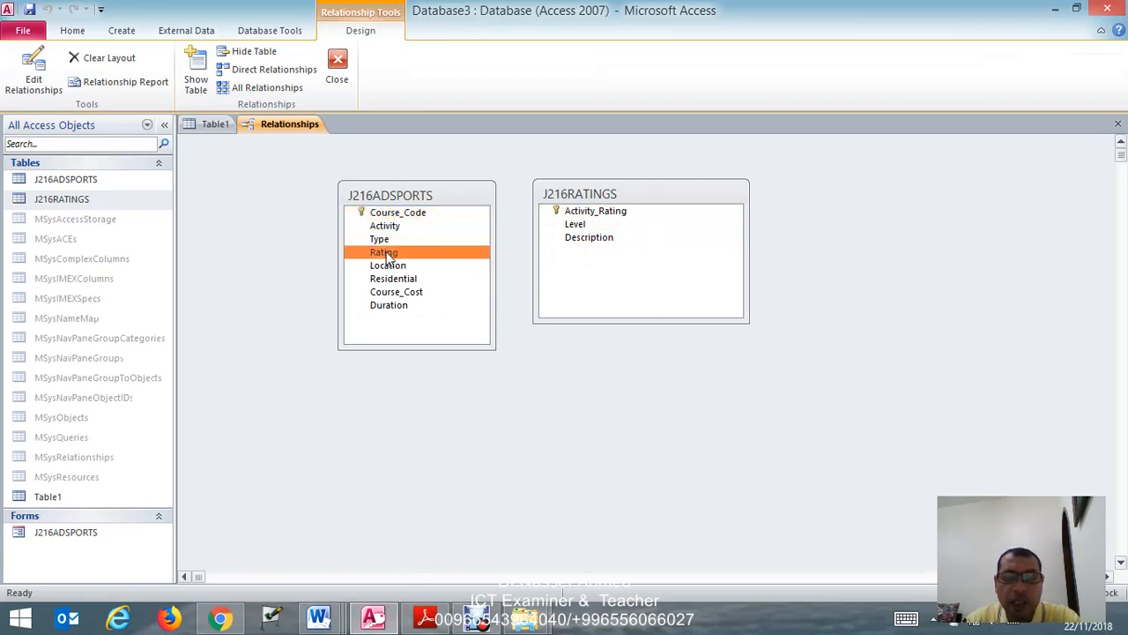
{"action": "left_click", "coordinate": [441, 253]}
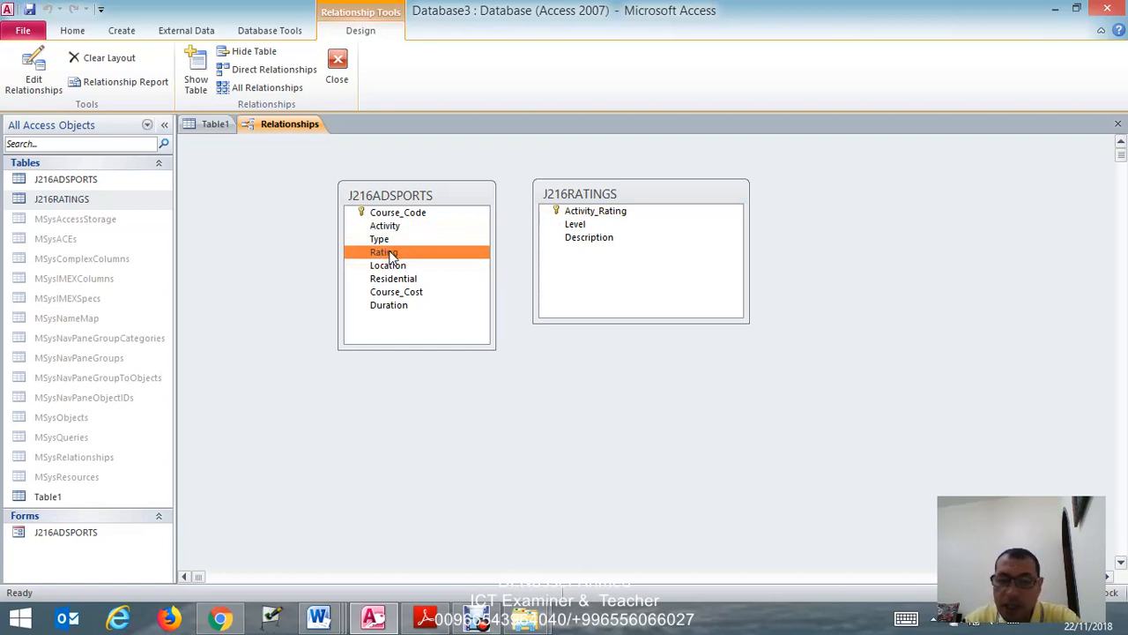
{"action": "left_click_drag", "start_coordinate": [392, 255], "coordinate": [580, 218]}
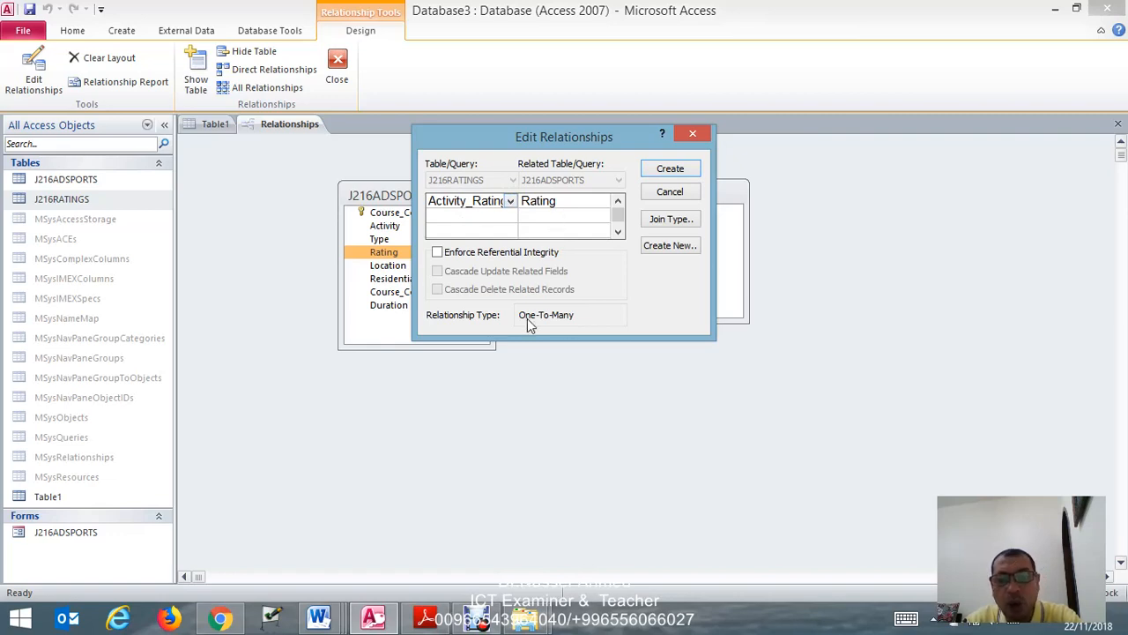
{"action": "left_click", "coordinate": [670, 170]}
{"action": "left_click_drag", "start_coordinate": [620, 183], "coordinate": [673, 178]}
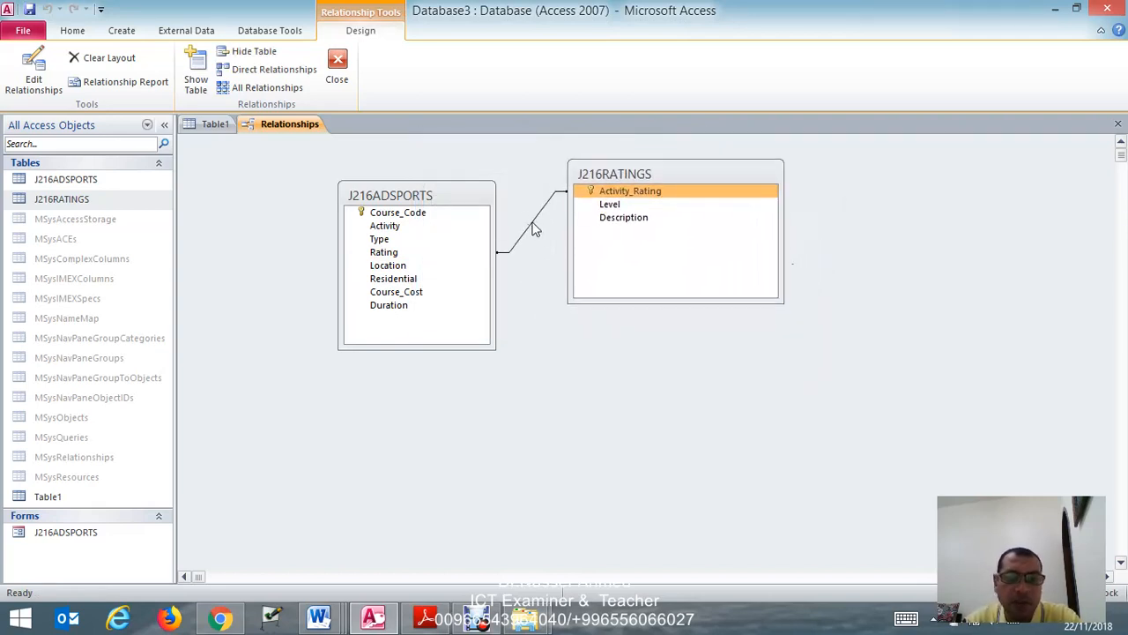
- Open the new relationship for editing and move its dialog below the tables, clear of the link line
{"action": "right_click", "coordinate": [533, 228]}
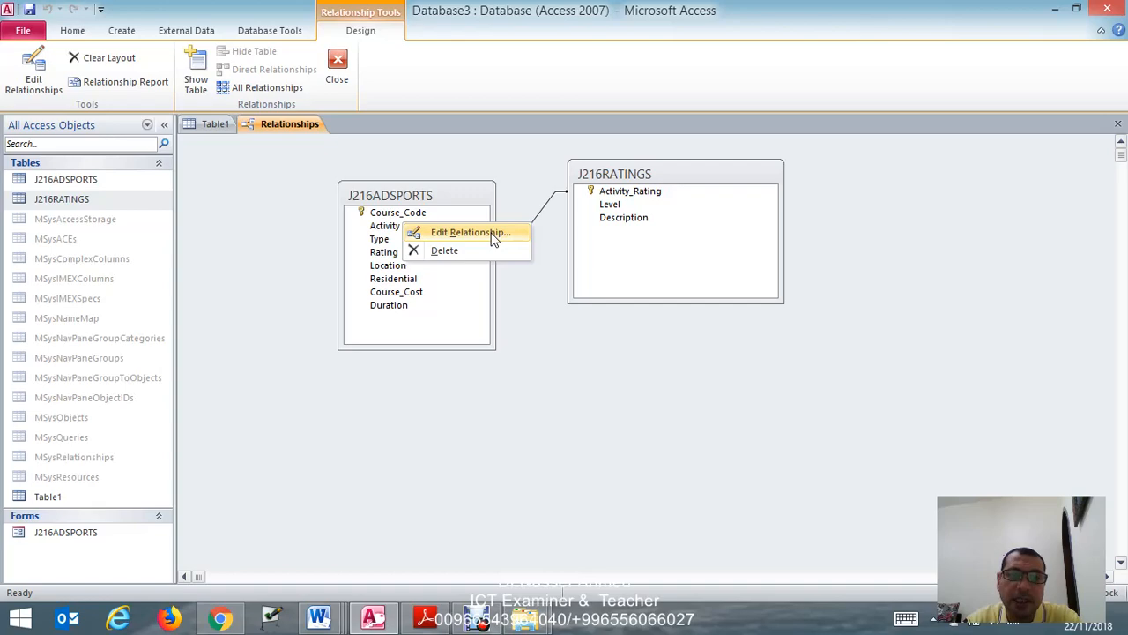
{"action": "left_click", "coordinate": [494, 236]}
{"action": "left_click_drag", "start_coordinate": [624, 132], "coordinate": [743, 341]}
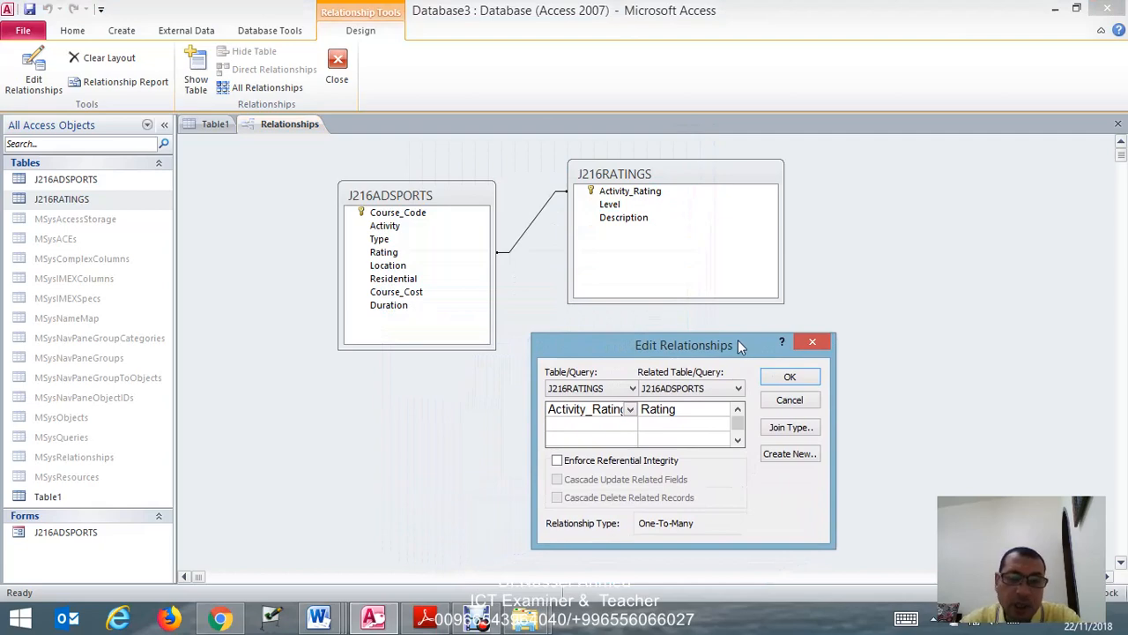
- Switch to the J216EVIDENCE9999 document in Word and paste the relationship screenshot under the Step 24 EVIDENCE 9 heading
{"action": "left_click", "coordinate": [340, 616]}
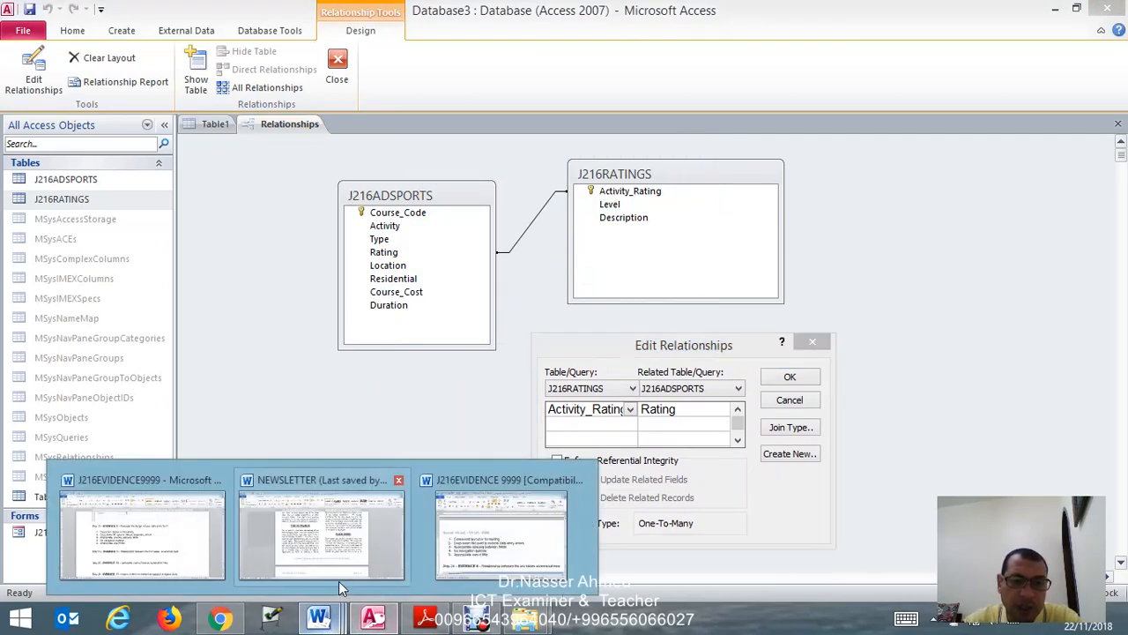
{"action": "left_click", "coordinate": [137, 533]}
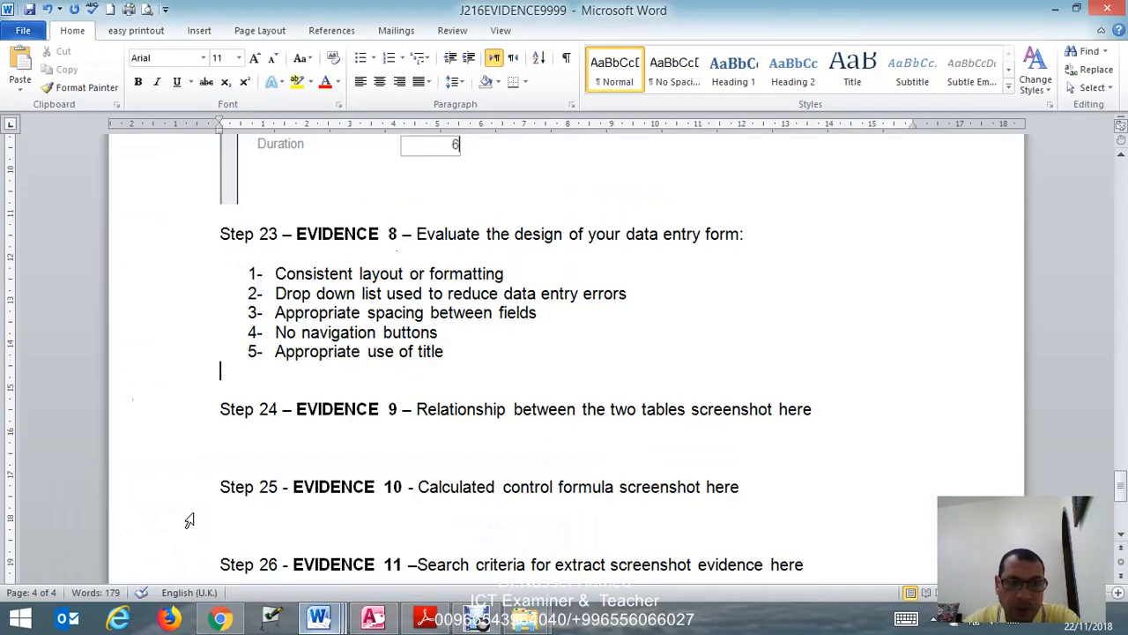
{"action": "left_click", "coordinate": [294, 454]}
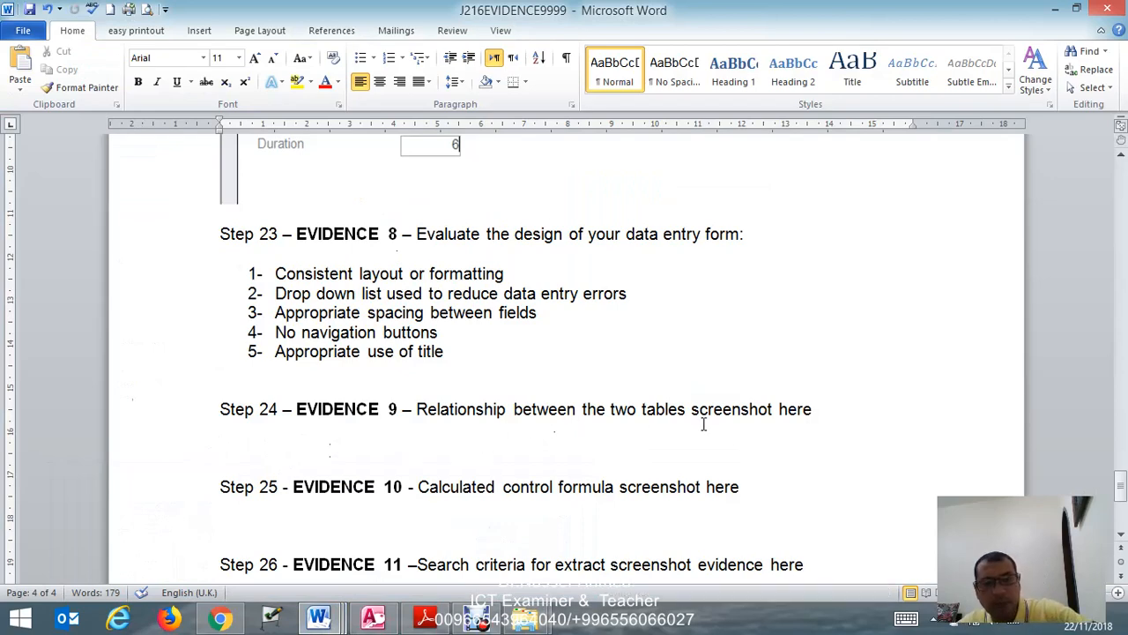
{"action": "key", "text": "ctrl+v"}
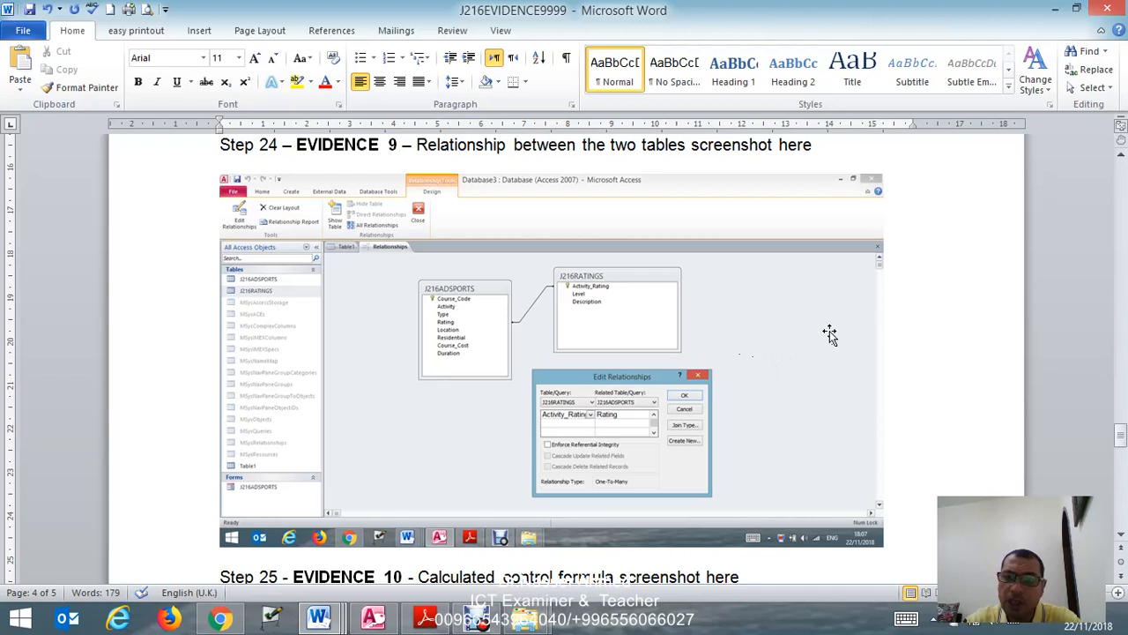
- Crop the EVIDENCE 9 screenshot to the relationships area, removing the navigation pane, ribbon and taskbar
{"action": "left_click", "coordinate": [828, 335]}
{"action": "left_click", "coordinate": [987, 81]}
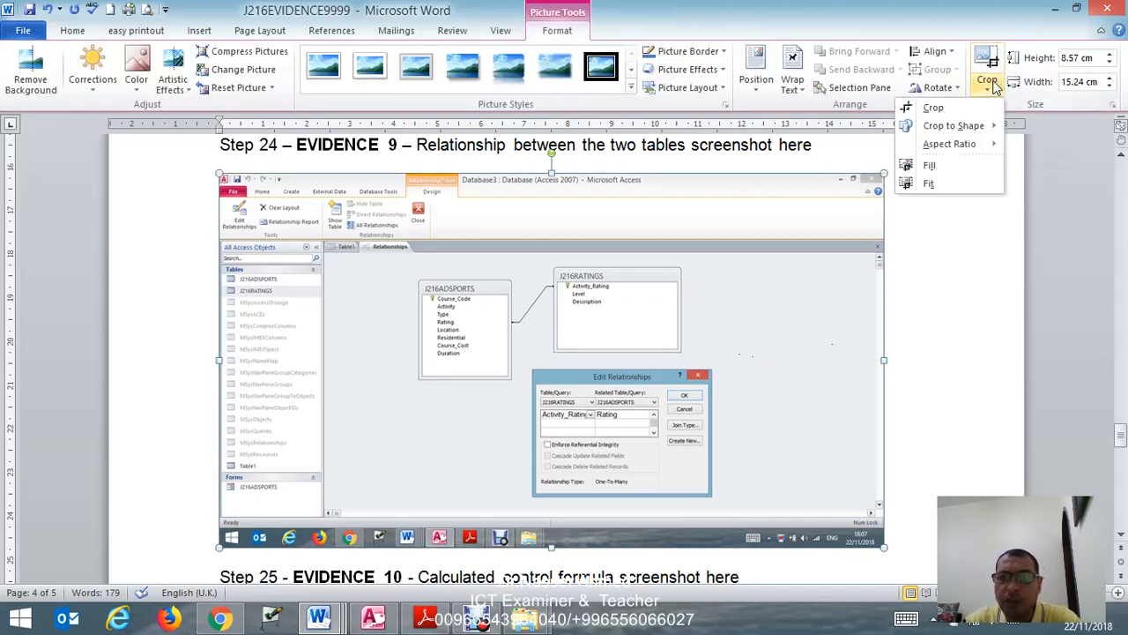
{"action": "left_click", "coordinate": [962, 114]}
{"action": "left_click_drag", "start_coordinate": [220, 359], "coordinate": [323, 363]}
{"action": "left_click_drag", "start_coordinate": [502, 174], "coordinate": [506, 238]}
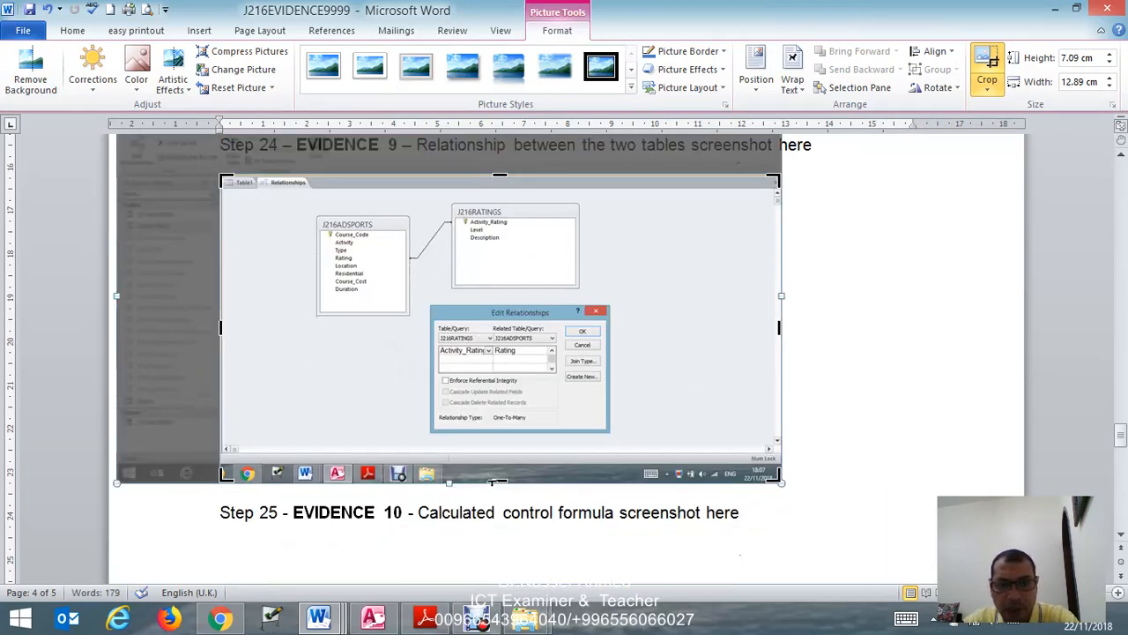
{"action": "left_click_drag", "start_coordinate": [499, 478], "coordinate": [501, 438]}
{"action": "left_click", "coordinate": [854, 296]}
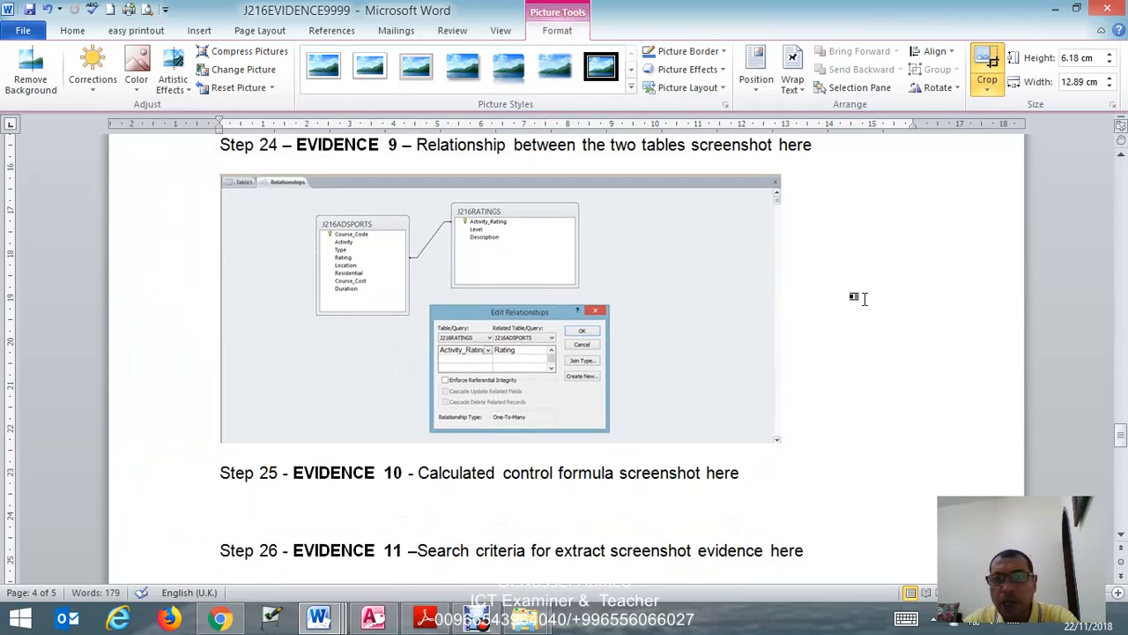
- Stretch the cropped EVIDENCE 9 screenshot wider and taller so the relationship details are easier to read
{"action": "left_click", "coordinate": [721, 330]}
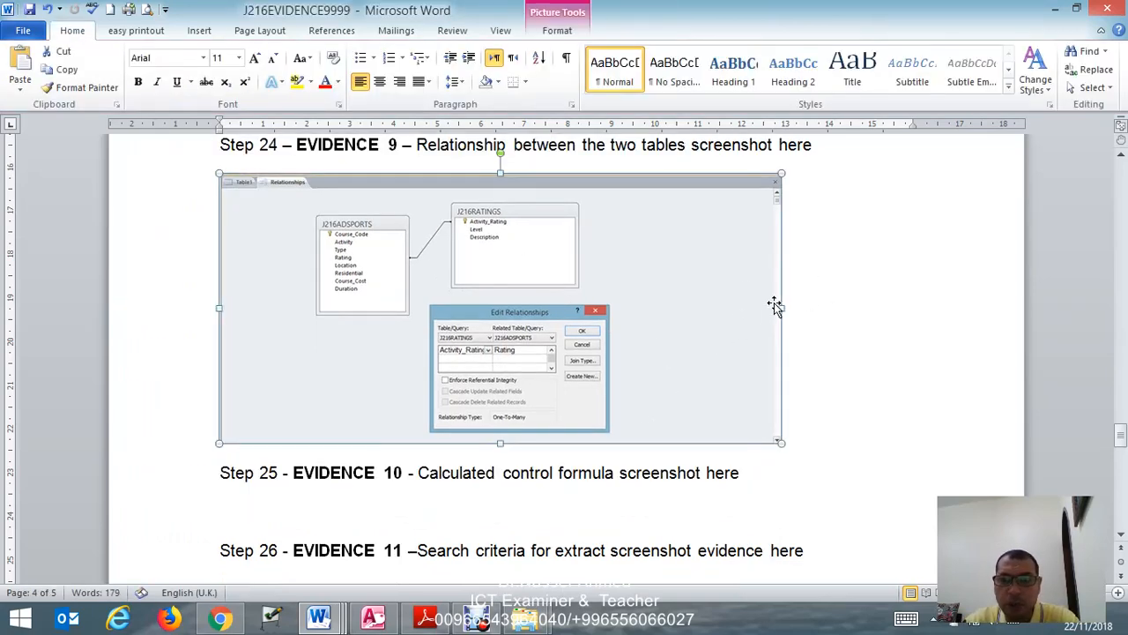
{"action": "left_click_drag", "start_coordinate": [500, 443], "coordinate": [500, 533]}
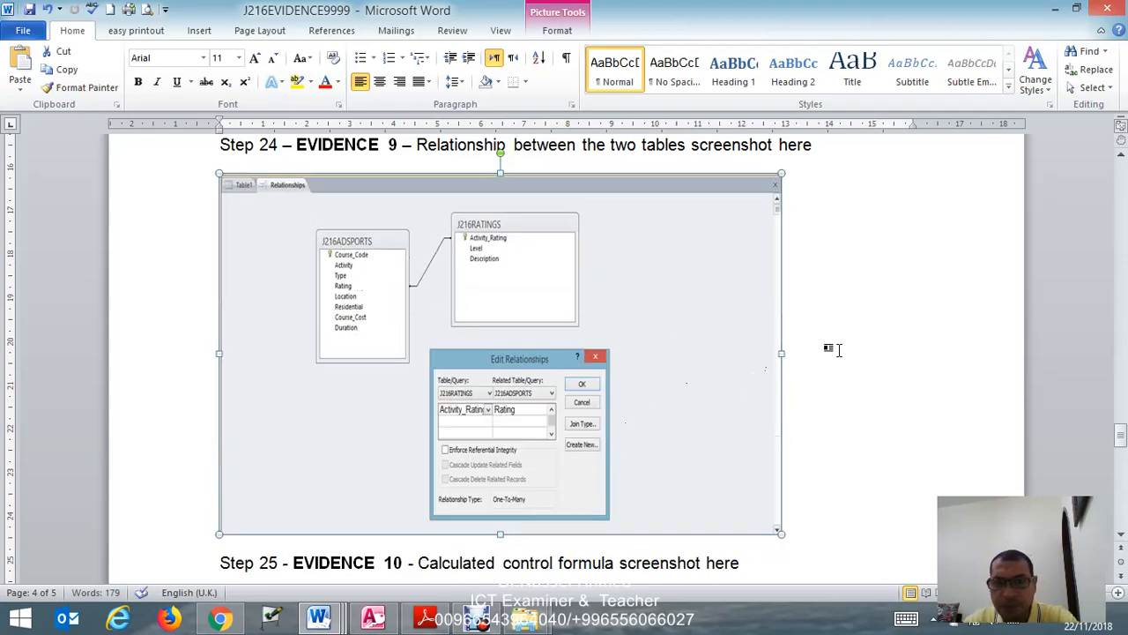
{"action": "left_click_drag", "start_coordinate": [782, 352], "coordinate": [851, 352]}
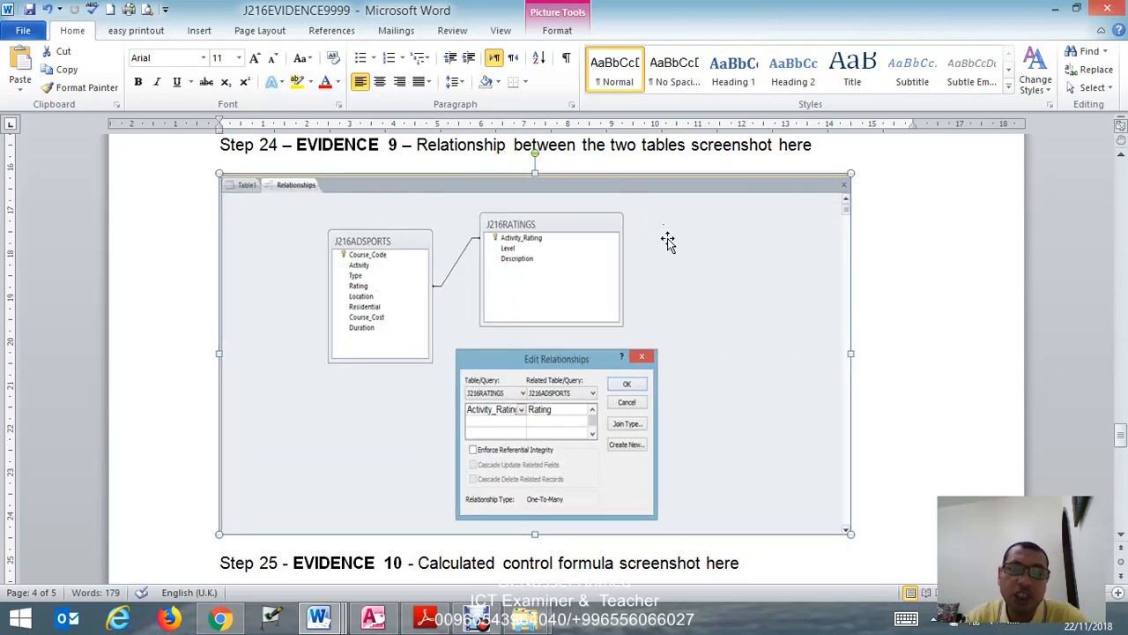
{"action": "scroll", "coordinate": [679, 245], "scroll_direction": "down", "scroll_amount": 3}
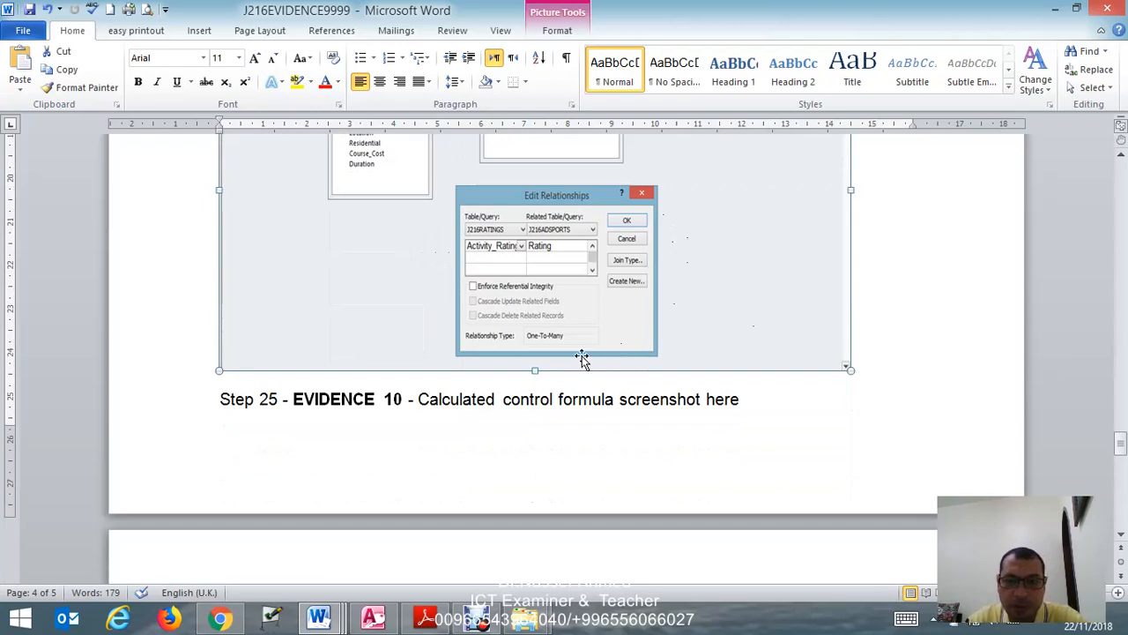
{"action": "left_click_drag", "start_coordinate": [535, 370], "coordinate": [535, 413]}
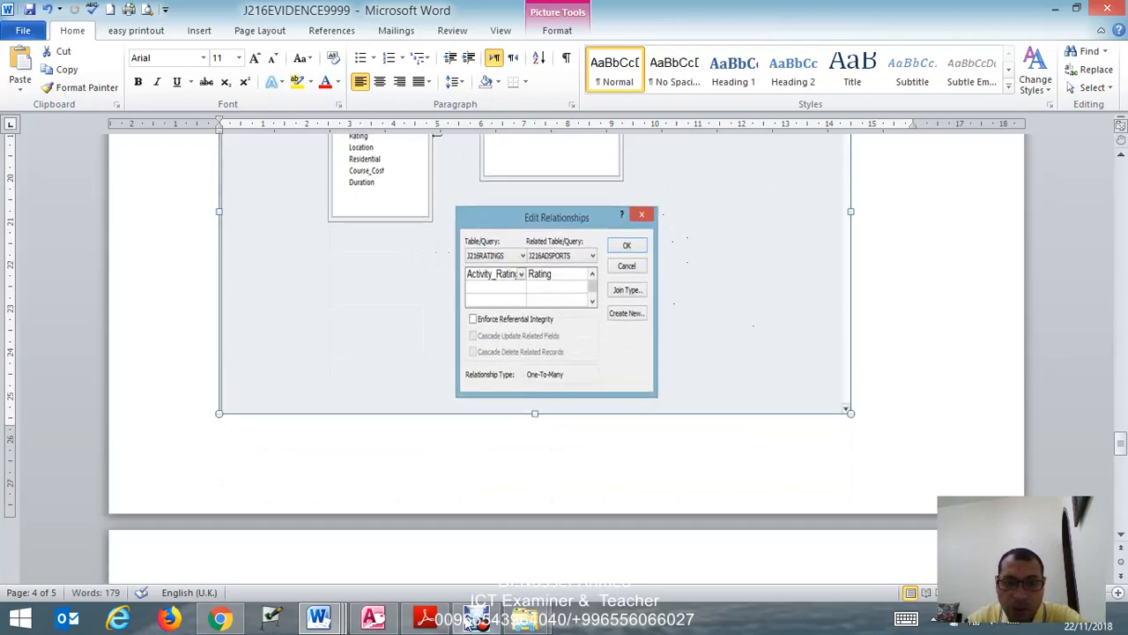
- Switch back to the Access database, accept the relationship settings between J216RATINGS and J216ADSPORTS, and close the Relationships window
{"action": "left_click", "coordinate": [424, 618]}
{"action": "scroll", "coordinate": [487, 415], "scroll_direction": "down", "scroll_amount": 6}
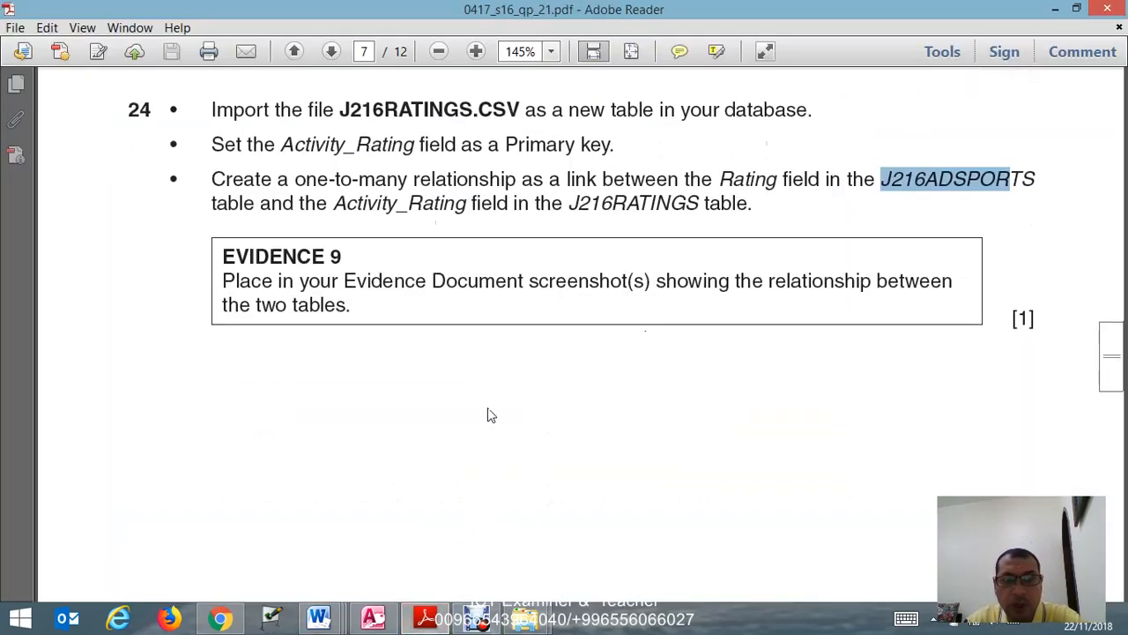
{"action": "left_click", "coordinate": [373, 618]}
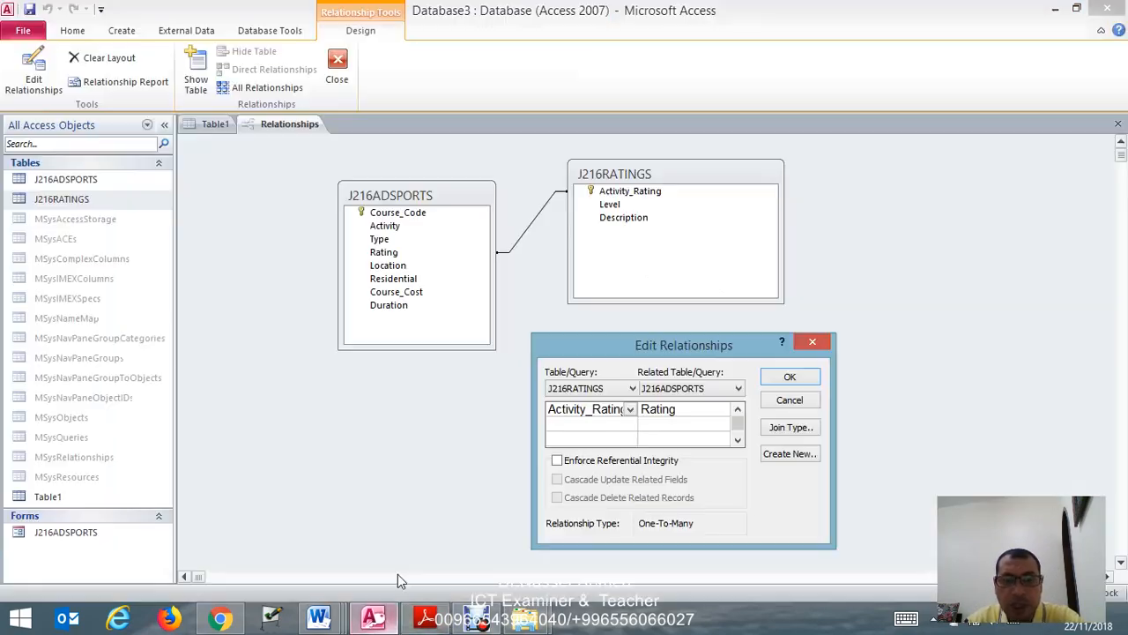
{"action": "left_click", "coordinate": [300, 123]}
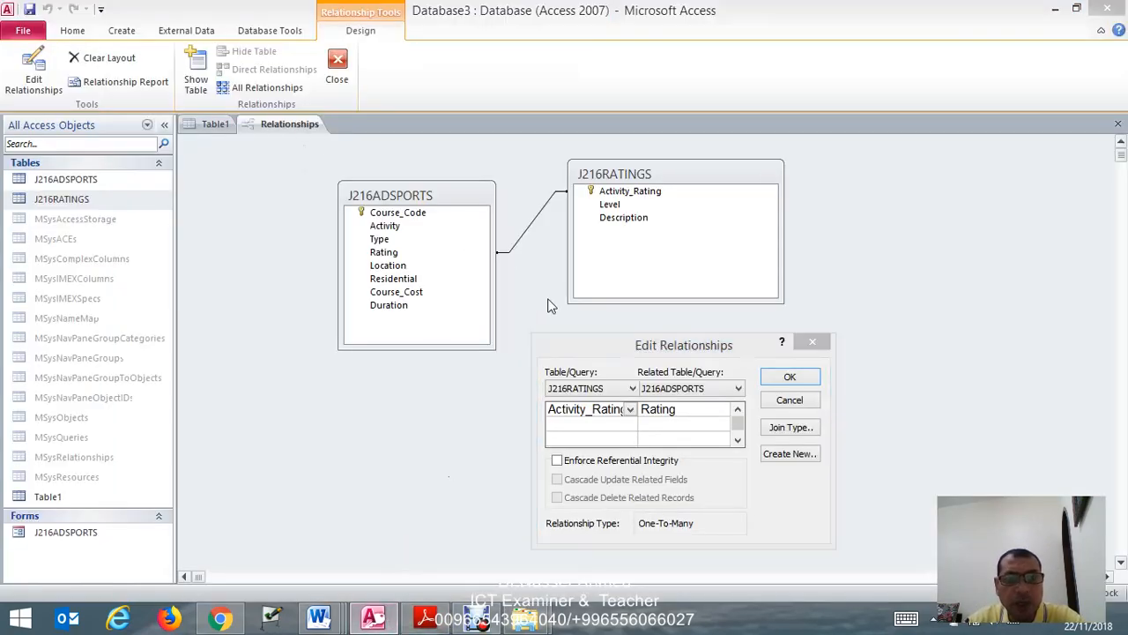
{"action": "left_click", "coordinate": [813, 385]}
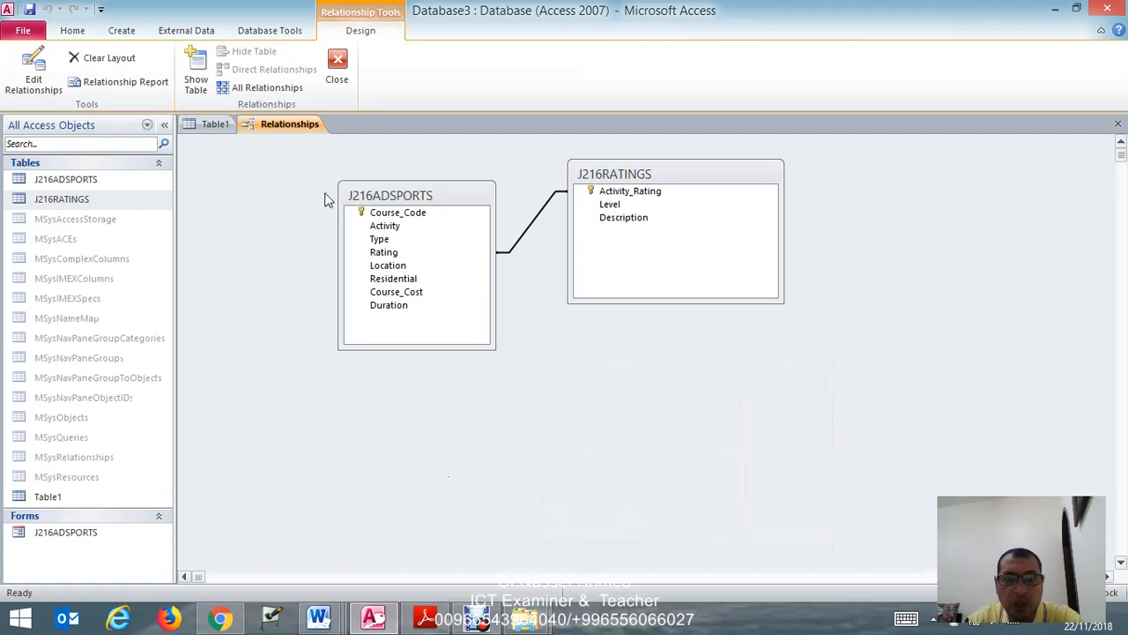
{"action": "right_click", "coordinate": [245, 125]}
{"action": "left_click", "coordinate": [241, 132]}
{"action": "right_click", "coordinate": [291, 122]}
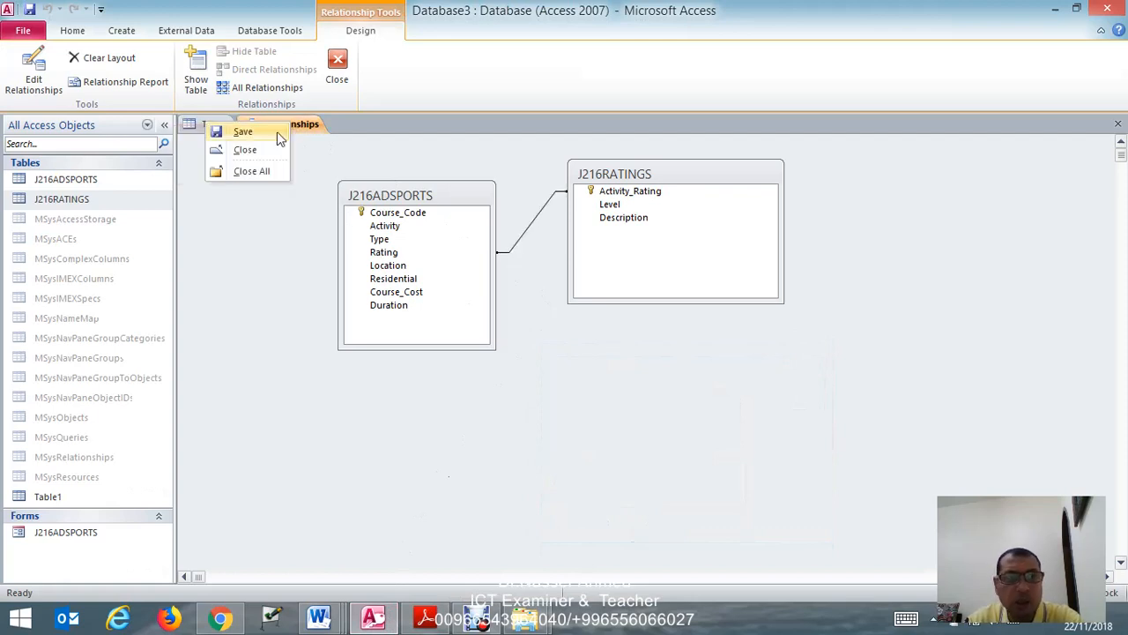
{"action": "left_click", "coordinate": [263, 151]}
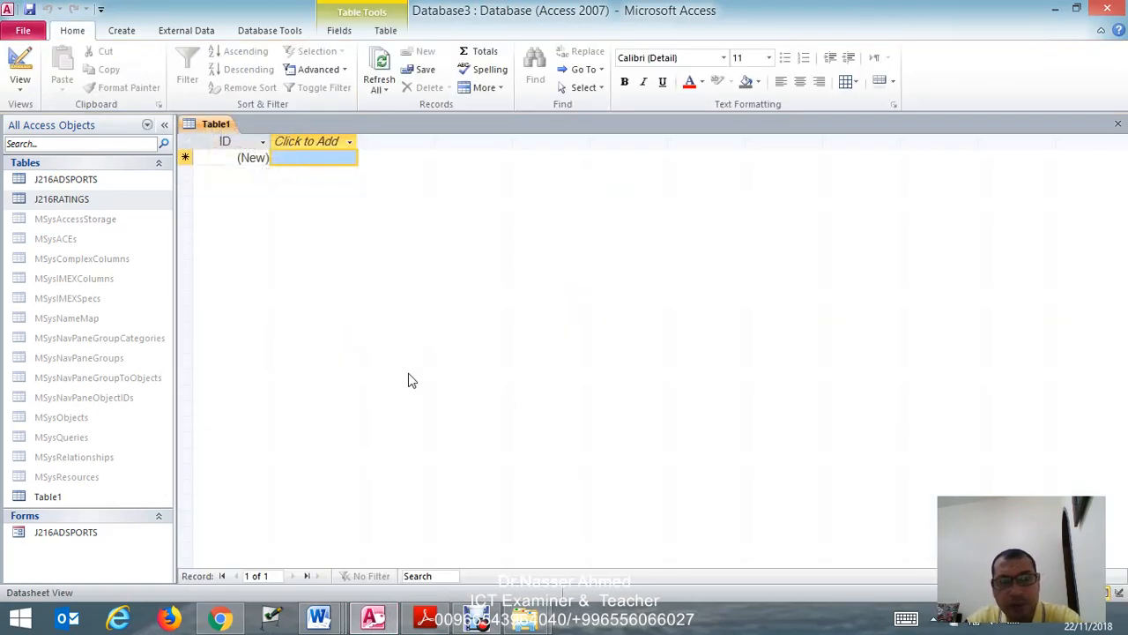
- Switch to the exam paper and examine the step 25 report requirements, rechecking the step 24 EVIDENCE 9 instructions
{"action": "left_click", "coordinate": [423, 616]}
{"action": "scroll", "coordinate": [448, 427], "scroll_direction": "up", "scroll_amount": 5}
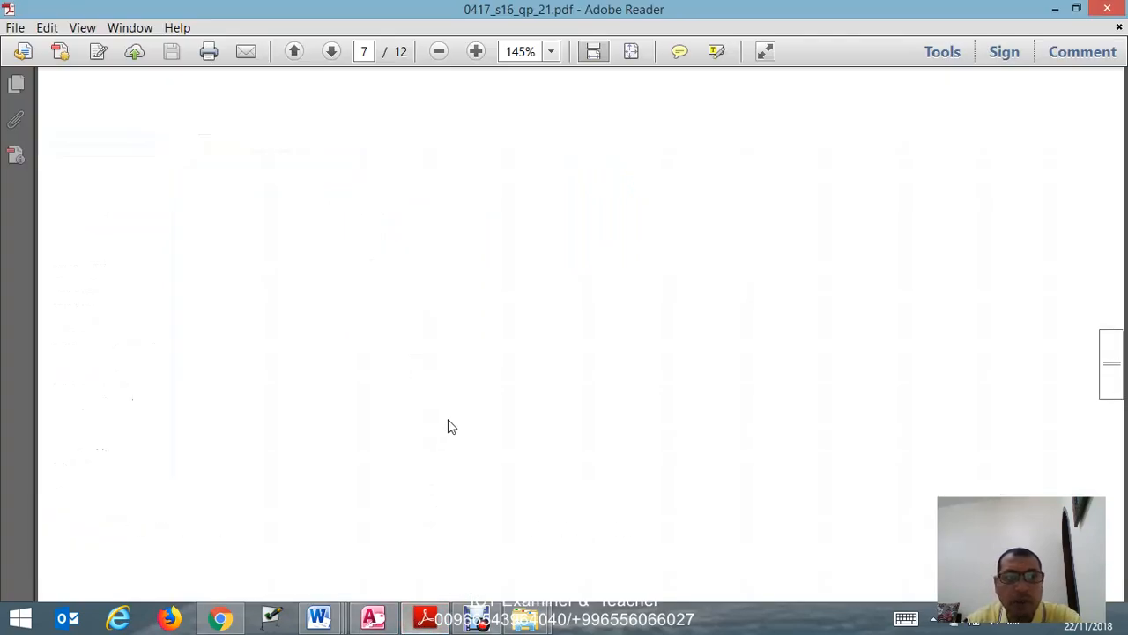
{"action": "scroll", "coordinate": [448, 427], "scroll_direction": "down", "scroll_amount": 10}
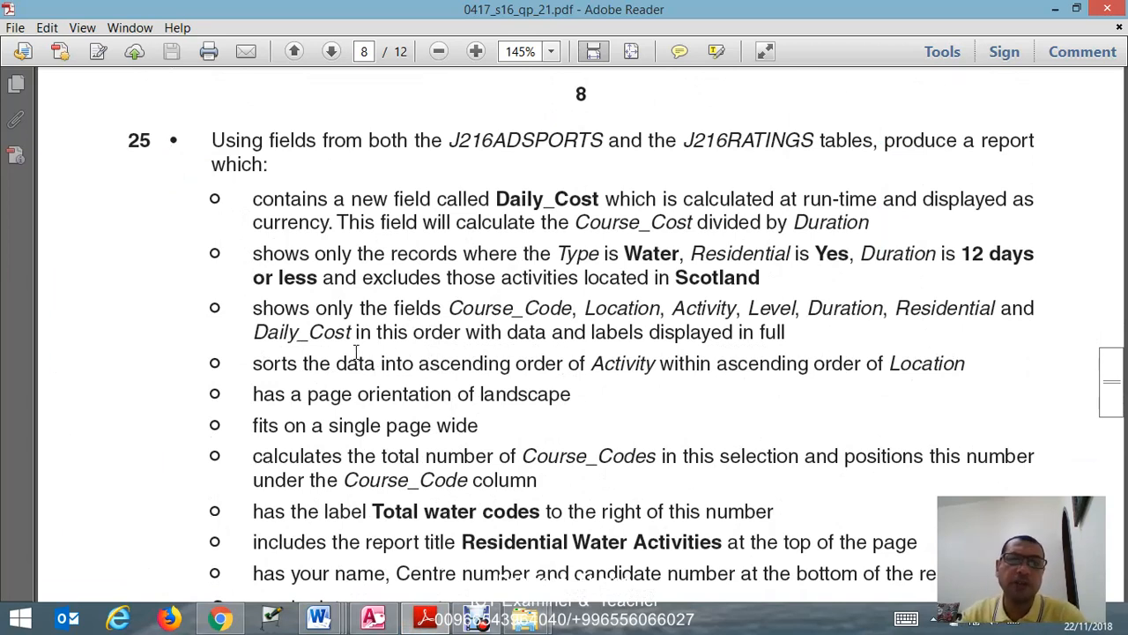
{"action": "scroll", "coordinate": [389, 268], "scroll_direction": "up", "scroll_amount": 1}
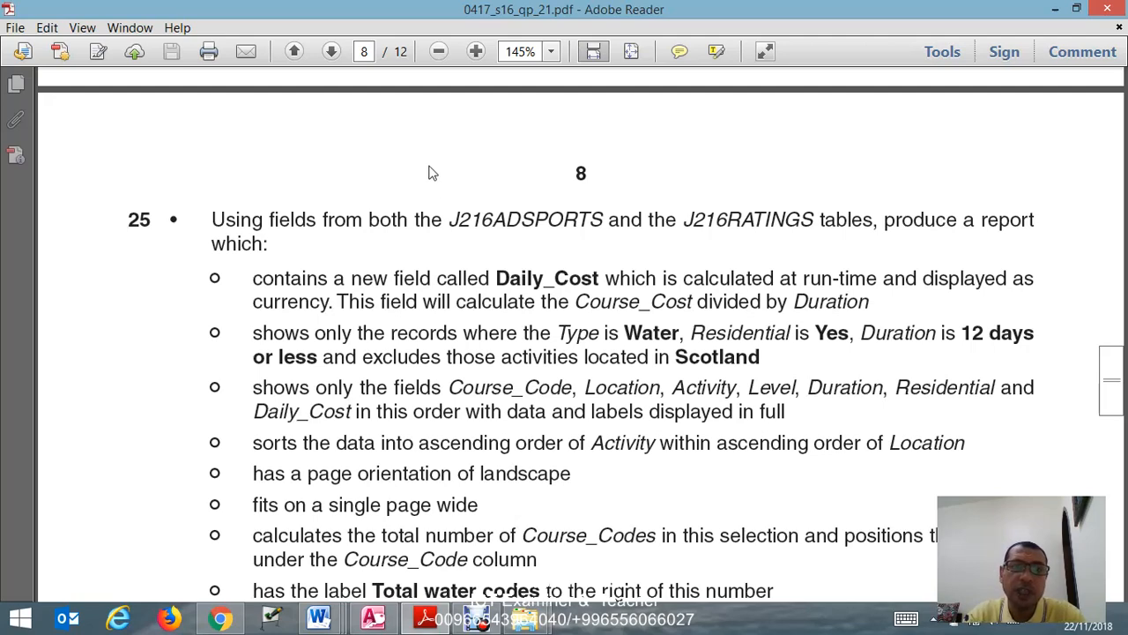
{"action": "scroll", "coordinate": [431, 167], "scroll_direction": "up", "scroll_amount": 3}
{"action": "scroll", "coordinate": [431, 167], "scroll_direction": "up", "scroll_amount": 8}
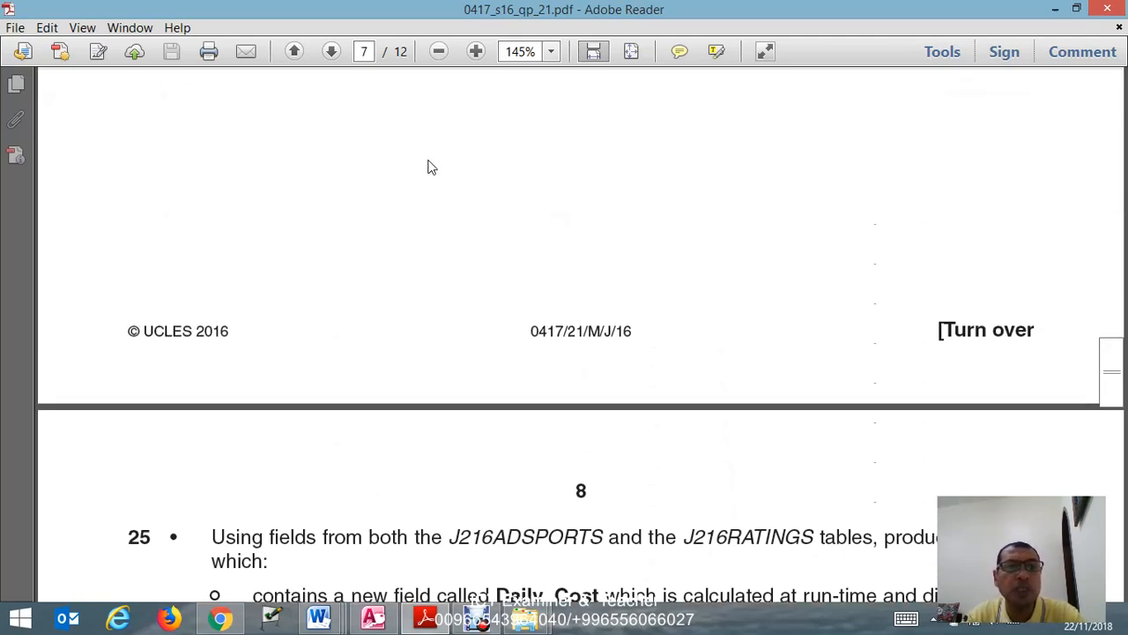
{"action": "scroll", "coordinate": [431, 168], "scroll_direction": "up", "scroll_amount": 2}
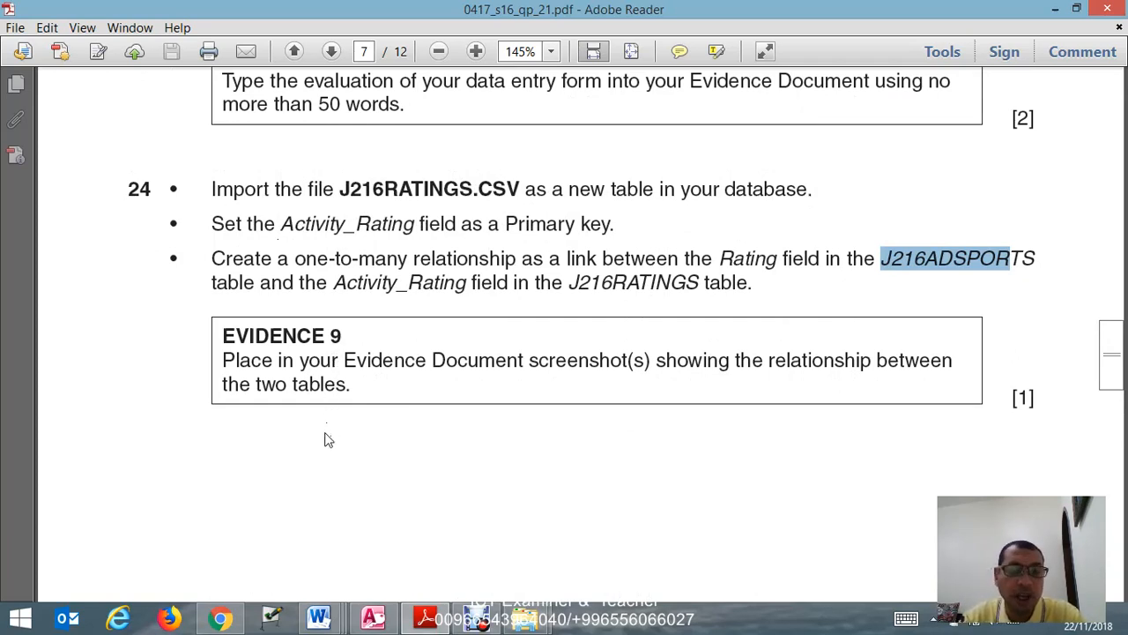
{"action": "scroll", "coordinate": [331, 439], "scroll_direction": "down", "scroll_amount": 4}
{"action": "scroll", "coordinate": [331, 438], "scroll_direction": "down", "scroll_amount": 5}
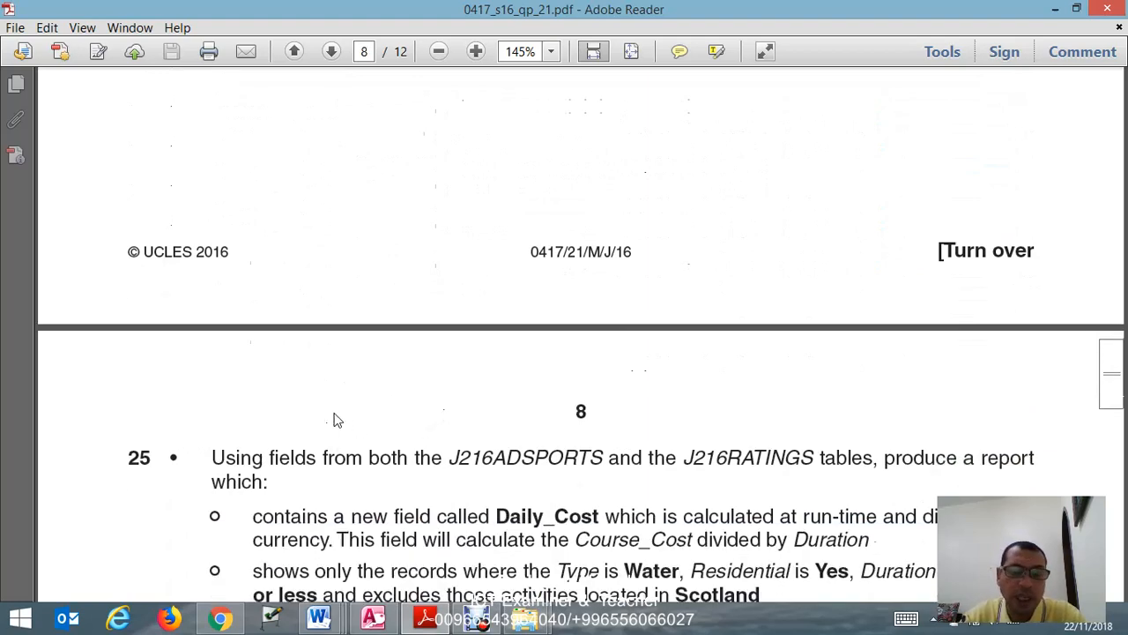
{"action": "left_click", "coordinate": [477, 617]}
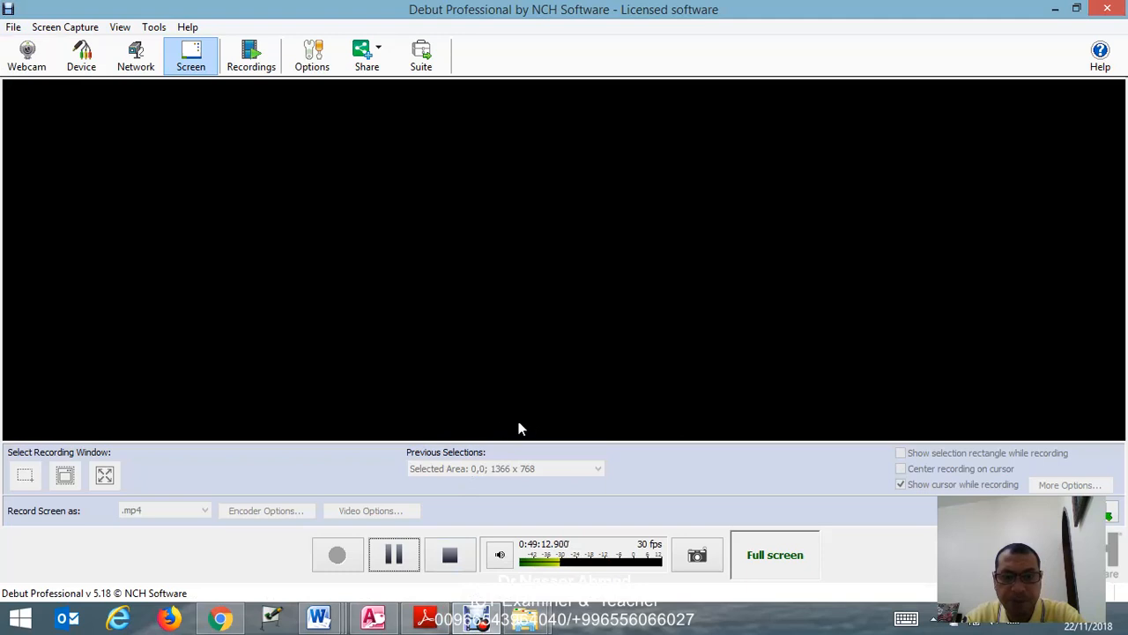